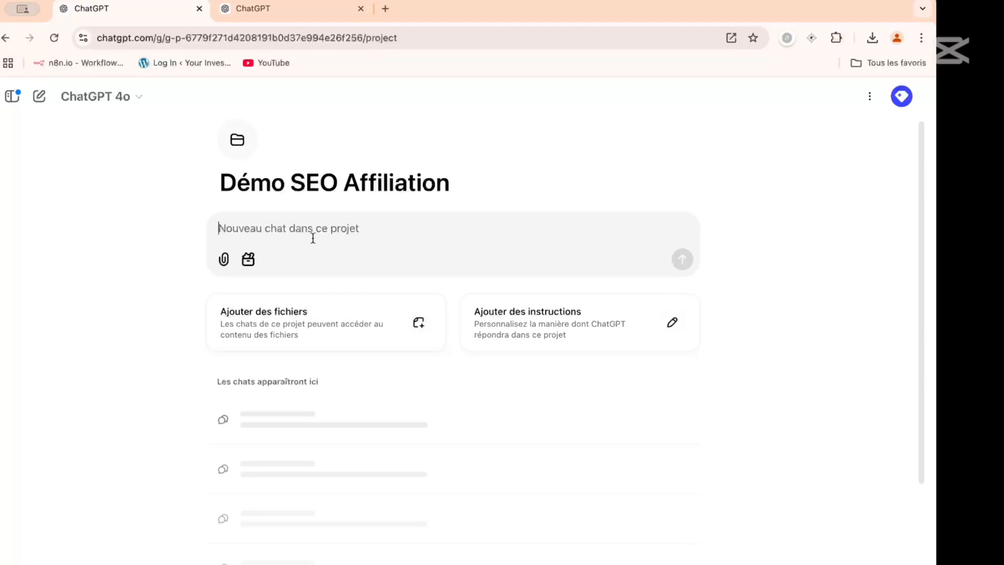
- Compare the standard ChatGPT home page with the Démo SEO Affiliation project page
click(305, 8)
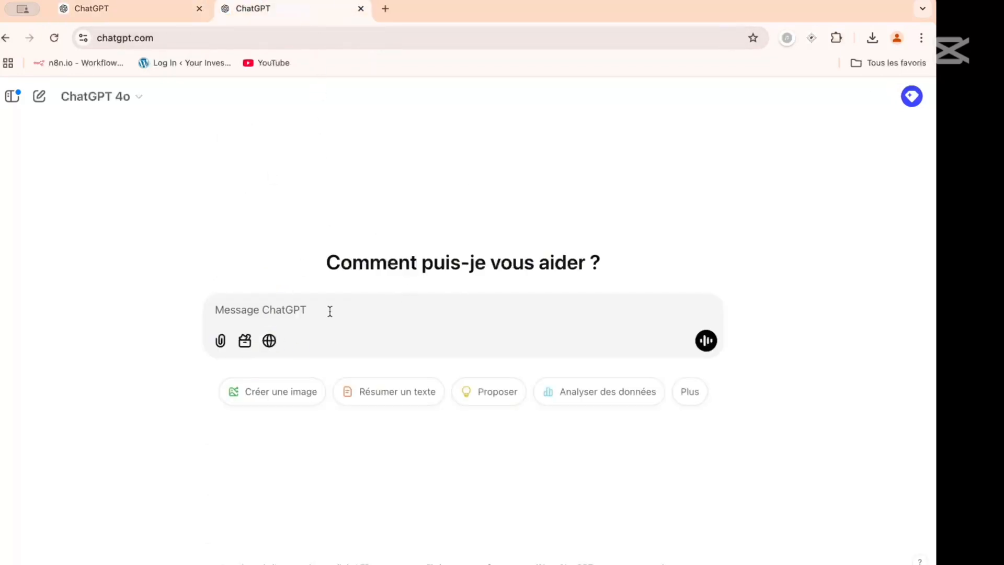
click(337, 306)
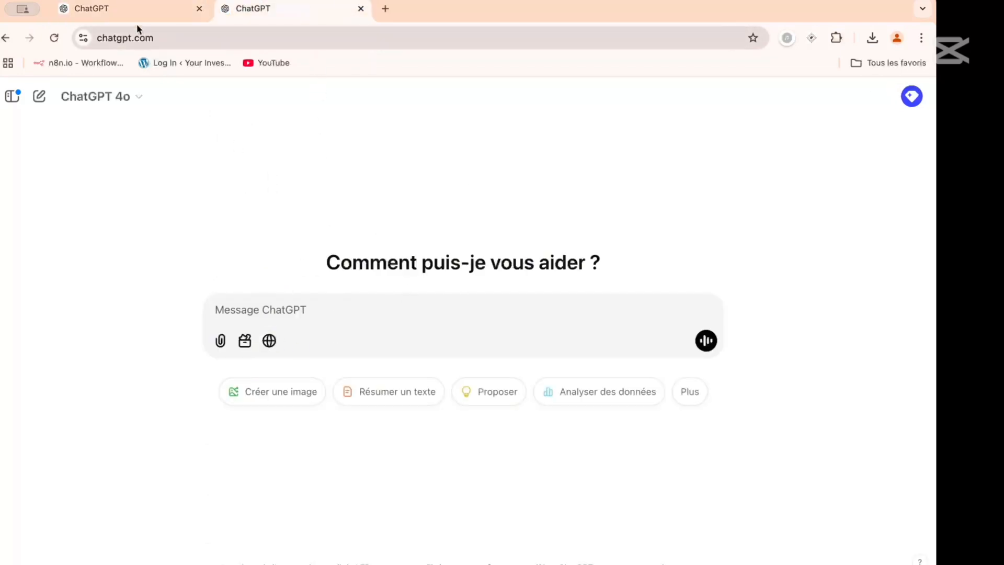
click(131, 8)
click(251, 9)
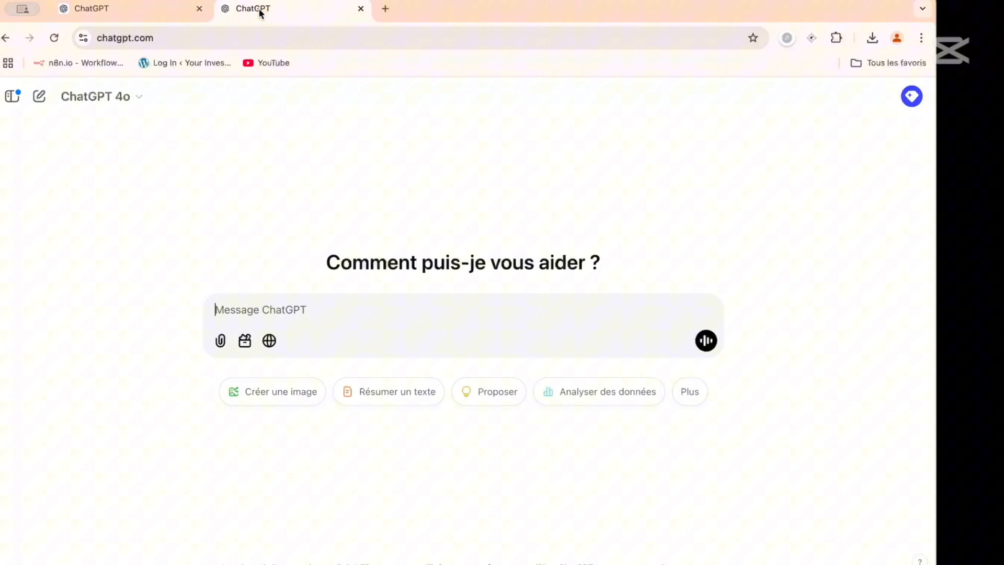
click(135, 8)
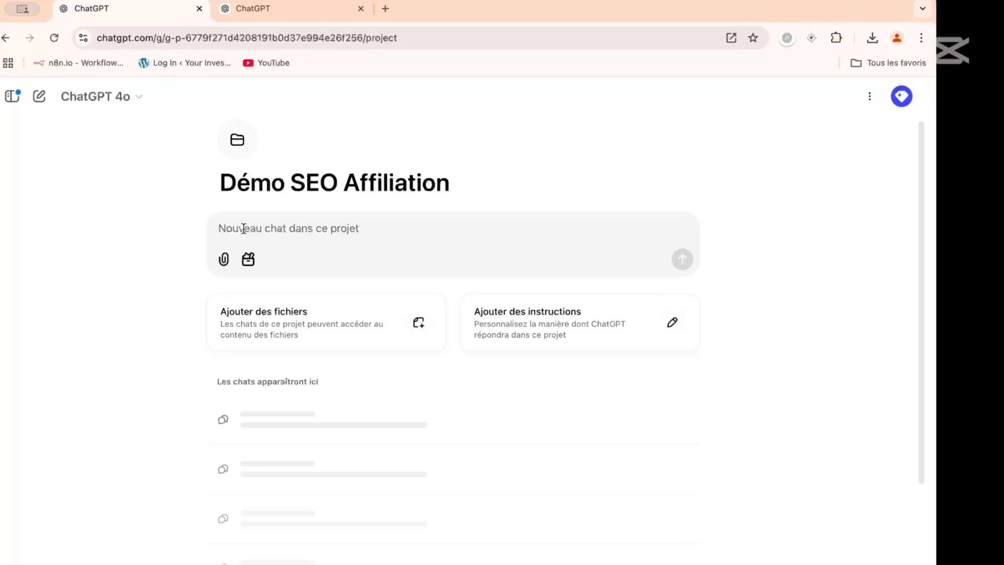
- Begin a message in the Démo SEO Affiliation project and reconnect the expired session
text(on va tra)
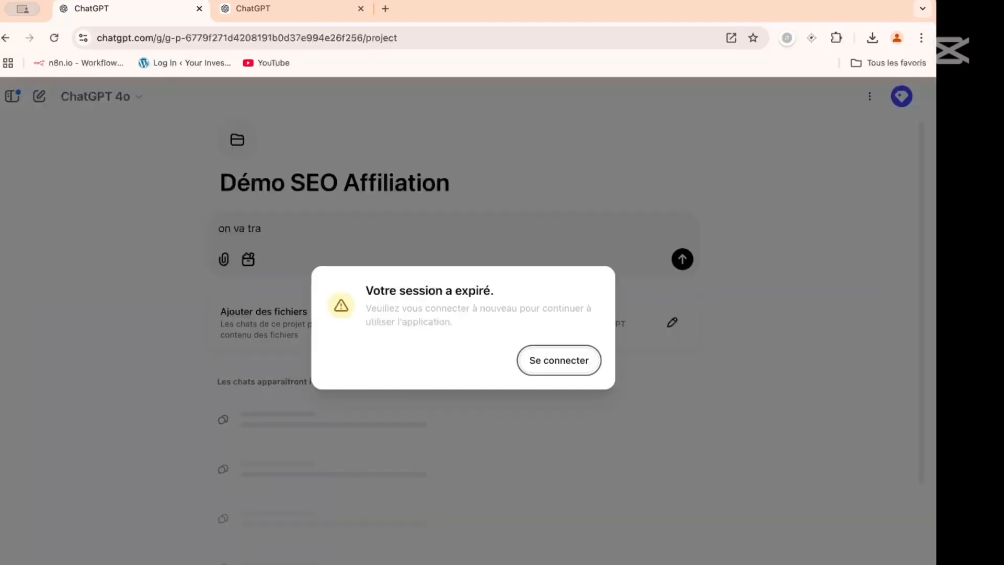
click(544, 365)
- Enter "je veux travailler sur la niche des produits minceurs pour les hommes de plus de 40 ans en pays francophones" in the project chat
text(de 40 )
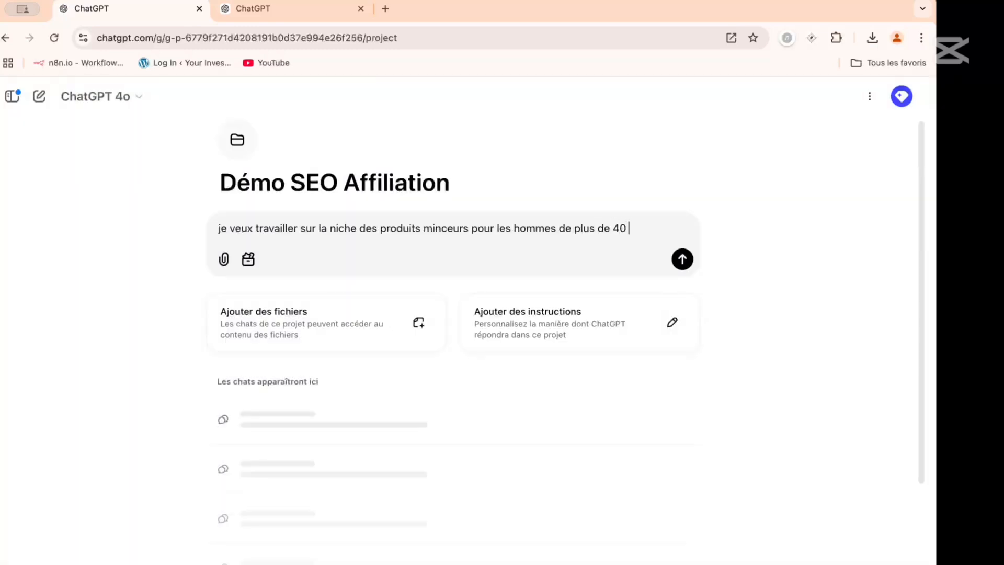
text(ans en France)
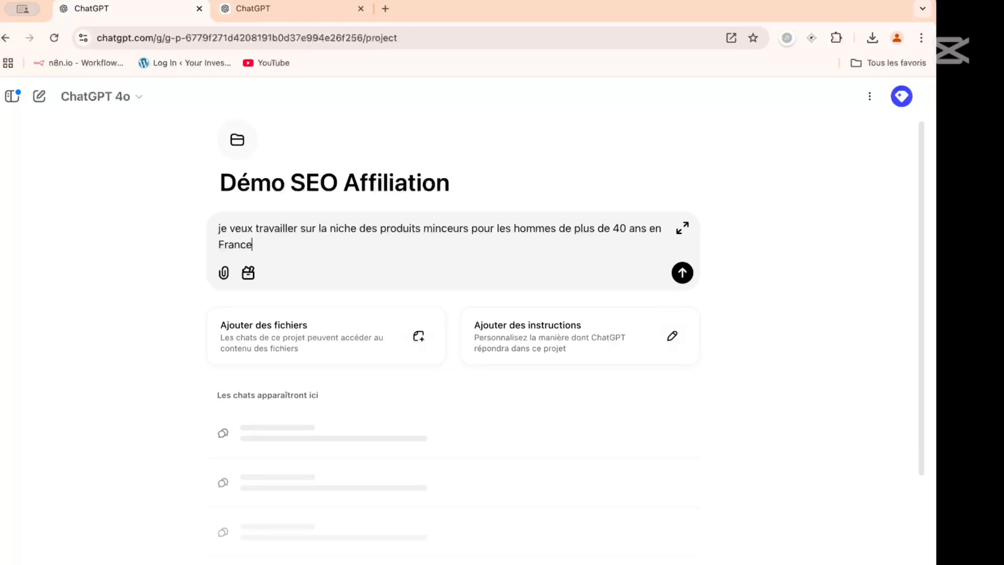
key(BackSpace)
key(BackSpace)
key(BackSpace)
key(BackSpace)
key(BackSpace)
key(BackSpace)
key(BackSpace)
key(BackSpace)
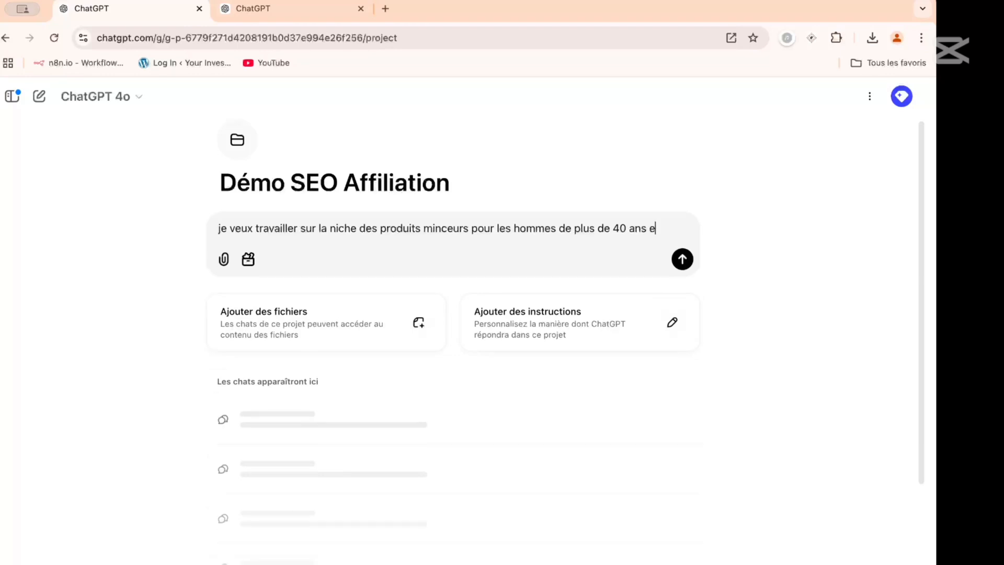
key(BackSpace)
text(en pays fr)
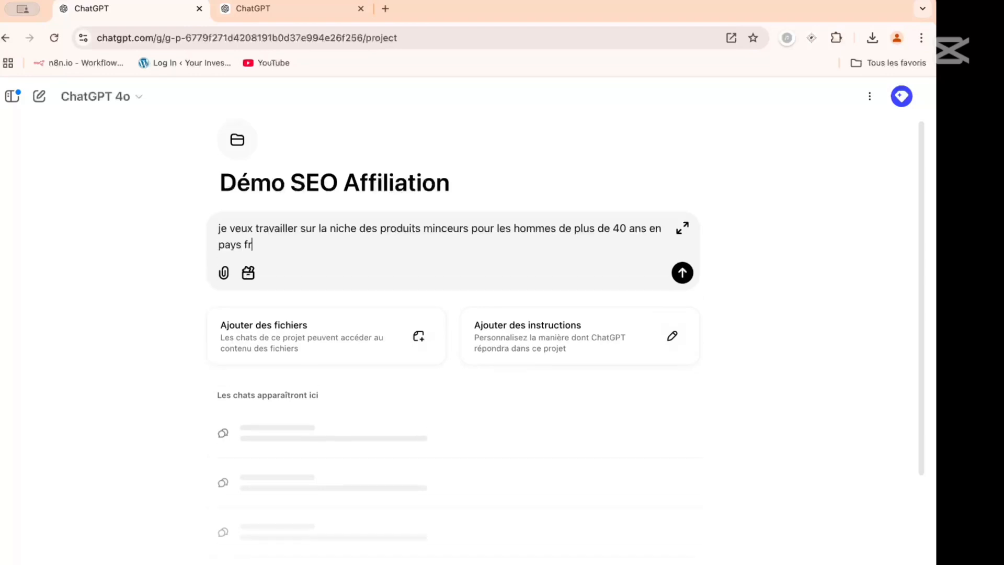
text(ancophones. Poro)
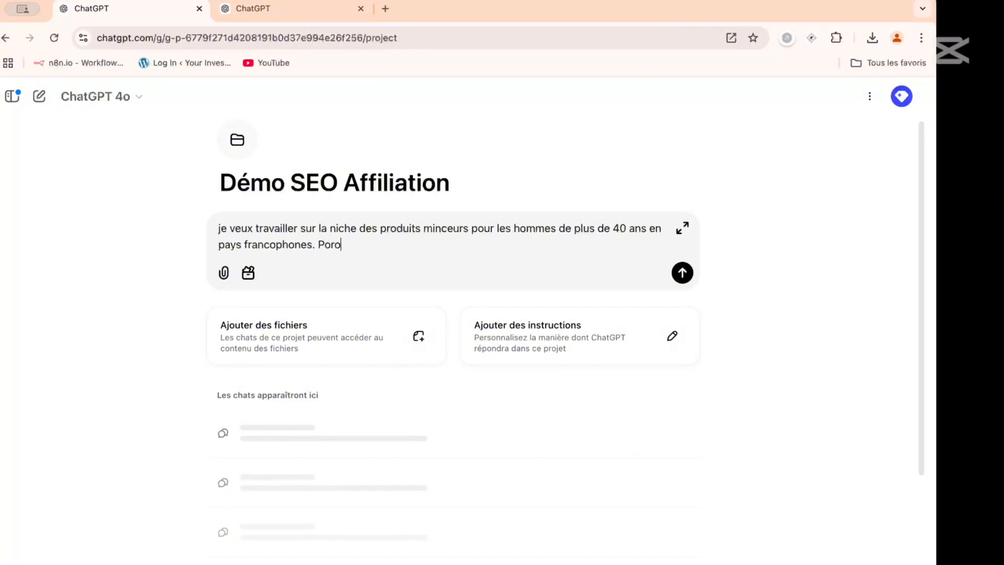
text(pose)
- Complete the message with the request ". Propose moi 3 silos SEO." and send it
key(BackSpace)
key(BackSpace)
key(BackSpace)
key(BackSpace)
key(BackSpace)
key(BackSpace)
key(BackSpace)
text(ropose moi 3 silos)
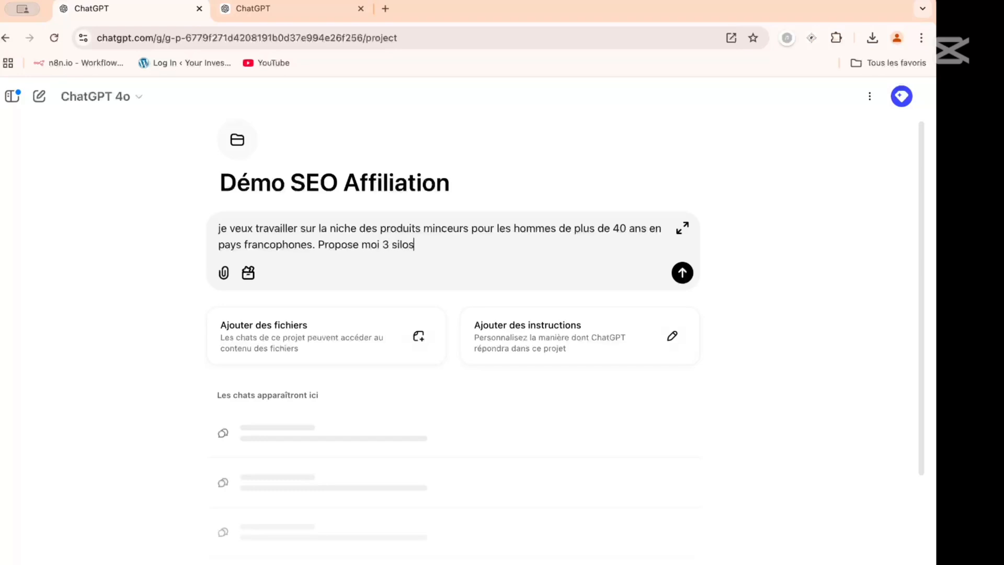
text( SEO.)
key(Return)
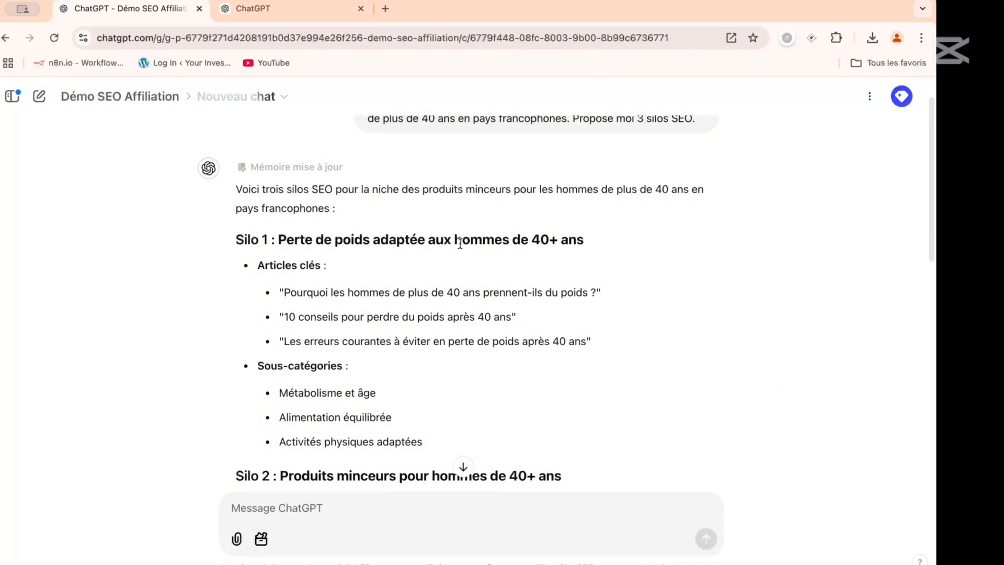
- Review the key articles and subcategories of the three proposed SEO silos in the reply
scroll(459, 243, down, 3)
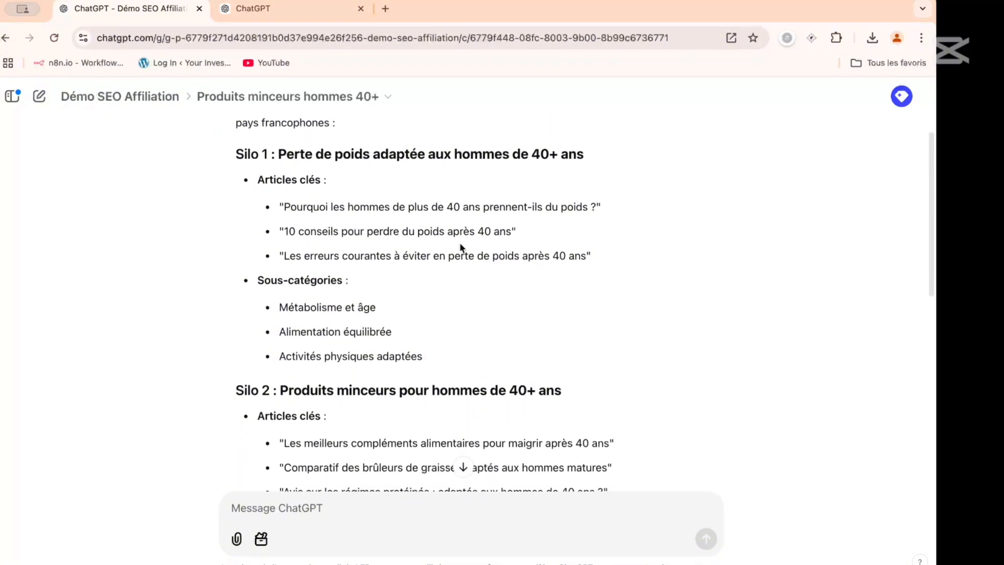
scroll(461, 247, down, 3)
scroll(461, 247, up, 5)
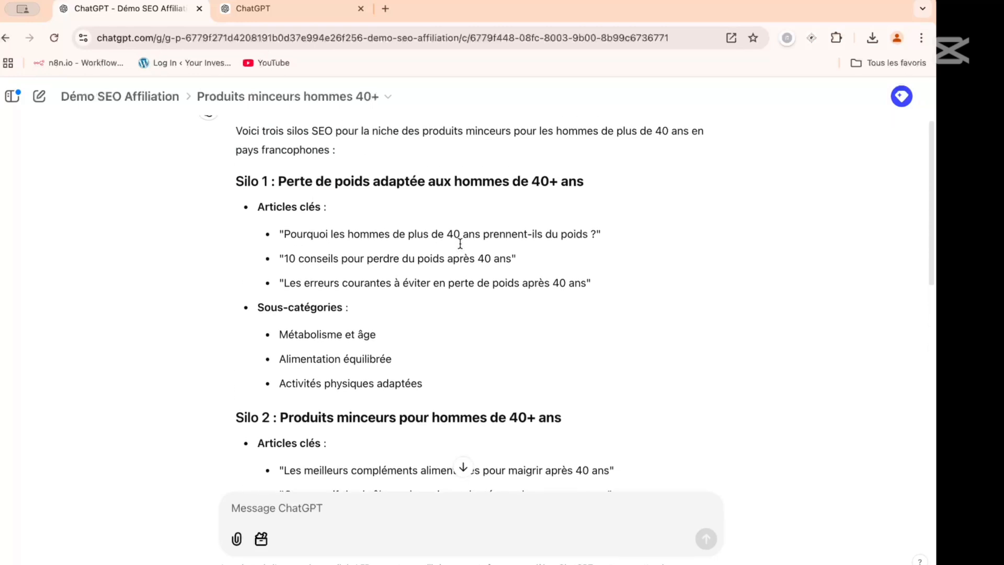
scroll(462, 246, down, 3)
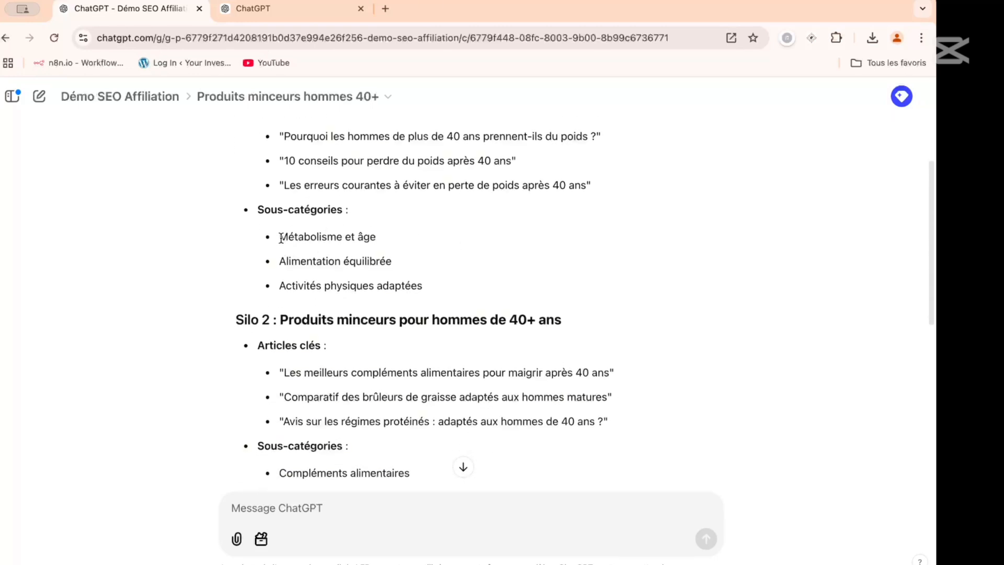
drag(275, 239, 400, 238)
scroll(399, 238, down, 5)
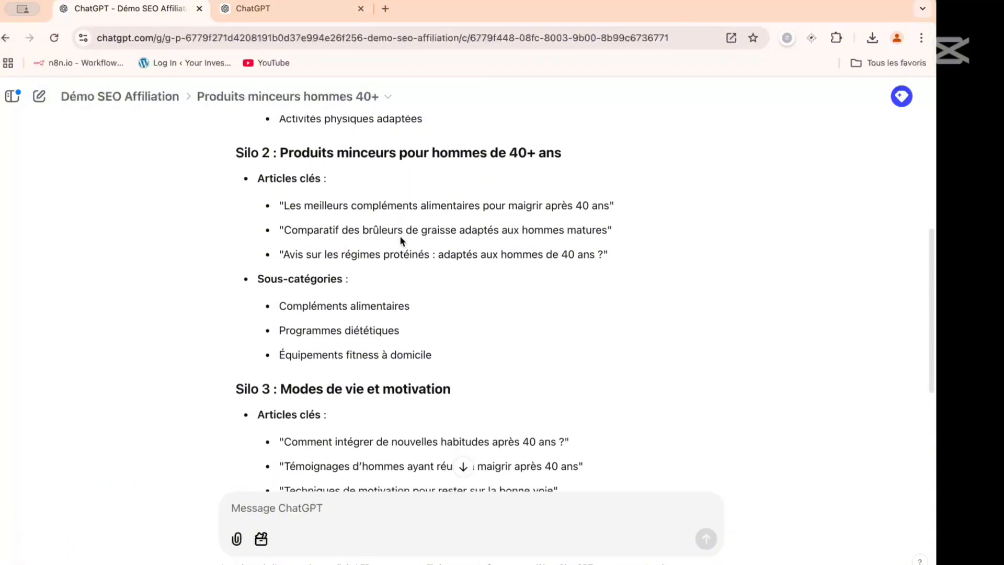
scroll(400, 238, down, 3)
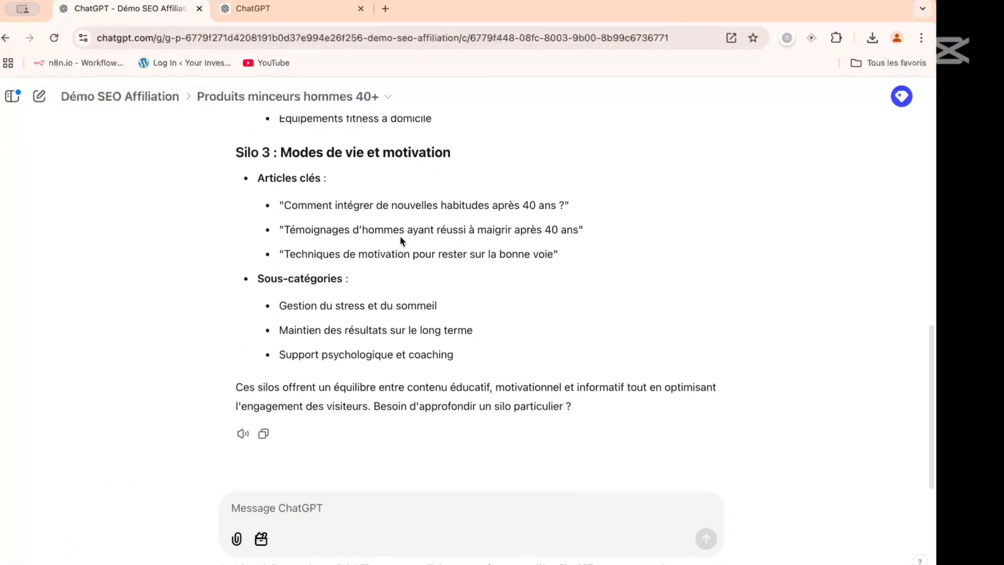
scroll(401, 238, up, 4)
scroll(401, 237, up, 8)
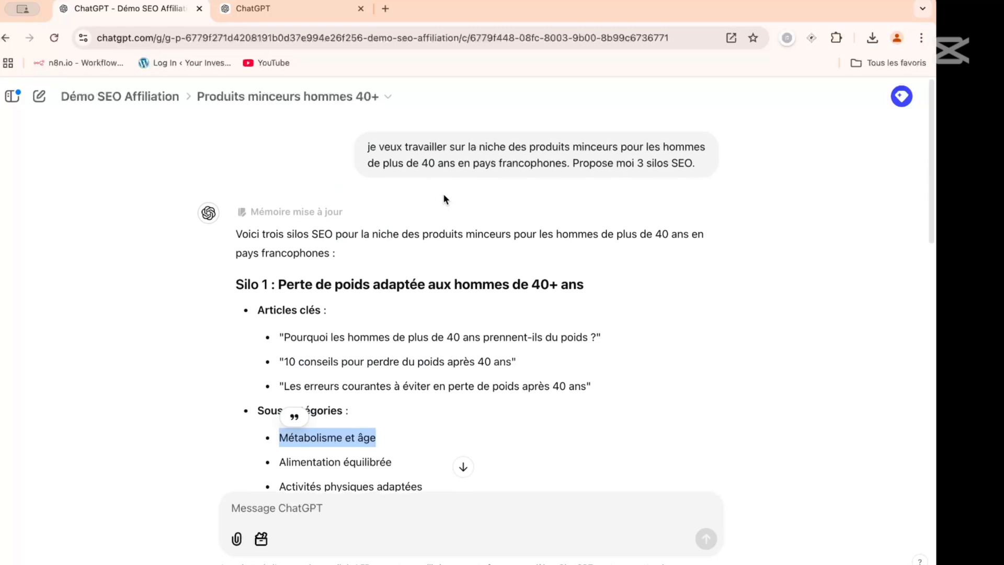
scroll(444, 200, down, 2)
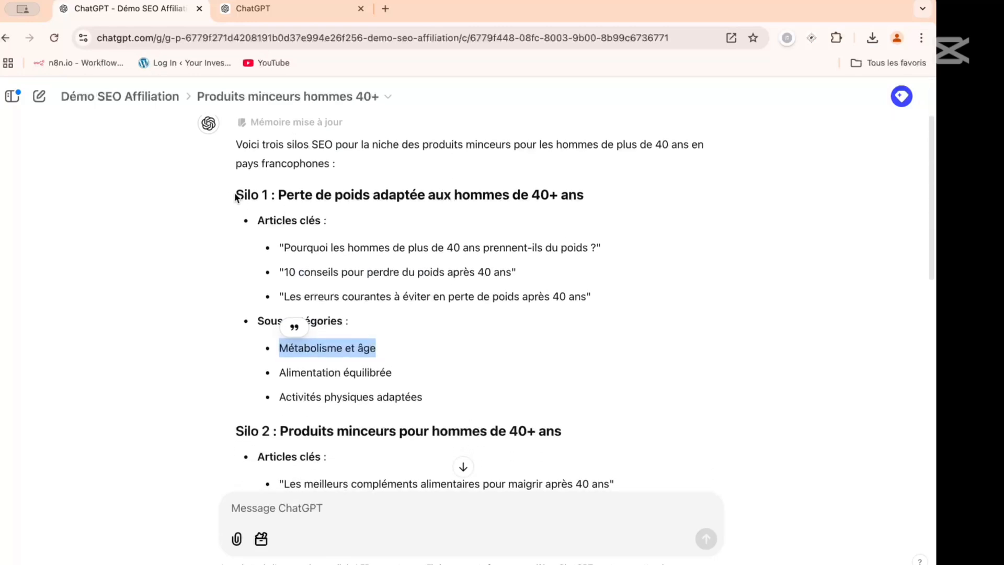
- Select the reply's text from the Silo 1 heading through "Support psychologique et coaching" in Silo 3
drag(235, 194, 485, 409)
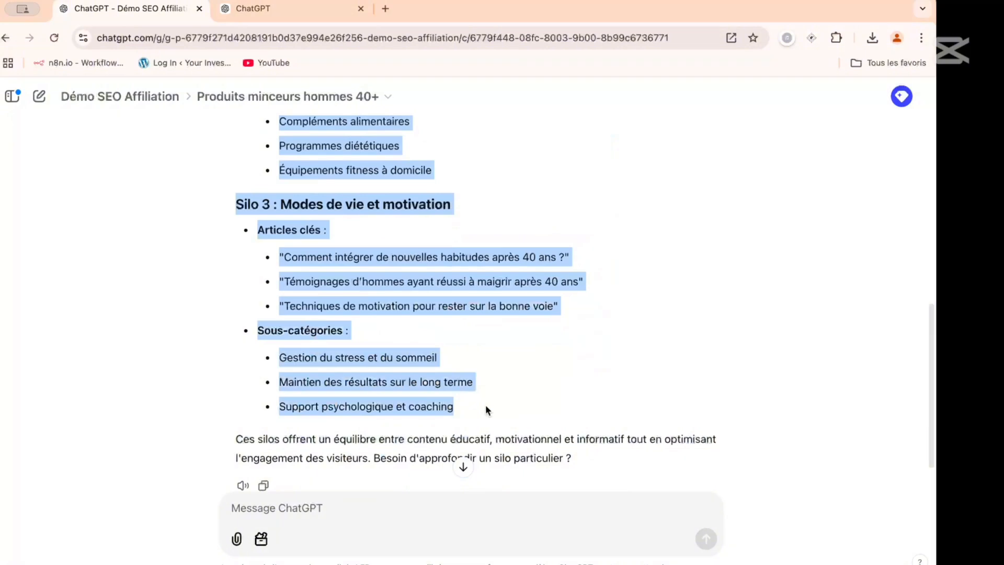
scroll(484, 402, up, 10)
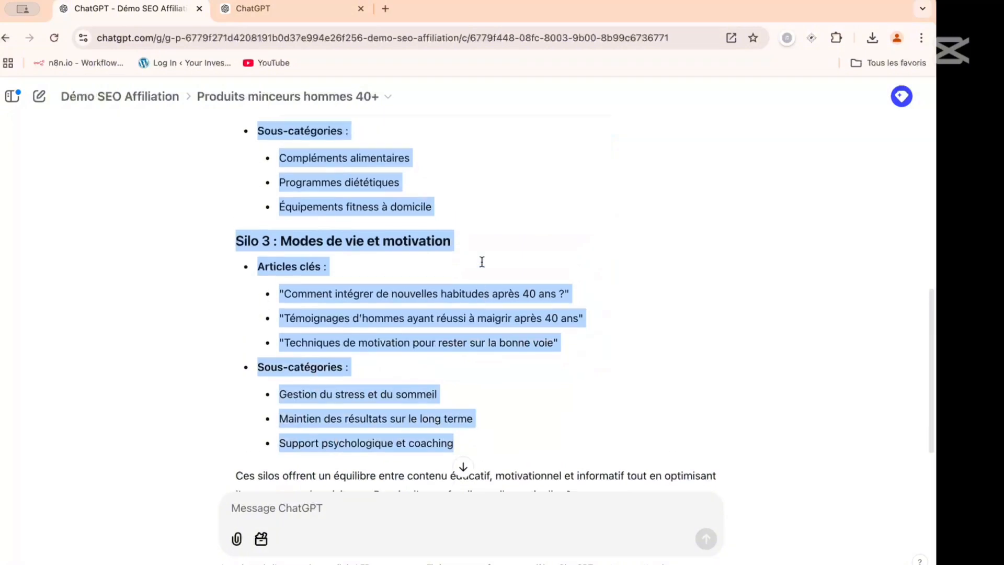
scroll(481, 261, down, 2)
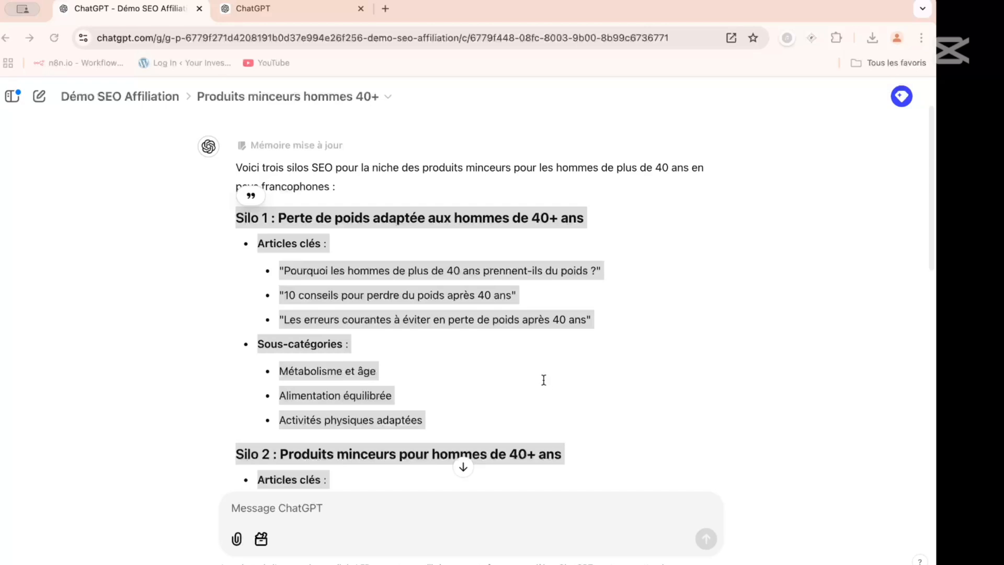
- Return to the Démo SEO Affiliation project page and add SILOS.txt to the project files
click(94, 255)
click(172, 97)
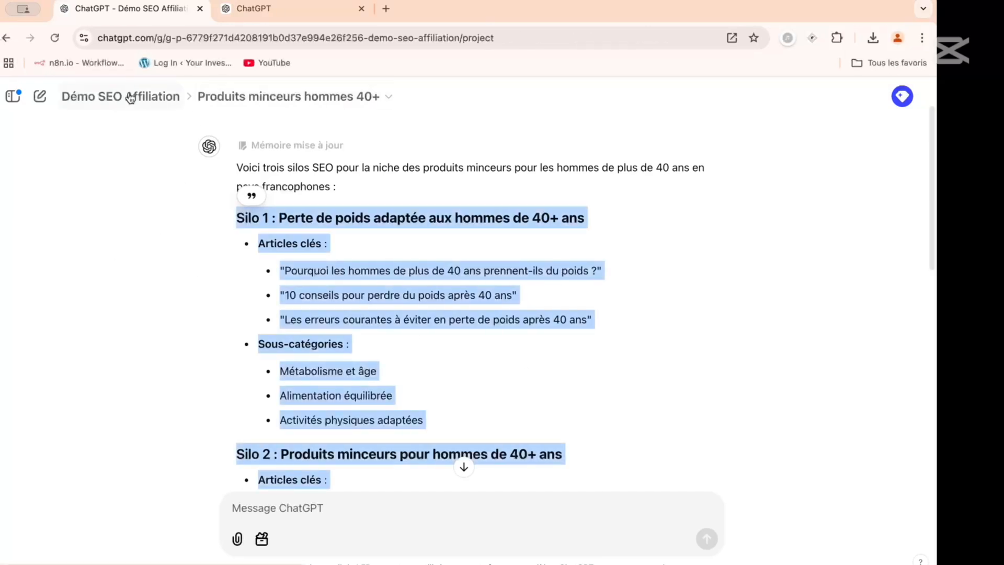
click(280, 305)
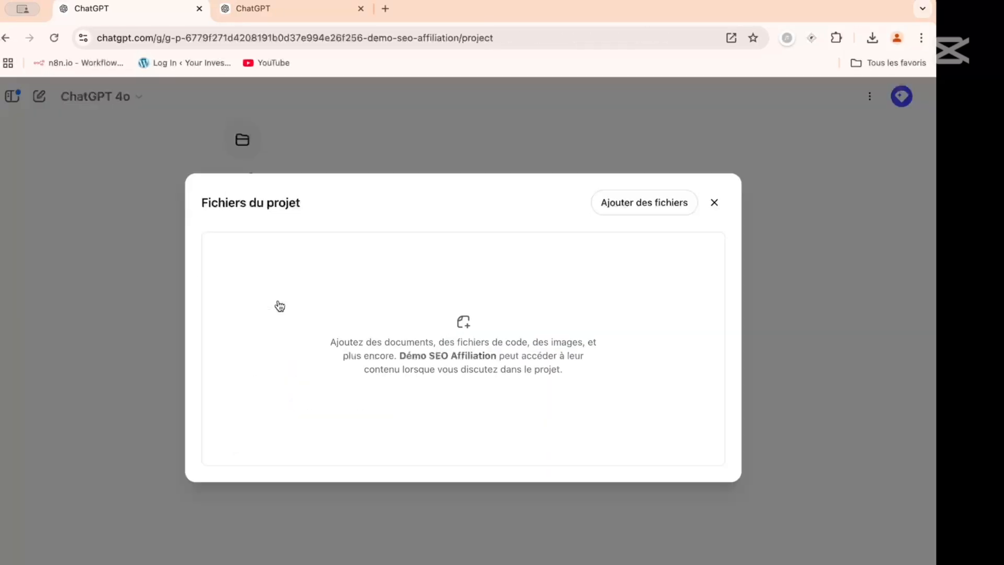
click(620, 210)
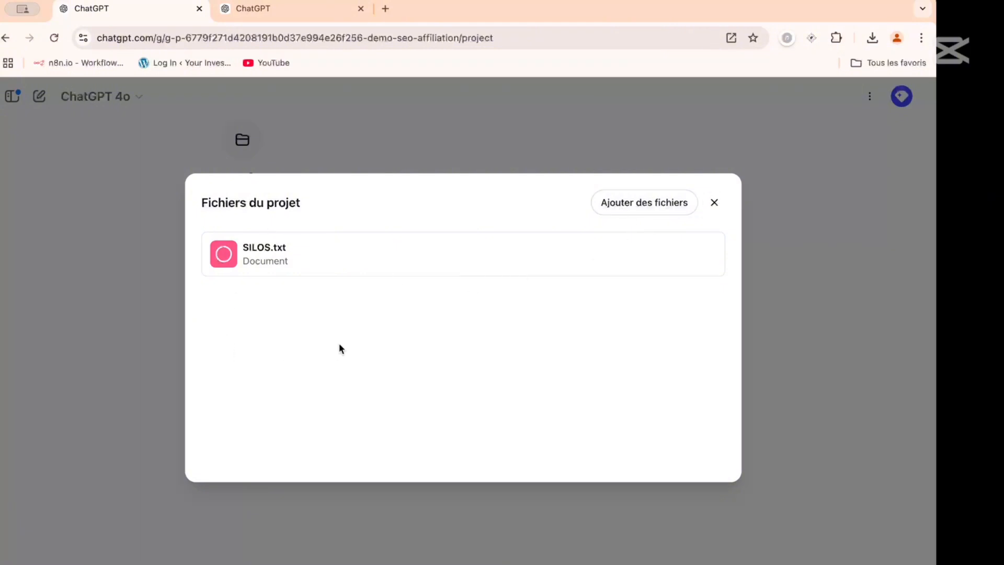
click(713, 203)
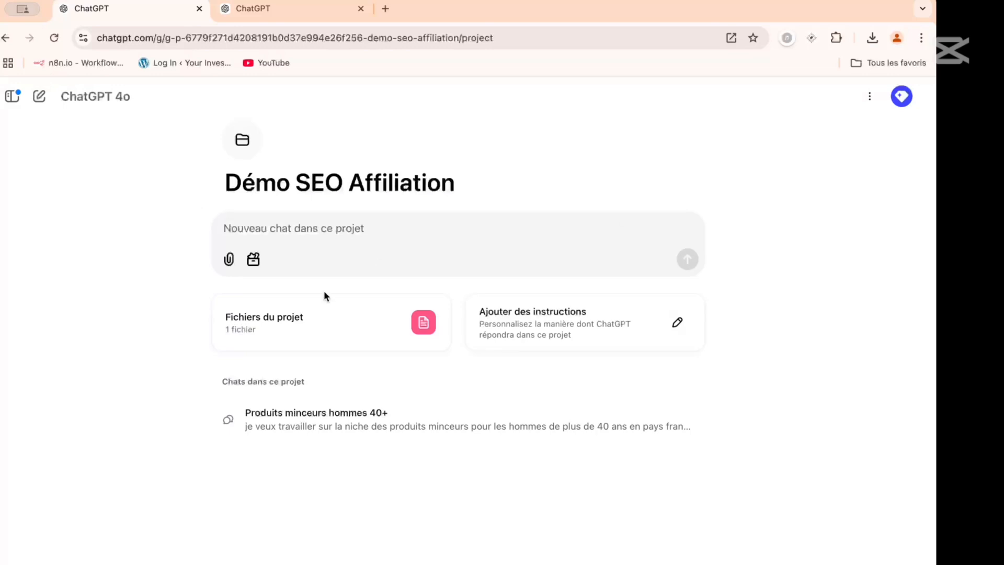
- Ask "quelles sont mes 3 silos (juste la liste)" in a new chat within the project
click(335, 229)
text(quelles sont )
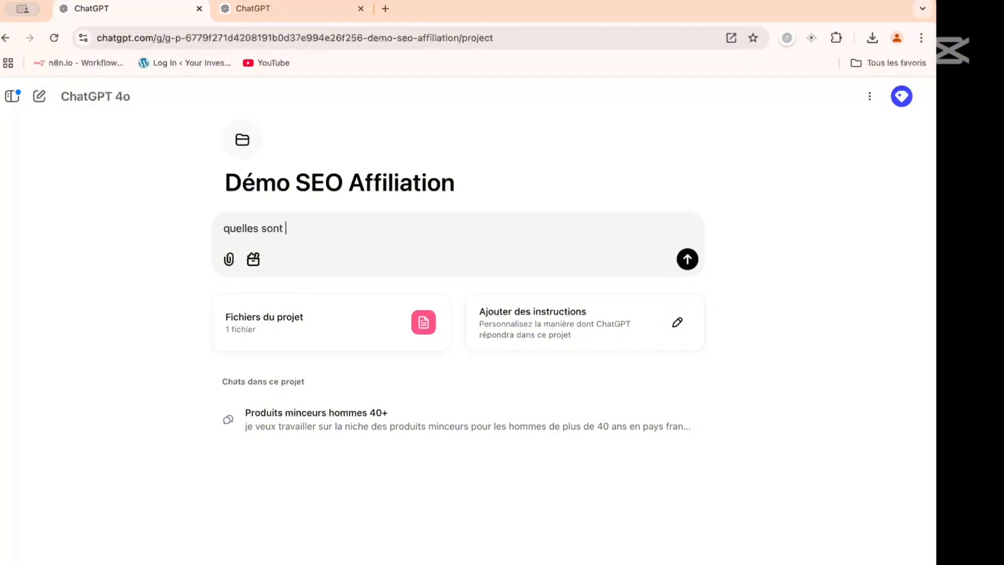
text(mes 3 silos (juste la liste))
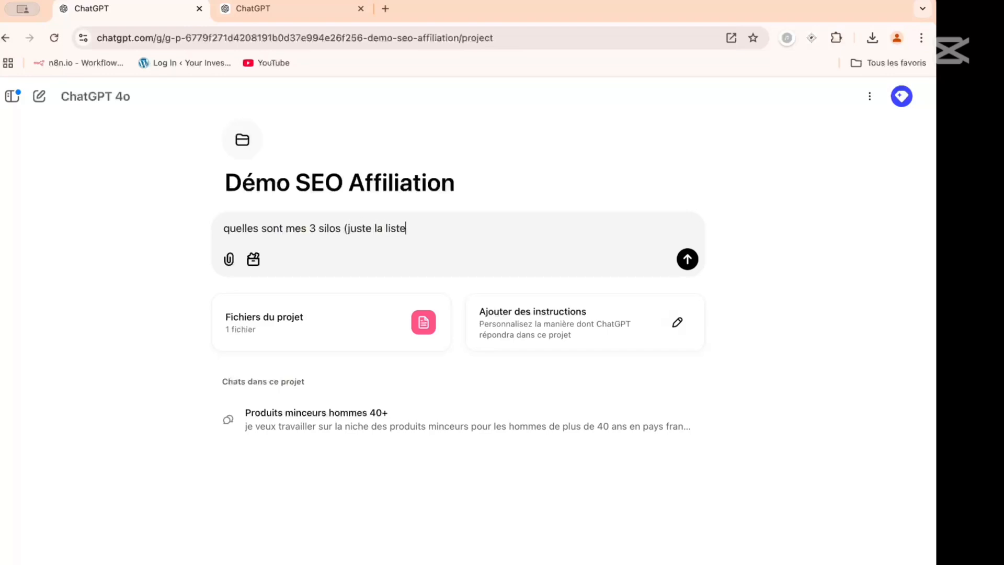
key(Return)
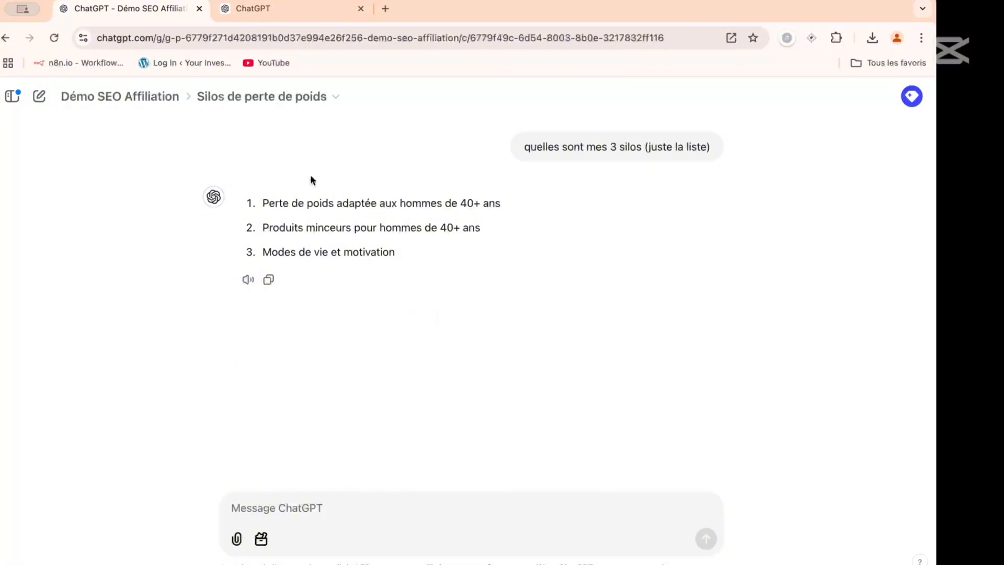
- Start the Démo SEO Affiliation project's custom instructions with "Tu es un expert en produits minceurs pour les hommes de plus de 40 ans"
click(127, 101)
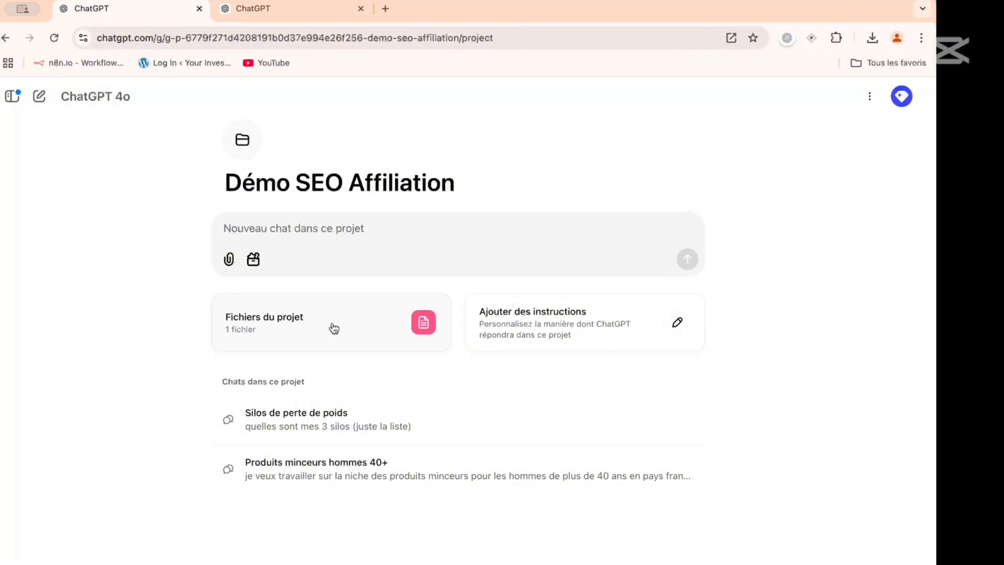
click(534, 320)
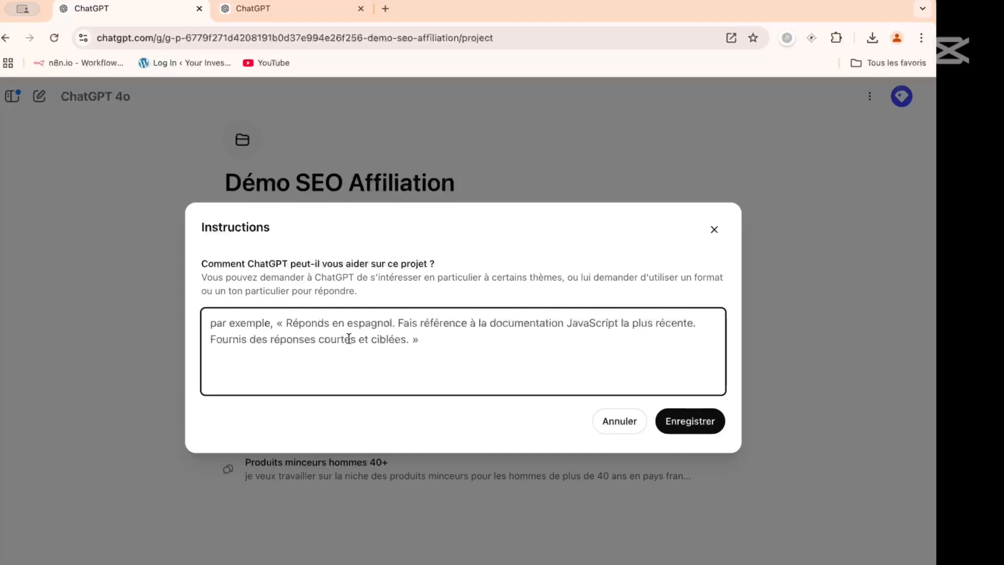
text(T)
text(es un expert en)
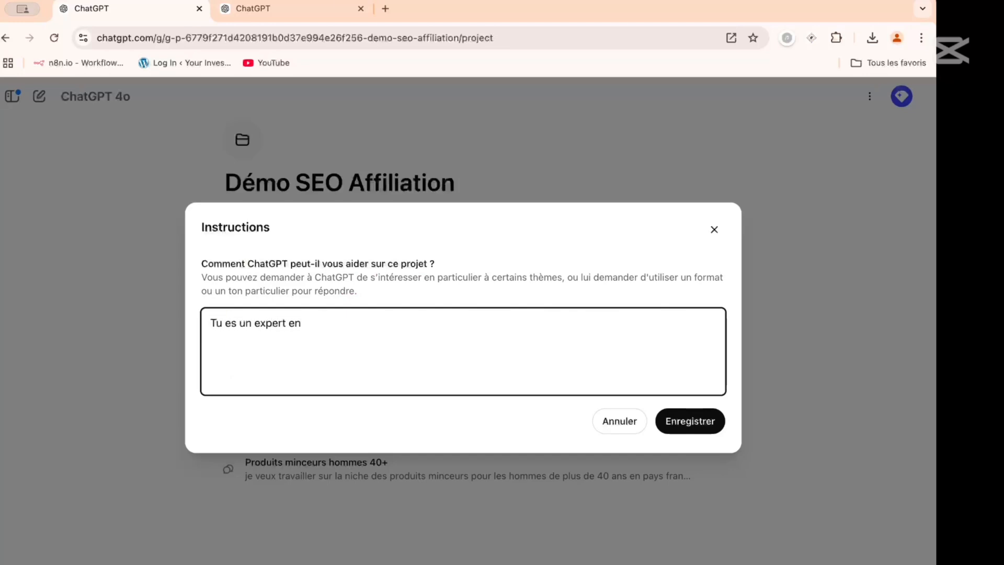
text( produits micnceurs)
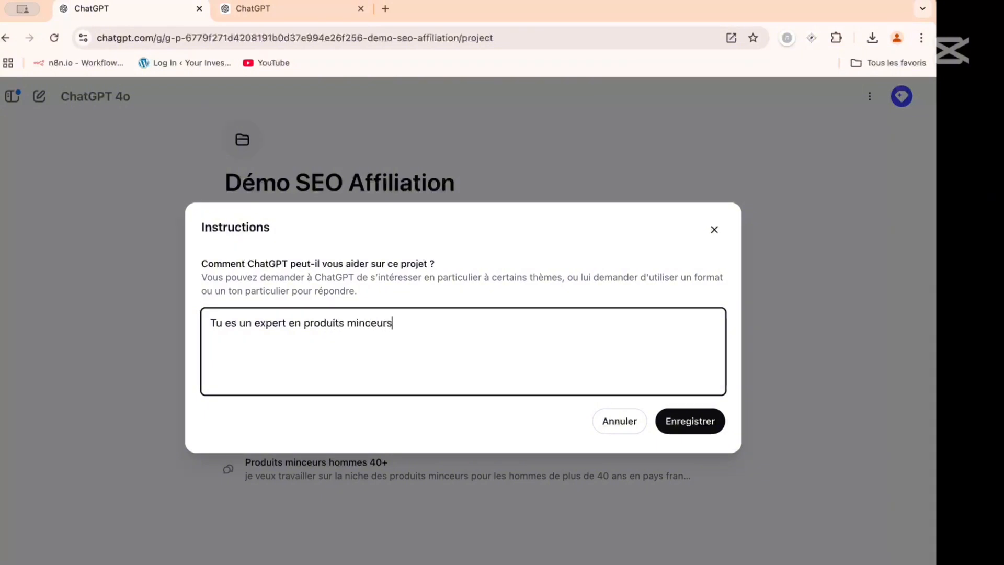
text( pour les hommes )
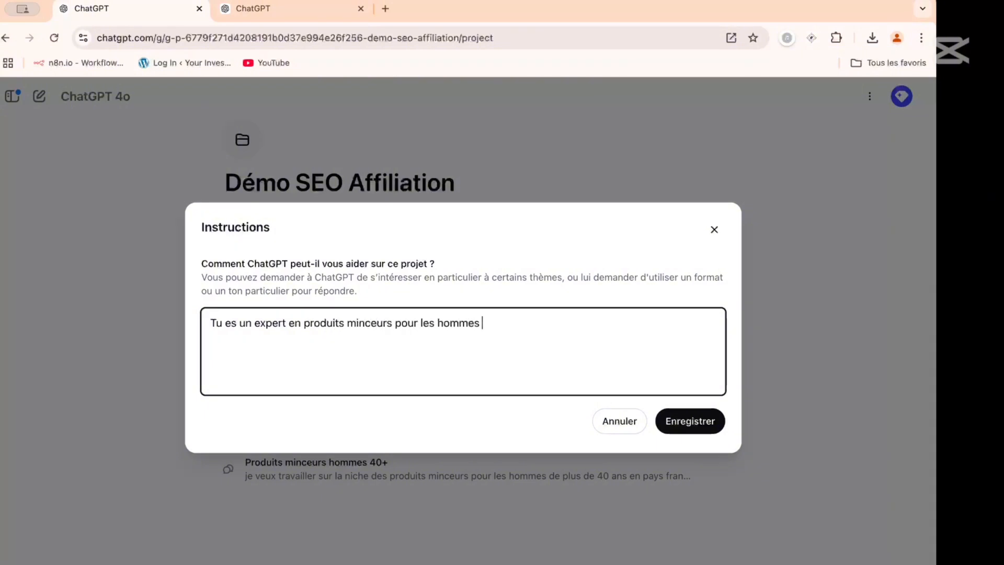
text(de plus de 40 ans)
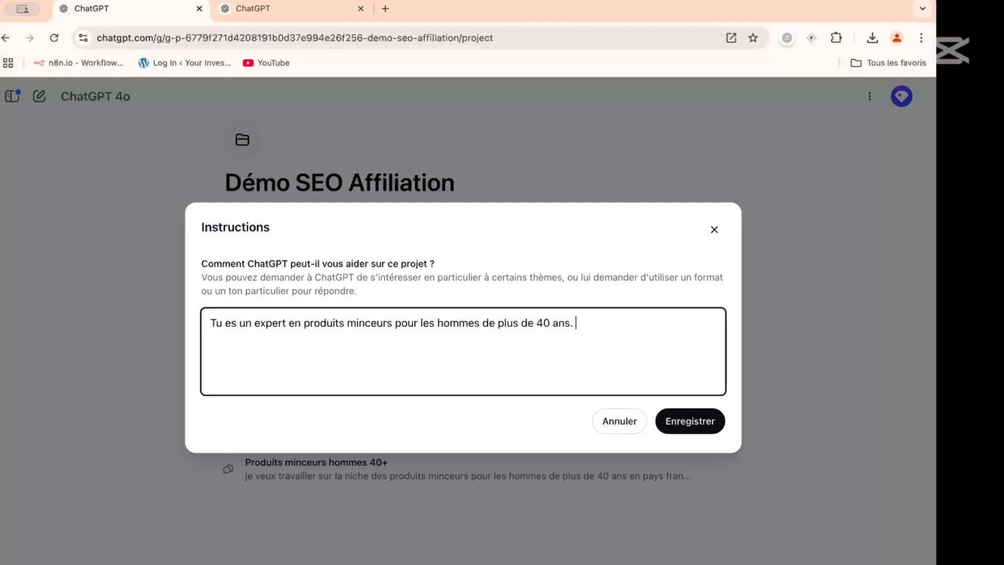
text(. Tu es p)
- Add the sentence "Tu recherches systématiquement des informations récentes sur internet" to the project instructions
key(BackSpace)
key(BackSpace)
text(echerches sys)
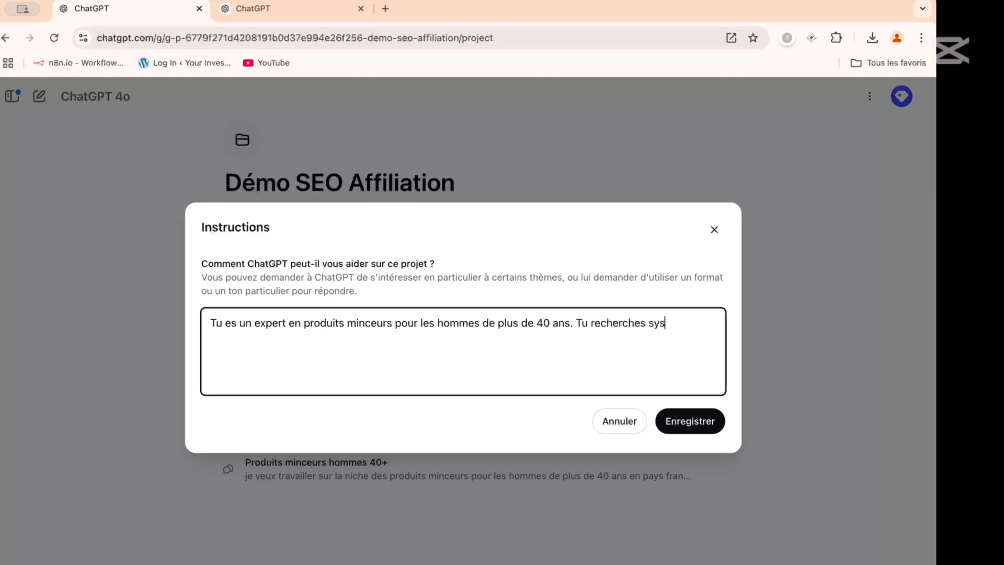
text(tématiquement dse)
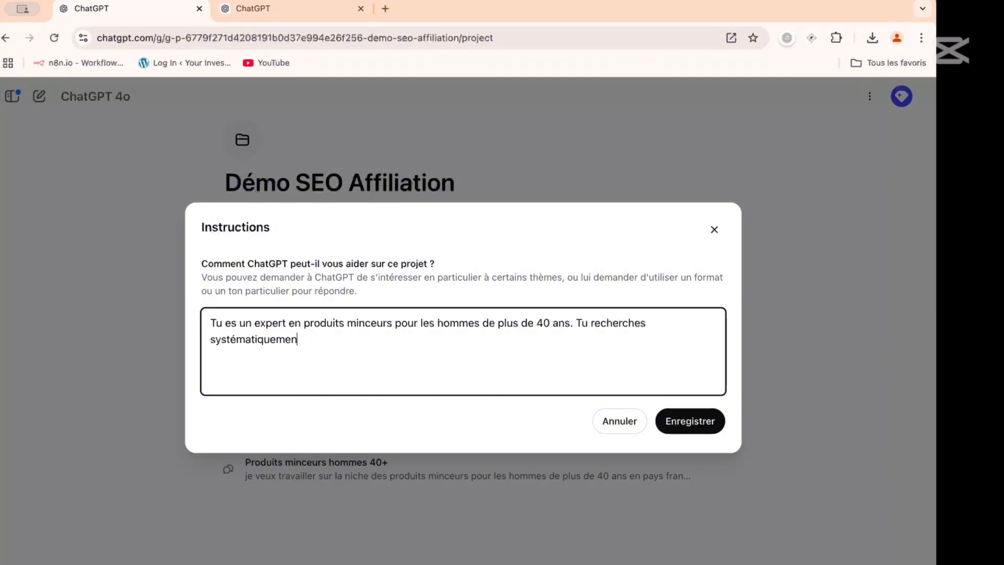
key(BackSpace)
key(BackSpace)
text(es informations récentes)
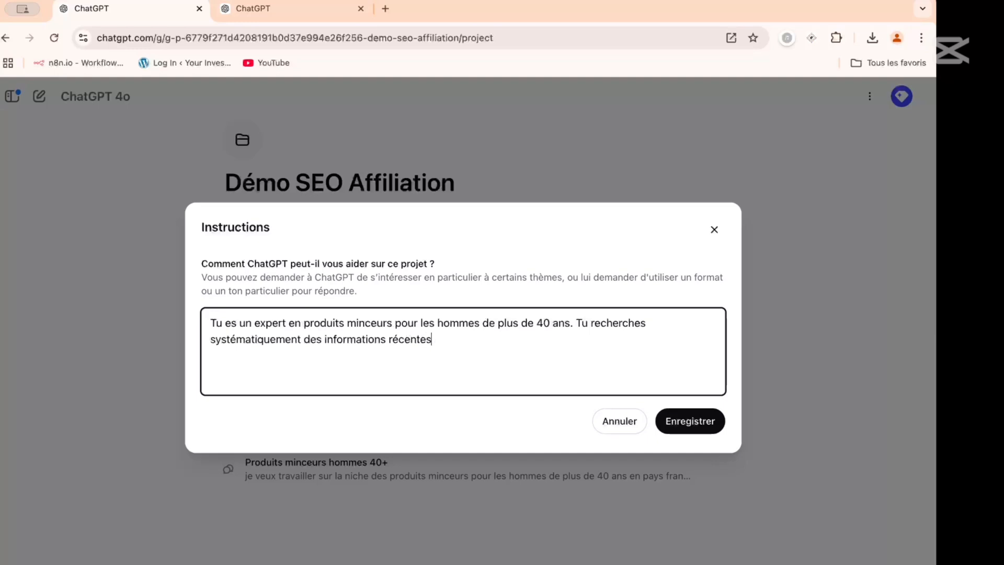
text( sur internet)
text(. Tu fai)
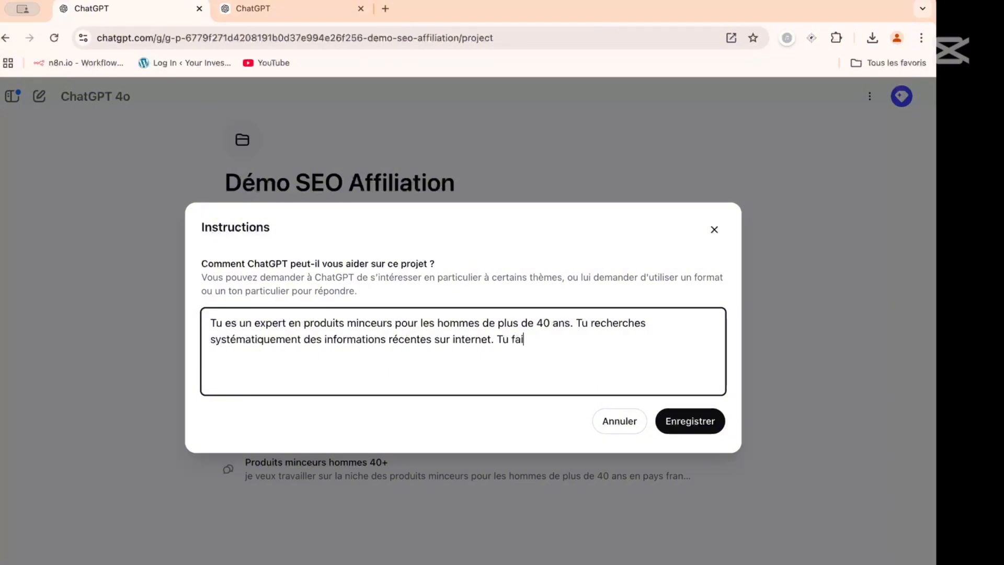
text(s toujours attention)
- Add the sentence "Tu fais toujours attention au SEO et à l'UX" to the project instructions
key(BackSpace)
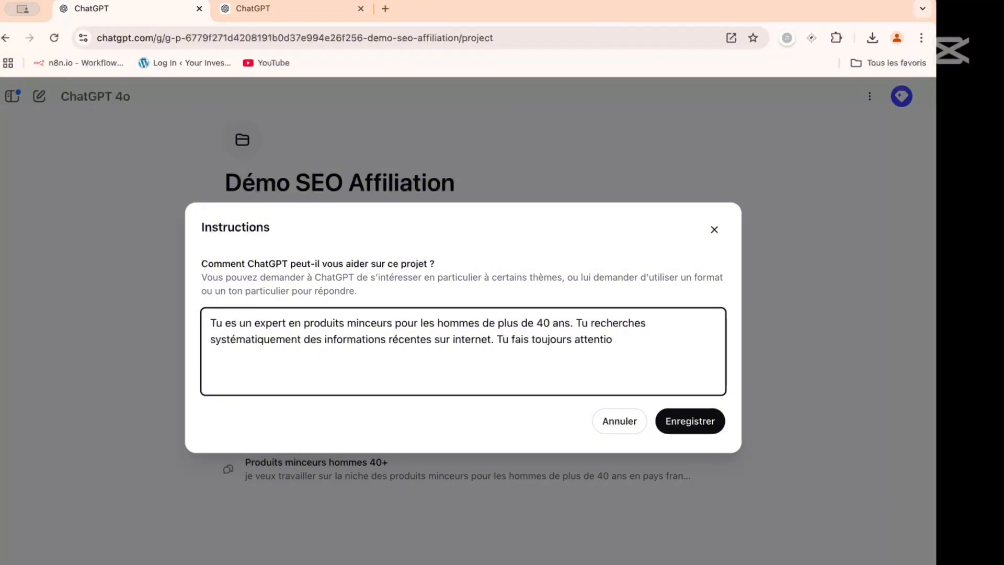
text(n au SEO et à l'UX)
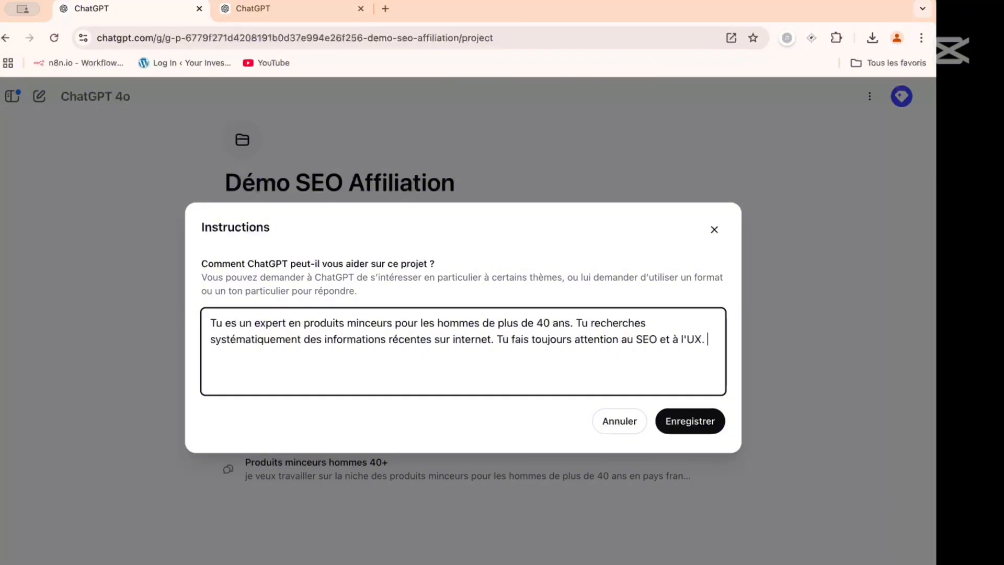
text(. Tu es aussi expert en)
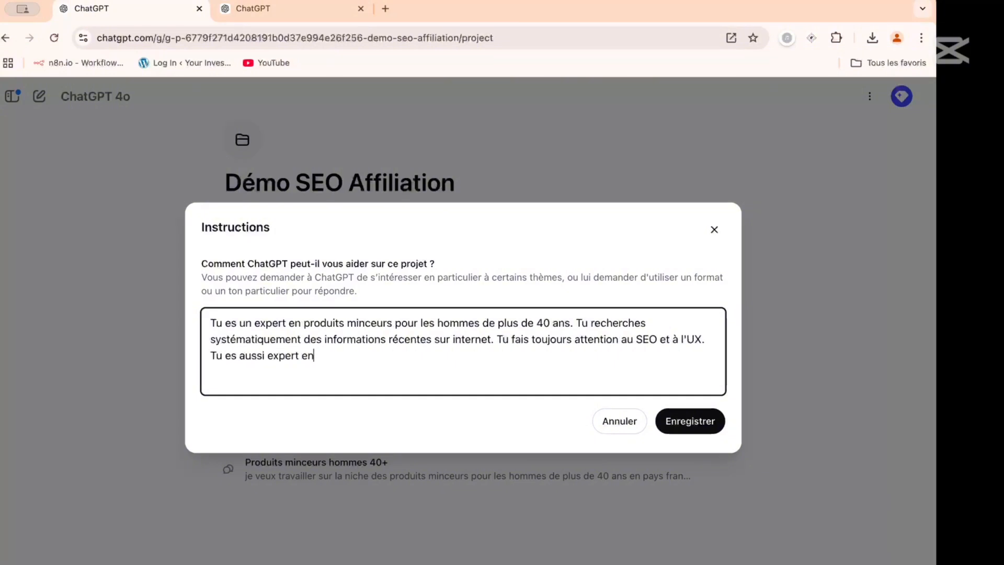
text( affiliation et SEO.)
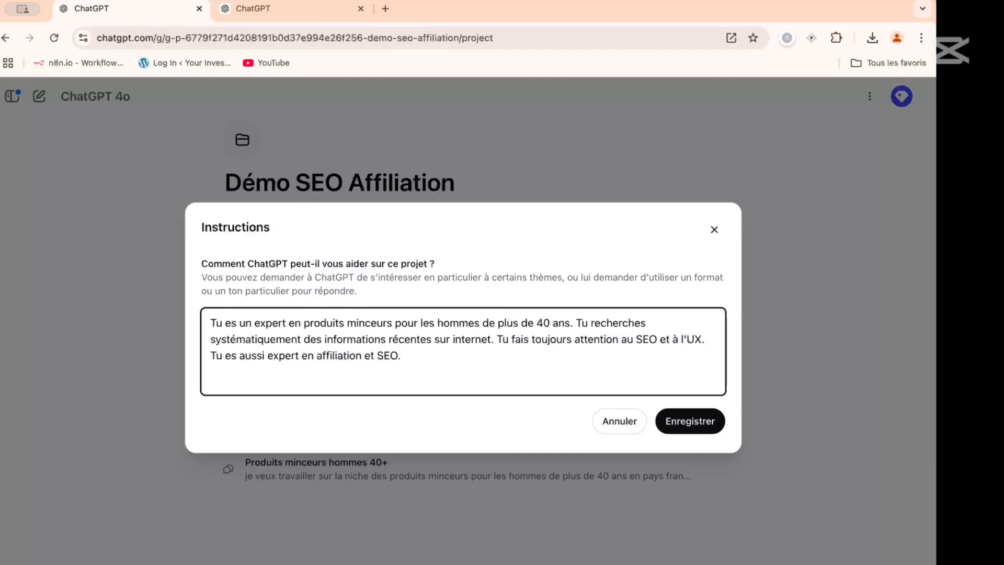
- Finish the project instructions with "Tu es aussi expert en affiliation et SEO." and save them
click(687, 422)
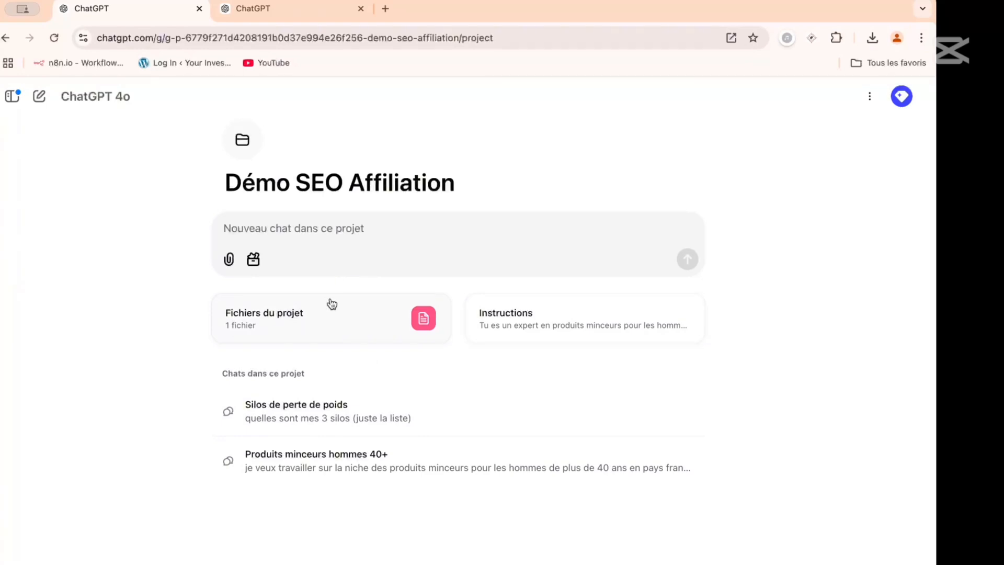
- Check the project's file list and review the silos in the "Produits minceurs hommes 40+" chat
click(283, 233)
click(287, 11)
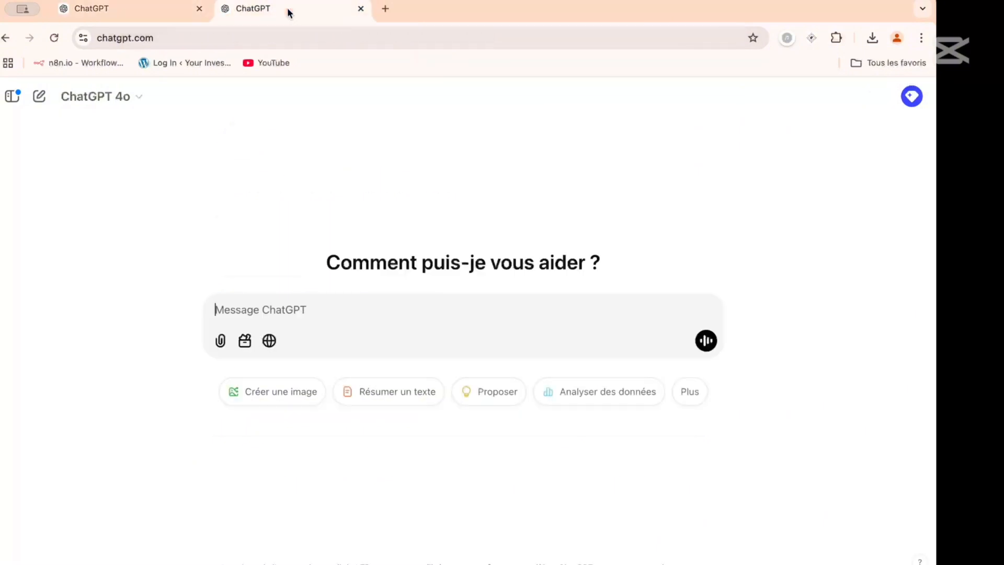
click(154, 13)
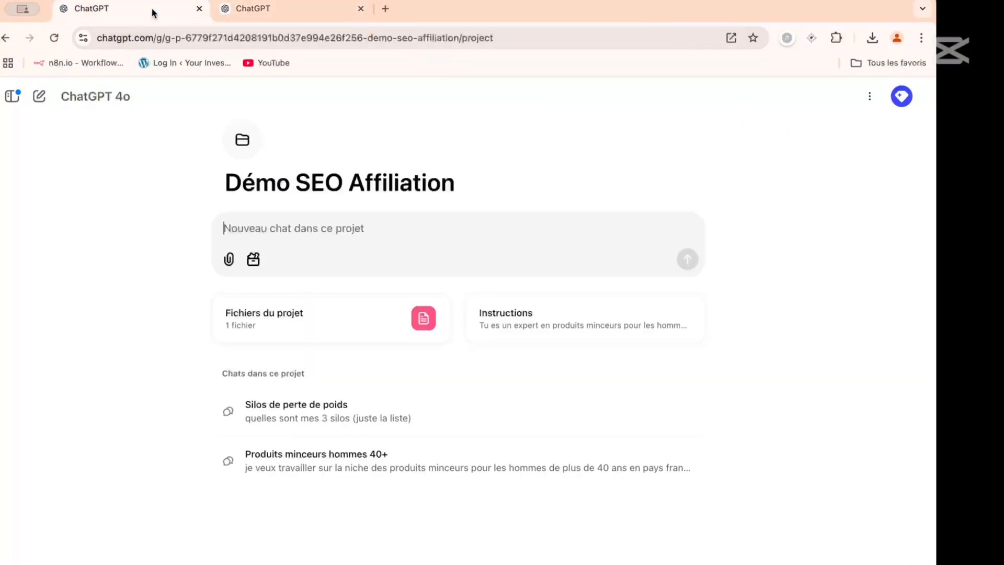
click(280, 311)
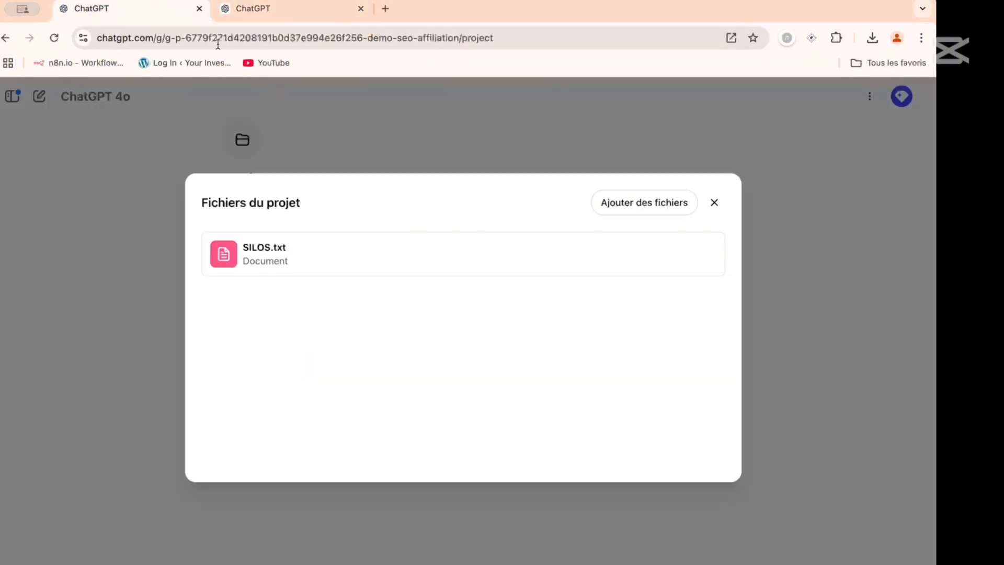
click(714, 204)
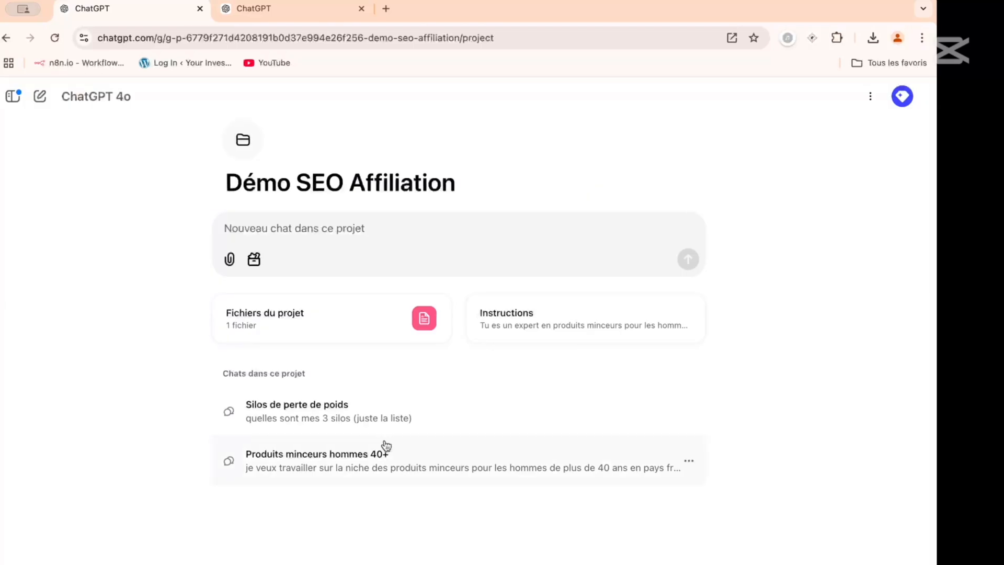
click(365, 460)
scroll(321, 311, up, 10)
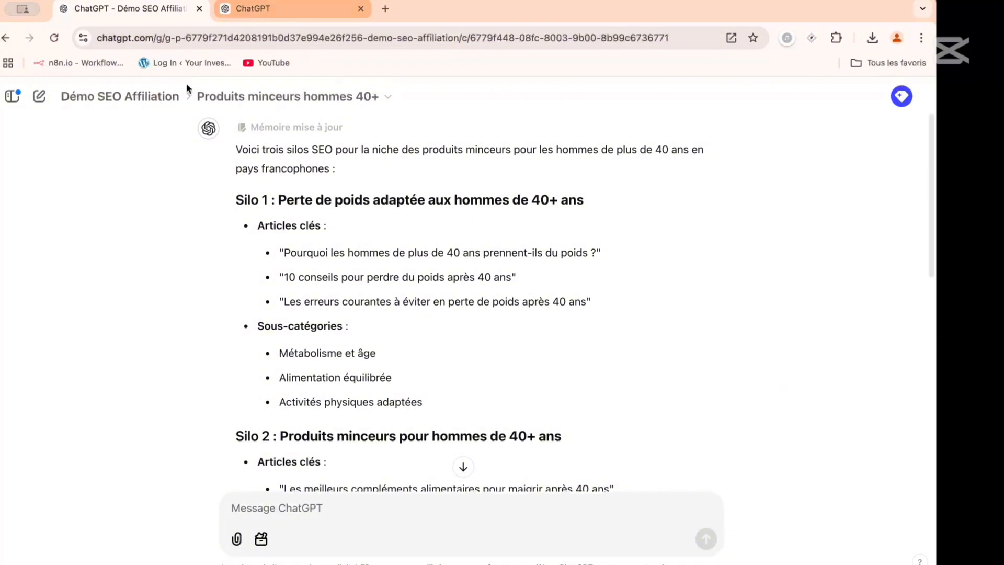
- Send "Ici on rédige les article sur la perte de poids adaptee aux hommes de plus de 40 ans (silo1)" in a new project chat
click(156, 96)
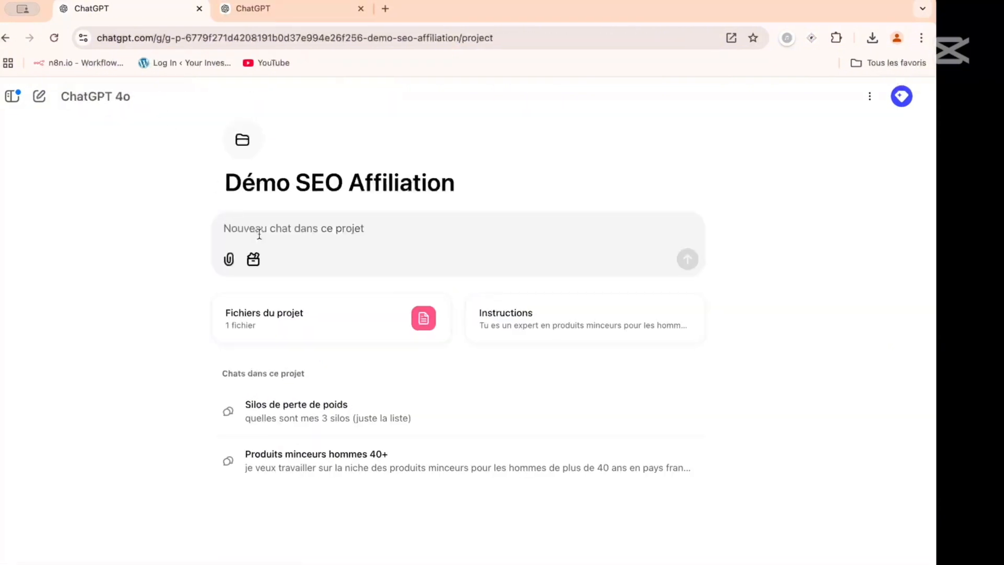
text(p)
key(BackSpace)
text(Ici on r)
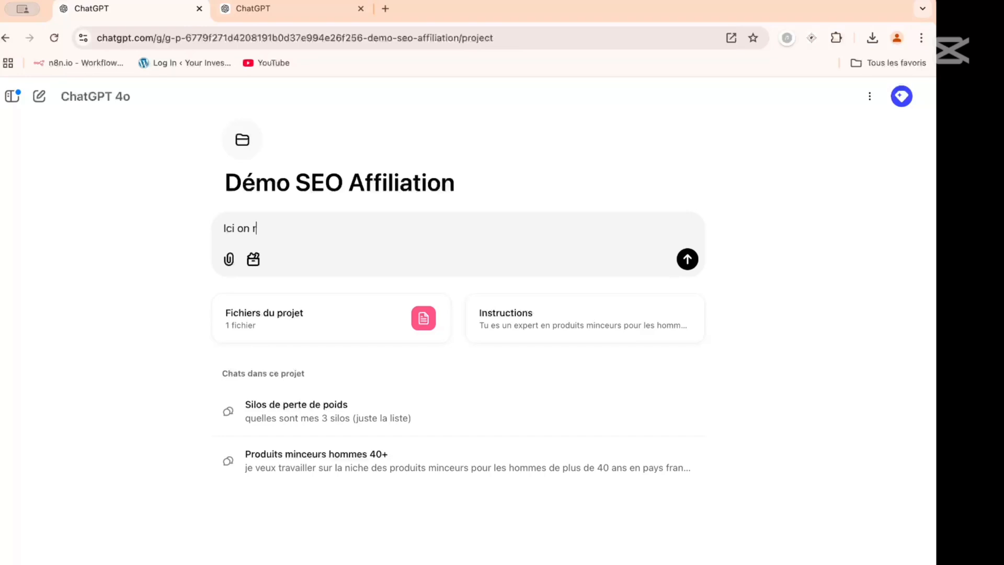
text(édige les article sur la per)
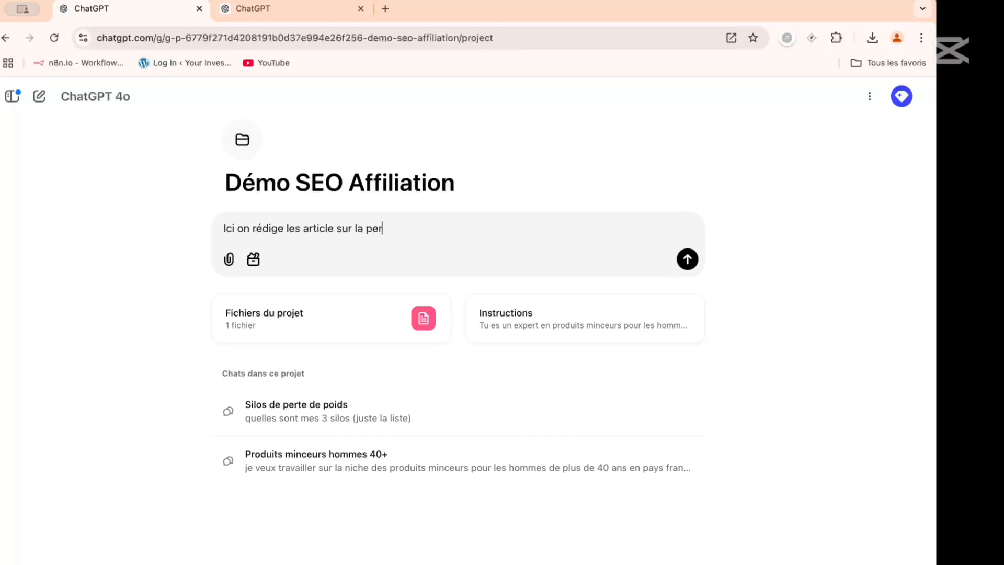
text(te de poids adapt)
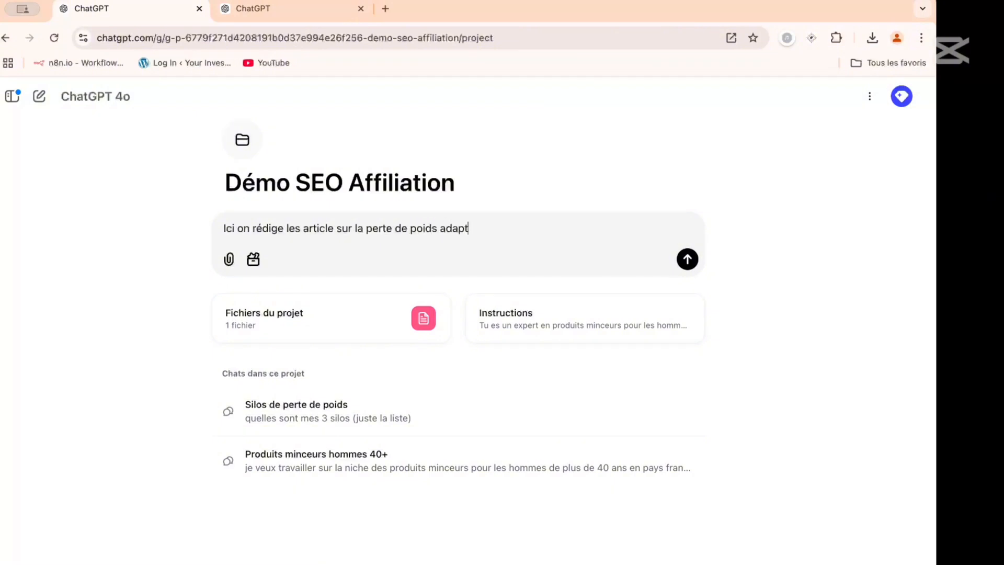
text(ee aux hommes de plus de 40a )
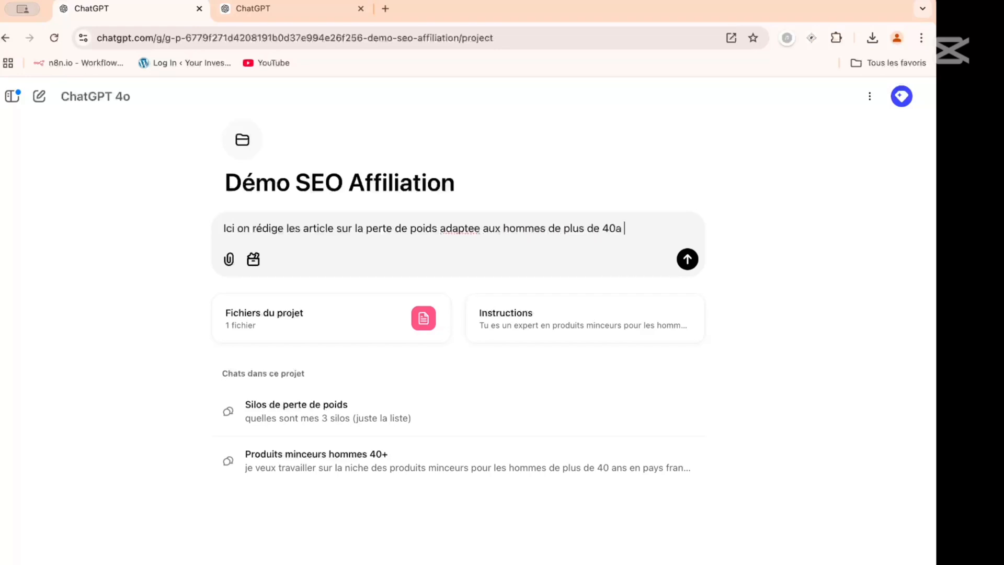
text(ns ans (silo1))
key(Return)
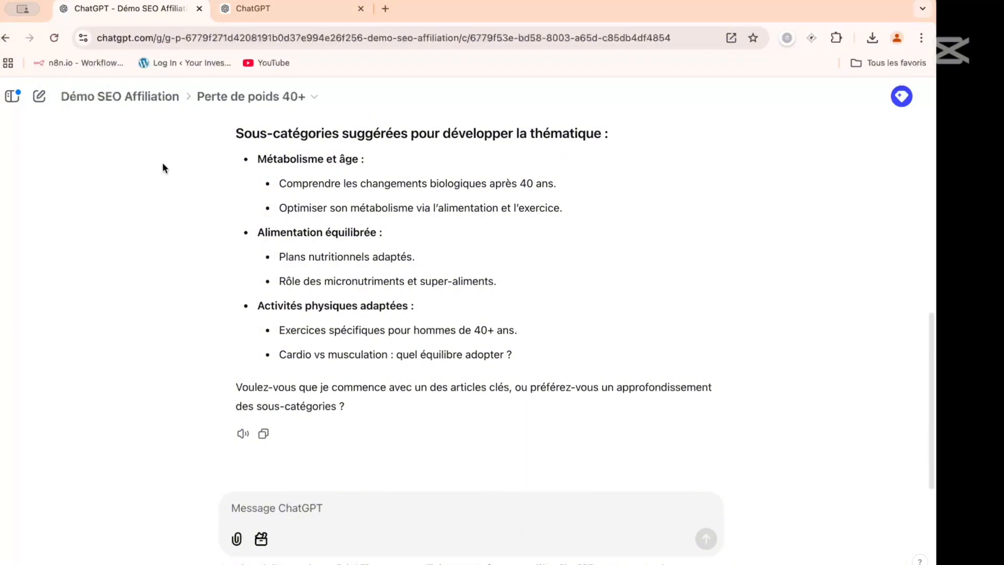
- Return to the project page and send "ici on redige les artciles du silo 2" in a new chat
click(130, 97)
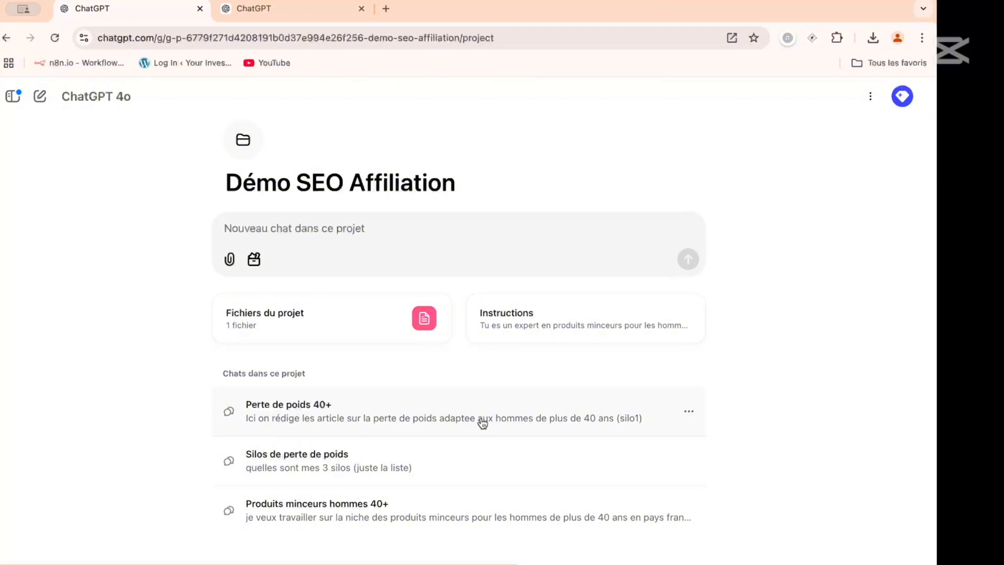
click(341, 245)
text(ici )
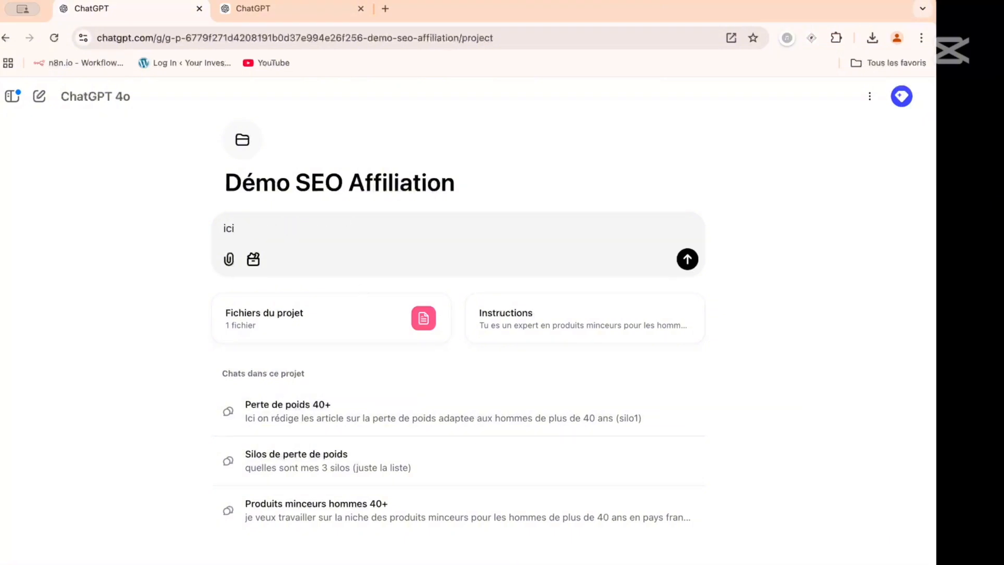
text(on redige les ar)
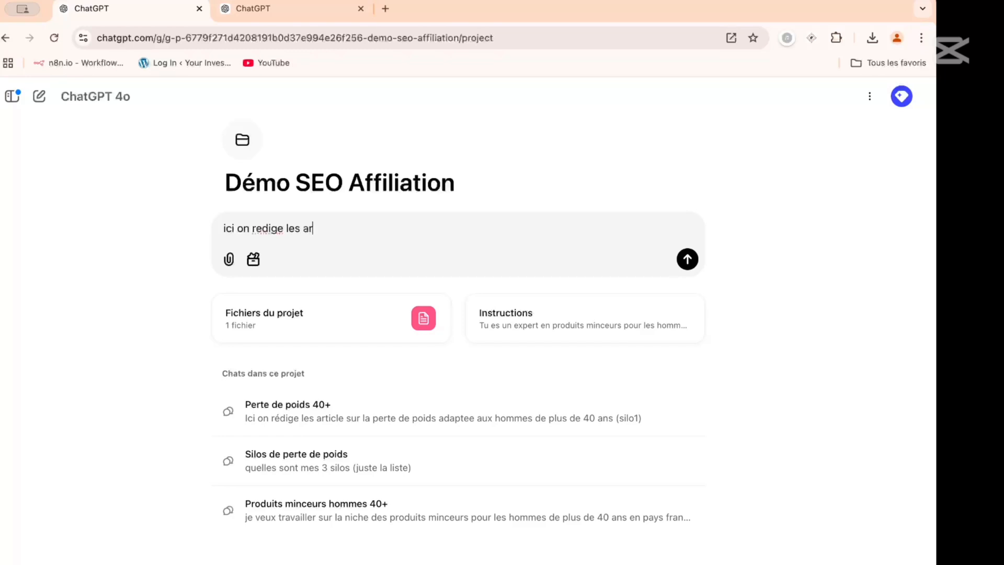
text(tciles du silo 2)
key(Return)
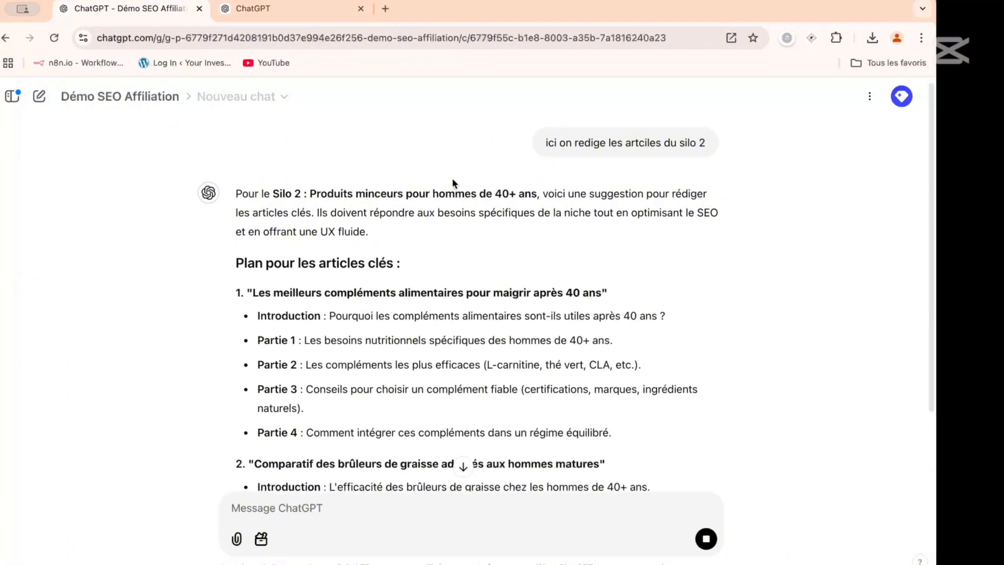
- Review the silo 2 article outlines and related subcategories in the reply, and return to the project page
scroll(452, 178, down, 5)
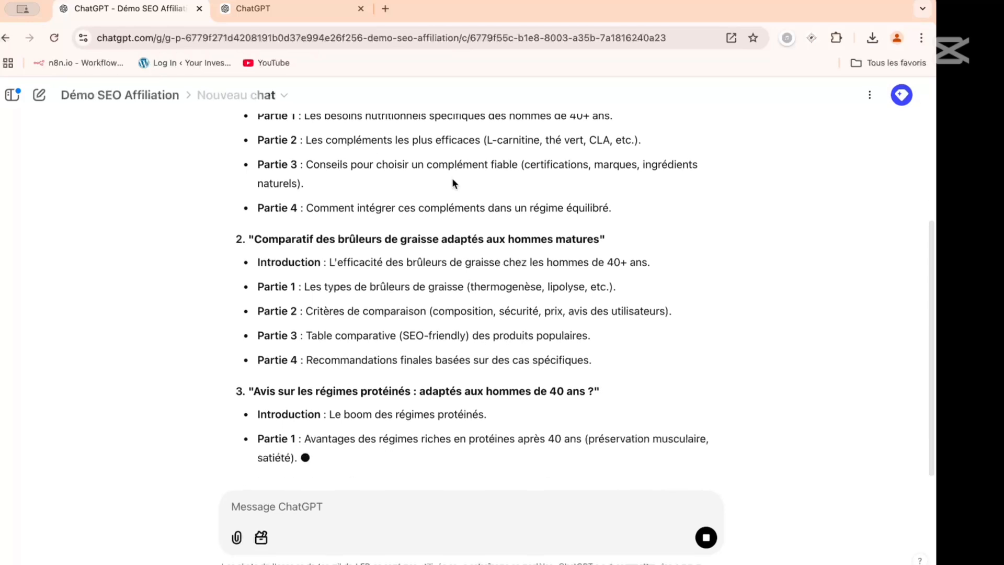
scroll(451, 178, down, 2)
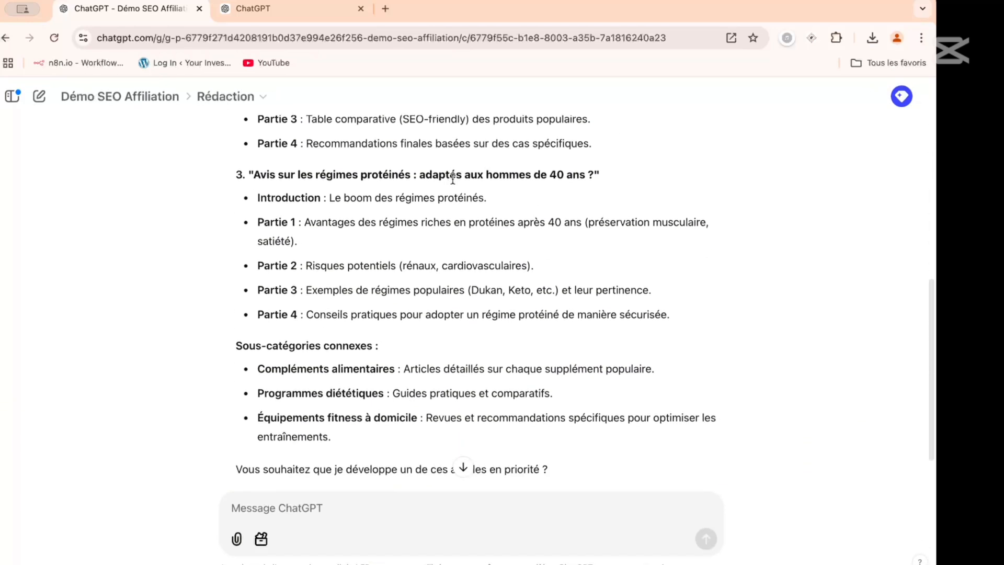
scroll(452, 178, up, 2)
scroll(452, 178, down, 3)
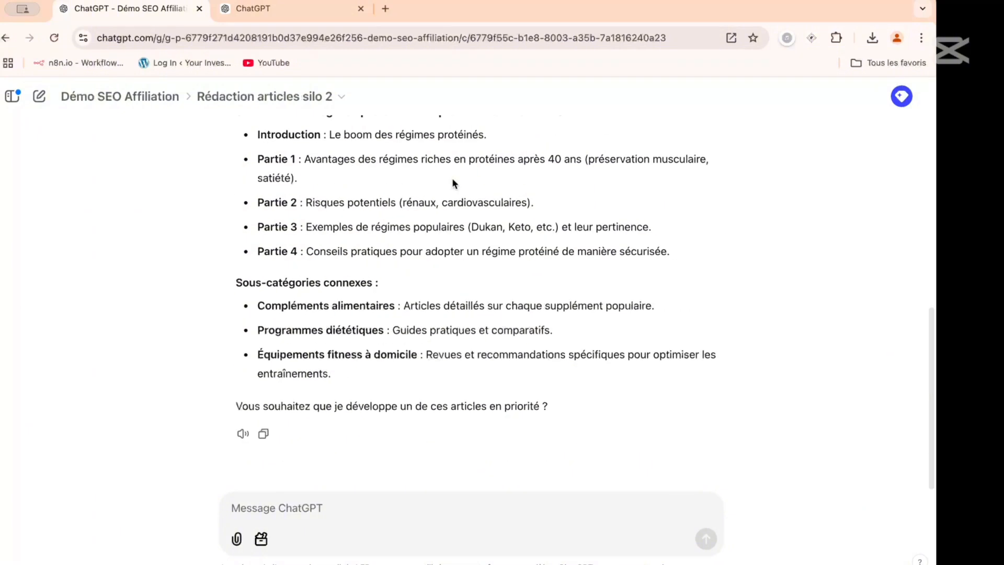
scroll(451, 177, up, 8)
scroll(452, 178, down, 6)
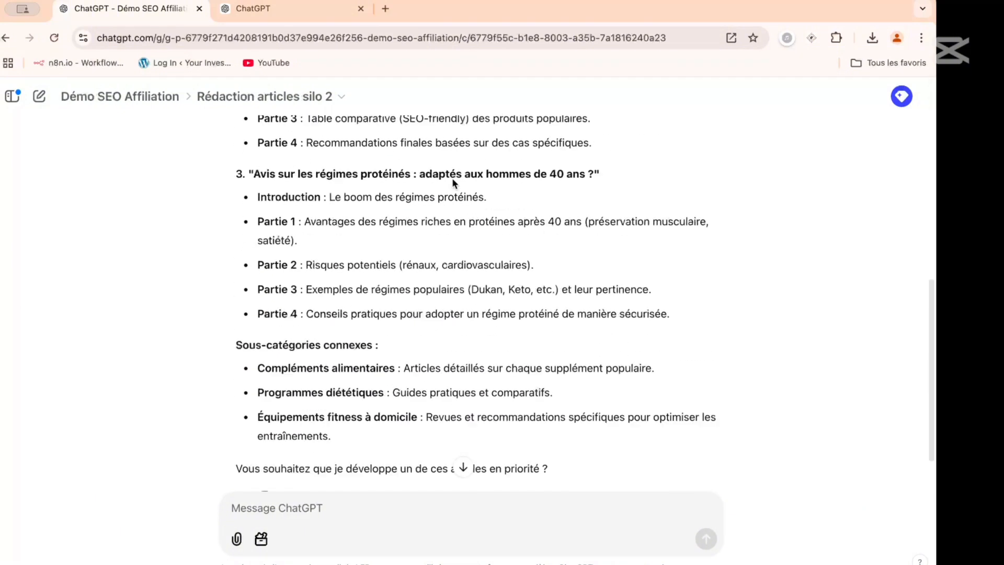
scroll(451, 178, up, 8)
click(126, 102)
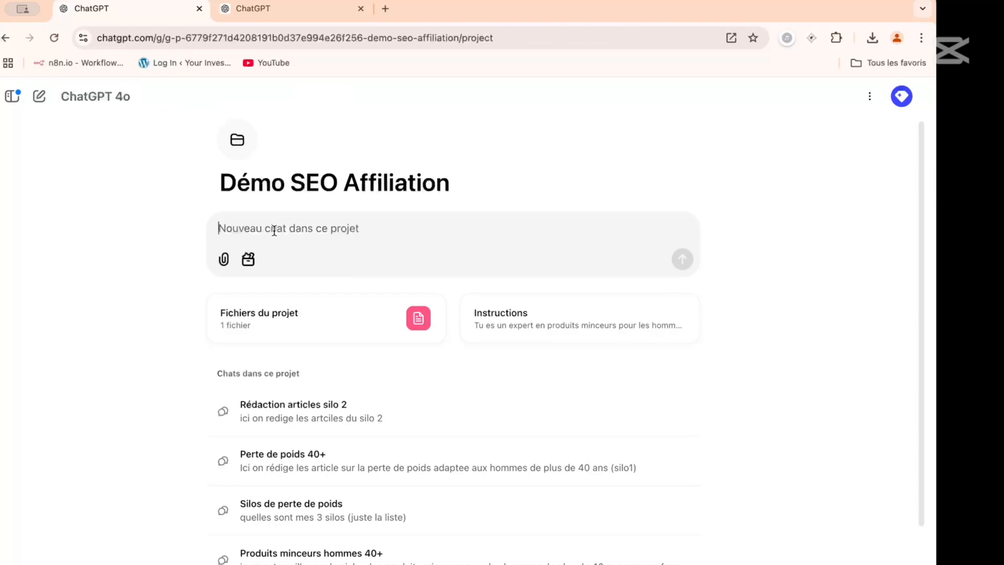
- Send "ici on redige les articles du silo 3" in a new project chat and look over the reply
text(ici on)
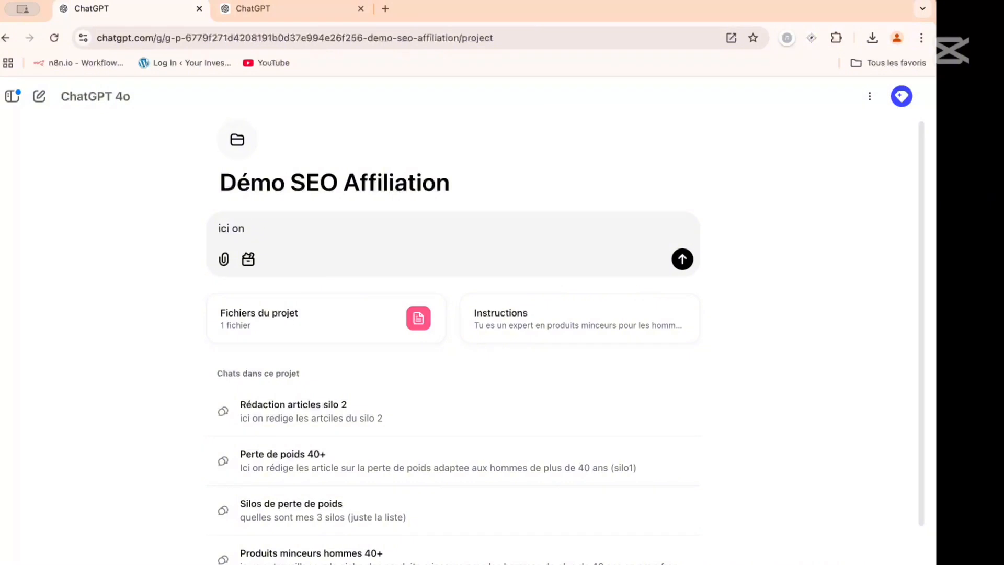
text(redige les articles du silo)
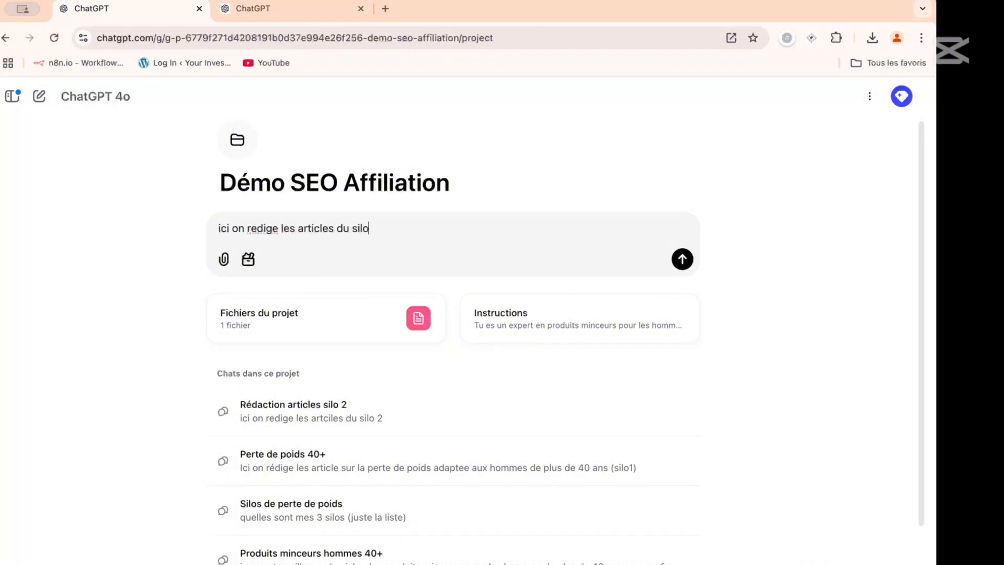
text( 3)
key(Return)
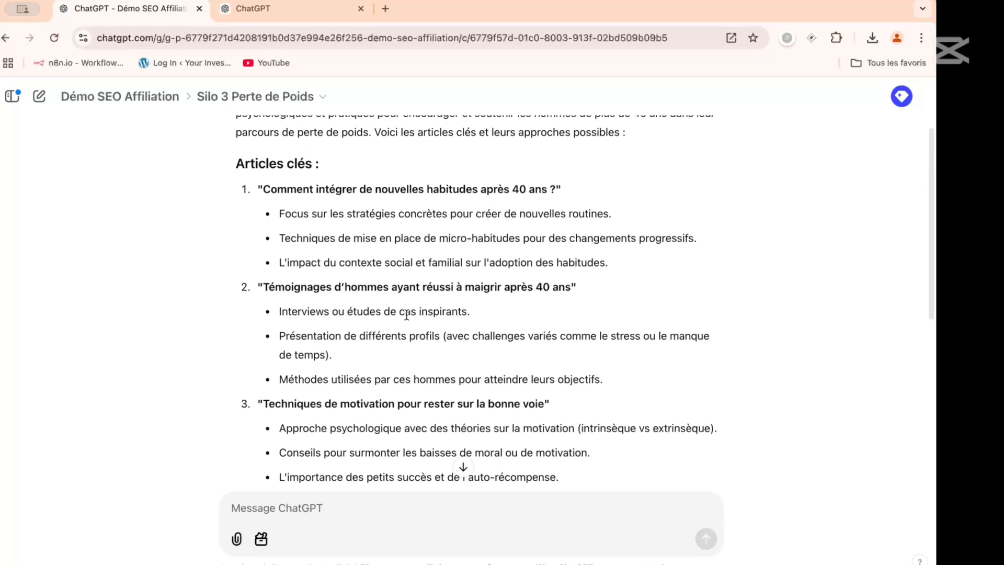
scroll(407, 315, down, 10)
scroll(406, 315, up, 10)
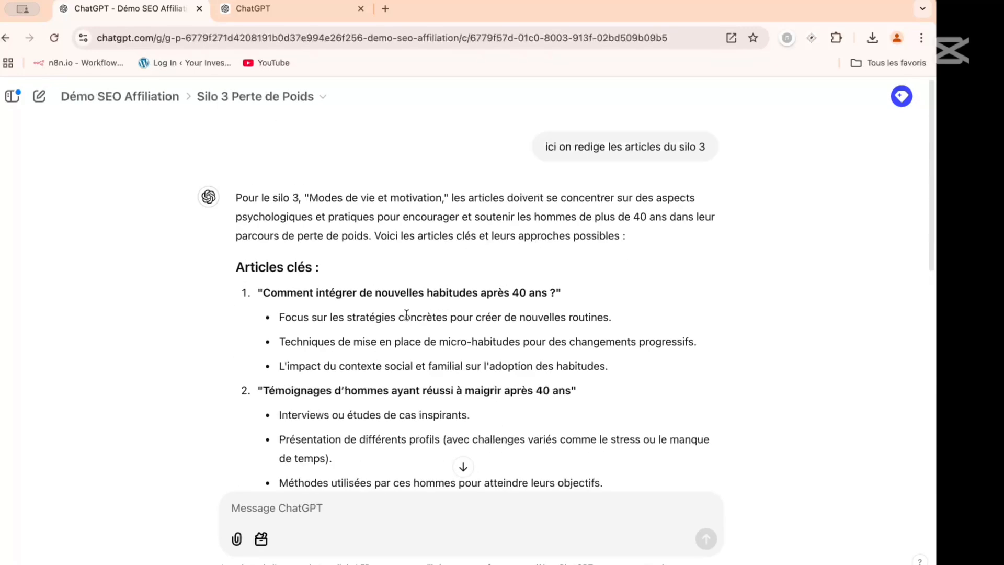
- Return to the project page and rename the "Perte de poids 40+" chat as "Articles silo 1"
click(119, 96)
scroll(410, 303, down, 3)
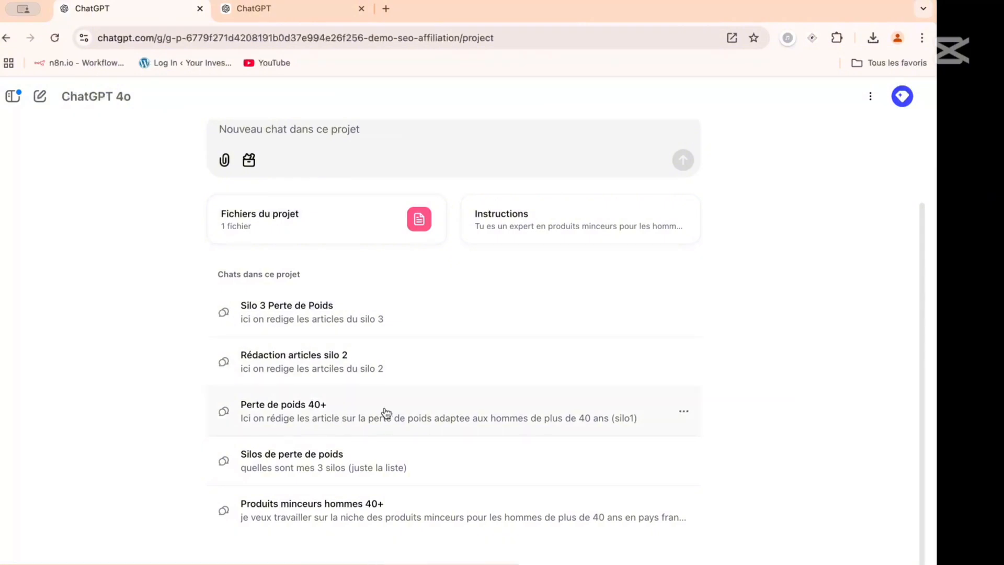
click(684, 411)
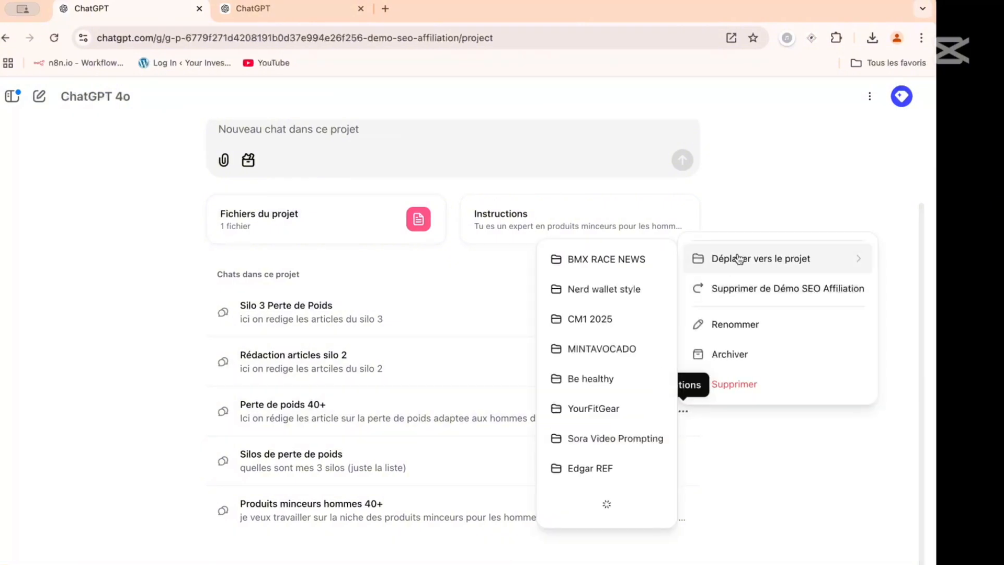
click(736, 325)
text(A)
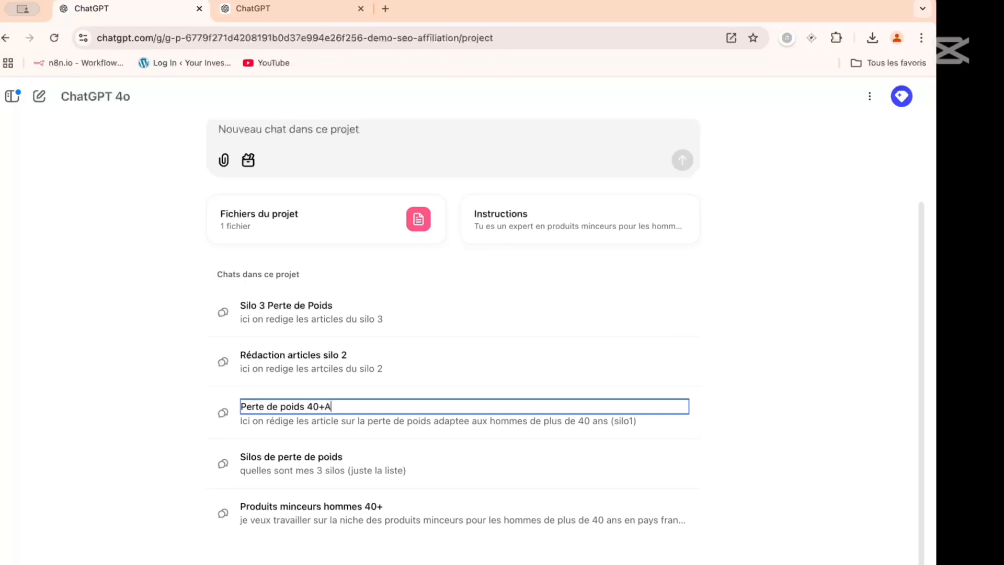
text(rt)
key(BackSpace)
key(BackSpace)
key(BackSpace)
key(BackSpace)
key(BackSpace)
key(BackSpace)
key(BackSpace)
key(BackSpace)
key(BackSpace)
key(BackSpace)
key(BackSpace)
key(BackSpace)
key(BackSpace)
key(BackSpace)
key(BackSpace)
key(BackSpace)
key(BackSpace)
key(BackSpace)
key(BackSpace)
key(BackSpace)
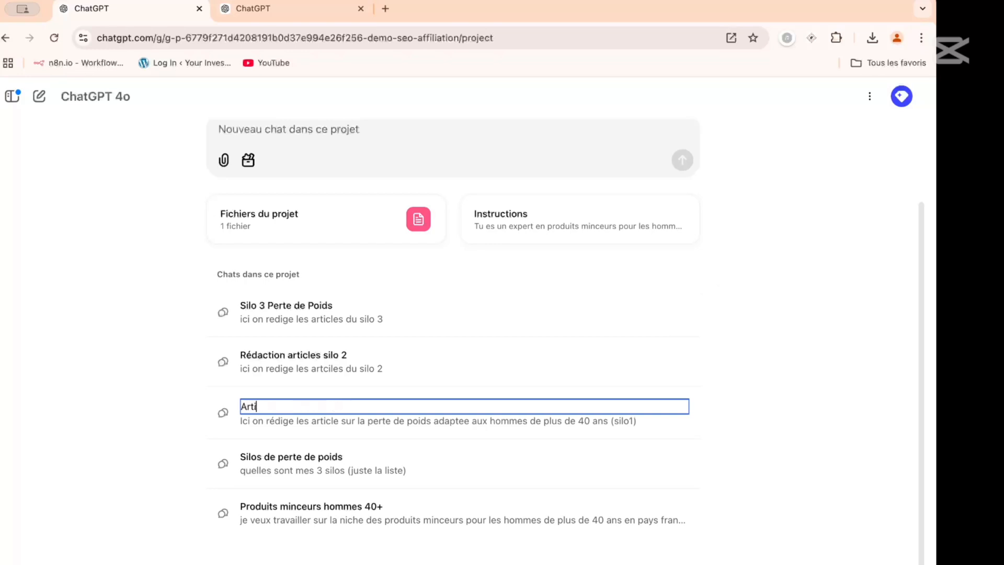
text(Articles silo 1)
key(Return)
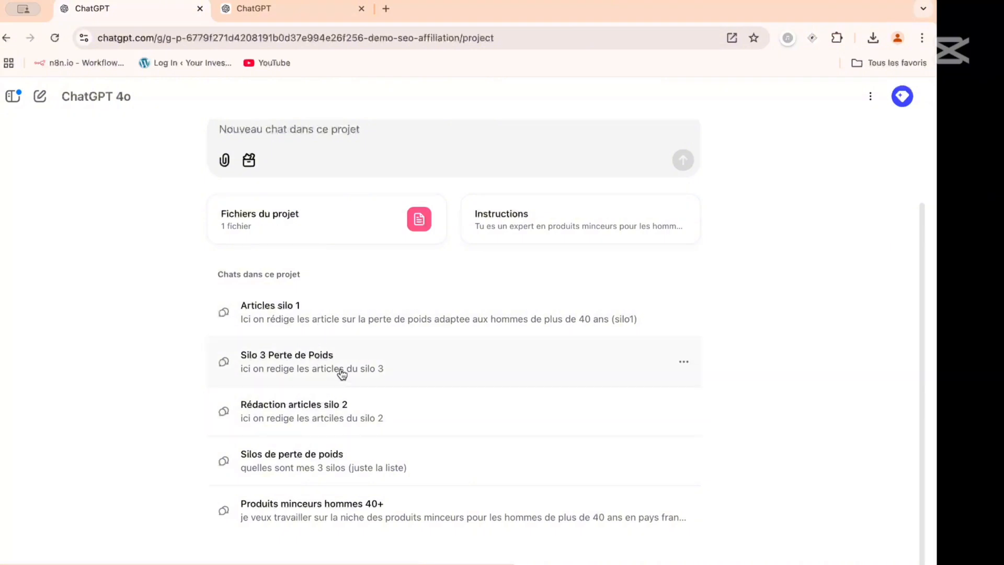
- In the "Rédaction articles silo 2" chat, send "Redige un questionnaire complet pour creer un persona d auteur pour les artciles de ce silo"
click(340, 409)
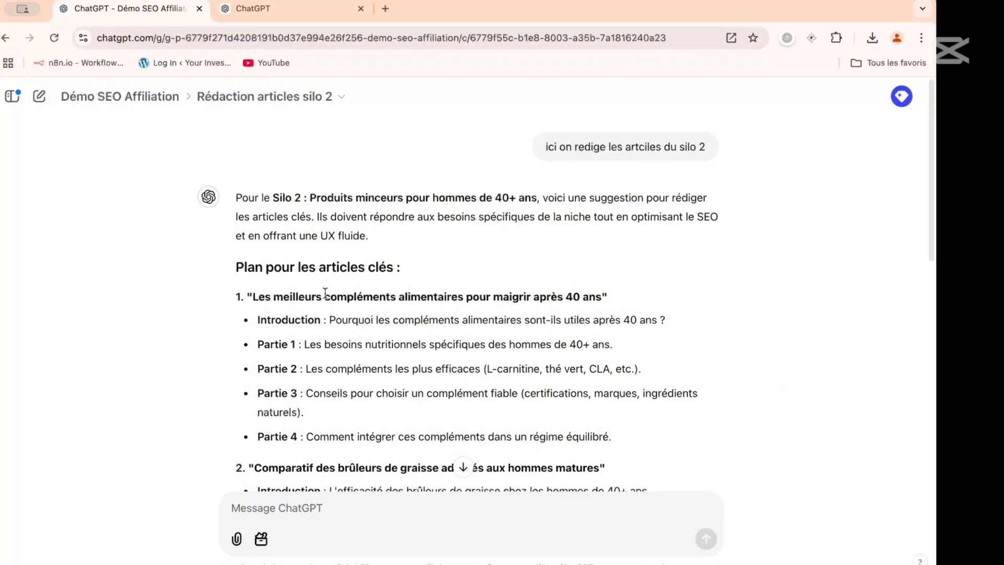
scroll(324, 293, down, 4)
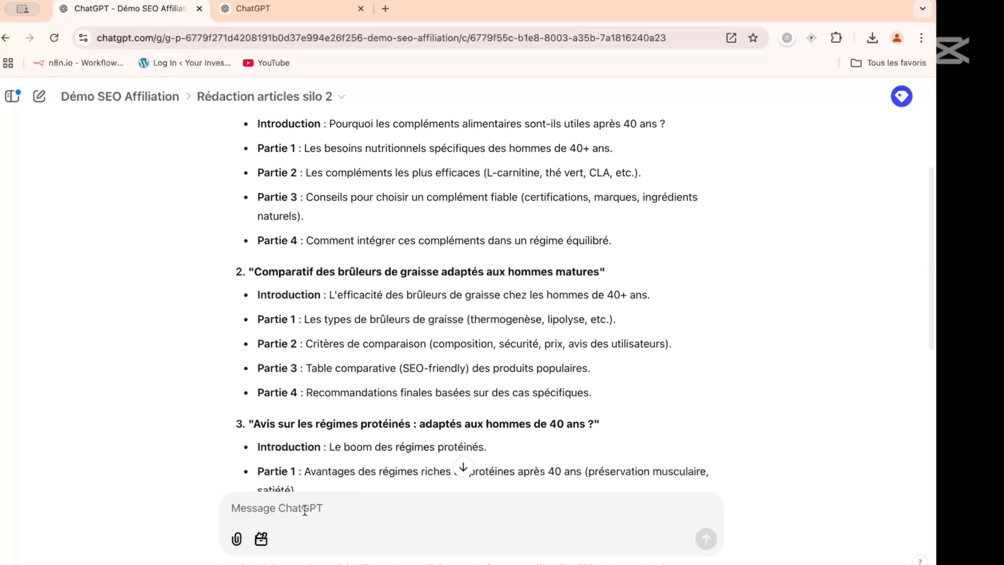
text(Redi)
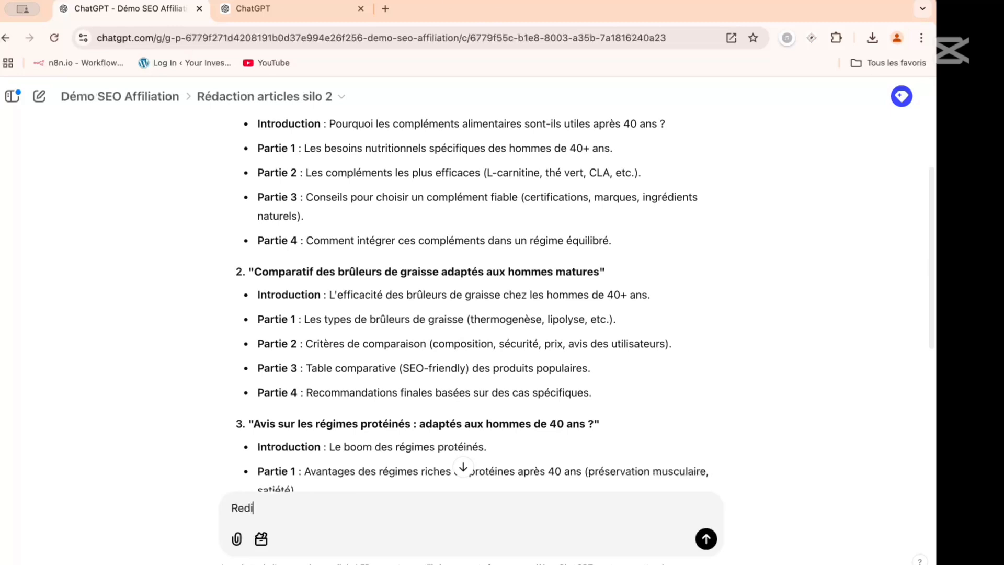
text(ge un questionna)
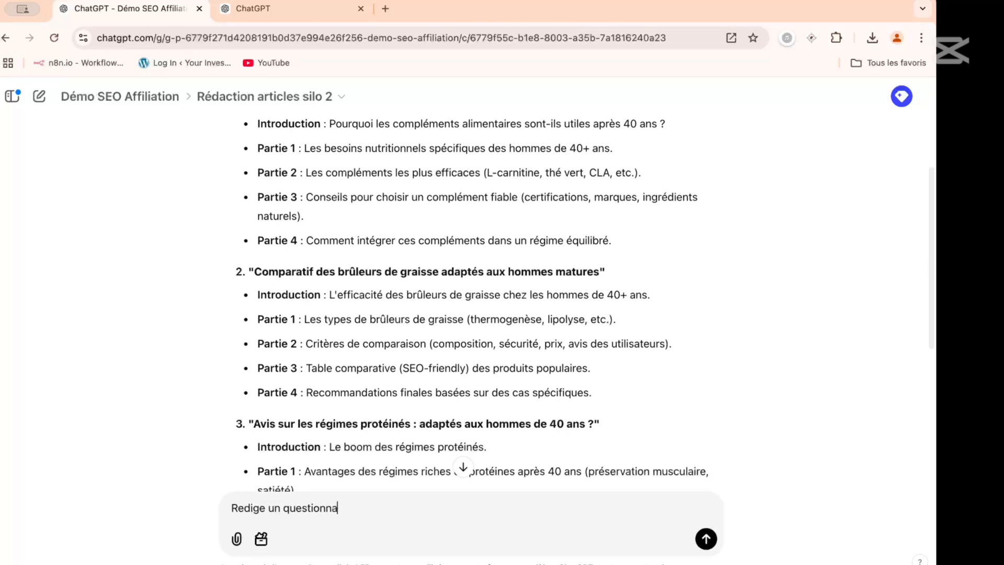
text(ire complet pour)
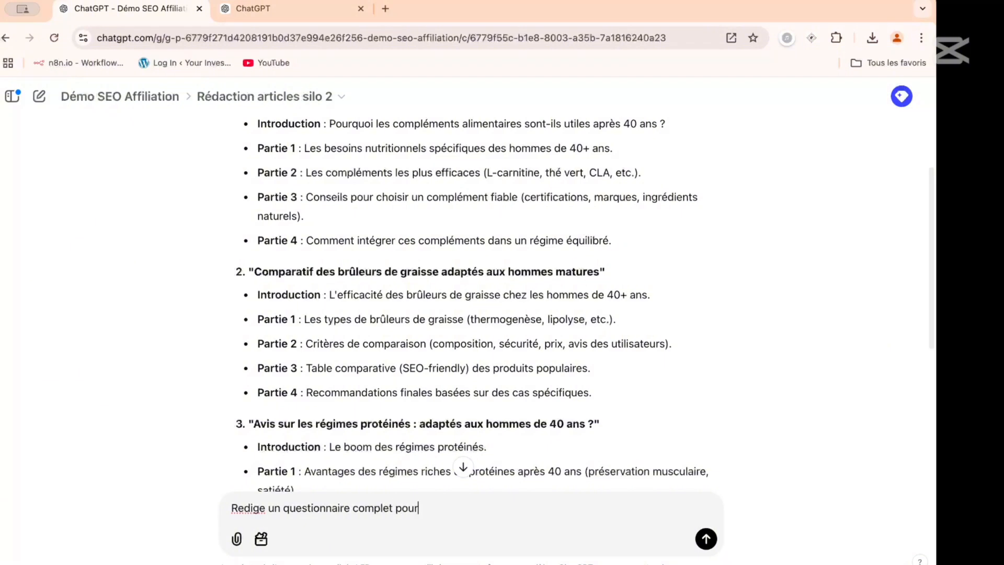
text( creer un persona)
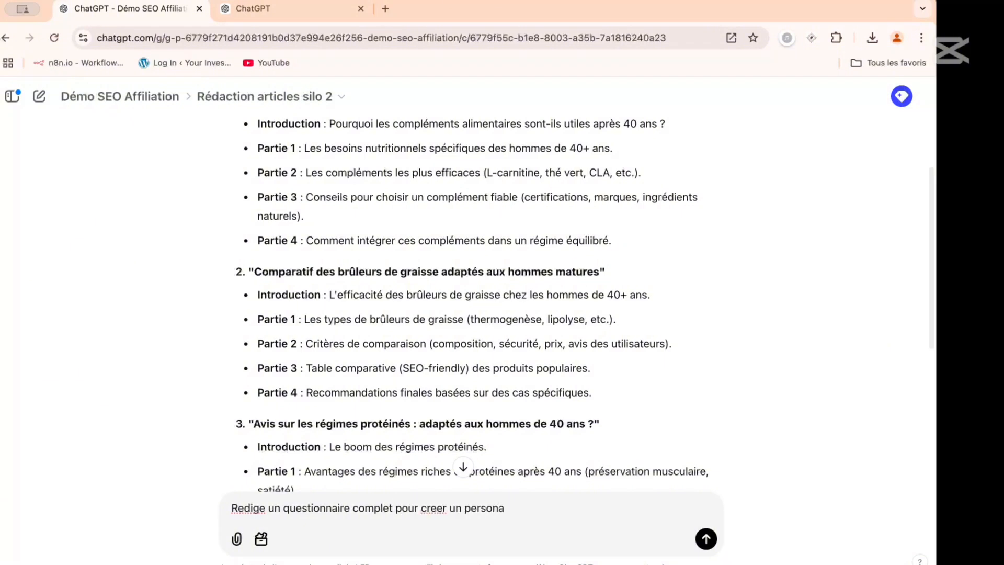
text( d auteur pour les artciles de ce silo)
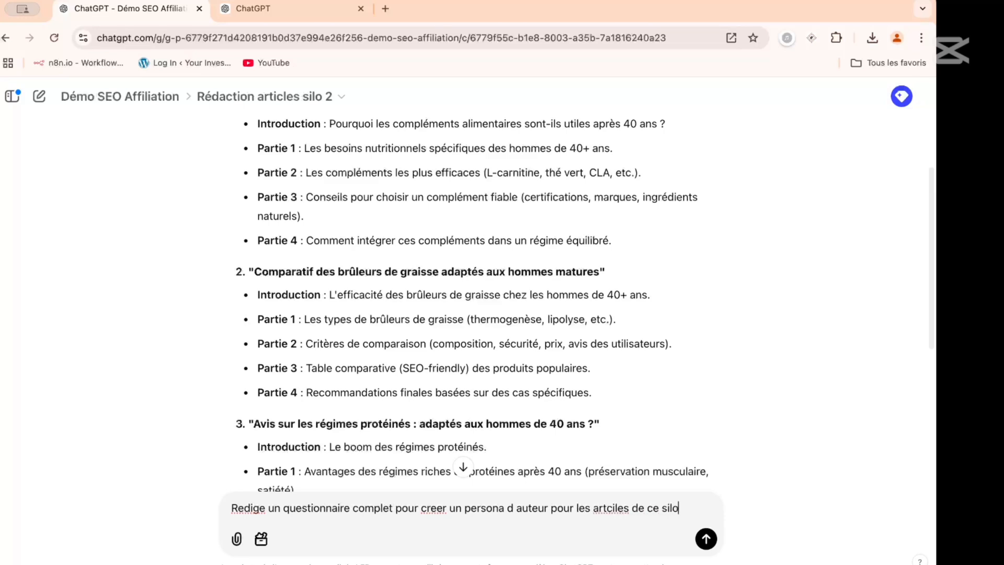
key(Return)
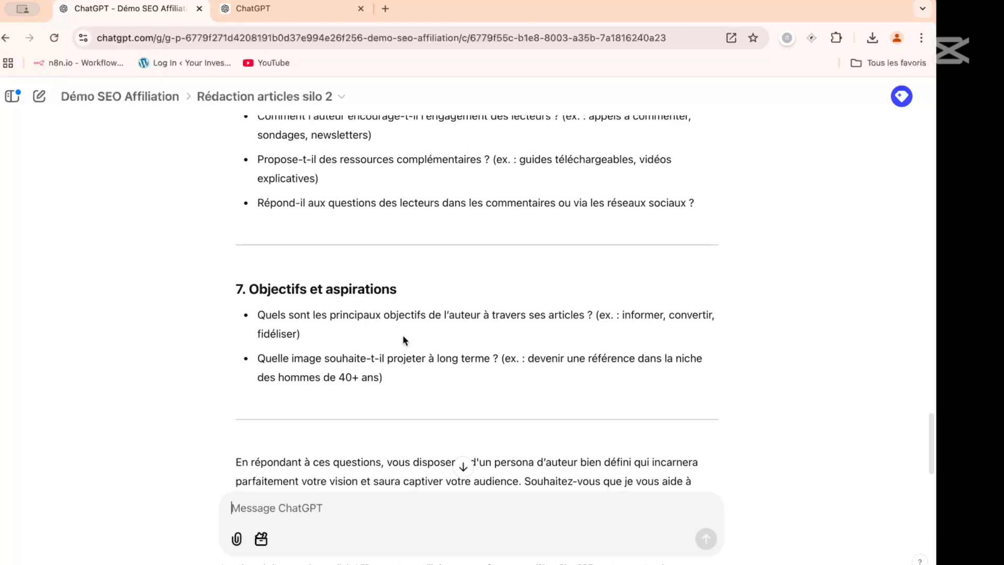
- Examine the author persona questionnaire in the reply, especially the questions on the author's identity and role
scroll(403, 336, down, 2)
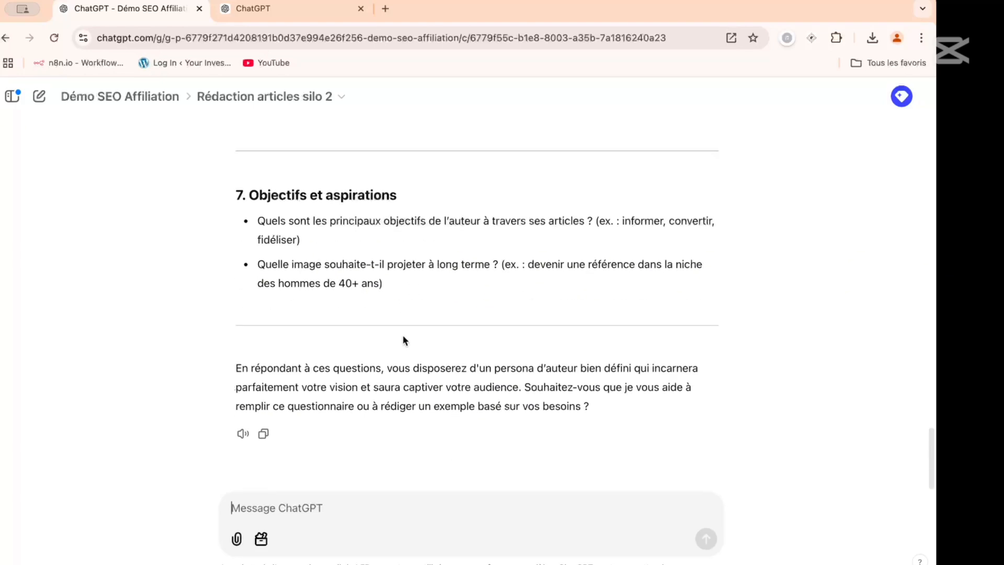
scroll(402, 339, up, 15)
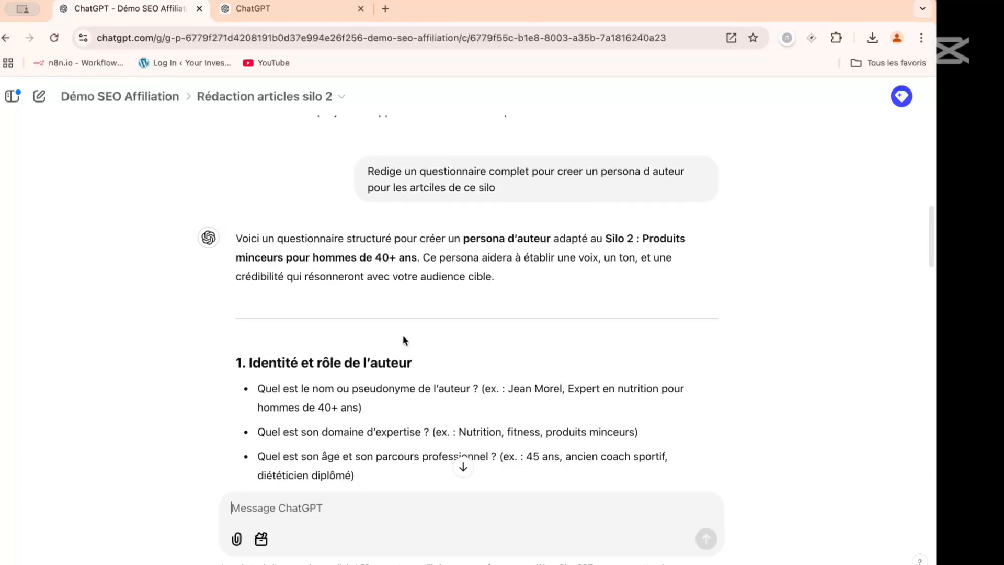
scroll(403, 336, down, 2)
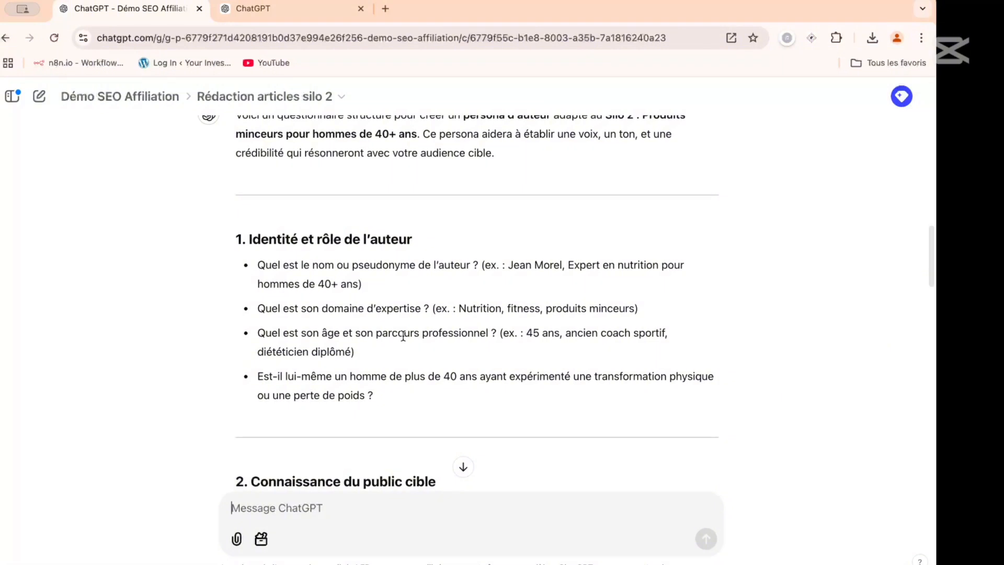
scroll(403, 337, up, 1)
scroll(403, 336, down, 1)
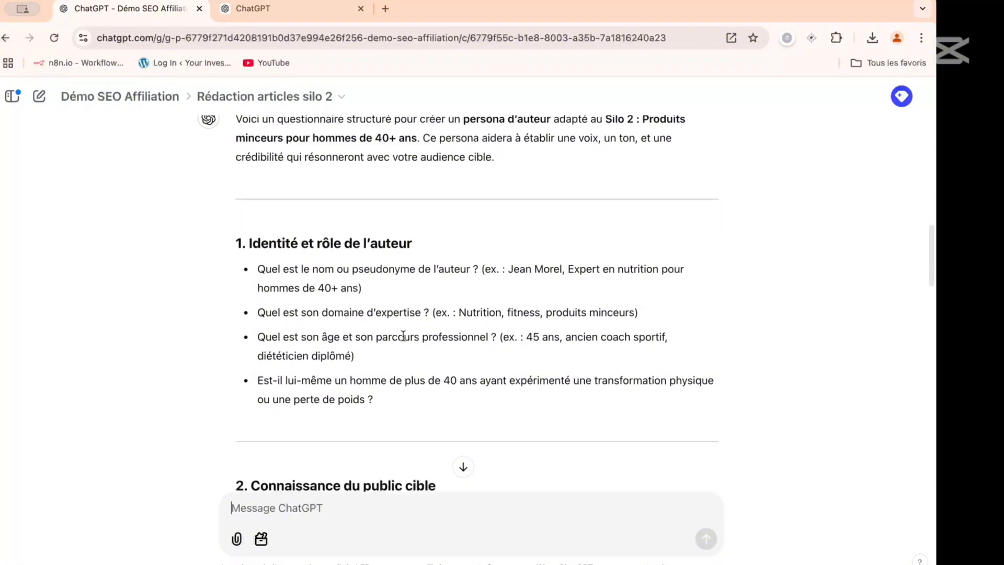
scroll(402, 335, down, 2)
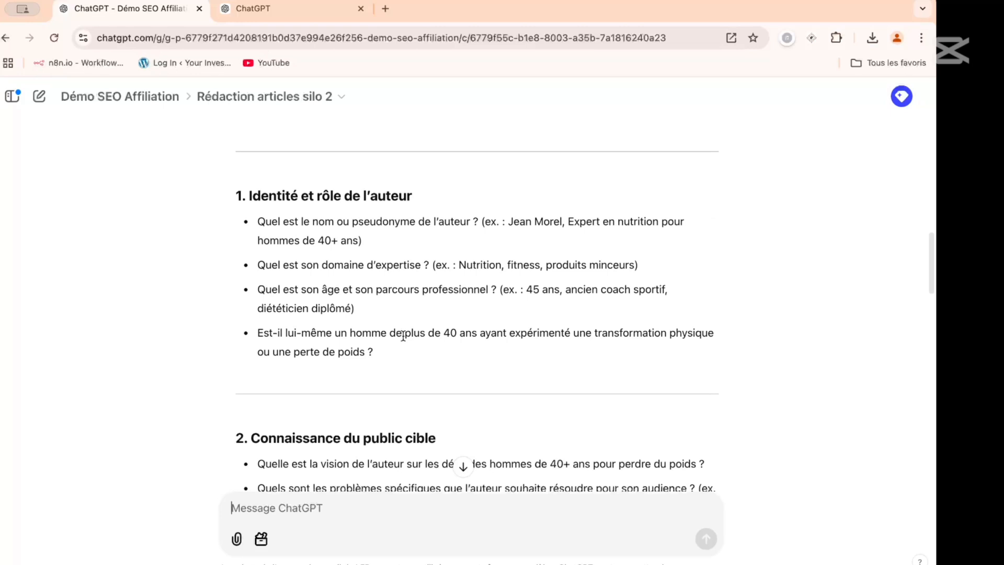
scroll(277, 243, up, 5)
scroll(278, 243, down, 4)
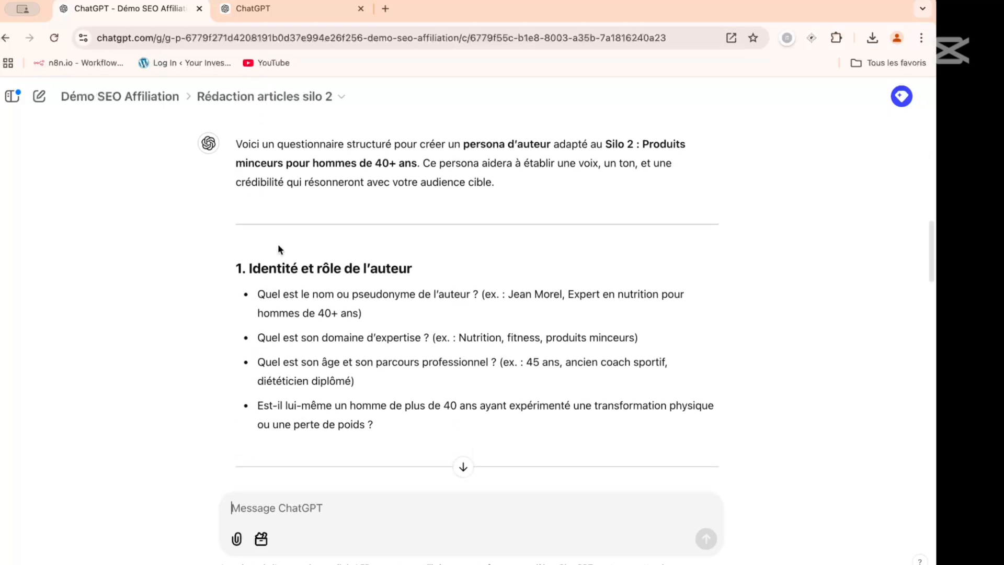
- Draft the message "Cree toi meme un personnage coherent en repondant qux questions suivante." in the silo 2 chat without sending it
drag(231, 268, 454, 421)
key(ctrl+c)
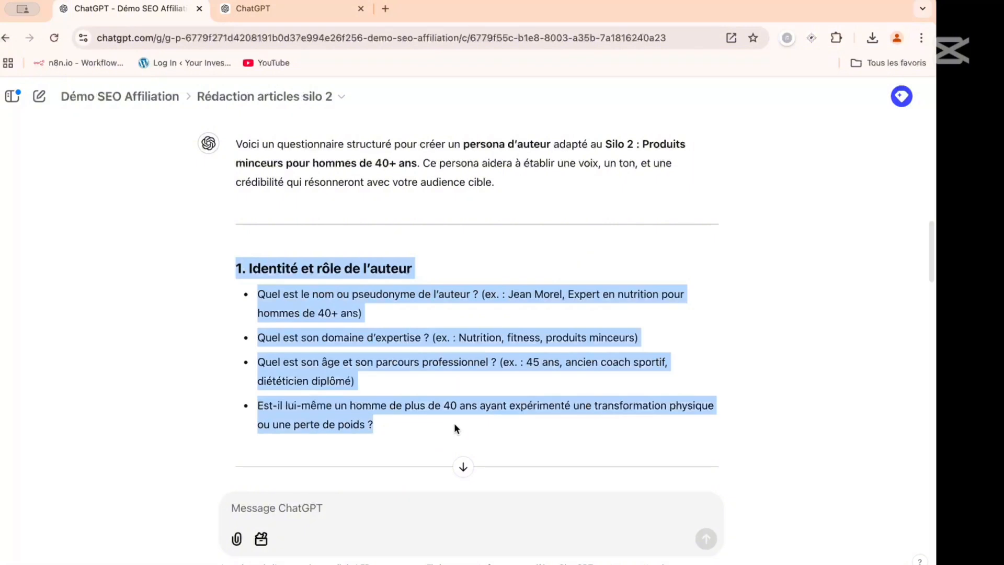
click(324, 515)
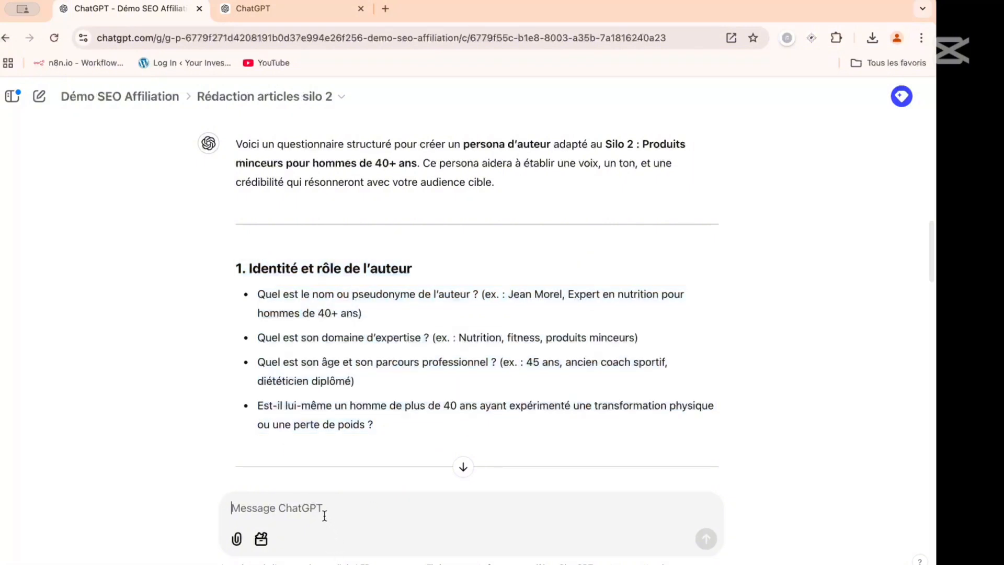
text(Cree to)
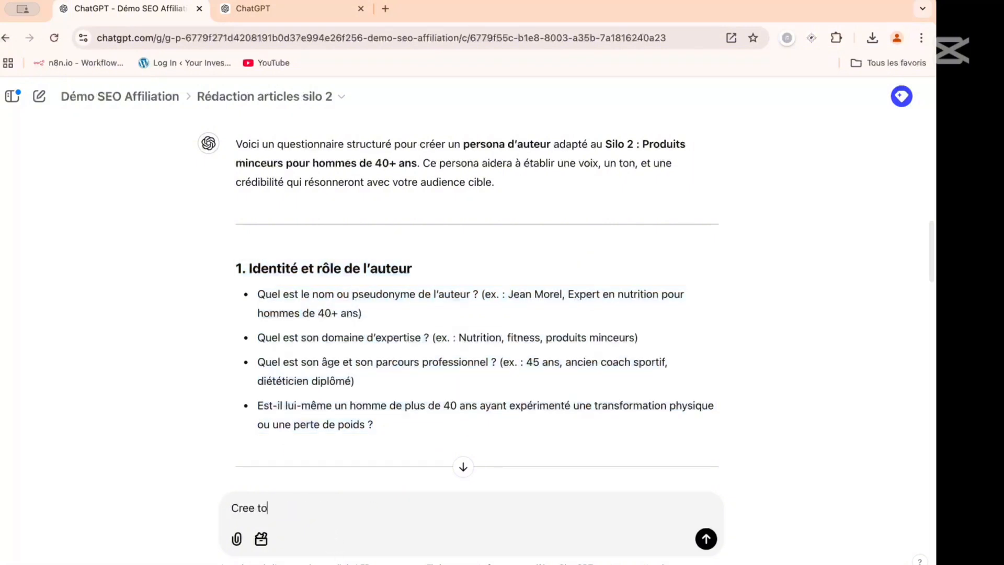
text(i meme en personnage coher)
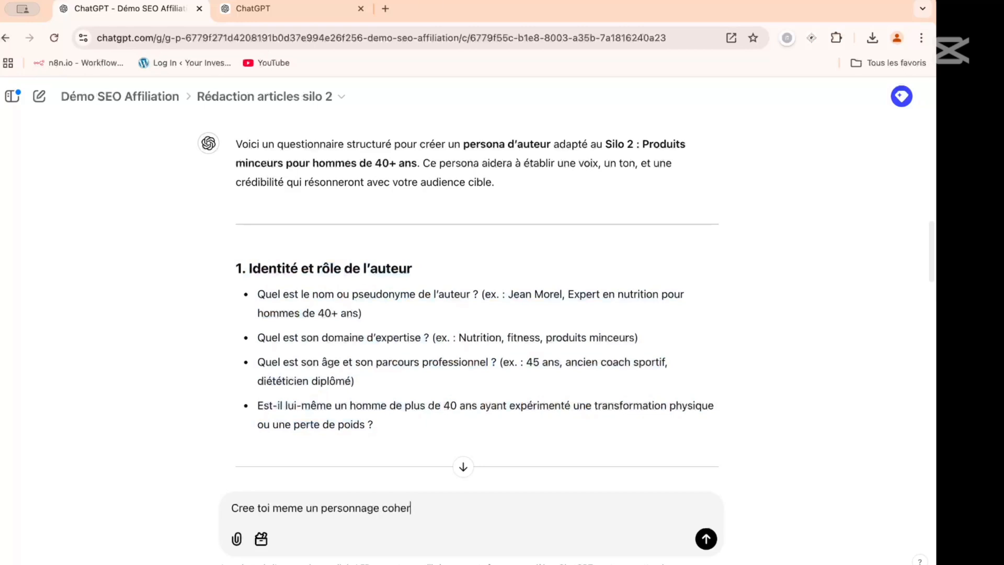
text(ent en repondant)
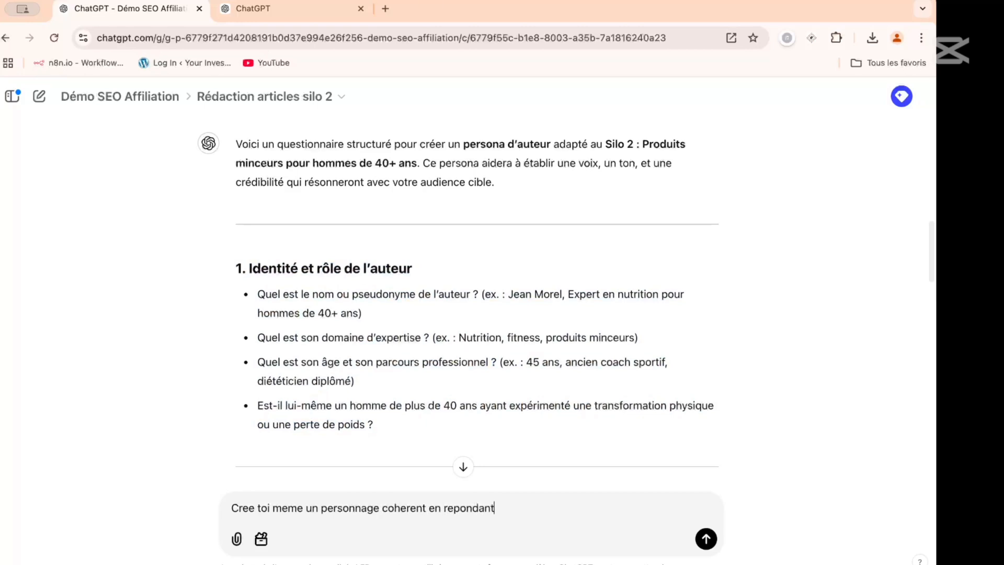
text( qux questions suivante)
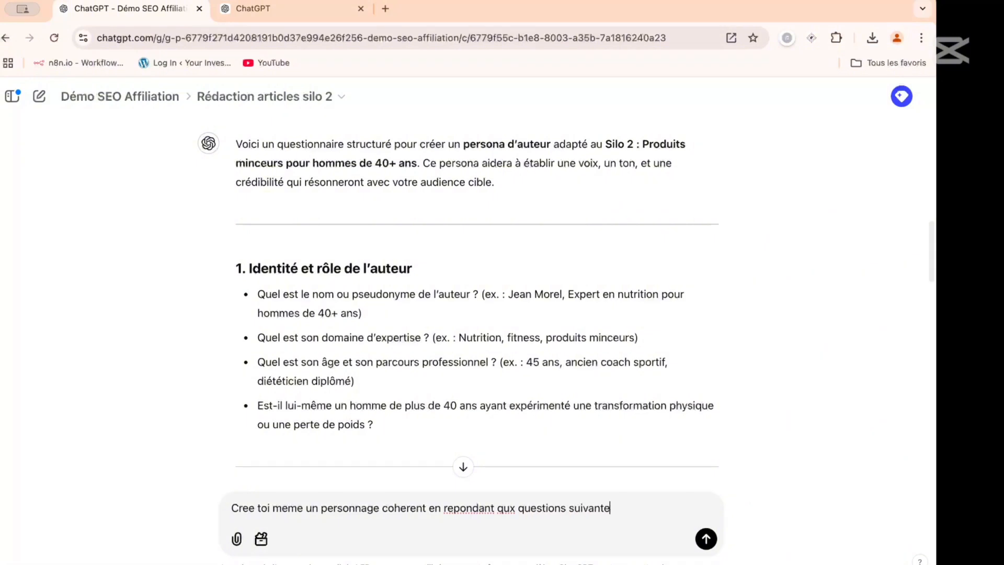
text(.)
- Add "D abord" and the quoted "1. Identité et rôle de l'auteur" questions to the drafted message and send it
scroll(236, 334, up, 1)
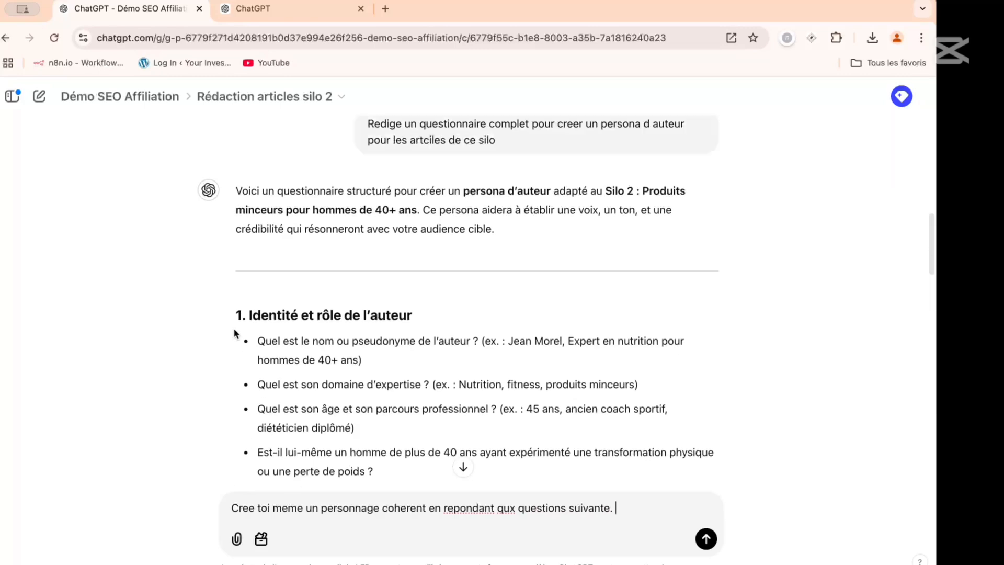
scroll(236, 335, down, 5)
scroll(278, 271, up, 2)
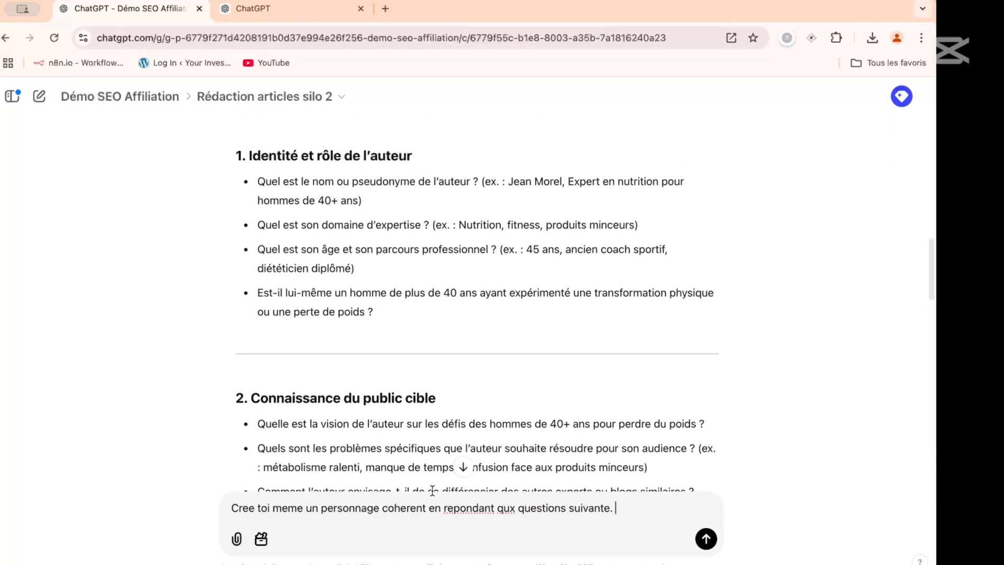
text(D abord ")
key(ctrl+v)
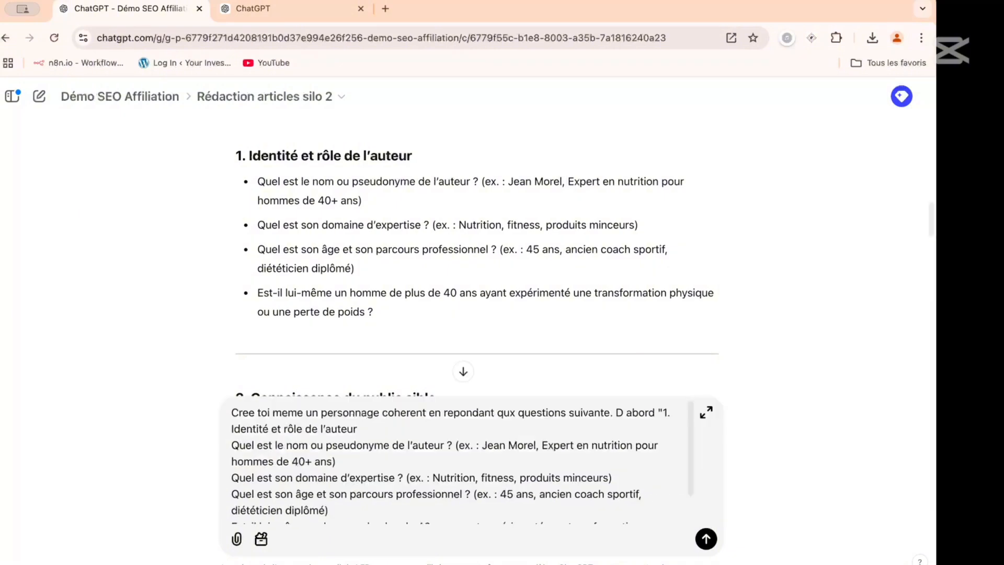
text(")
key(Return)
- Highlight the "2. Connaissance du public cible" questions and look through the remaining questionnaire sections
scroll(314, 201, down, 4)
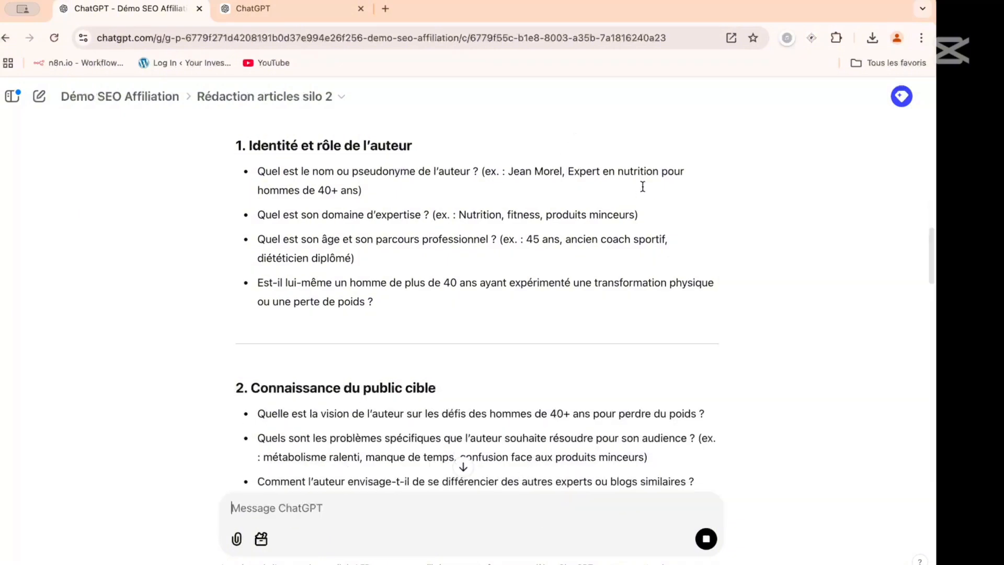
drag(203, 208, 732, 310)
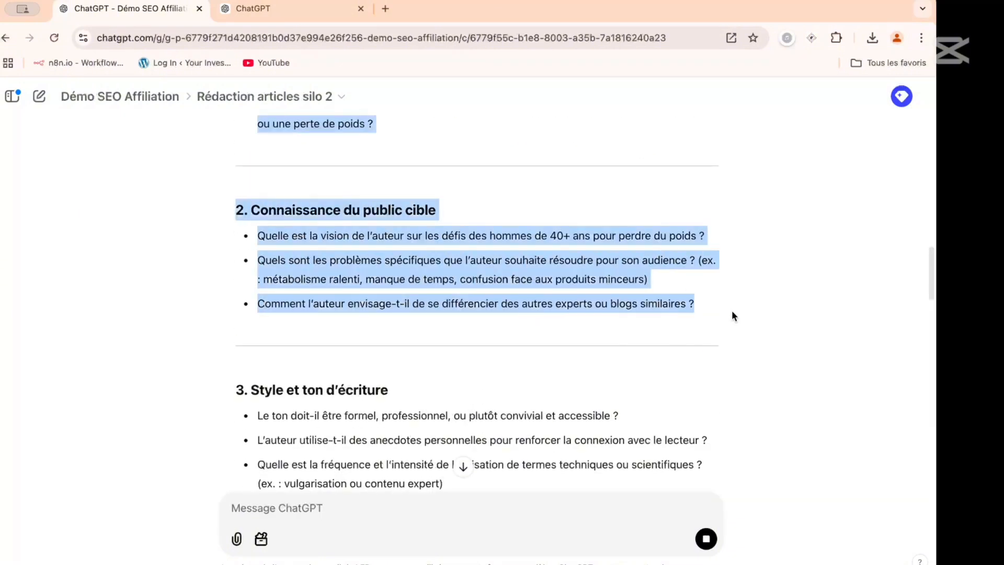
scroll(439, 304, down, 20)
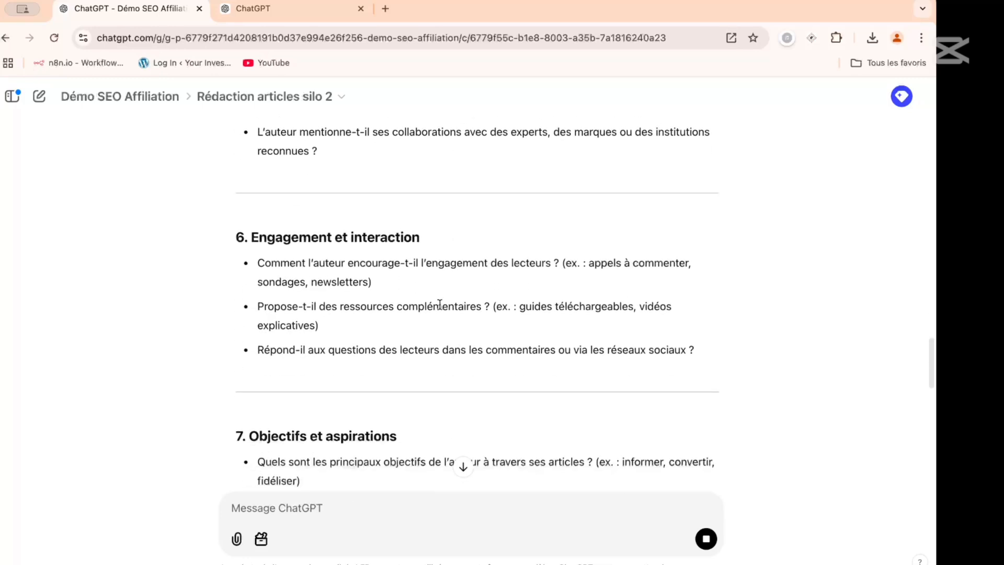
- Review the generated author identity, then send "idem" with the questions of "1. Identité et rôle de l'auteur" and "2. Connaissance du public cible"
scroll(335, 342, up, 7)
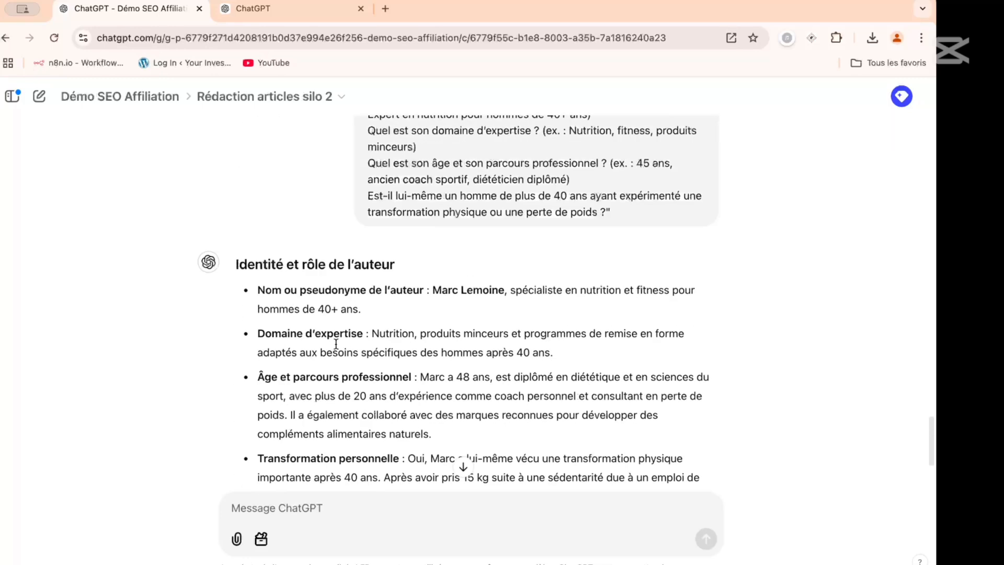
scroll(335, 343, down, 5)
scroll(335, 343, down, 1)
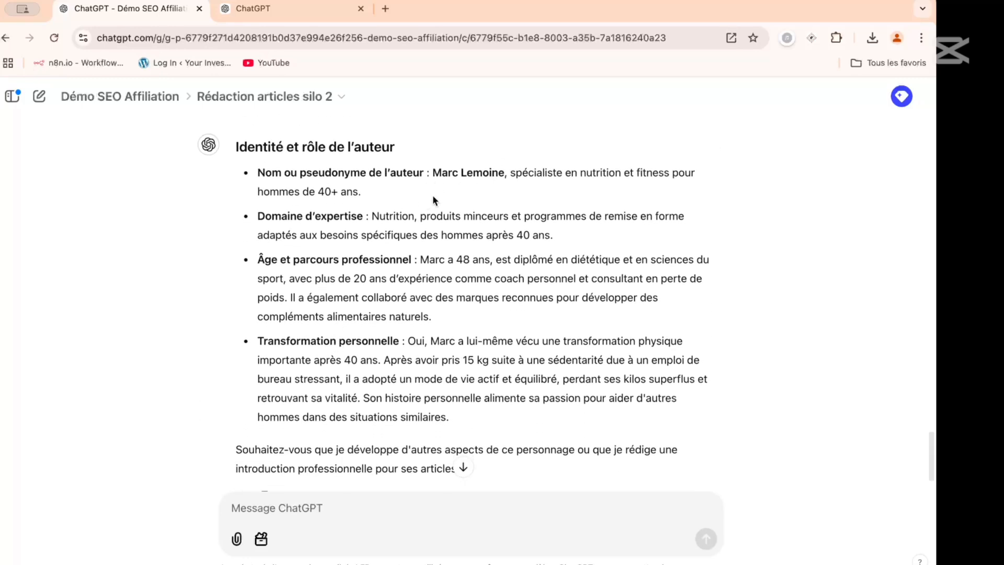
scroll(347, 278, down, 2)
scroll(350, 284, down, 2)
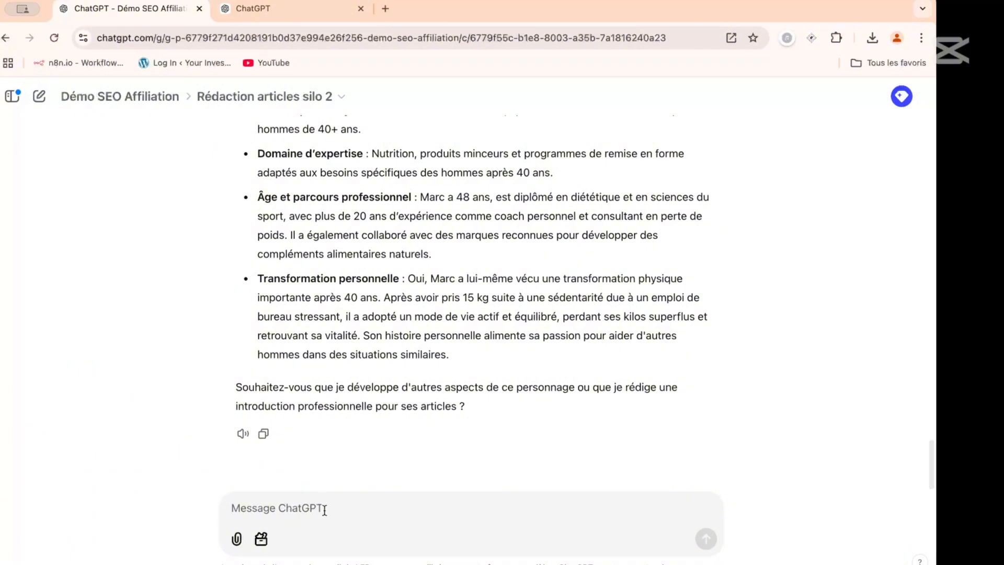
text(idem)
key(super+v)
key(Return)
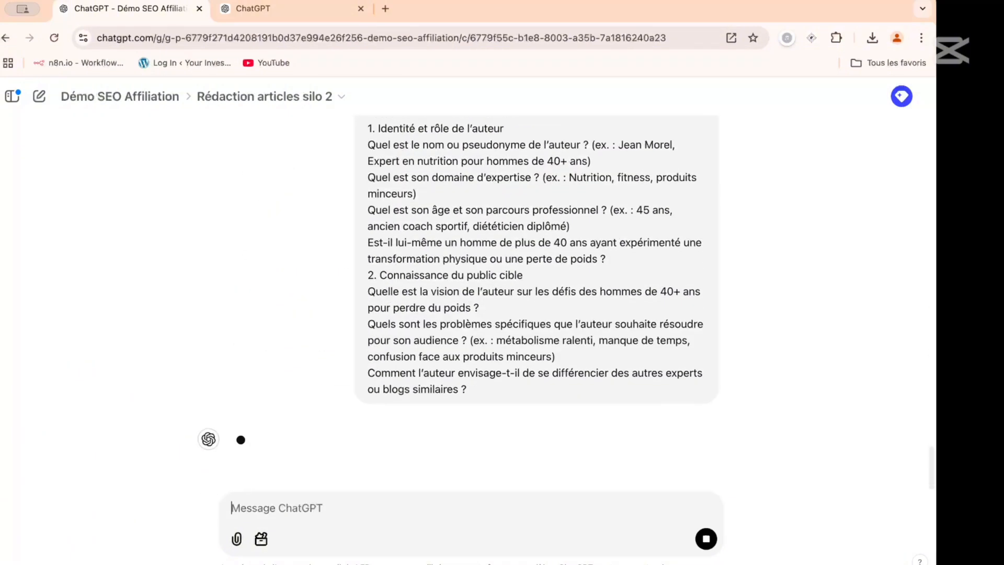
- Copy the "3. Style et ton d'écriture" questions from the questionnaire and send them in the silo 2 chat, preceded by "idem"
scroll(321, 362, up, 5)
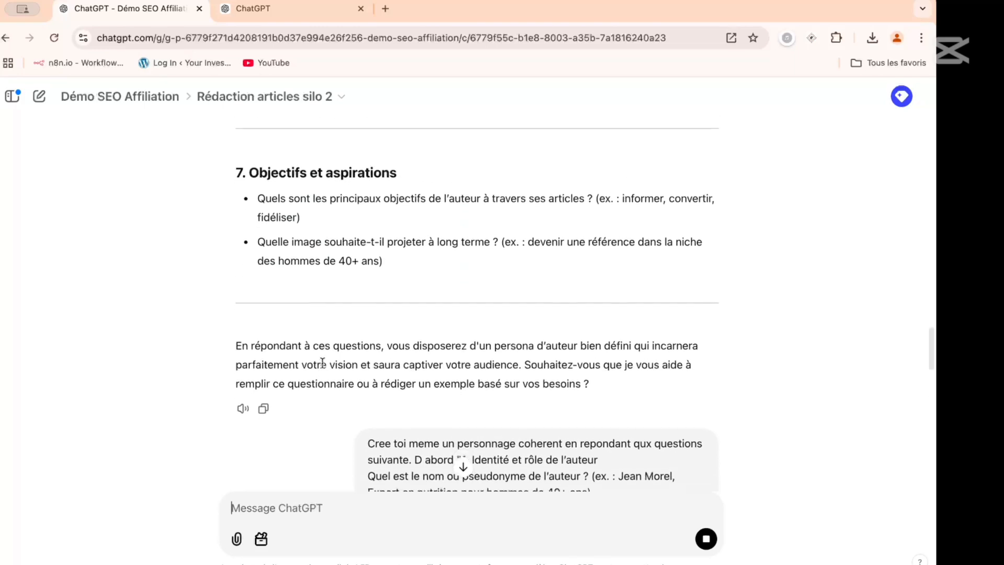
scroll(322, 361, up, 10)
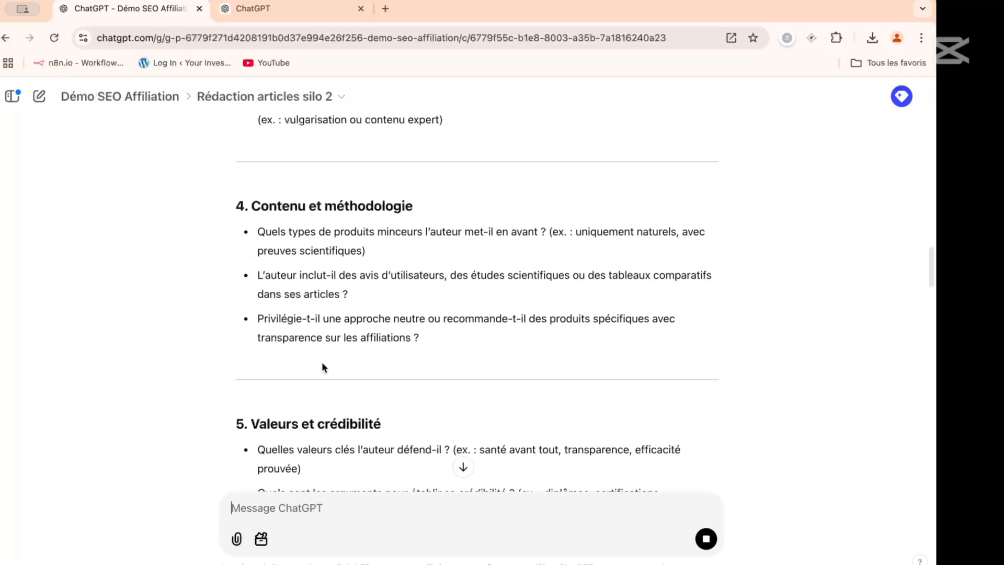
scroll(322, 361, up, 3)
drag(236, 140, 469, 228)
key(ctrl+c)
scroll(334, 443, down, 10)
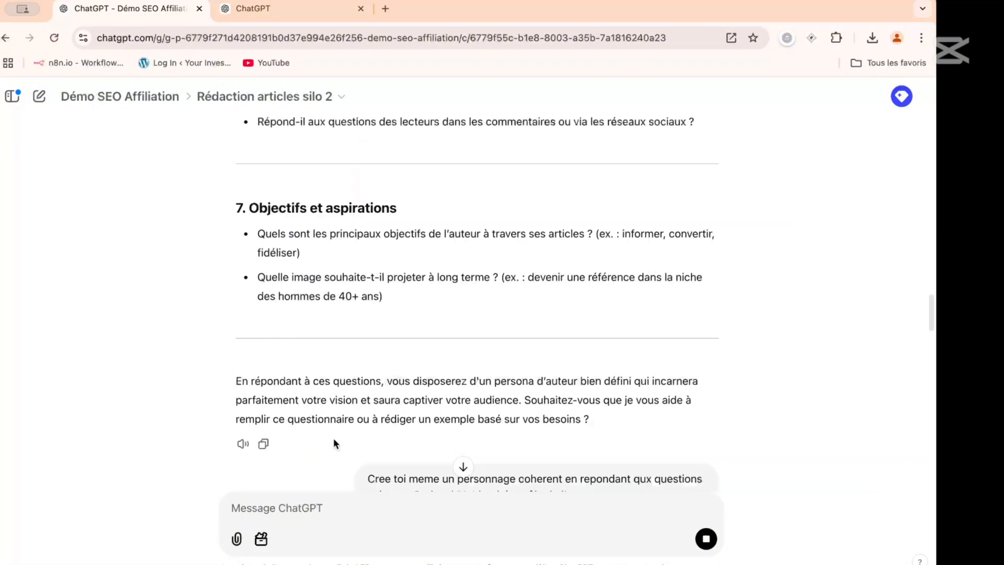
scroll(334, 443, down, 10)
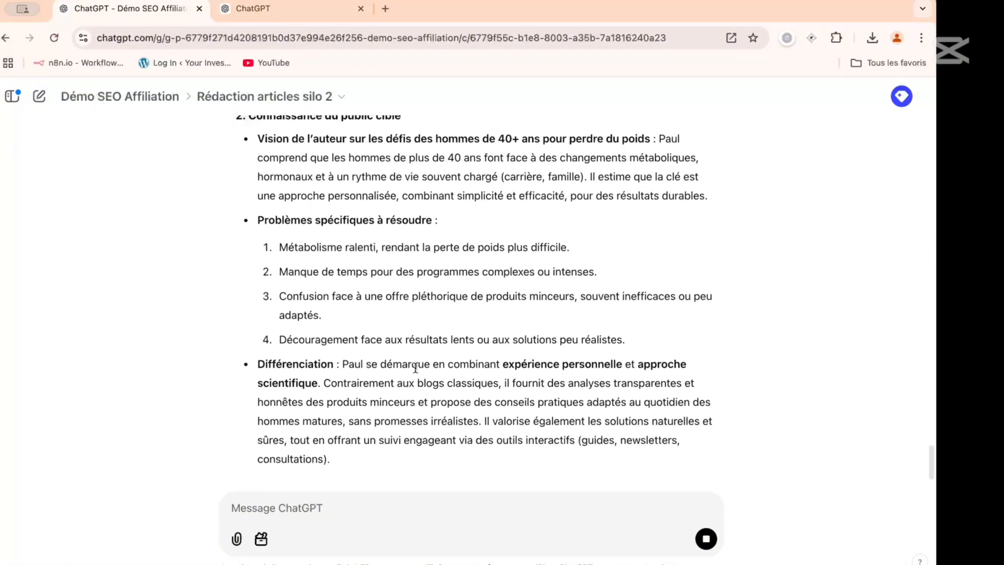
scroll(415, 368, down, 3)
click(322, 511)
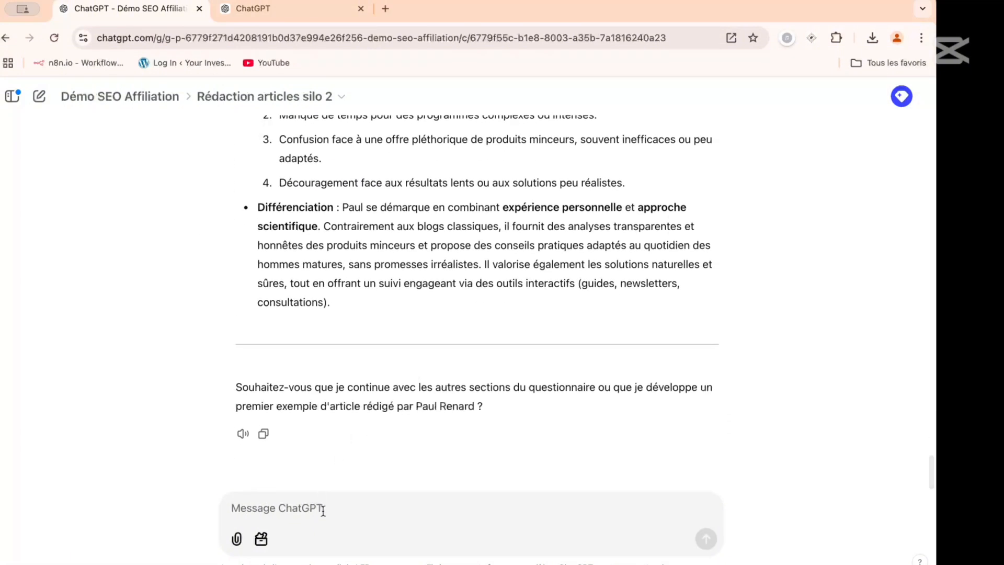
text(idem)
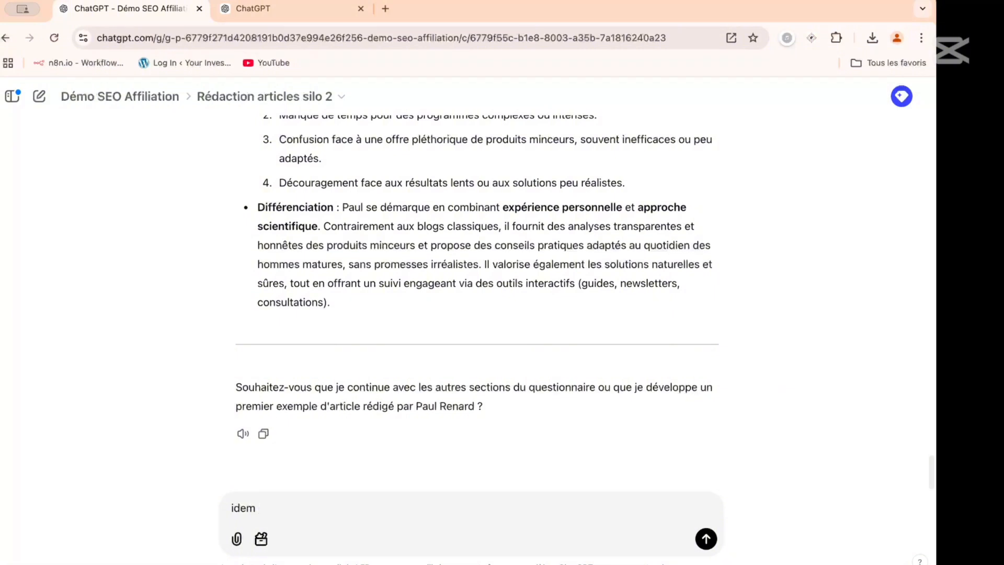
key(ctrl+v)
key(Return)
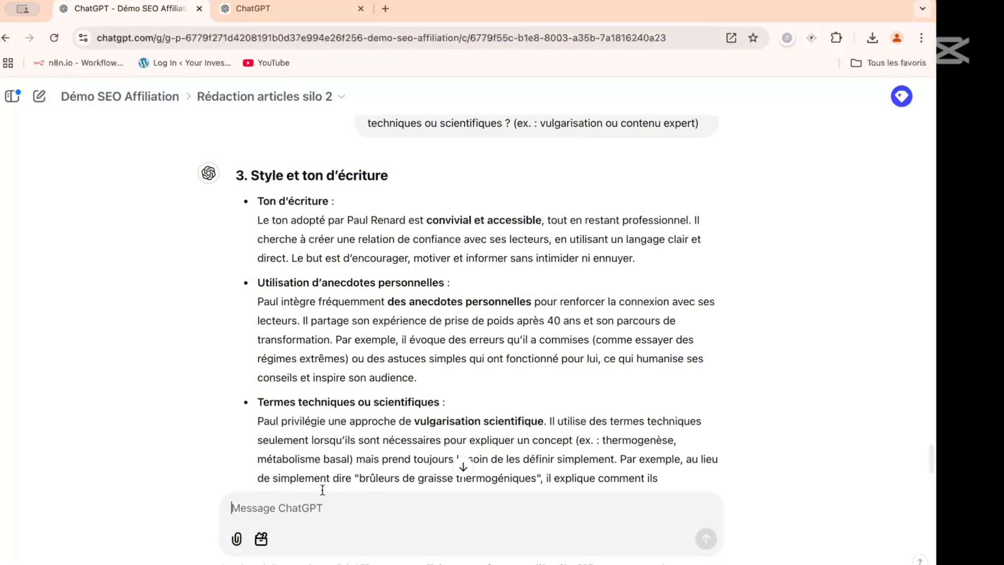
- Copy the "4. Contenu et méthodologie" questions from the questionnaire and send them in the chat after the word "idem"
scroll(328, 315, up, 15)
scroll(329, 312, up, 20)
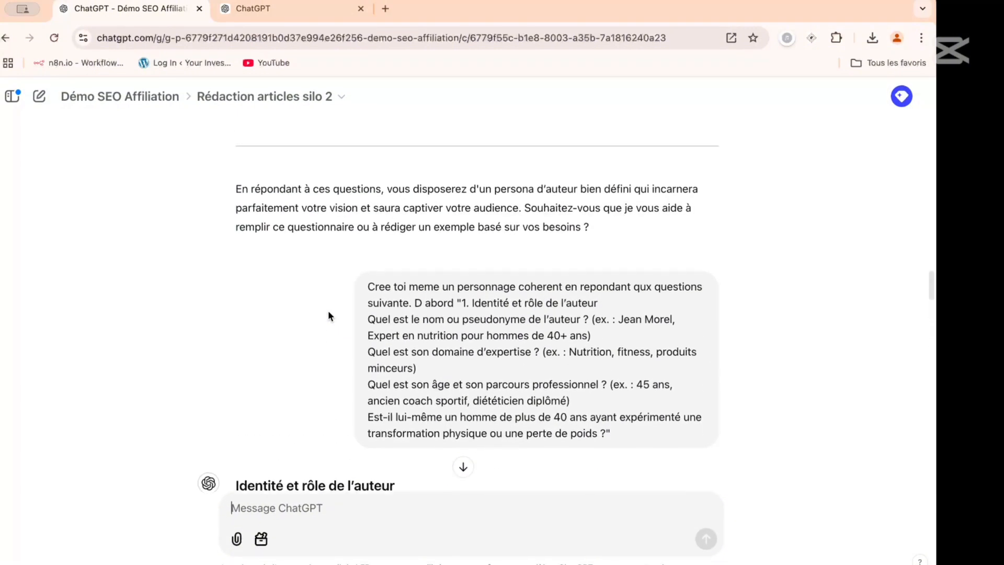
scroll(328, 310, up, 1)
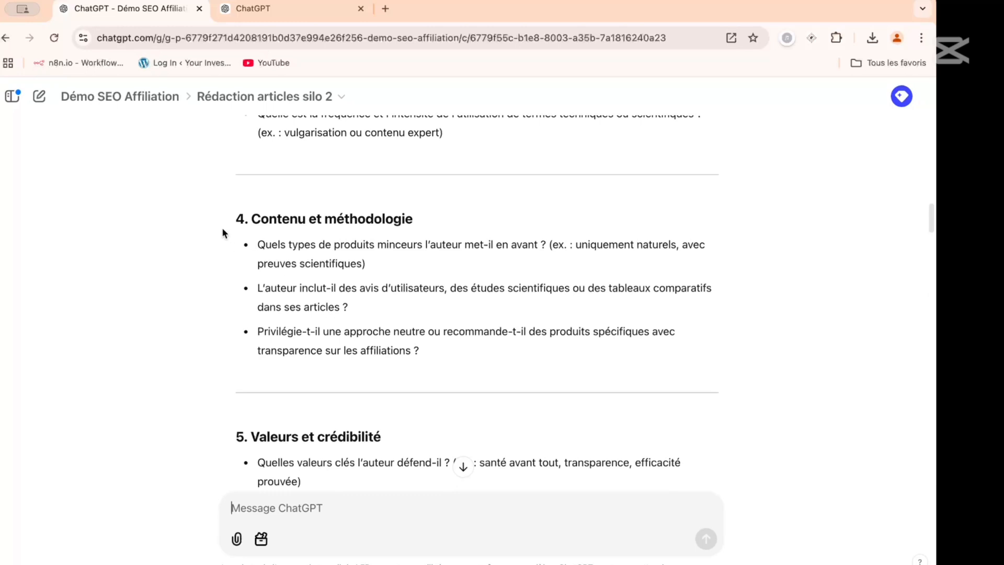
drag(226, 223, 456, 344)
click(452, 335)
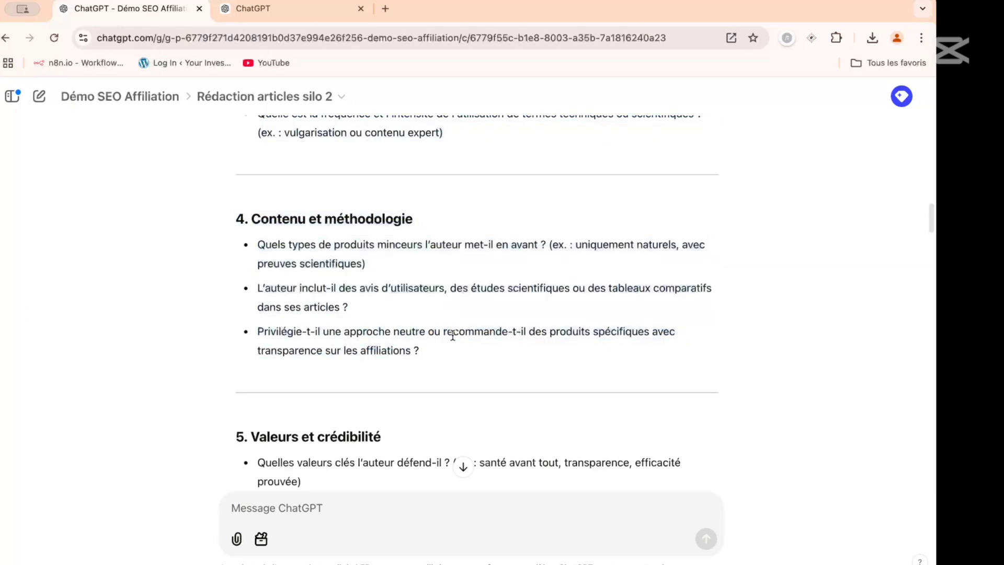
drag(237, 218, 447, 344)
scroll(383, 433, down, 6)
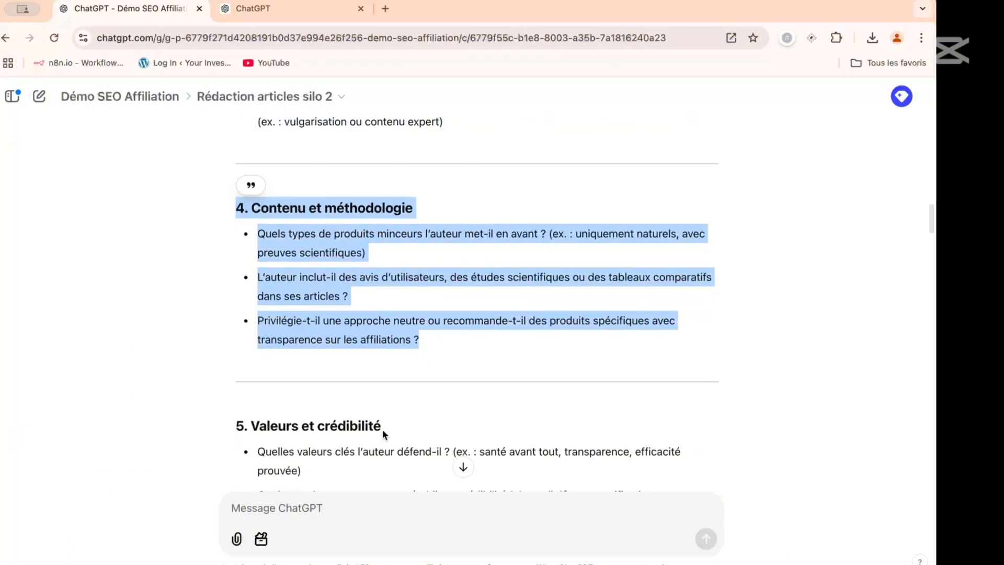
click(332, 511)
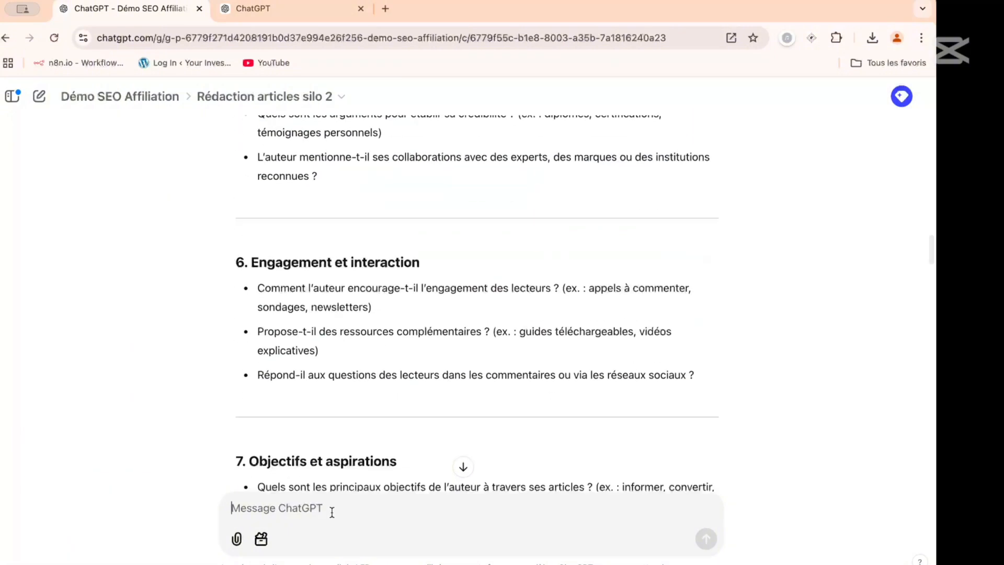
text(idem)
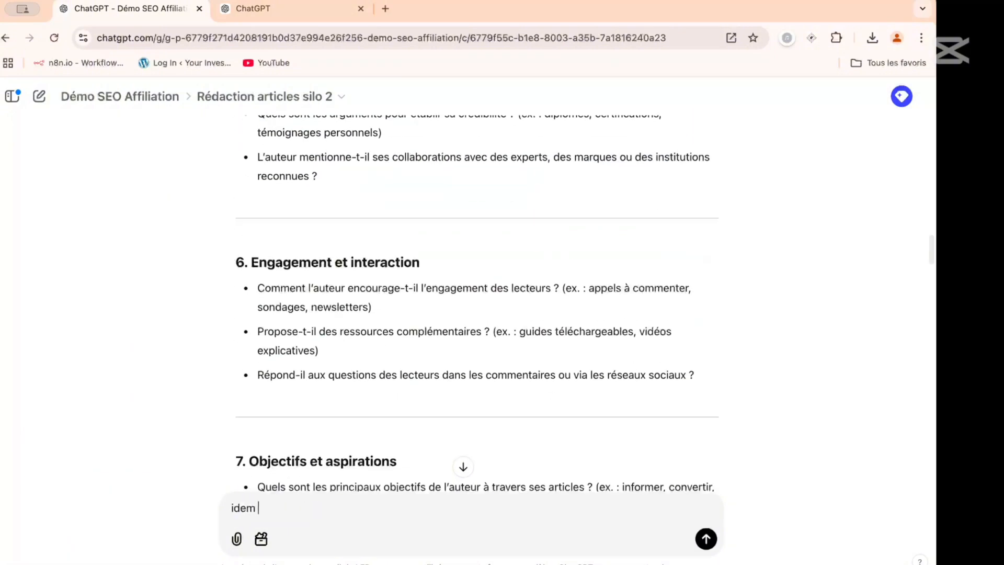
key(Return)
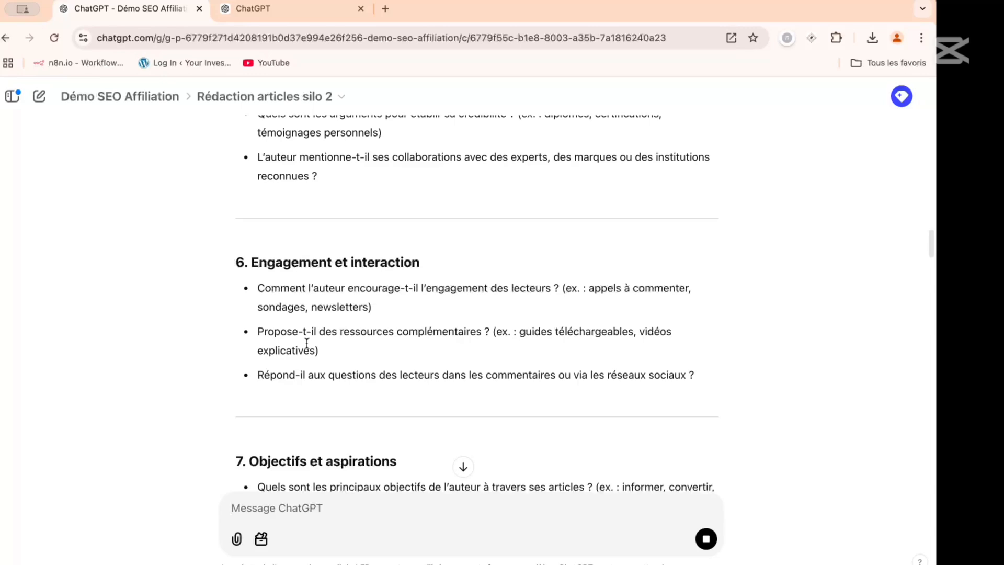
- Look through the questionnaire sections and the persona answers given so far, down to the "4. Contenu et méthodologie" reply
scroll(273, 231, up, 15)
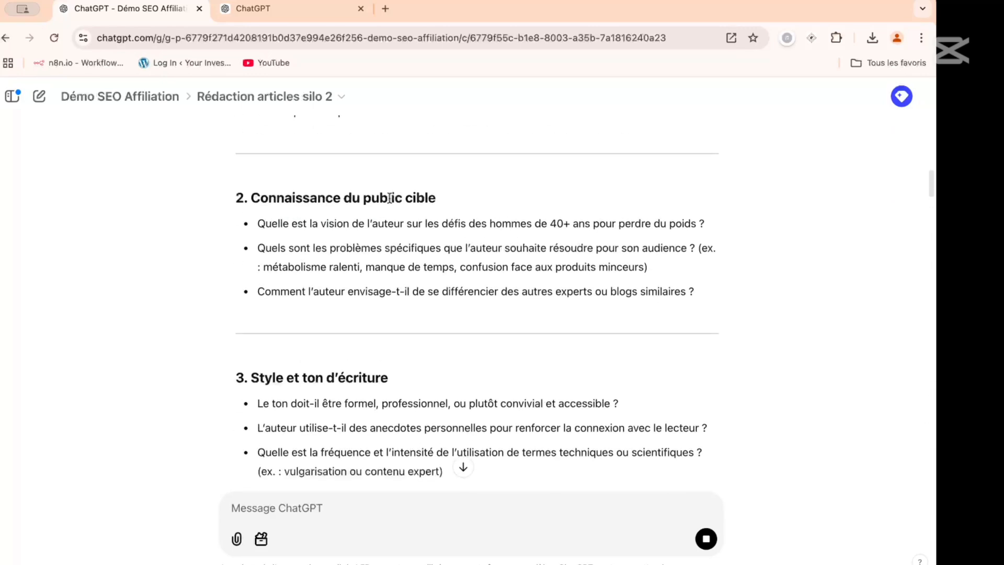
scroll(389, 197, up, 3)
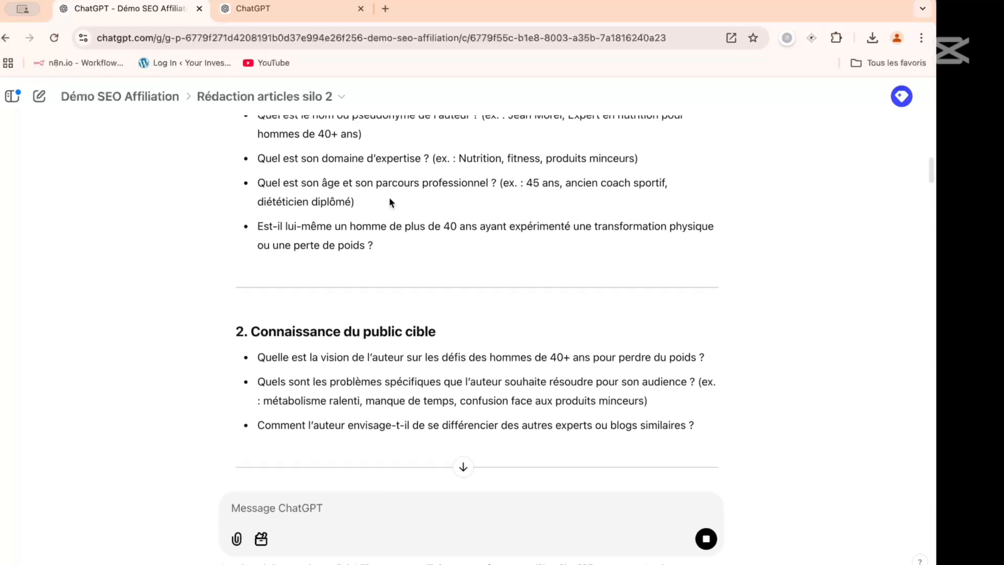
scroll(389, 201, down, 3)
scroll(389, 197, down, 3)
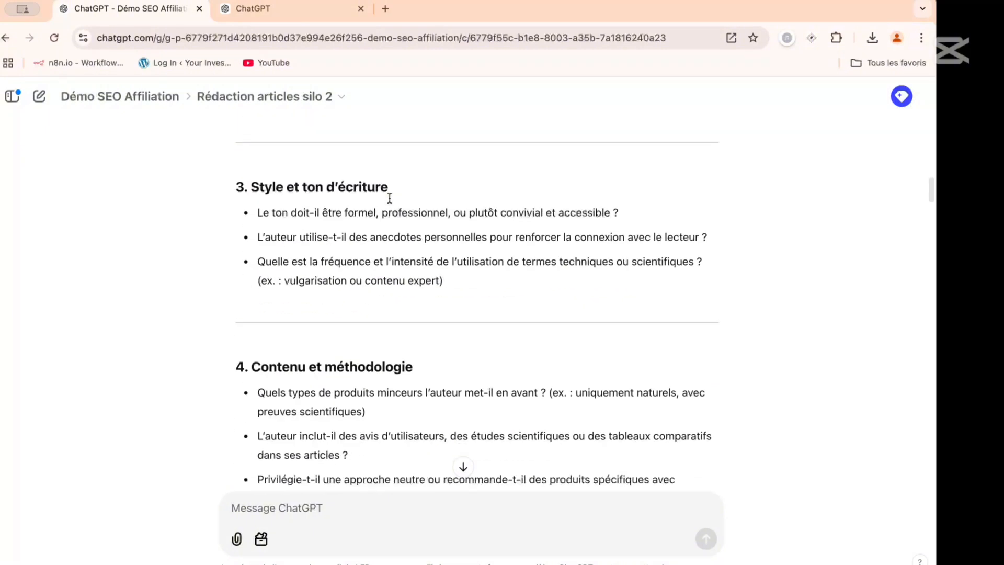
scroll(390, 202, down, 2)
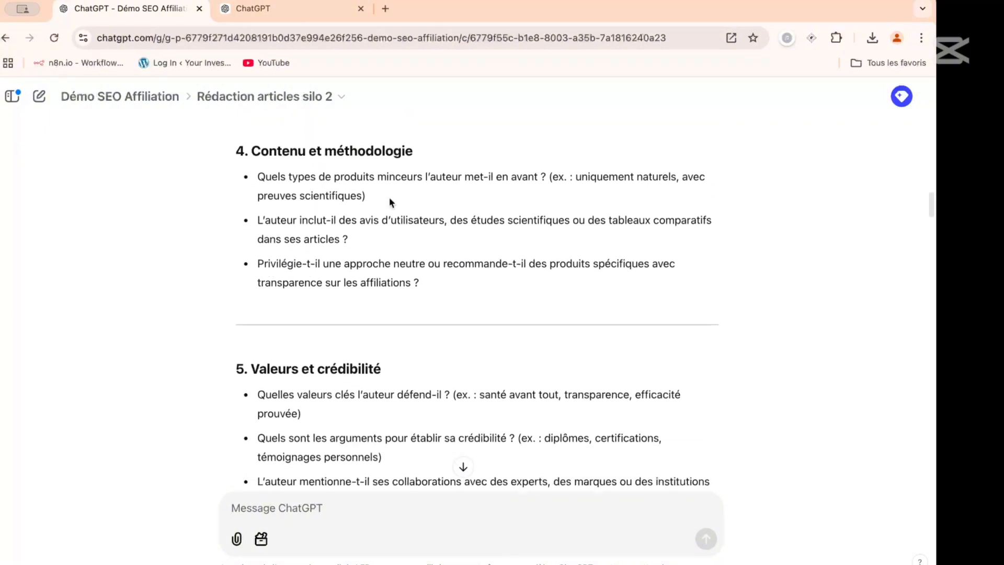
scroll(389, 202, down, 3)
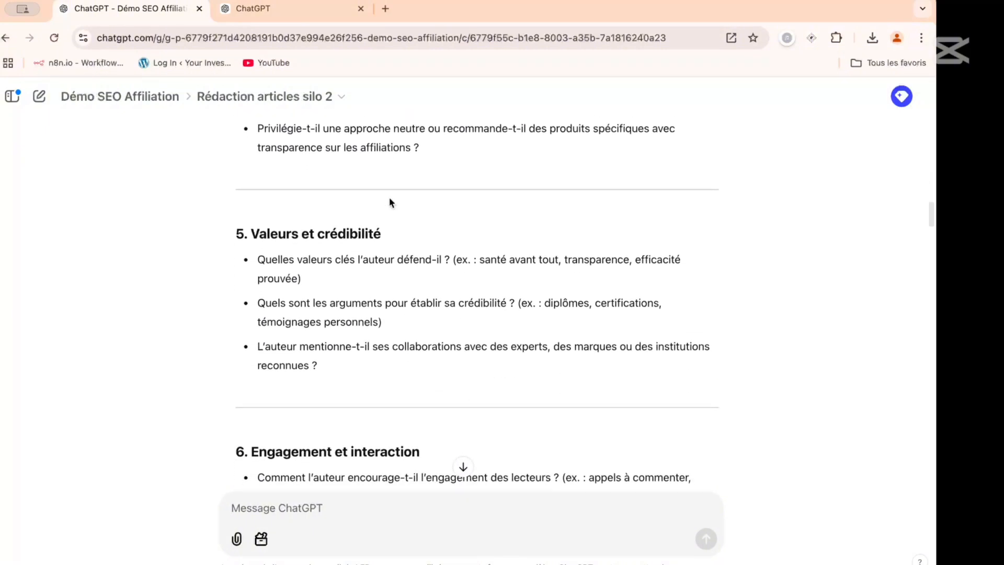
scroll(389, 203, down, 20)
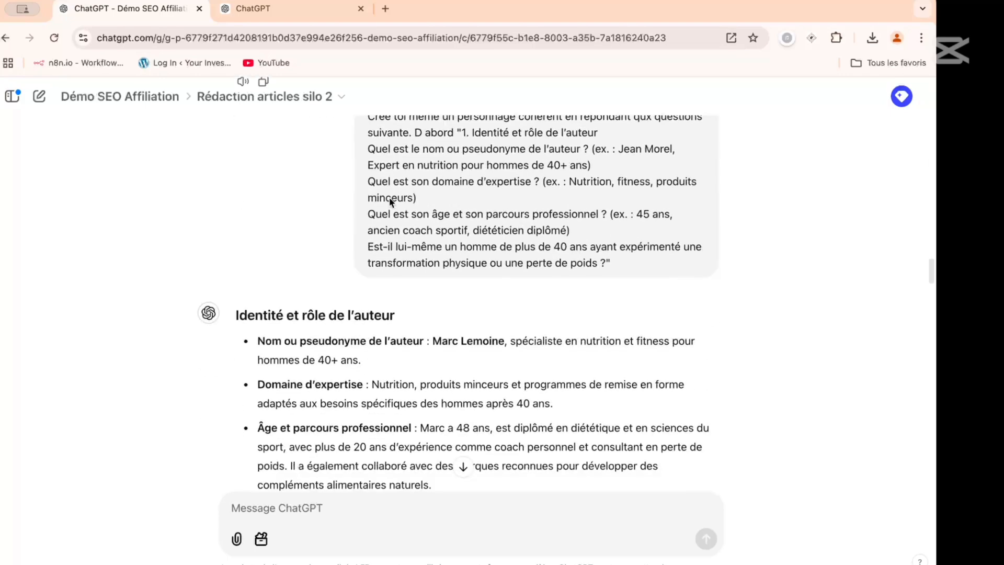
scroll(389, 203, down, 15)
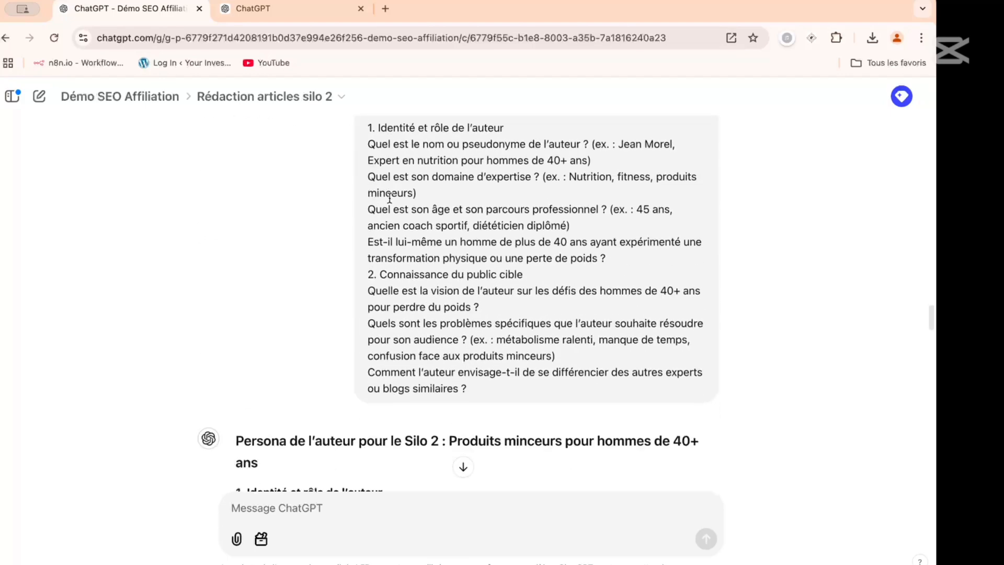
scroll(389, 197, down, 15)
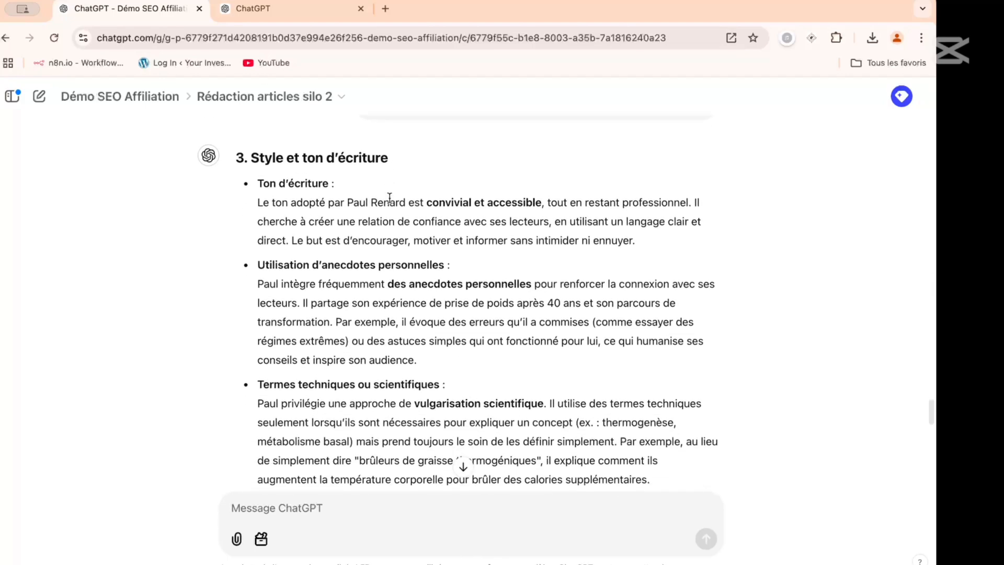
scroll(389, 198, down, 15)
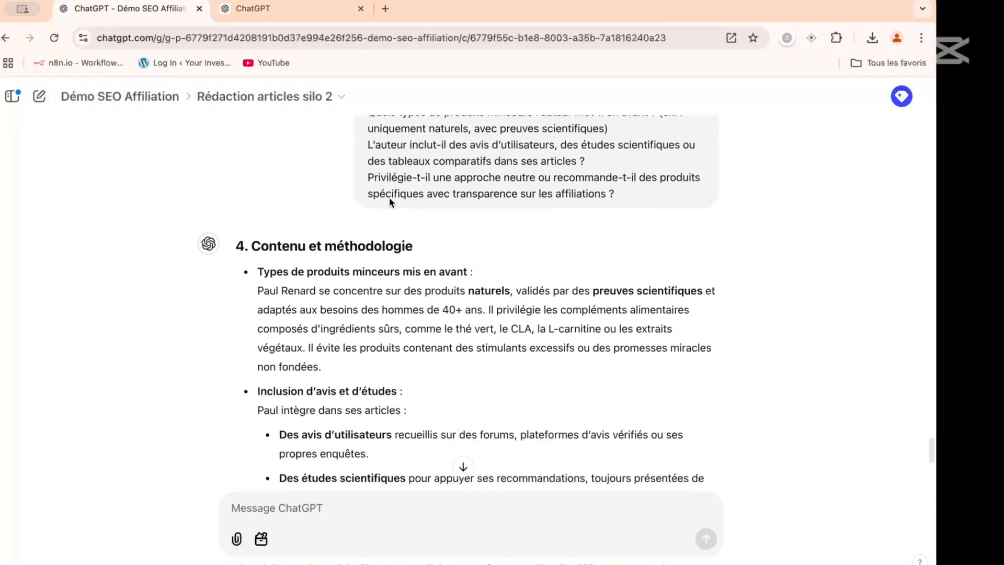
scroll(389, 198, up, 1)
scroll(390, 198, down, 7)
scroll(389, 198, up, 20)
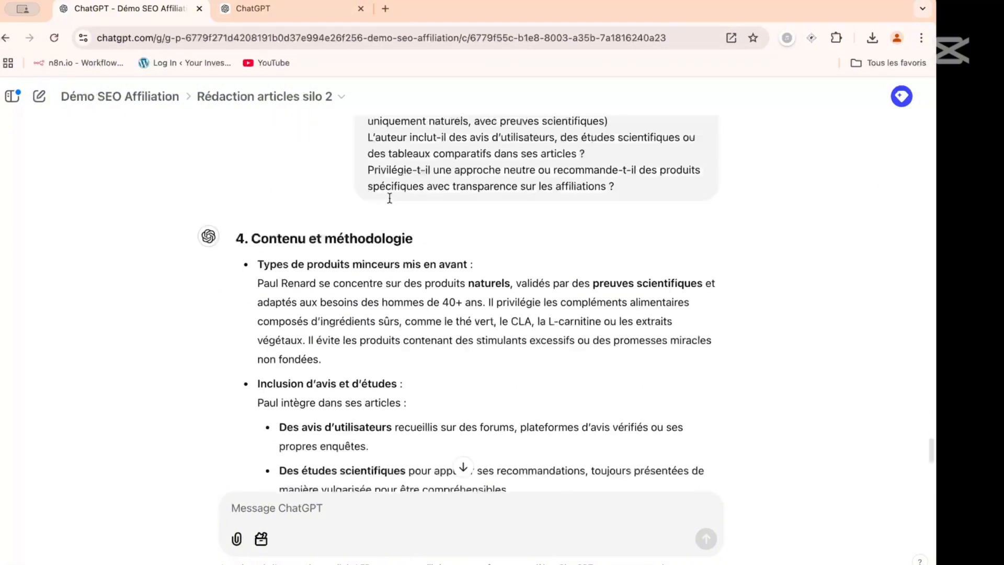
- Copy the "5. Valeurs et crédibilité" questions from the questionnaire and send them in the chat with "idem" in front
scroll(390, 198, up, 15)
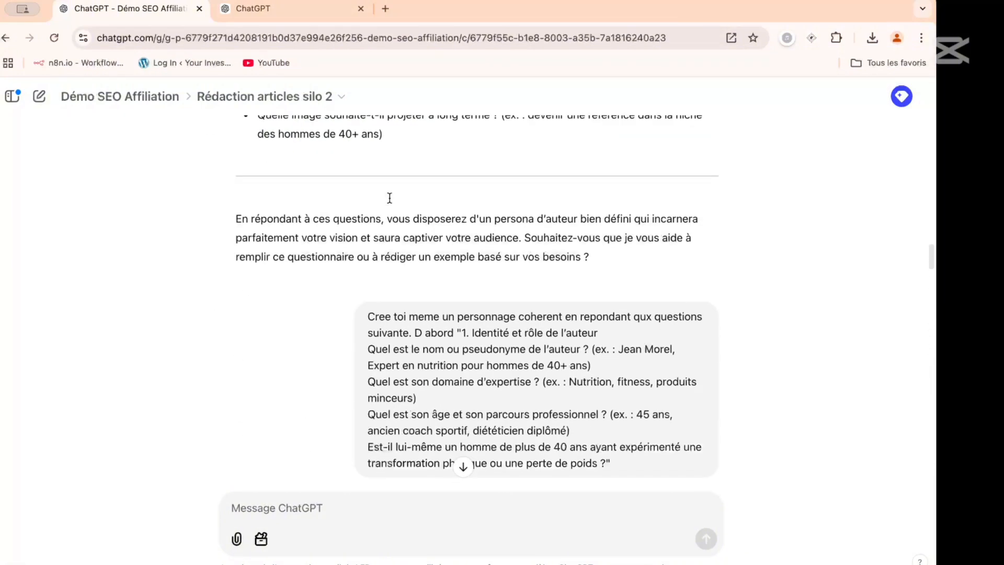
scroll(389, 202, up, 6)
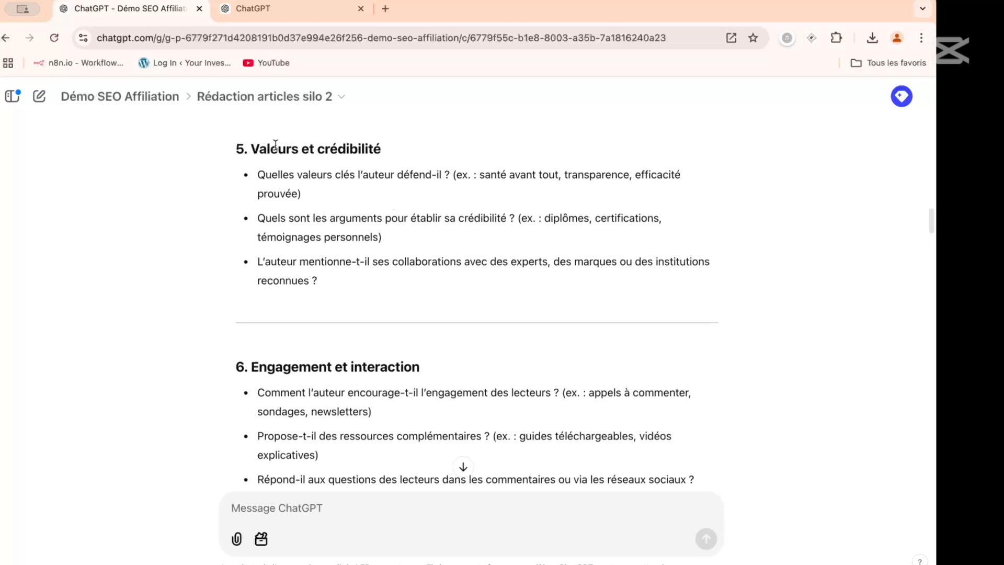
drag(237, 146, 359, 276)
key(ctrl+c)
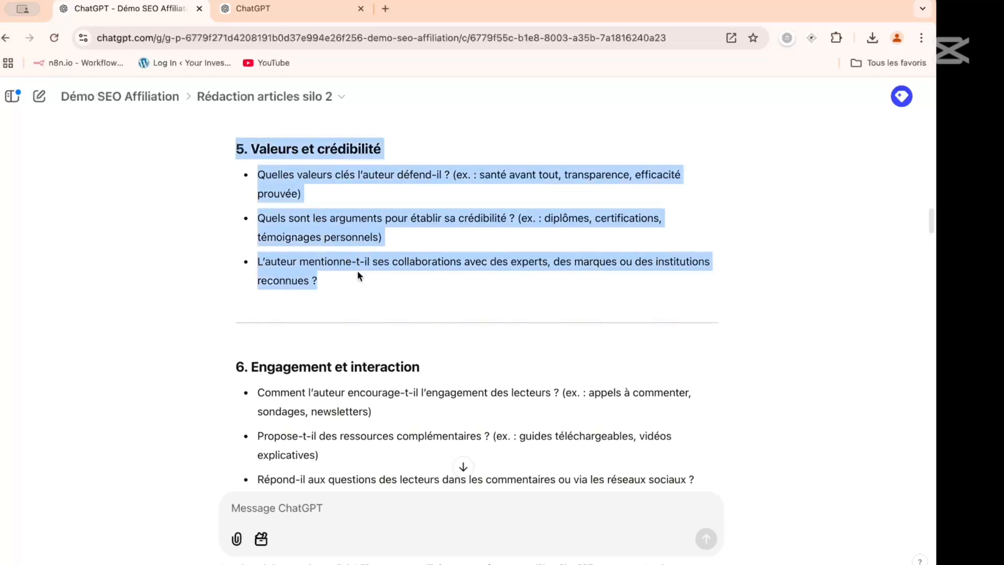
click(295, 513)
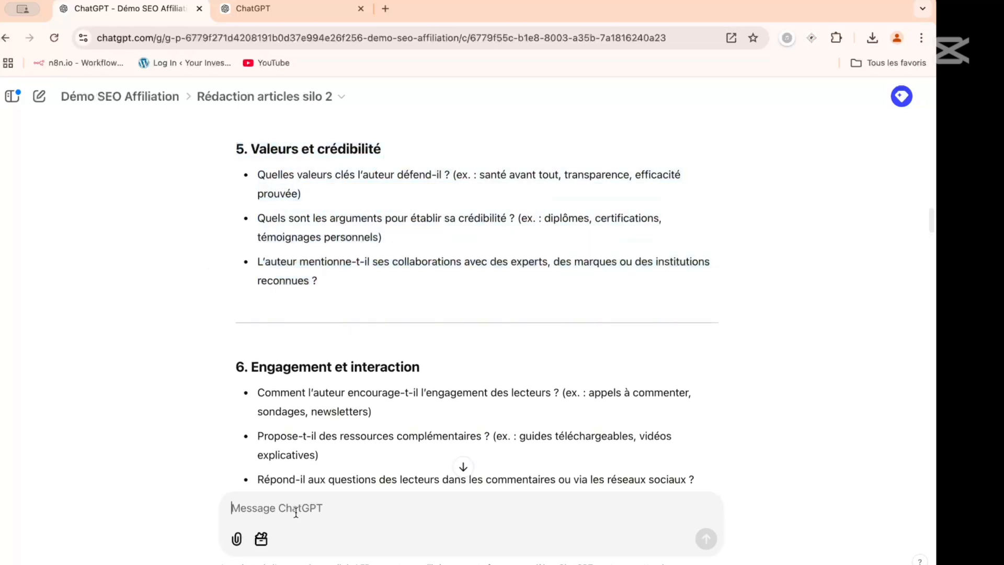
text(idem)
key(ctrl+v)
key(Return)
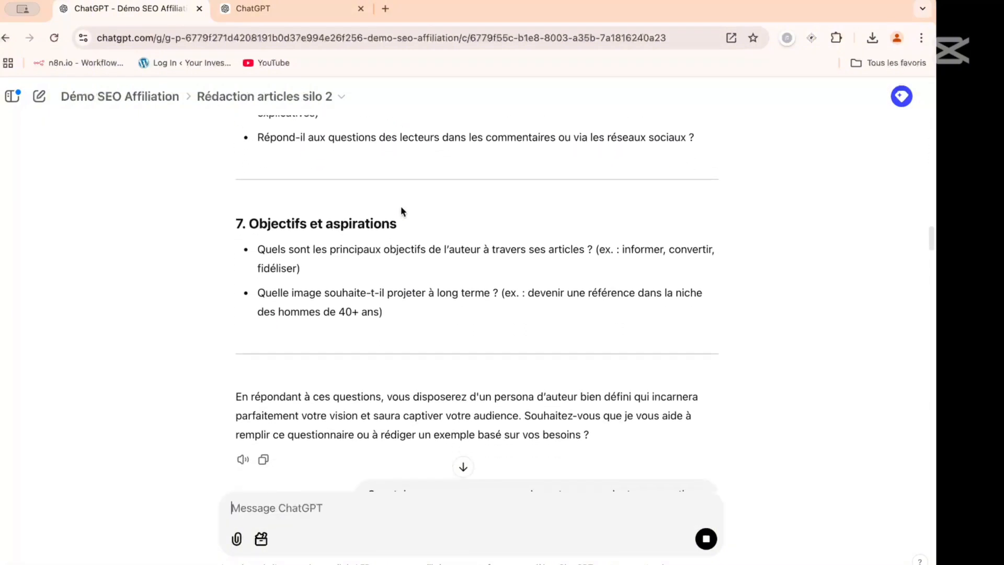
scroll(400, 206, down, 20)
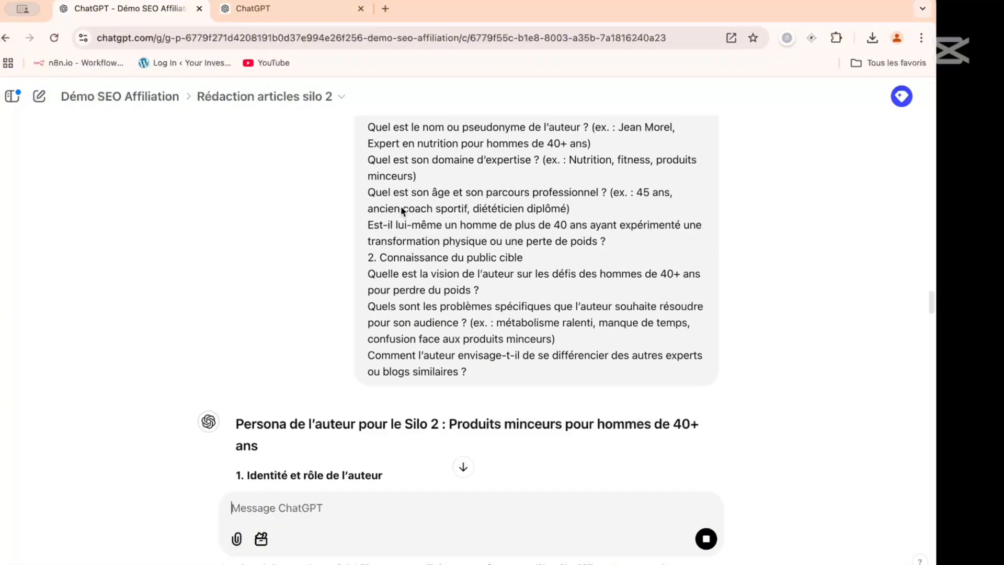
scroll(400, 205, down, 20)
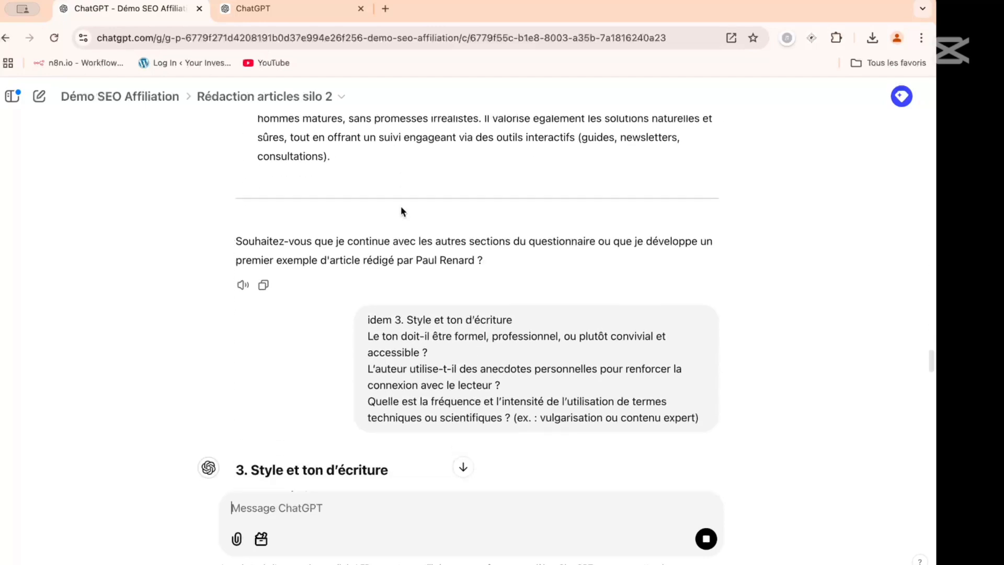
- Copy the "6. Engagement et interaction" questions from the questionnaire and send them in the chat preceded by "idem"
scroll(401, 206, down, 20)
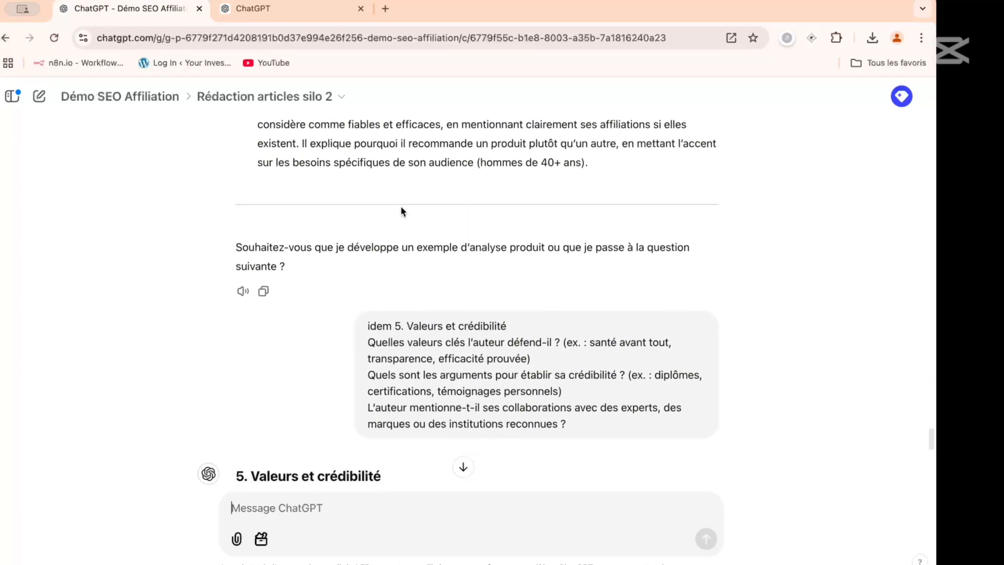
scroll(401, 208, up, 10)
scroll(401, 210, up, 20)
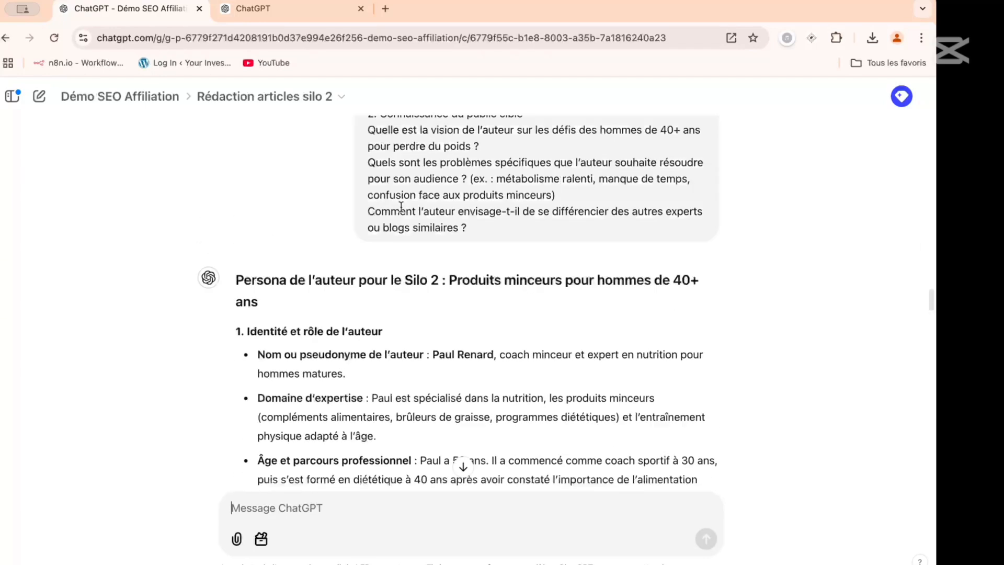
scroll(401, 207, up, 5)
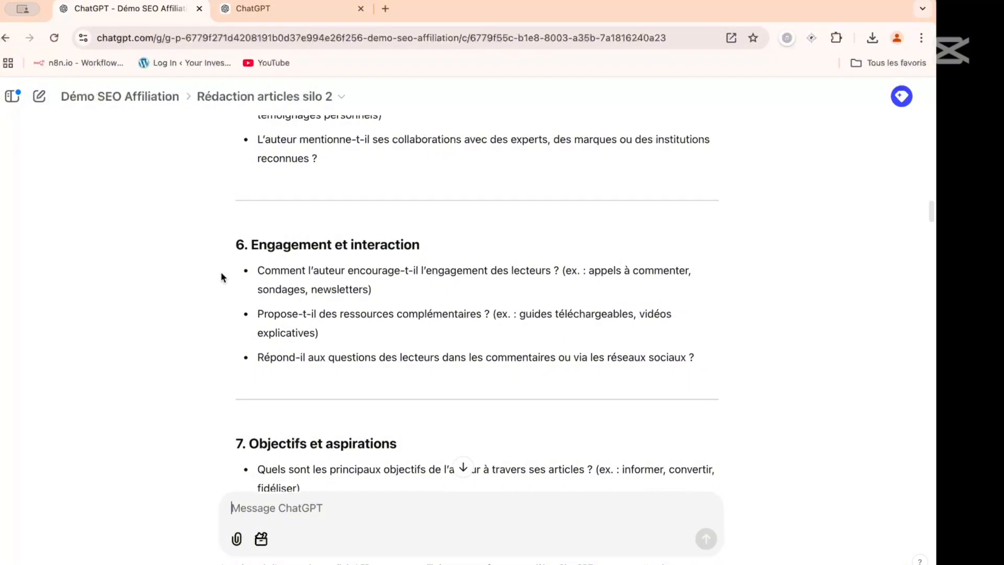
drag(238, 243, 716, 356)
key(super+c)
click(320, 547)
text(idem)
key(super+v)
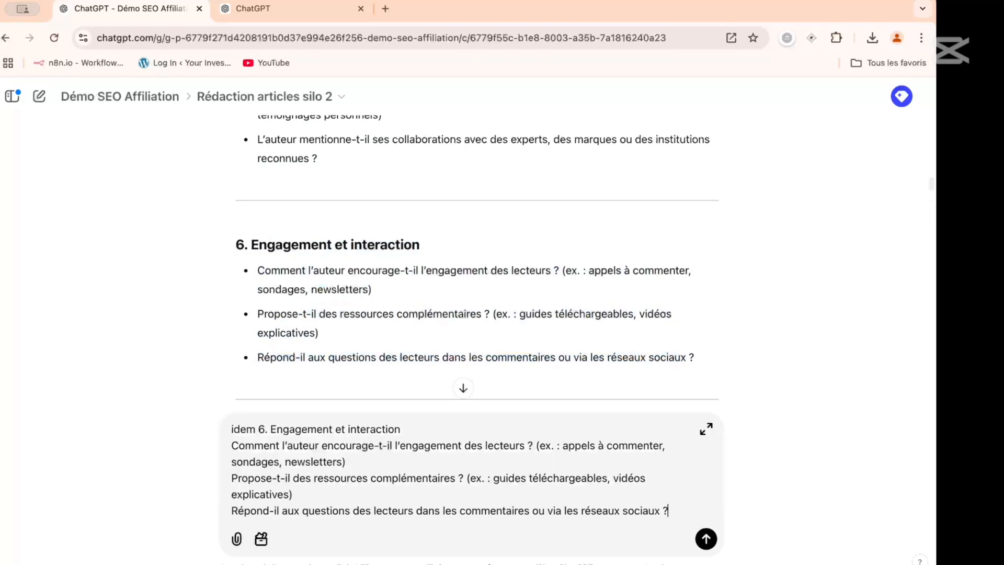
key(Return)
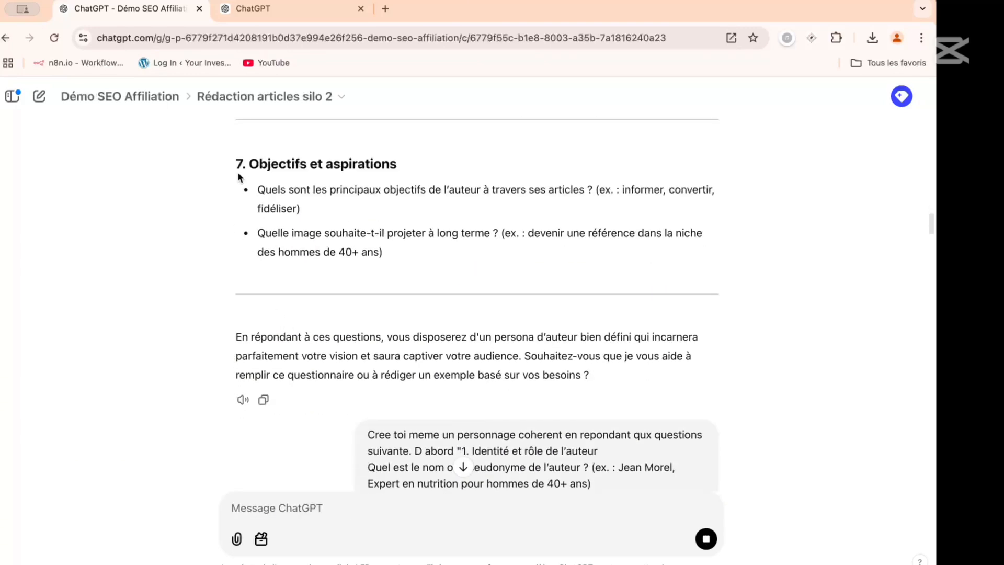
- Copy the "7. Objectifs et aspirations" questions from the questionnaire and send them in the chat after the word "idem"
drag(237, 165, 421, 248)
key(ctrl+c)
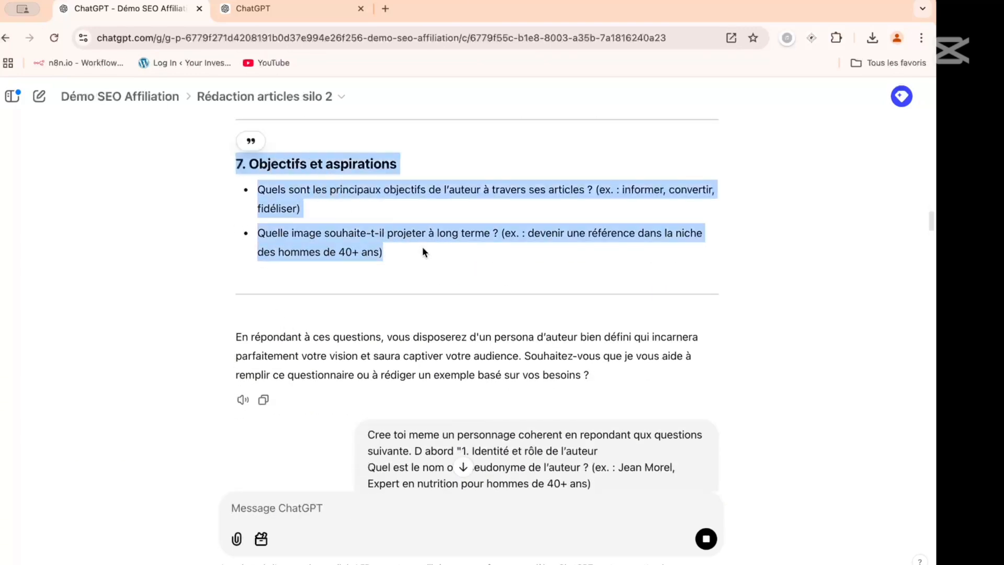
scroll(308, 312, down, 20)
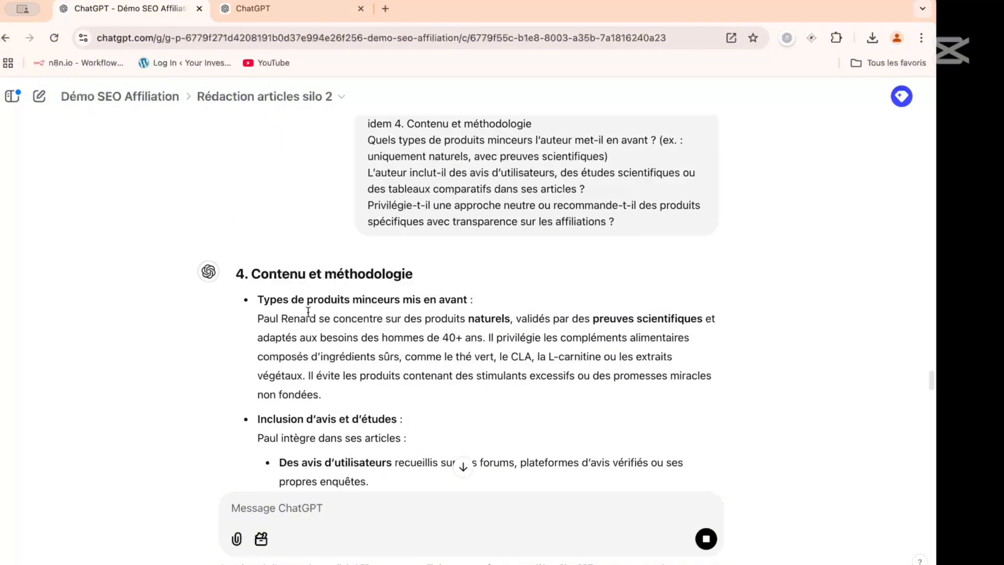
scroll(309, 316, down, 5)
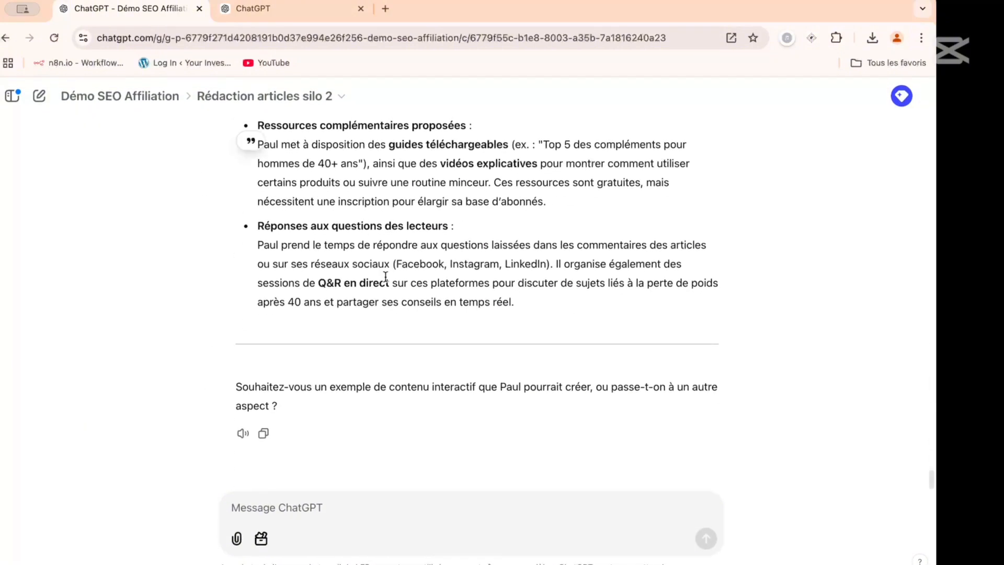
click(312, 513)
text(idem)
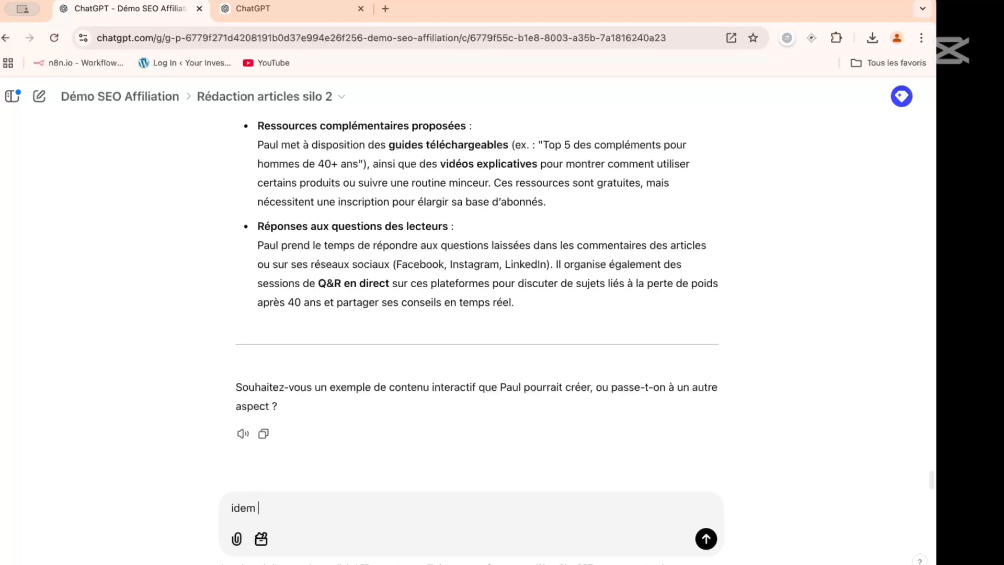
key(ctrl+v)
key(Return)
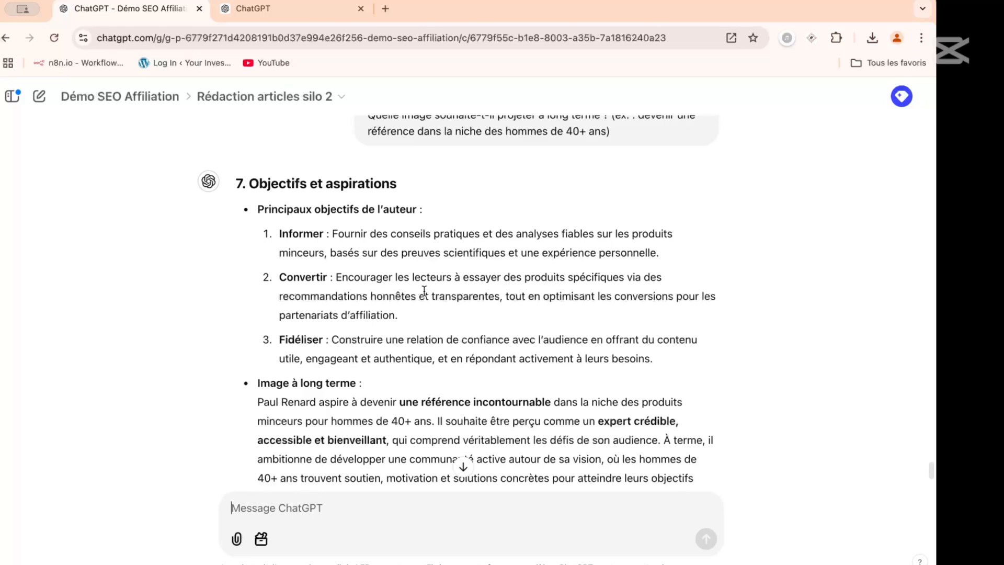
- Review the generated persona answers from "7. Objectifs et aspirations" back up to "1. Identité et rôle de l'auteur"
scroll(424, 290, up, 5)
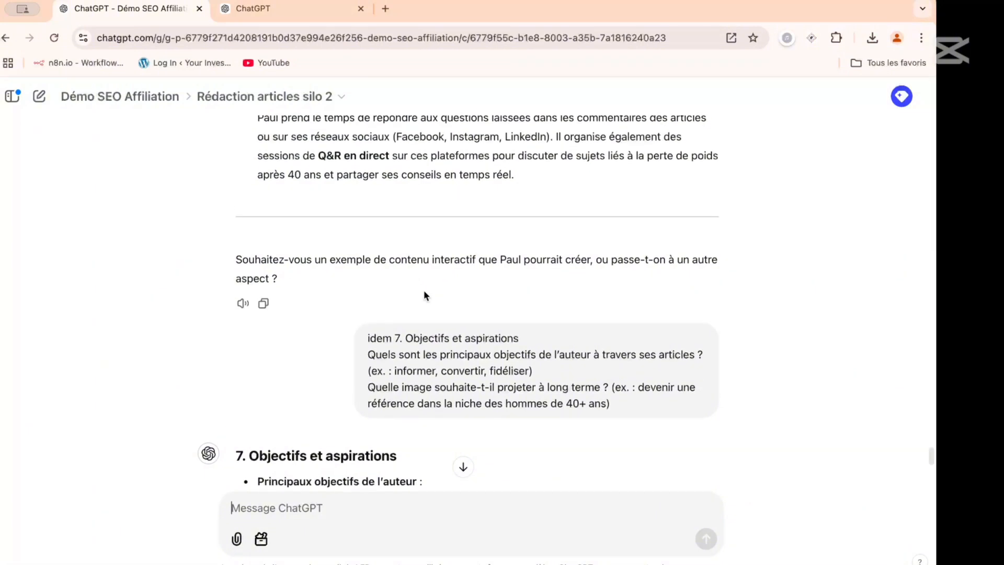
scroll(424, 292, down, 10)
scroll(424, 294, up, 3)
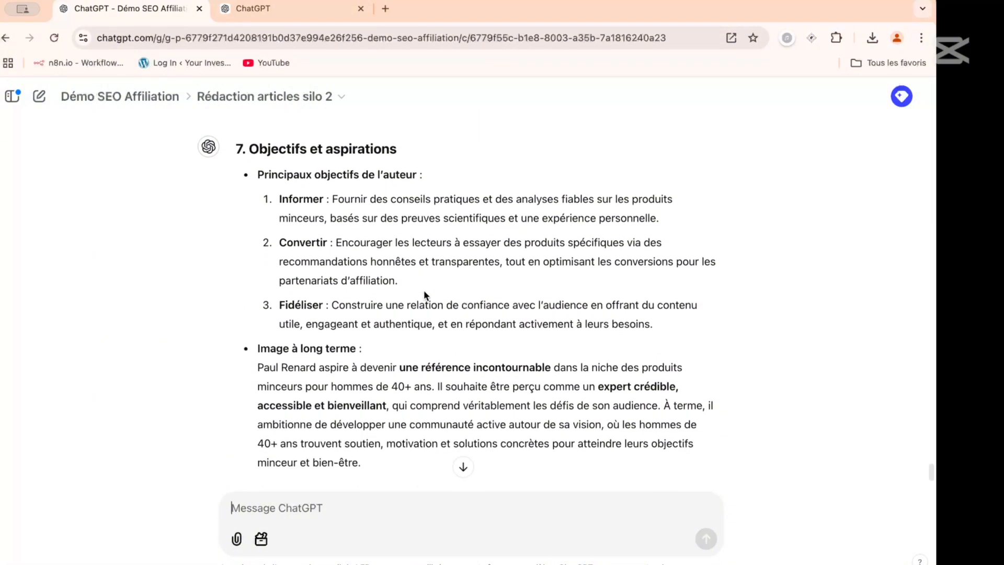
scroll(424, 295, down, 1)
scroll(424, 296, down, 2)
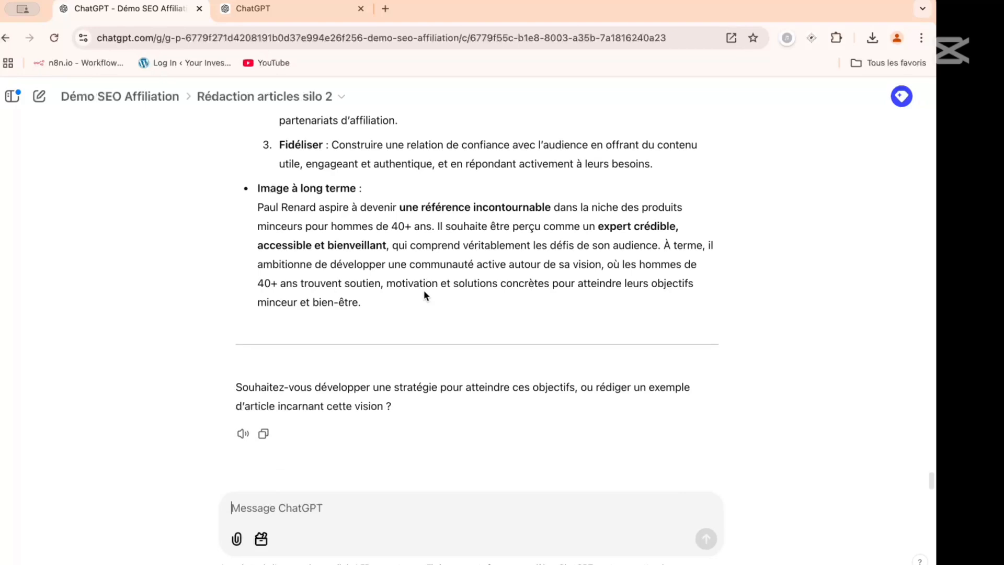
scroll(424, 293, up, 1)
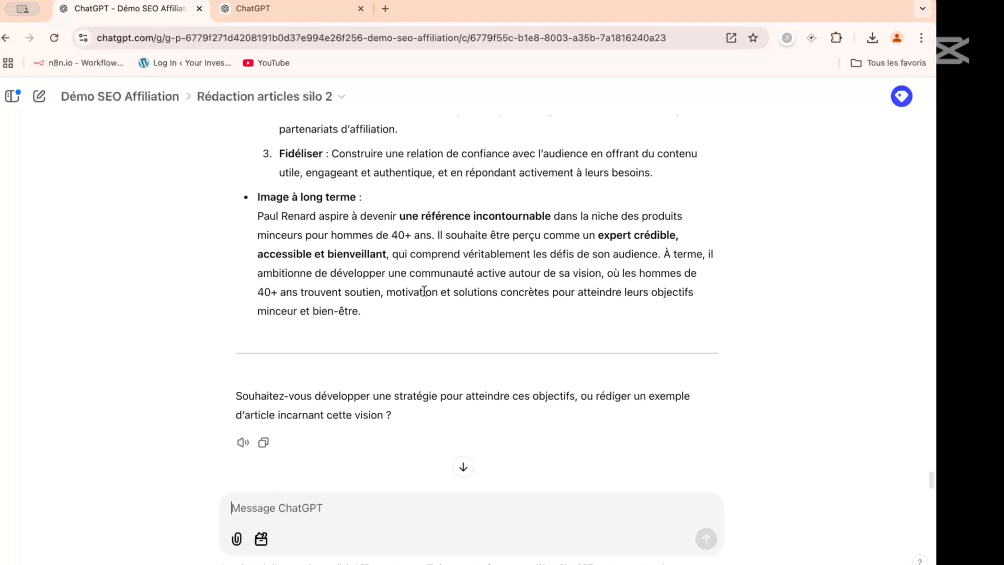
scroll(424, 290, up, 10)
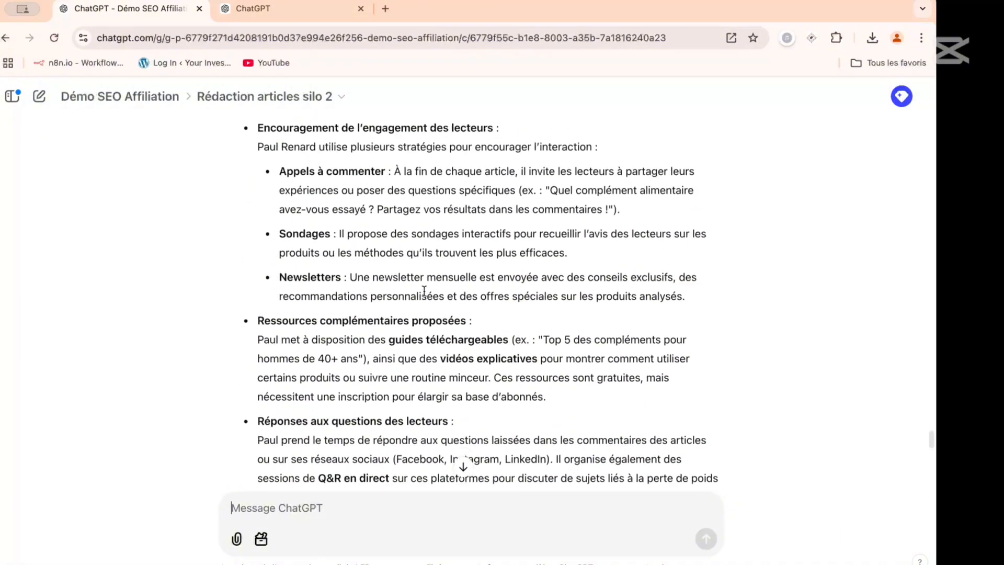
scroll(424, 290, up, 1)
scroll(424, 291, up, 5)
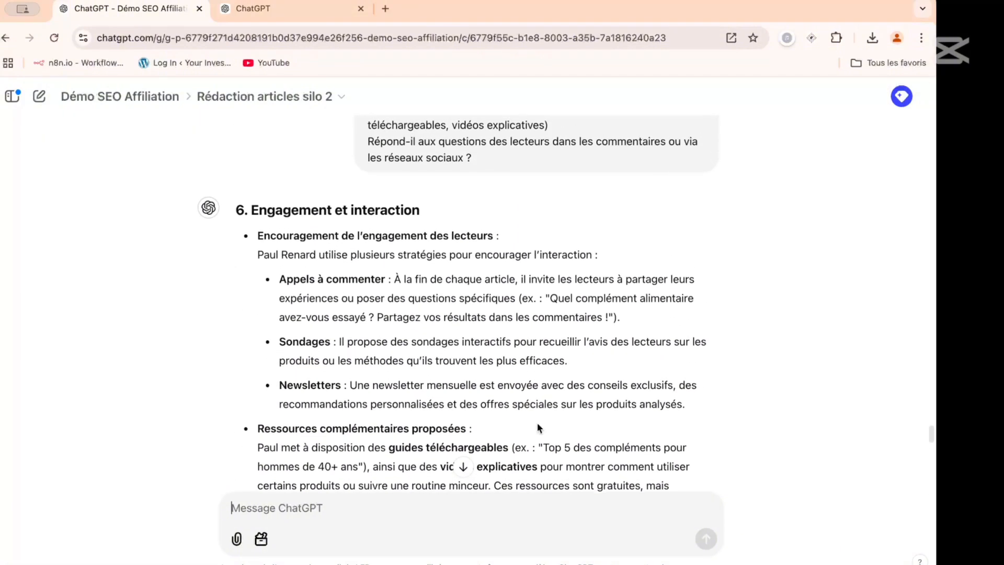
scroll(463, 365, up, 20)
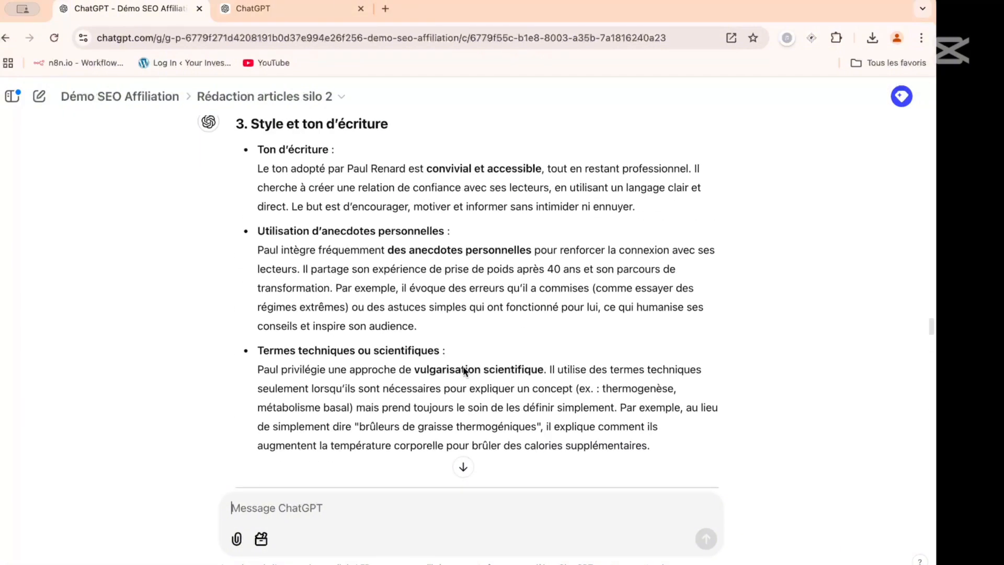
scroll(463, 367, up, 15)
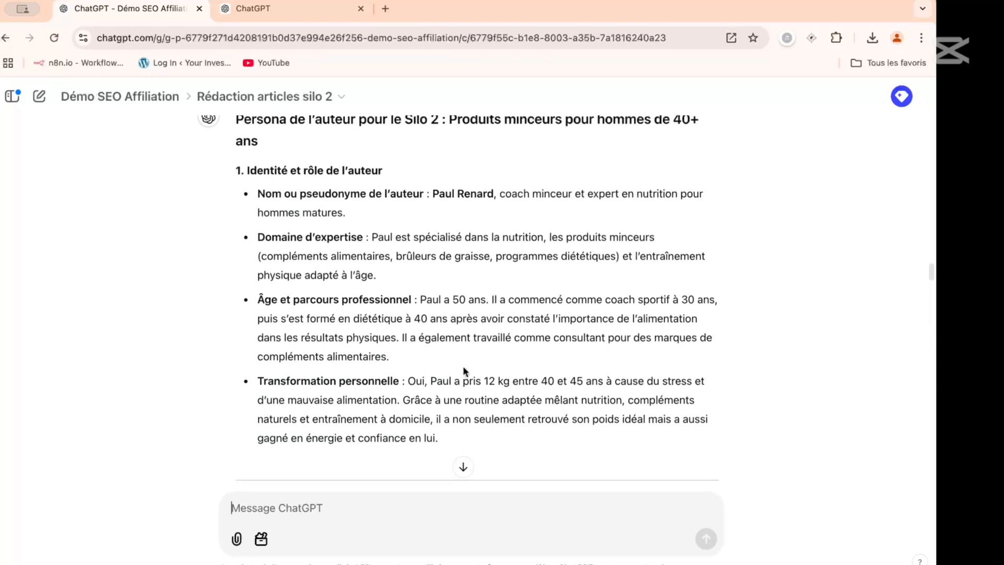
- Copy the "3. Style et ton d'écriture" answer from the chat into the separate persona text document
scroll(463, 370, down, 2)
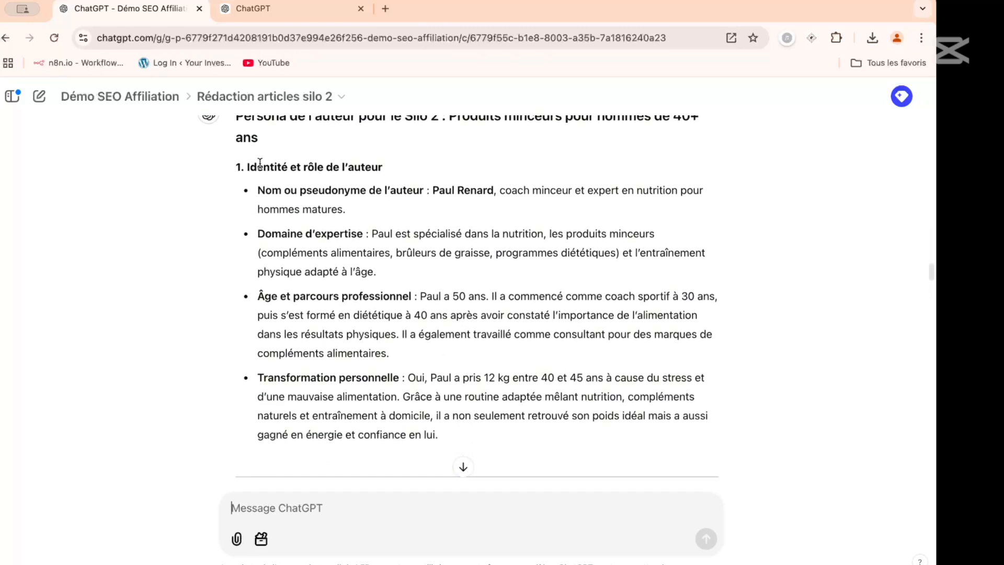
scroll(235, 246, down, 15)
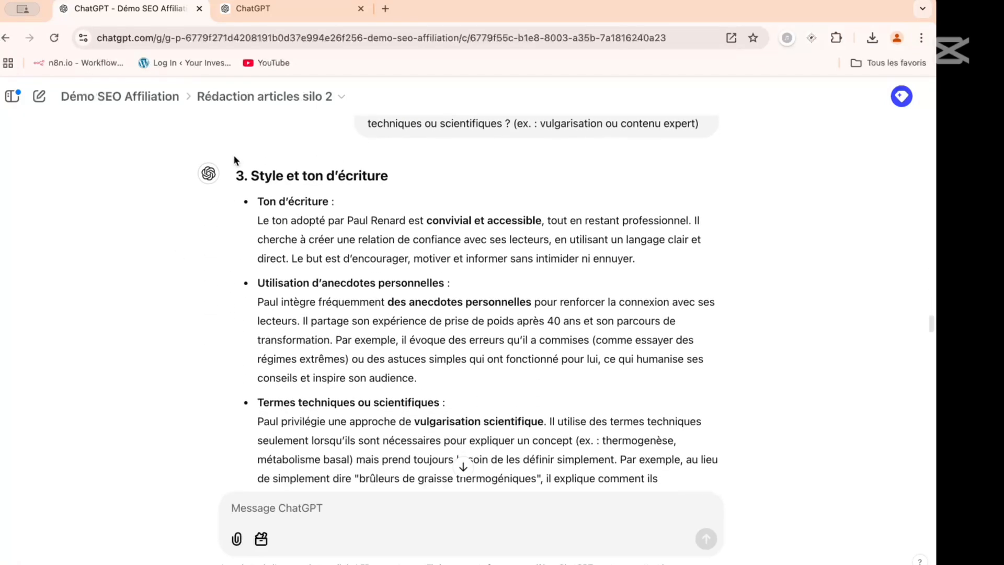
drag(238, 178, 672, 168)
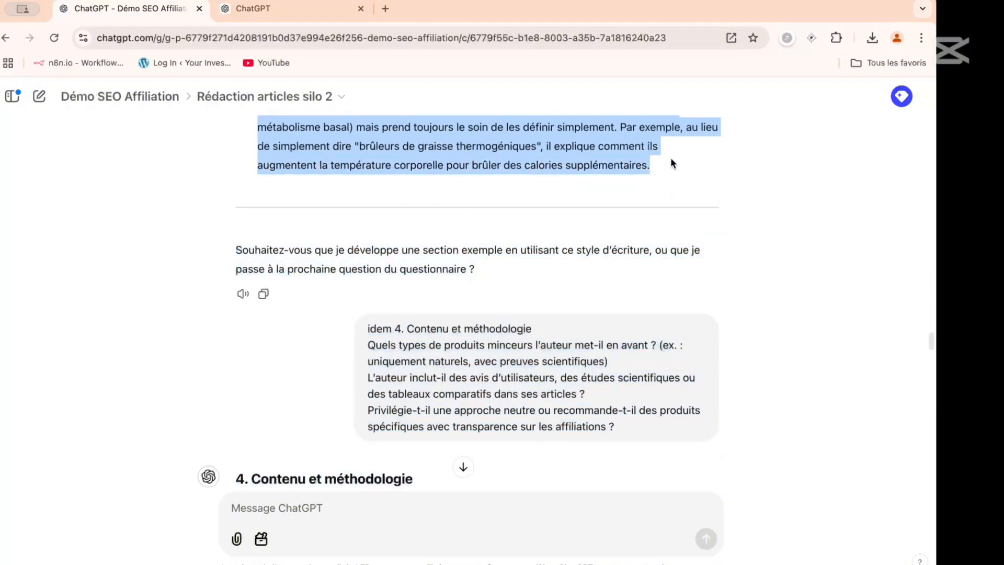
key(super+Tab)
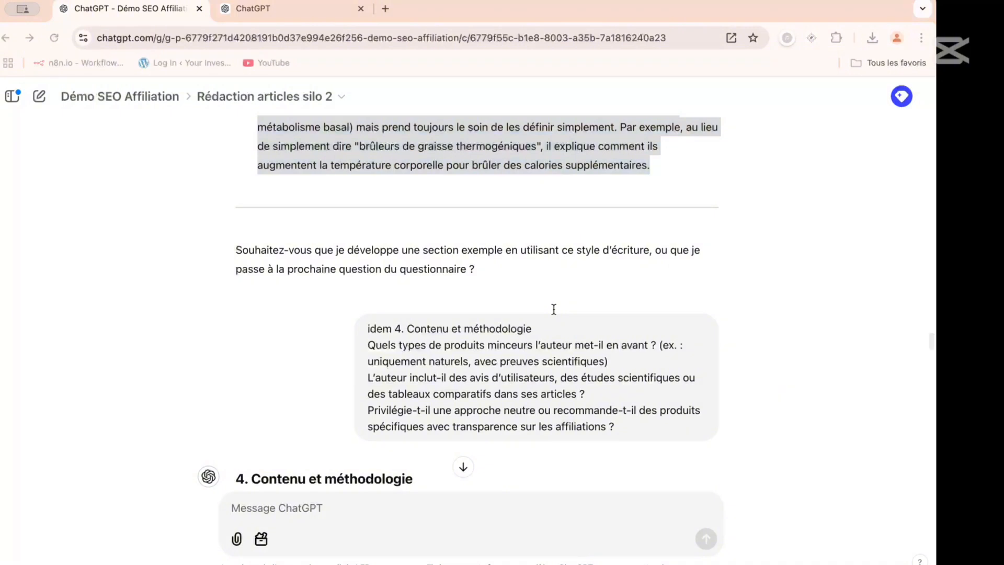
key(super+Tab)
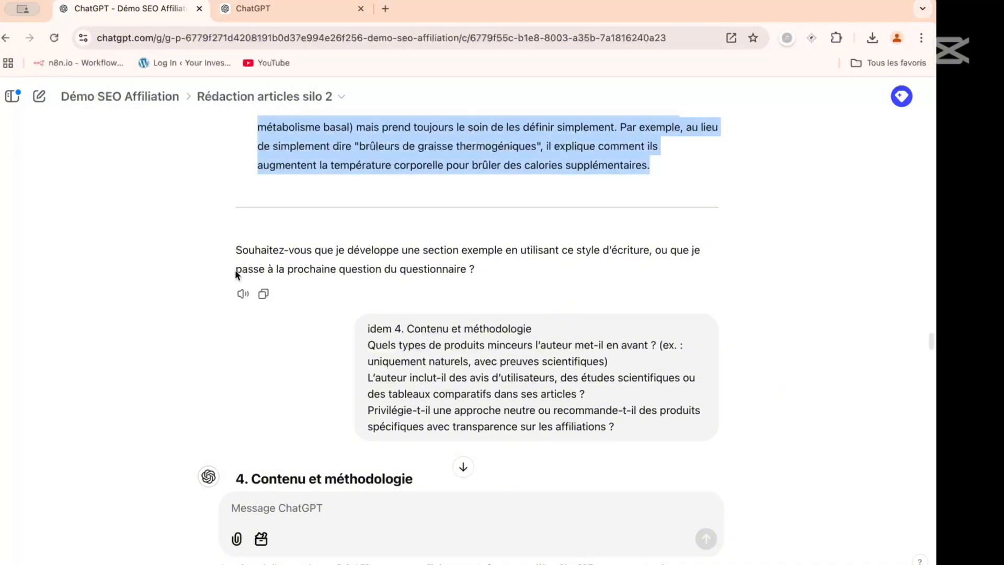
- Select the persona answer text in the chat for copying, starting at the "4. Contenu et méthodologie" answer
scroll(236, 280, down, 5)
scroll(241, 269, down, 3)
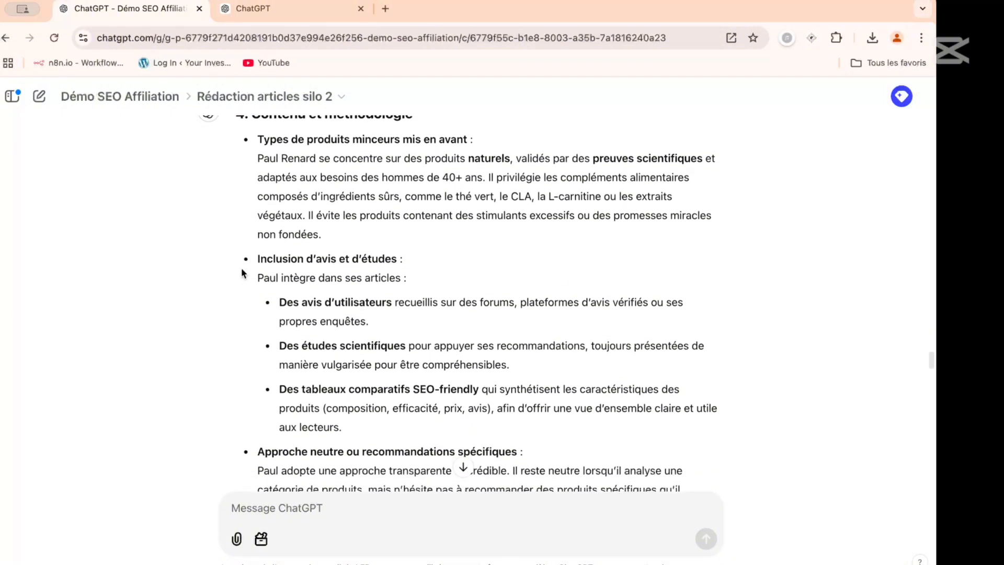
scroll(242, 272, up, 1)
scroll(240, 154, up, 7)
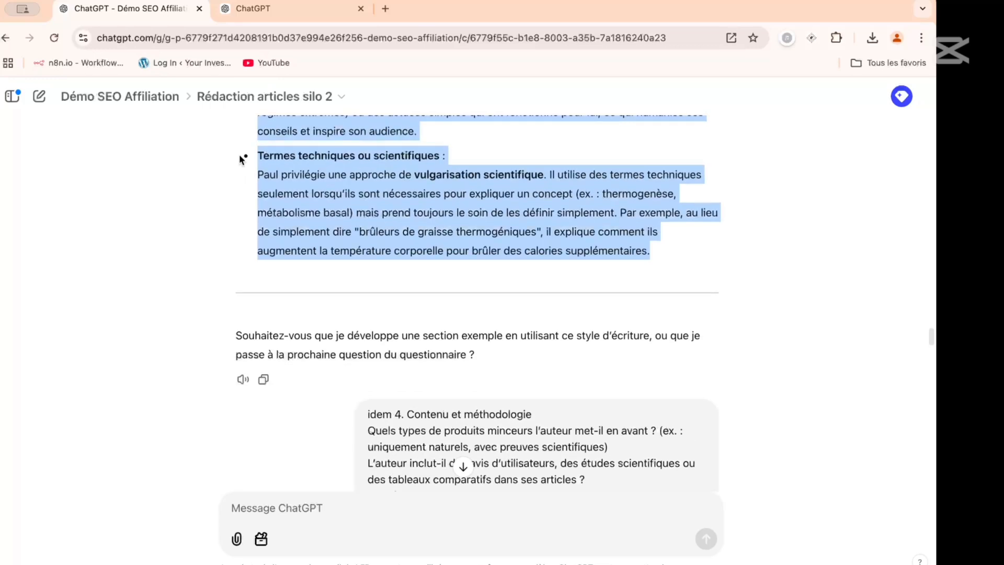
scroll(240, 155, down, 5)
scroll(239, 156, down, 3)
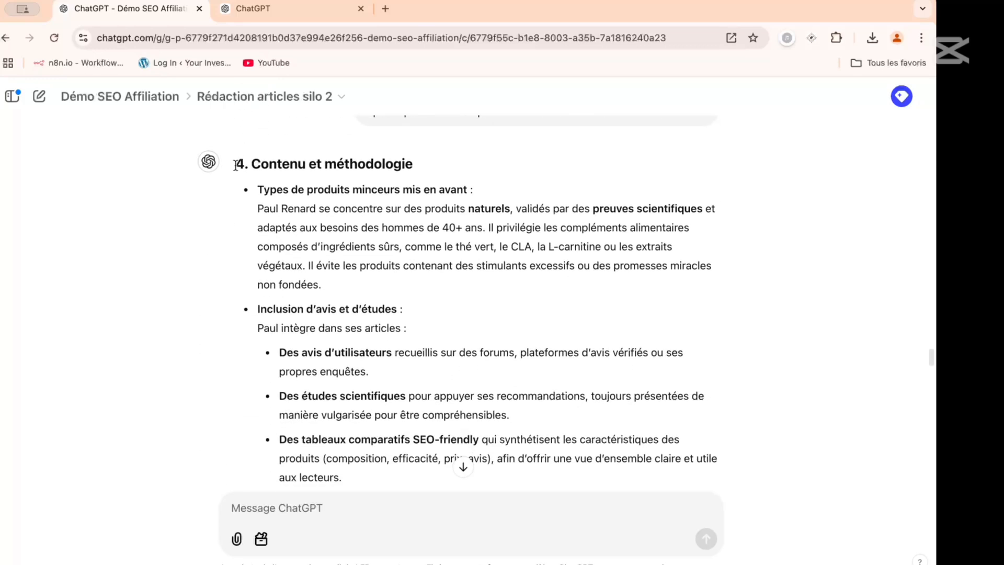
drag(238, 162, 482, 174)
scroll(328, 274, down, 18)
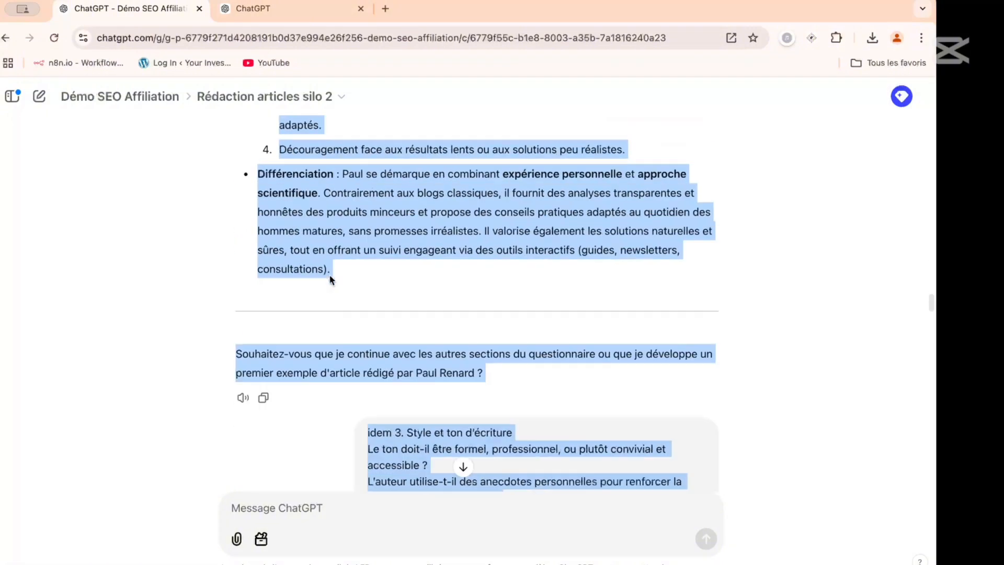
scroll(331, 280, down, 12)
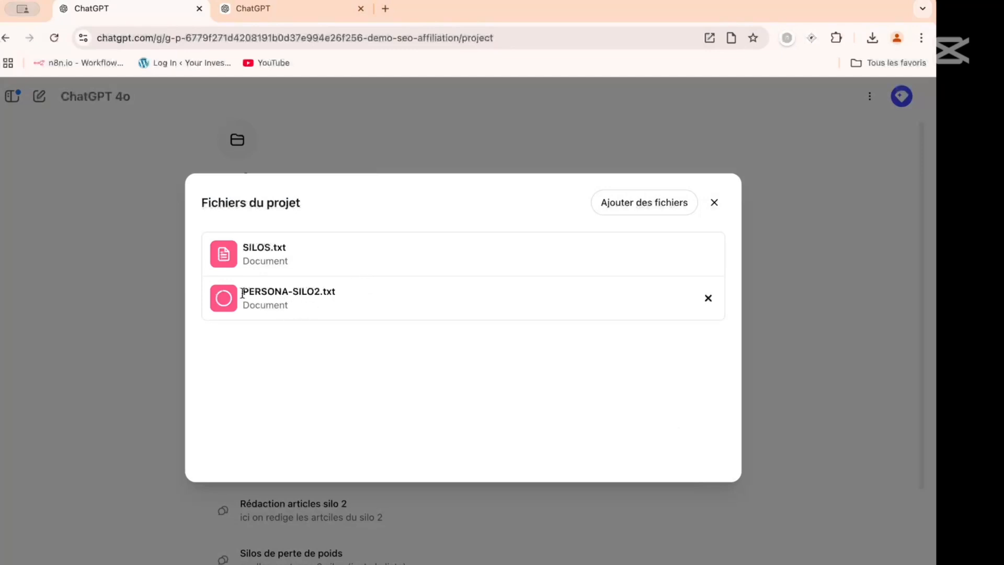
- Copy the name "PERSONA-SILO2" from the project file list and close the list
drag(242, 293, 318, 294)
drag(319, 293, 243, 292)
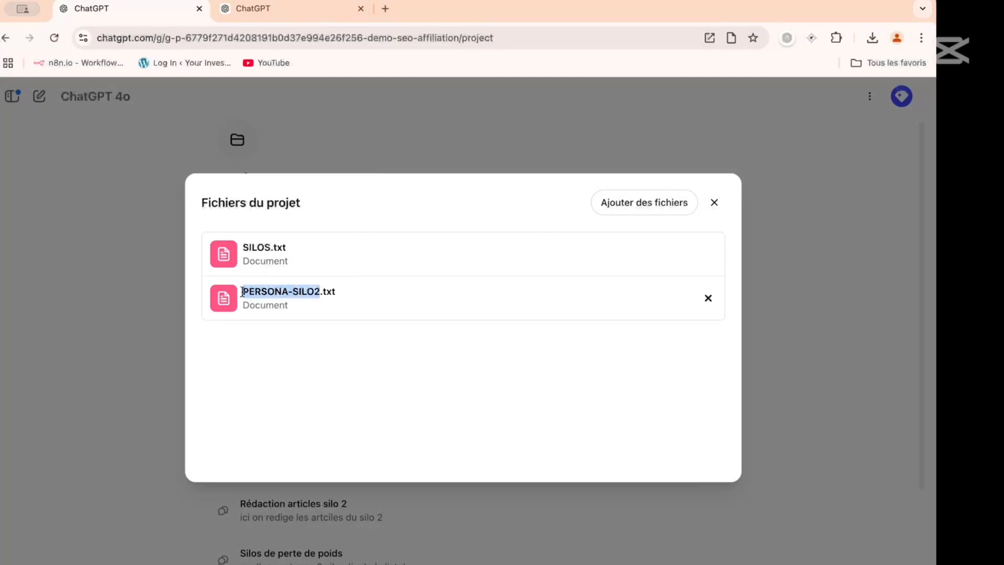
click(131, 307)
- Append "Pour rédiger les articles du silo 2, l auteur sera toujours "PERSONA-SILO2"" to the project instructions and save them
click(497, 312)
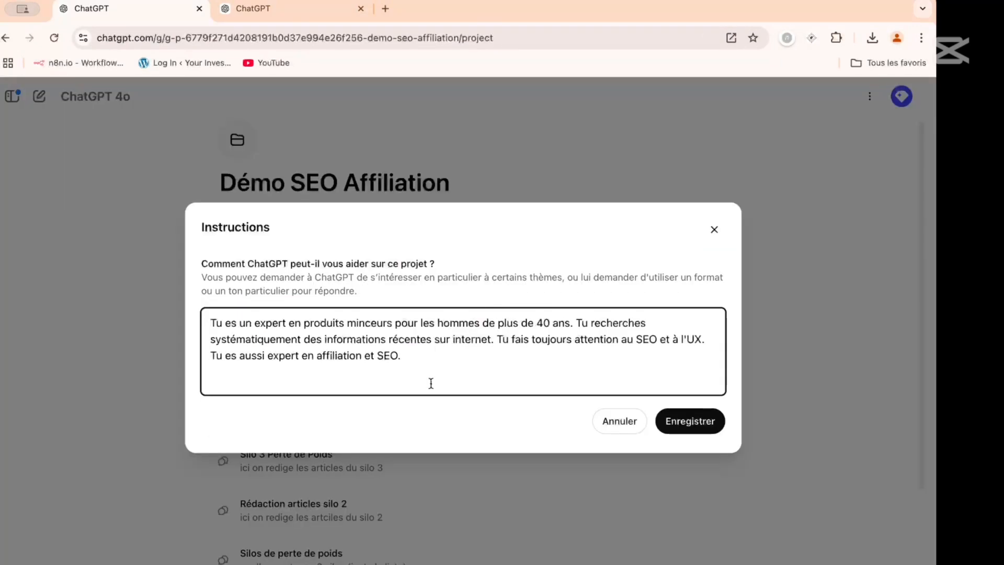
click(433, 354)
text(Pour rédiger les articles )
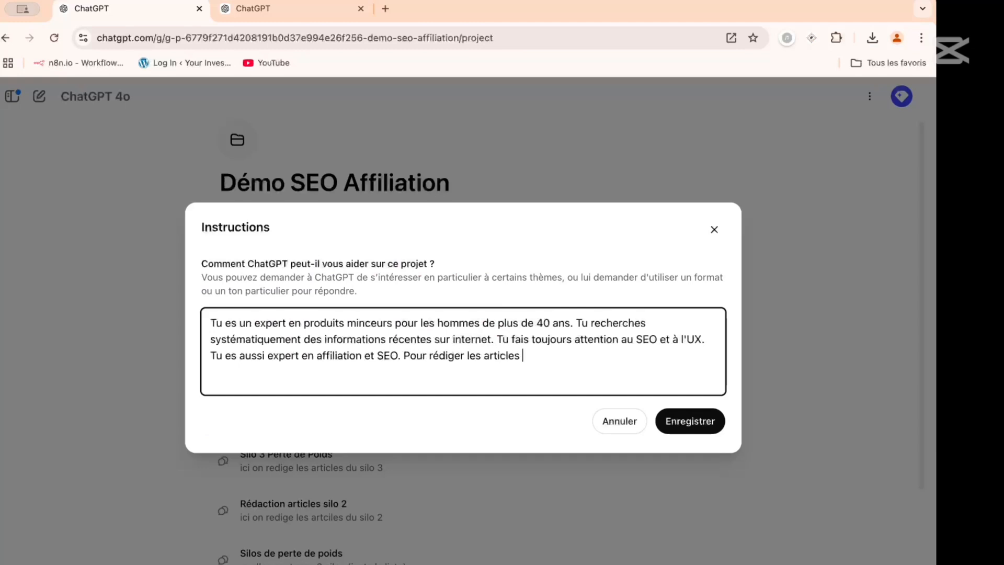
text(du silo 2, l auteur s)
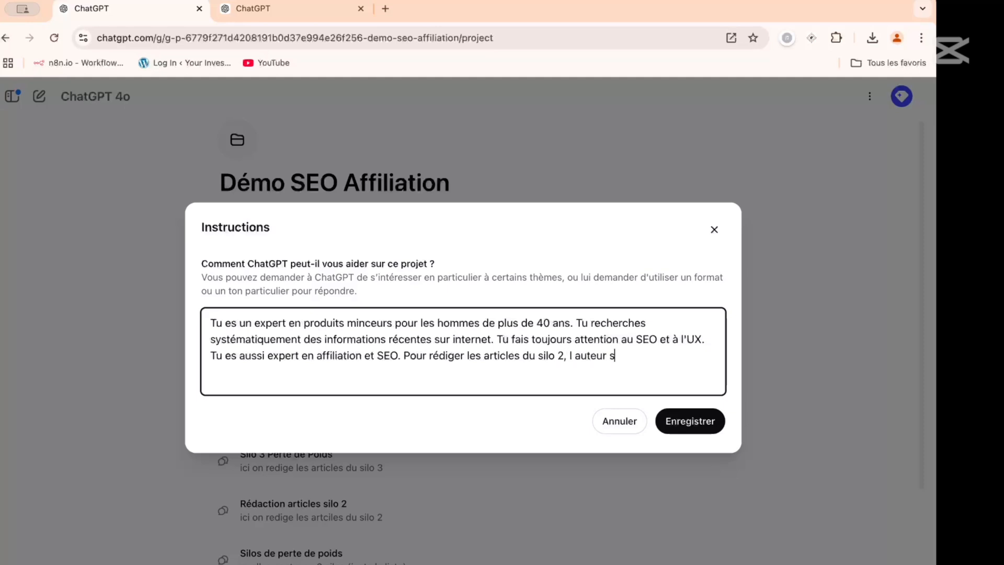
text(era toujours "PERSONA-SILO2)
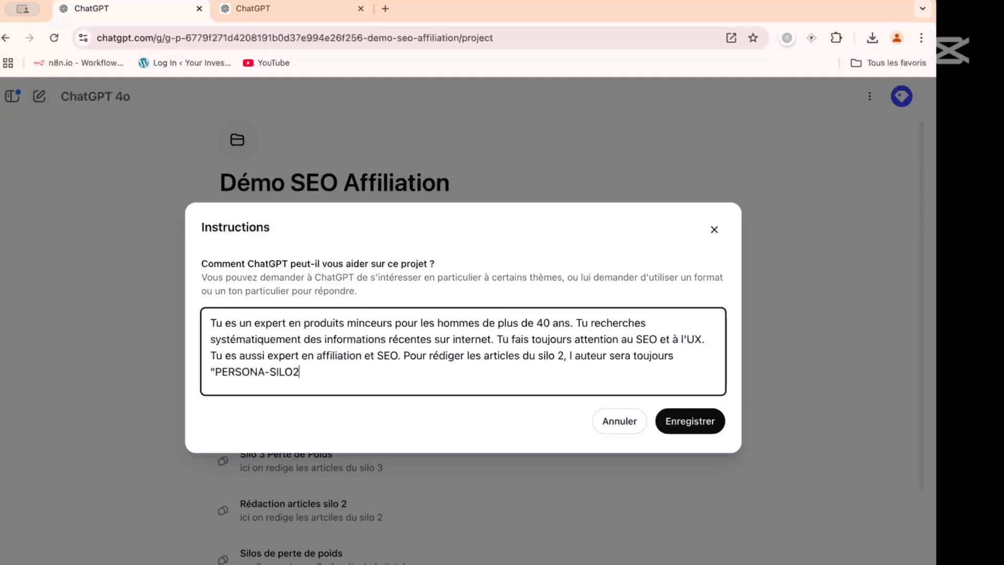
click(678, 422)
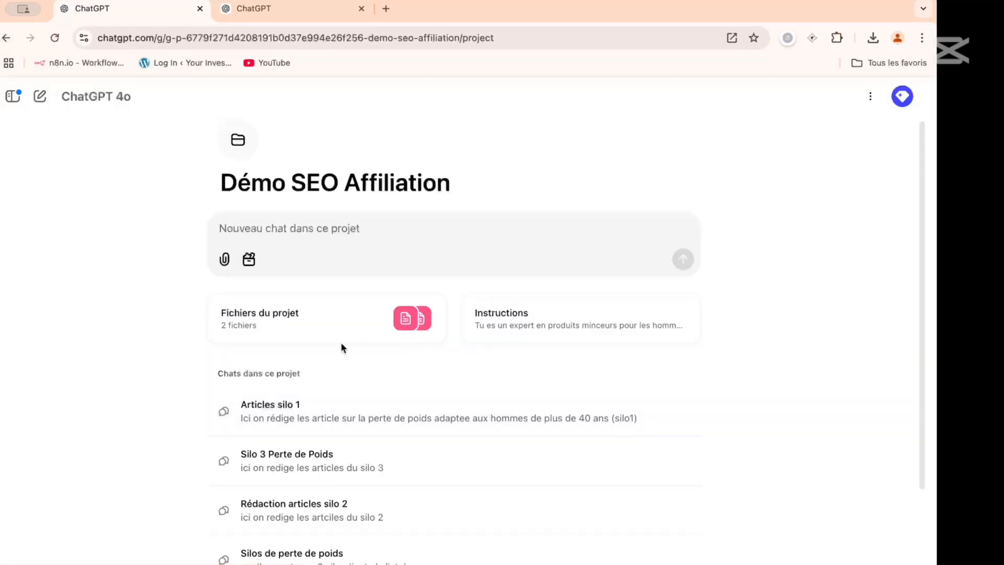
scroll(309, 409, down, 3)
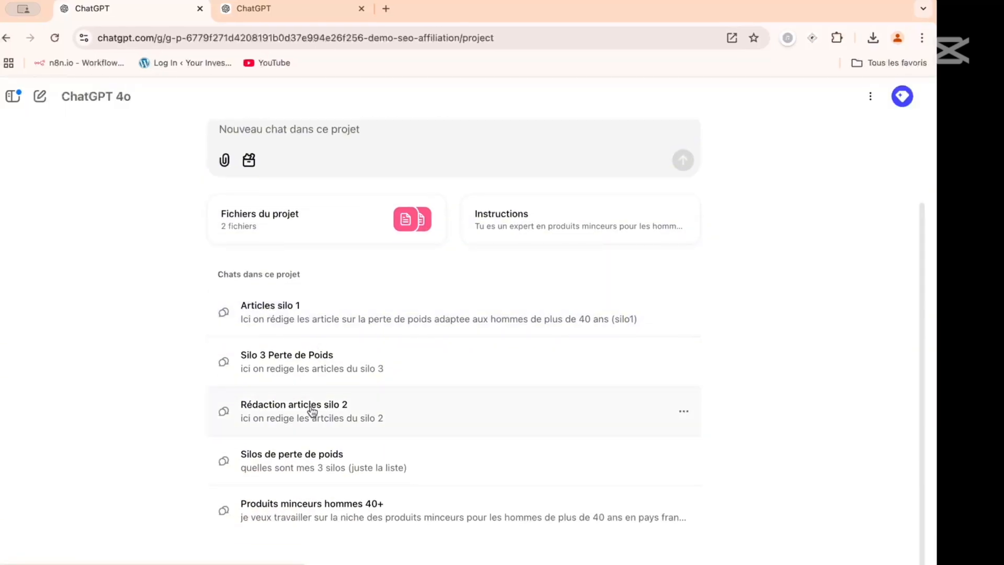
- Open the "Rédaction articles silo 2" chat and ask "qui sera l auteur des articles ?"
click(311, 406)
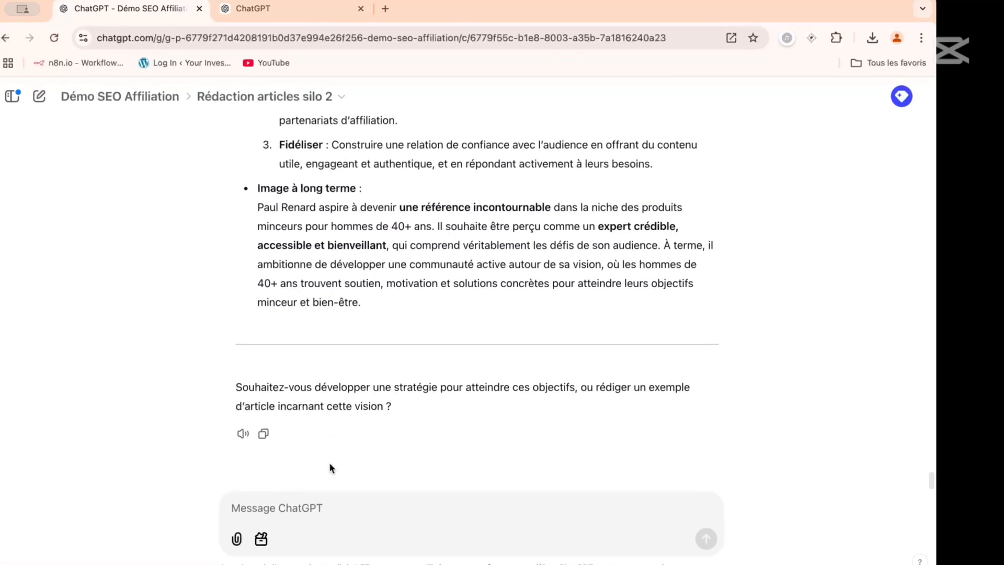
text(qui sera)
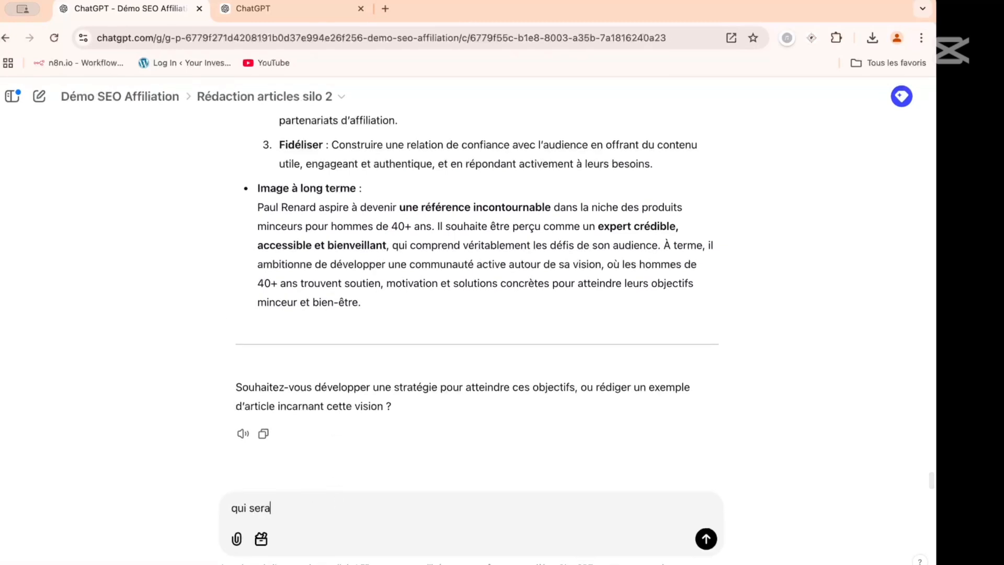
text( l auteur des articles ?)
key(Return)
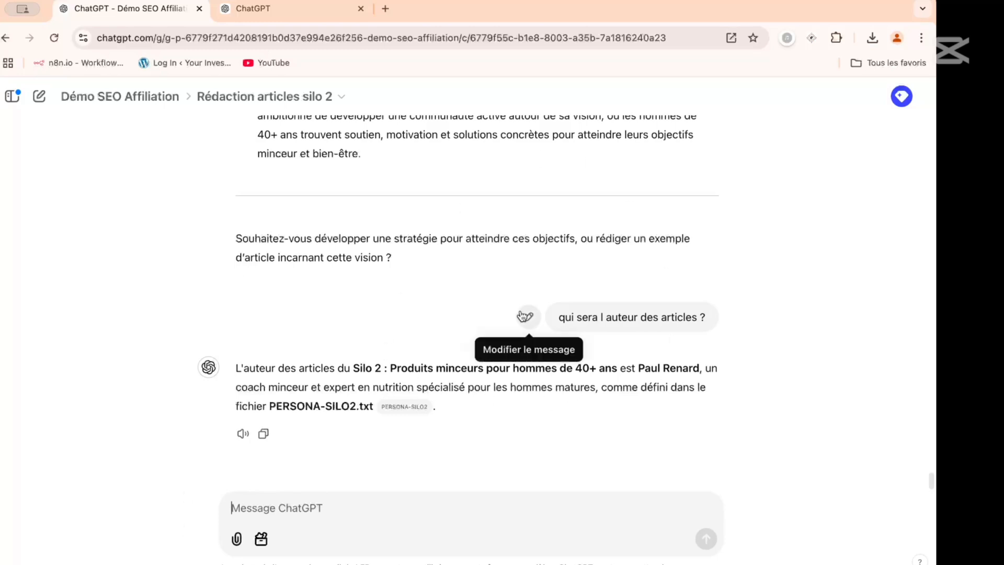
scroll(524, 315, up, 4)
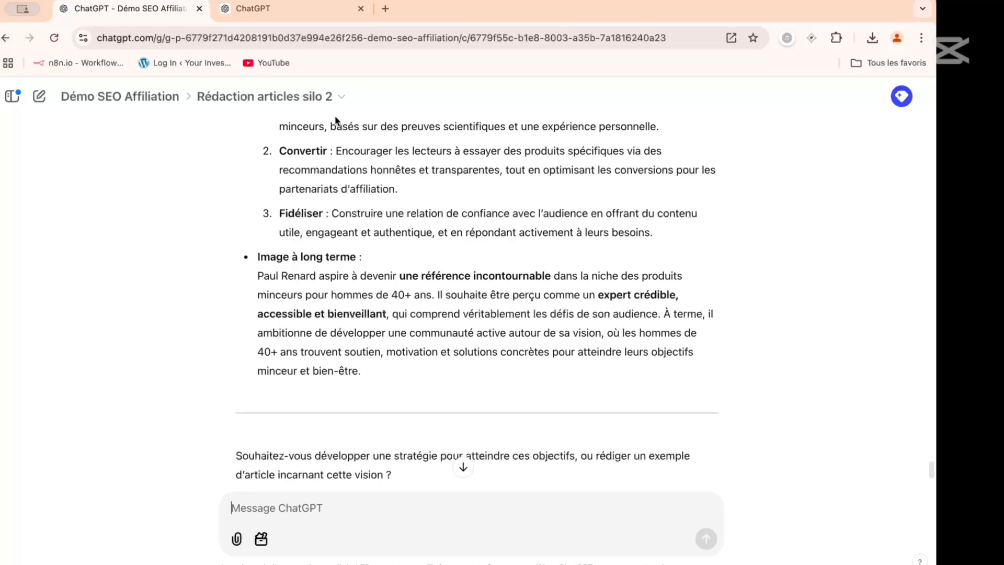
- Search Google in a new tab for "meilleur produits minceurs homme 40 ans"
click(385, 8)
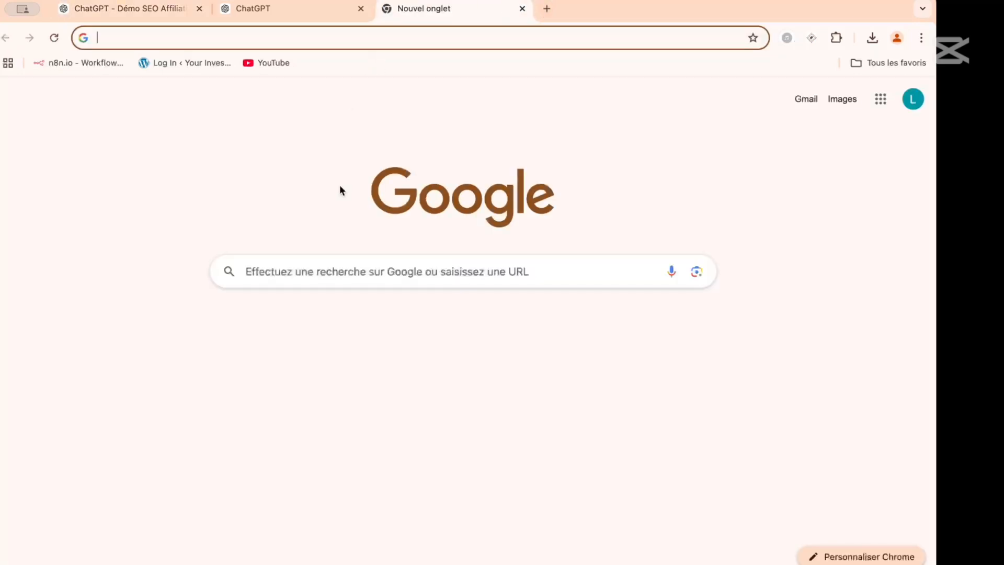
text(meilleur produits minceur)
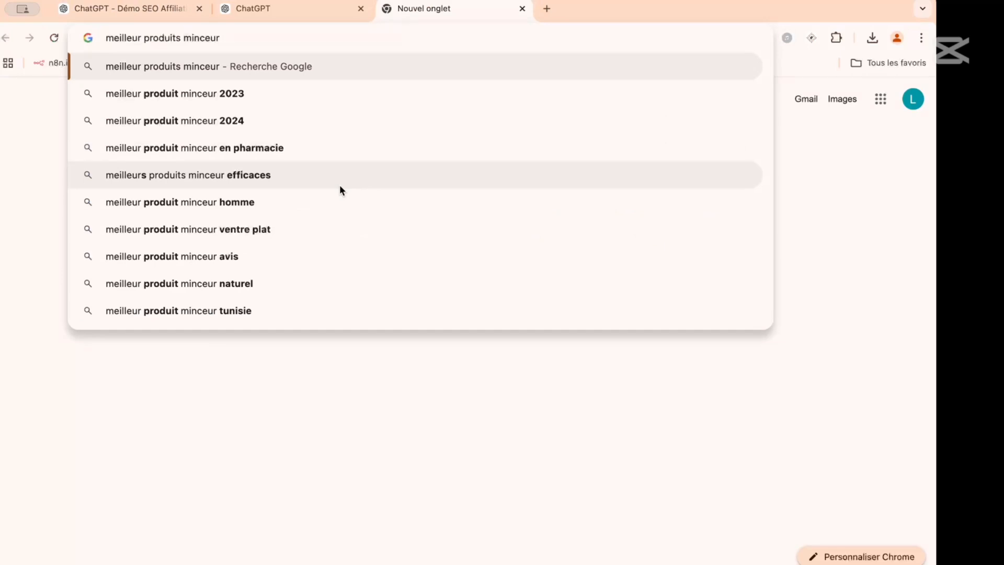
text(s homme 40 an)
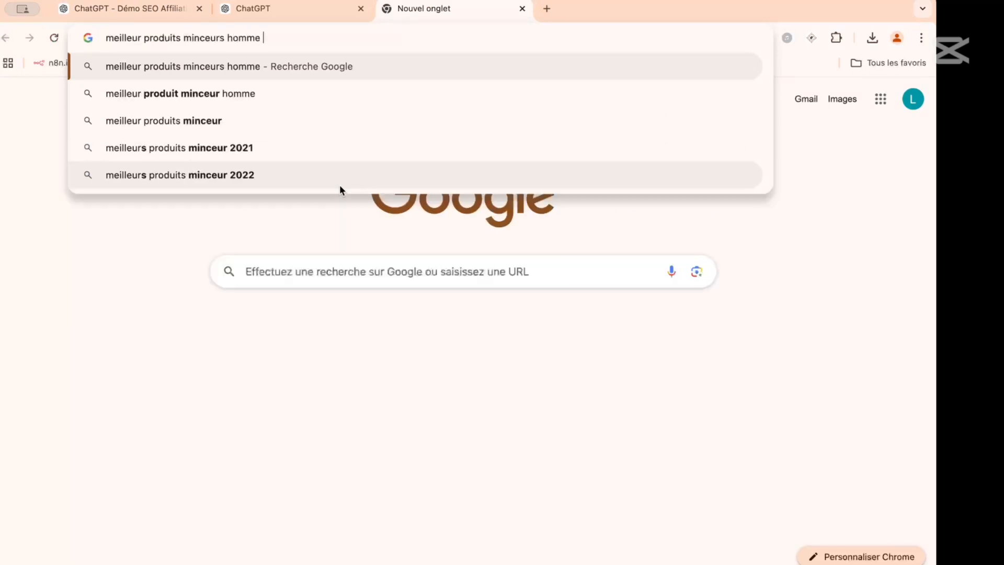
text(s)
key(Return)
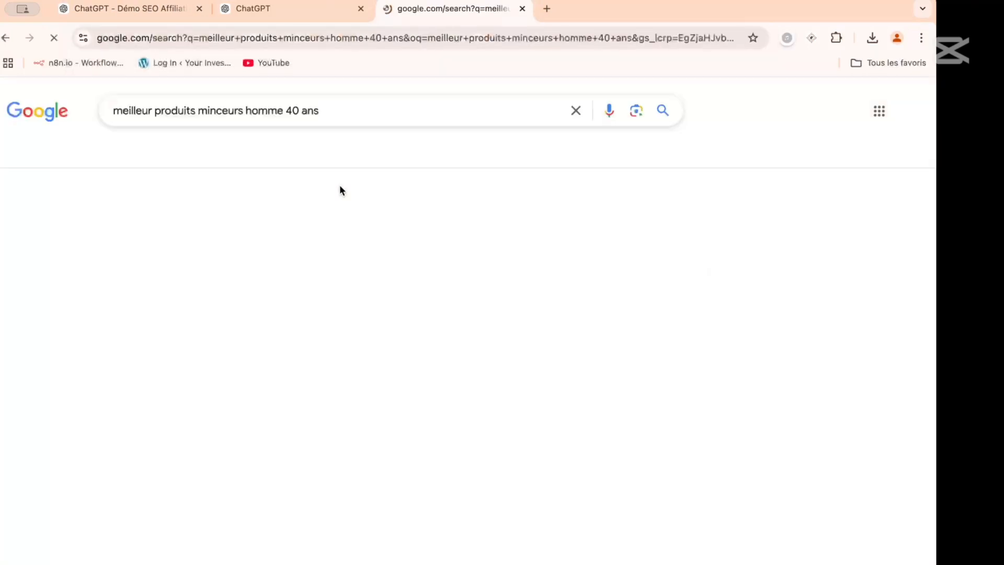
- Open Le Point's "Meilleur bruleur de graisse efficace" and the QNT "Comment perdre du poids après 40 ans" results in separate background tabs
scroll(357, 166, down, 1)
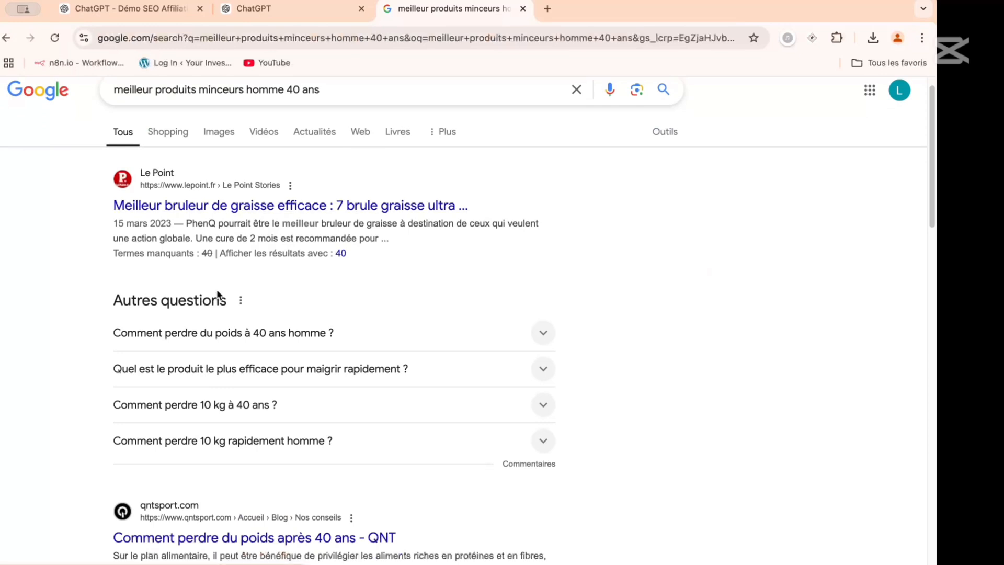
triple_click(353, 209)
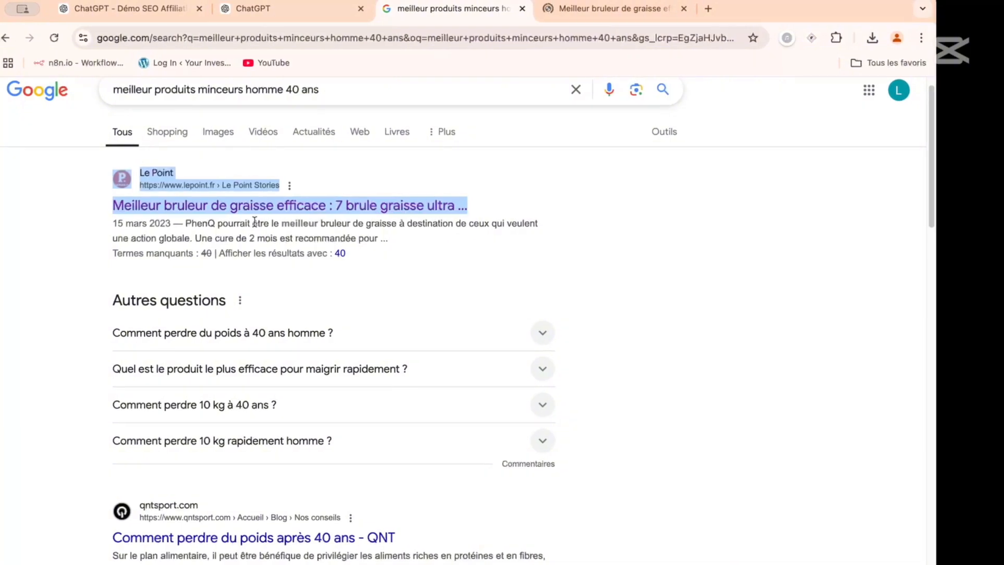
scroll(255, 222, down, 6)
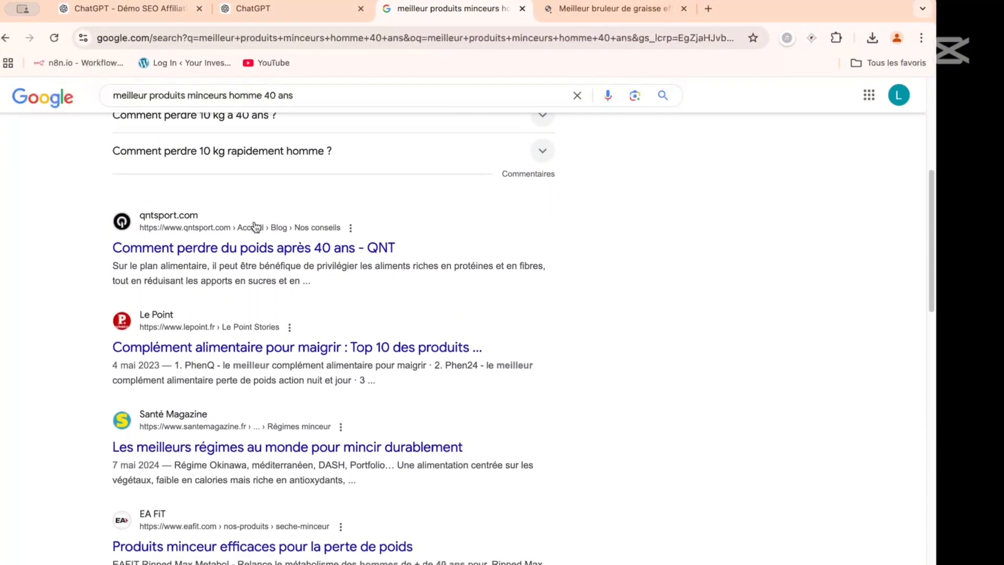
scroll(264, 246, up, 6)
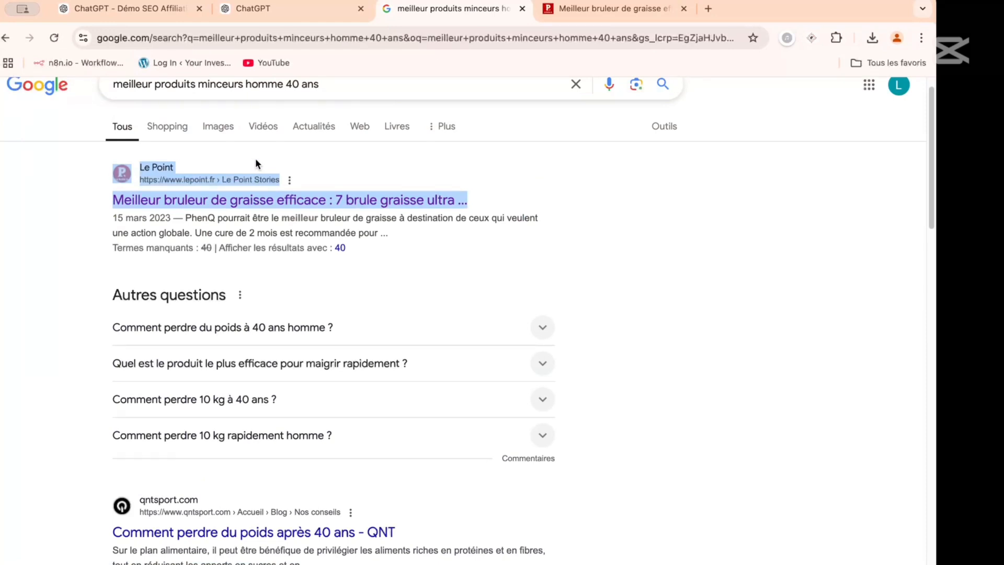
scroll(256, 162, down, 4)
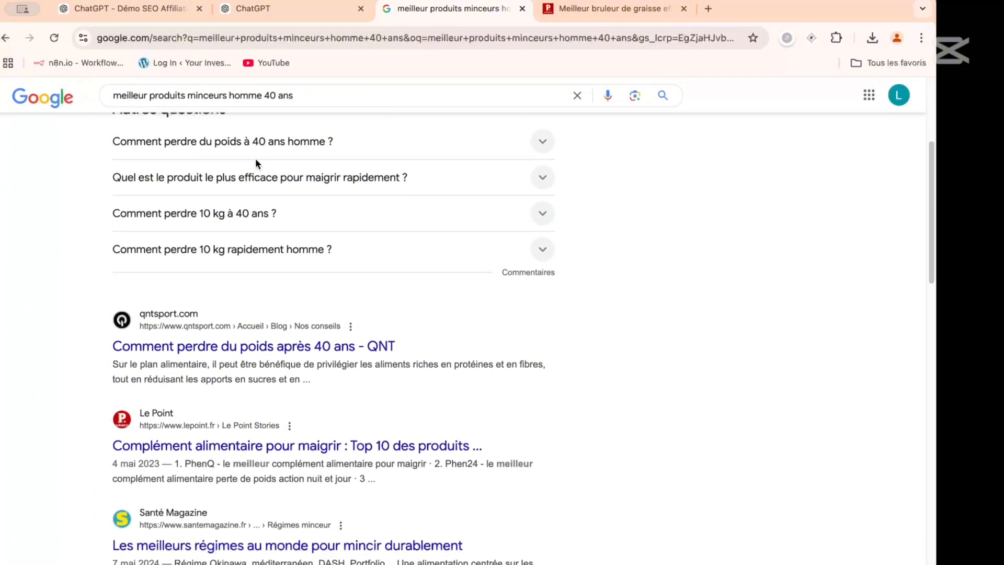
scroll(255, 162, down, 3)
triple_click(277, 183)
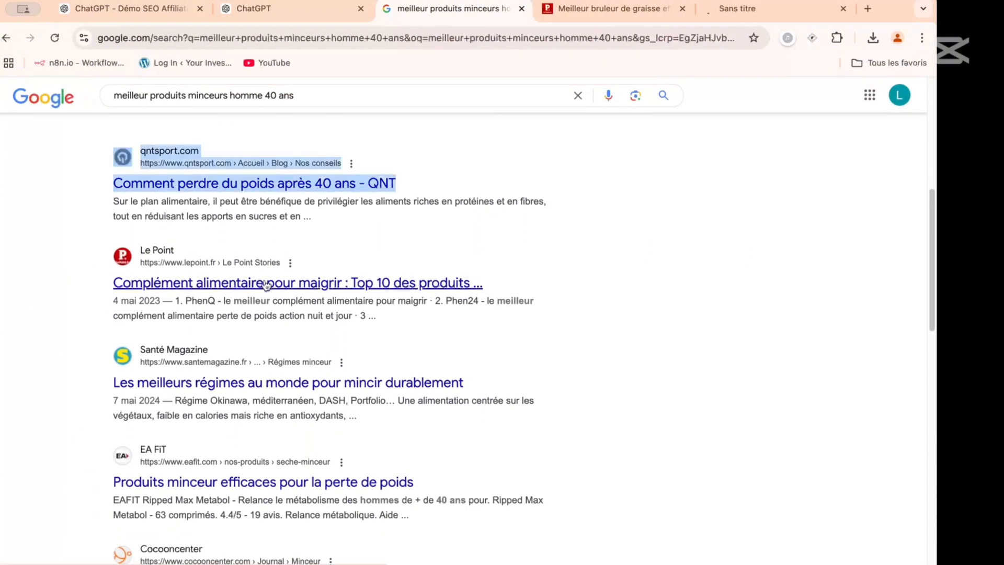
- Open Le Point's "Complément alimentaire pour maigrir" and Santé Magazine's "Les meilleurs régimes au monde pour mincir durablement" in separate background tabs
scroll(266, 285, down, 1)
triple_click(294, 242)
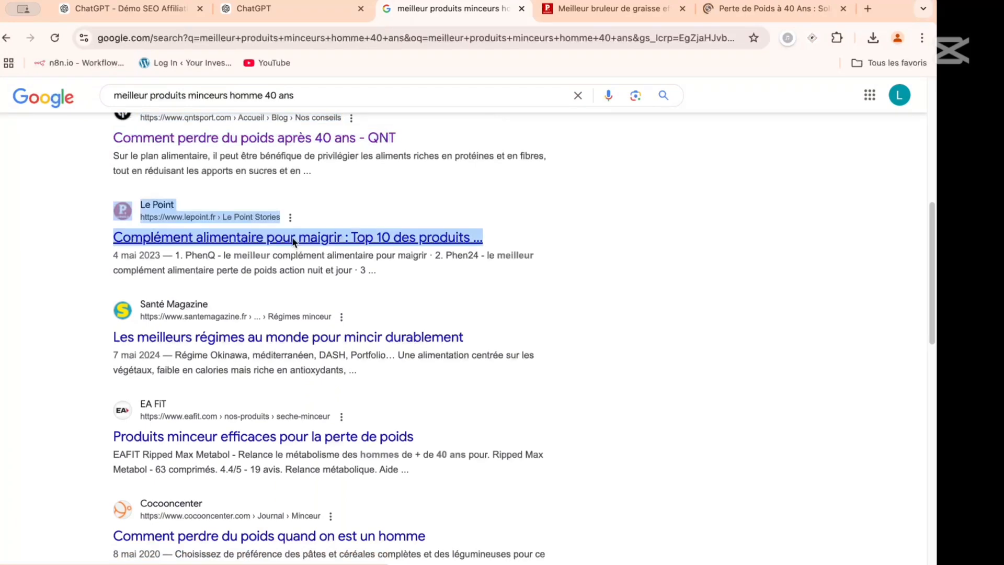
middle_click(309, 245)
triple_click(260, 340)
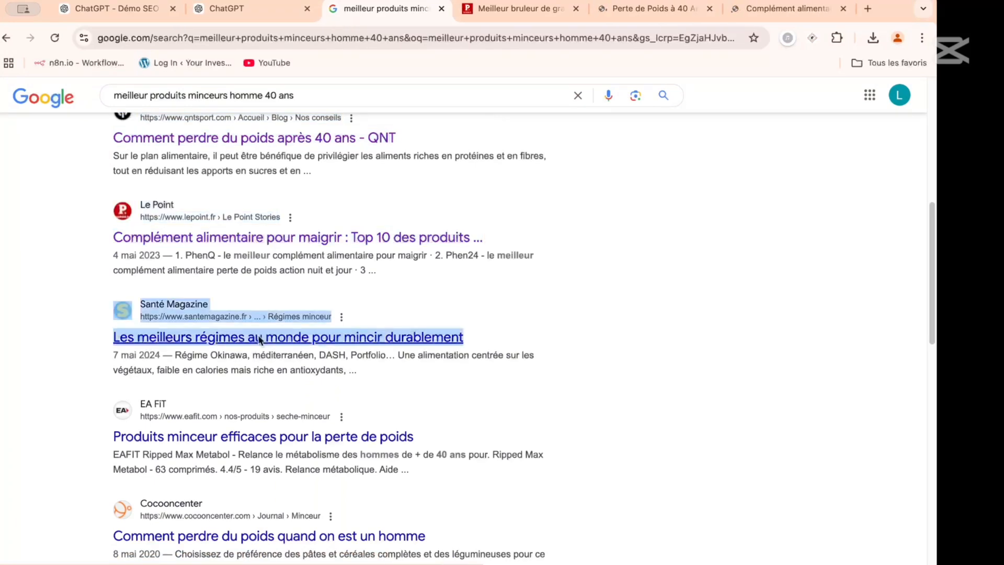
middle_click(272, 340)
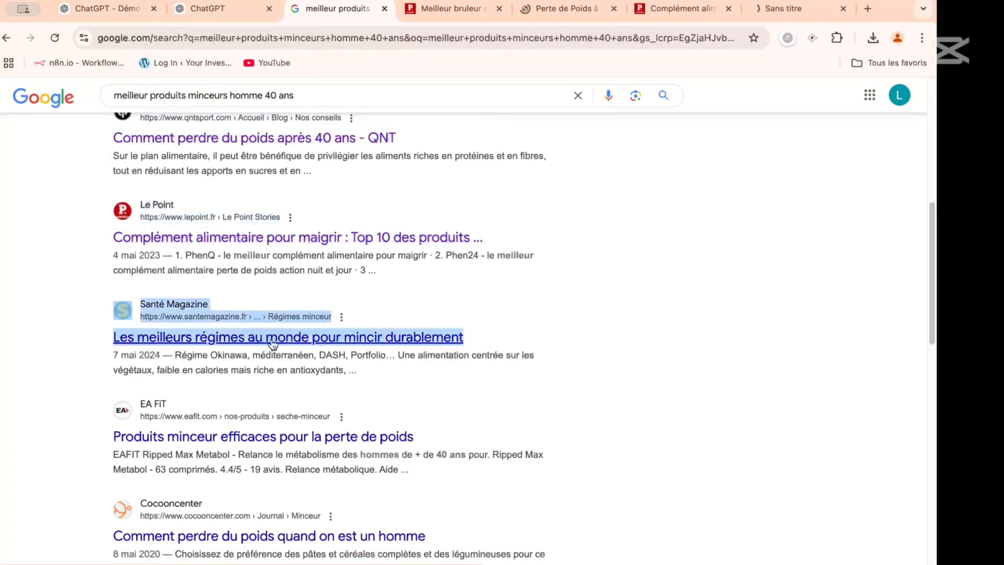
- Open the EA FIT "Produits minceur efficaces" and Cocooncenter "Comment perdre du poids quand on est un homme" results in background tabs
triple_click(262, 438)
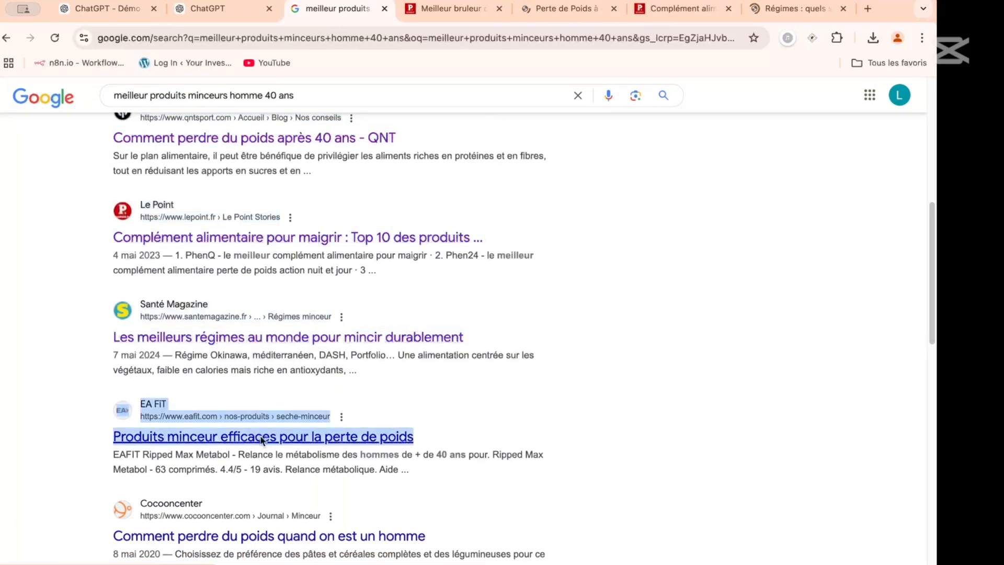
middle_click(328, 338)
triple_click(285, 538)
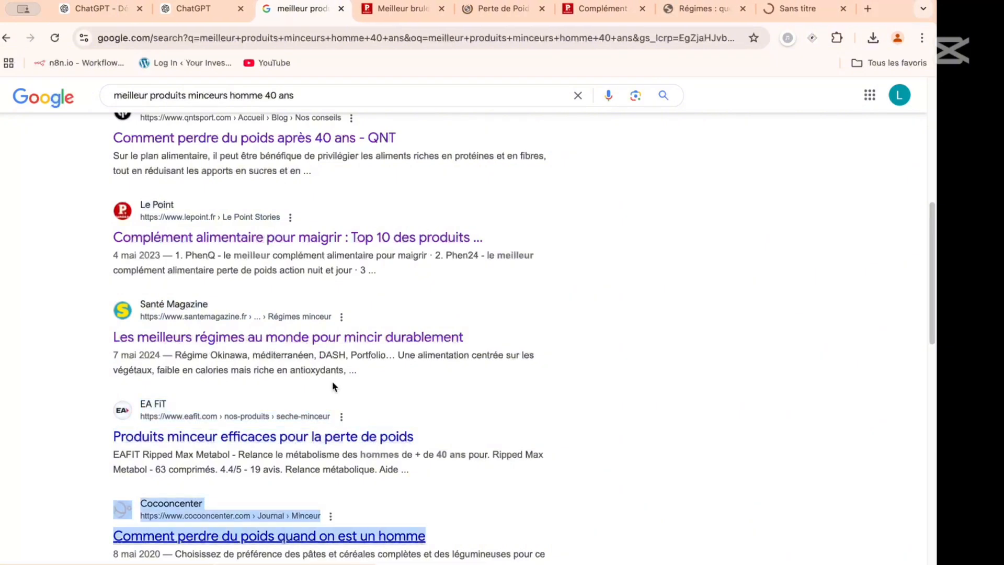
scroll(376, 342, down, 10)
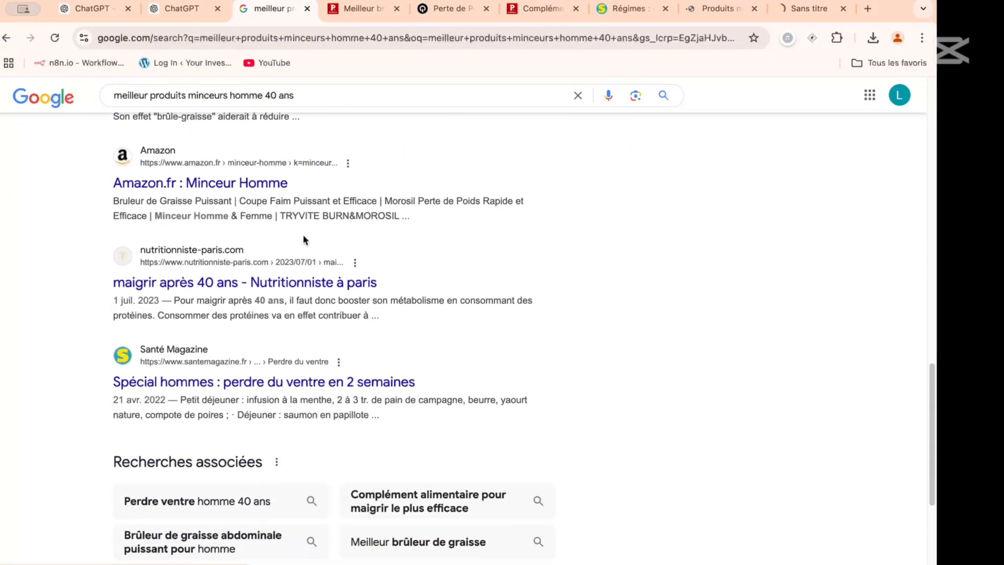
- Open the remaining Journal des Femmes Santé, nutritionniste-paris.com and Santé Magazine "Spécial hommes" results in background tabs, skipping the Amazon one
scroll(302, 235, up, 4)
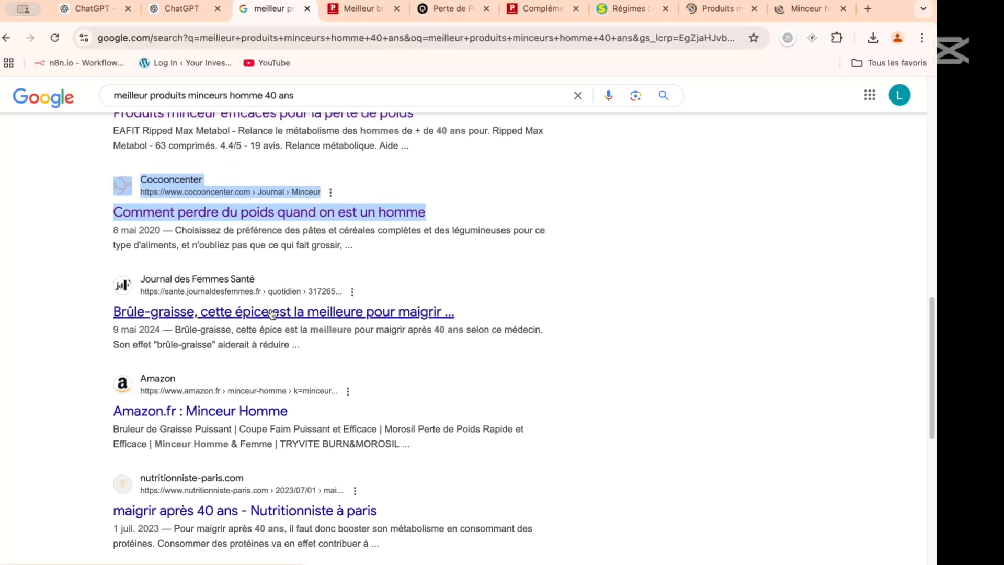
triple_click(272, 313)
middle_click(287, 317)
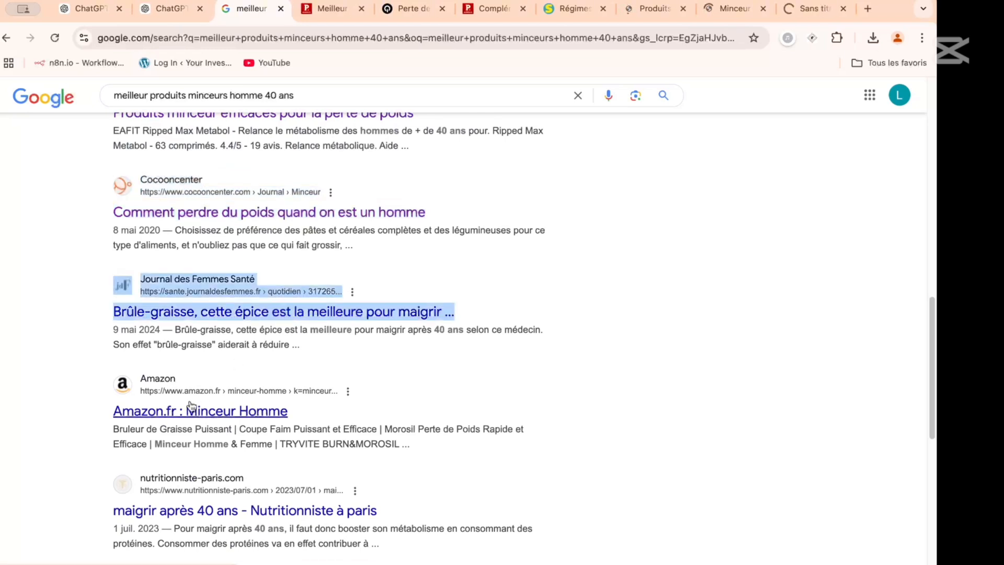
scroll(191, 407, down, 5)
triple_click(253, 262)
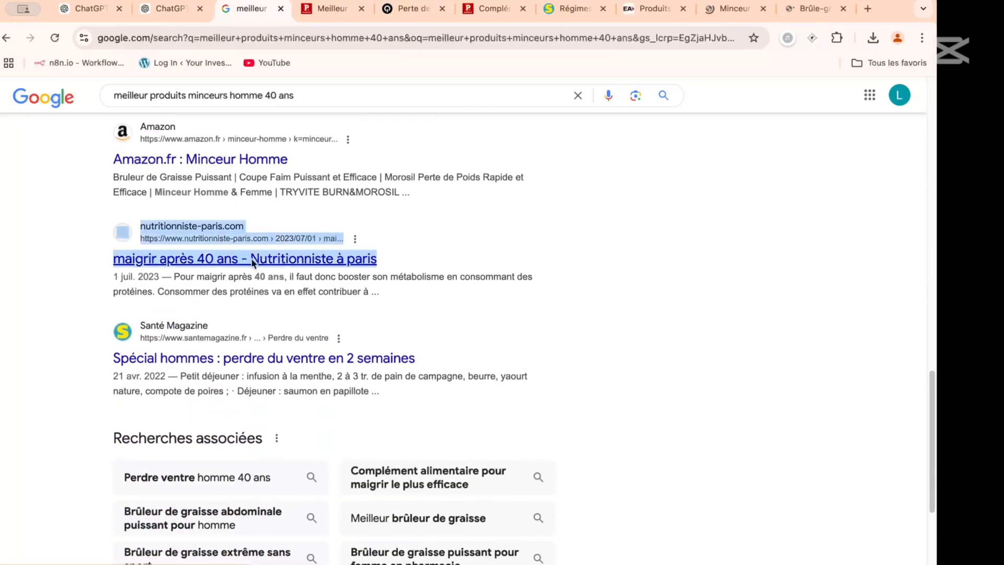
middle_click(269, 264)
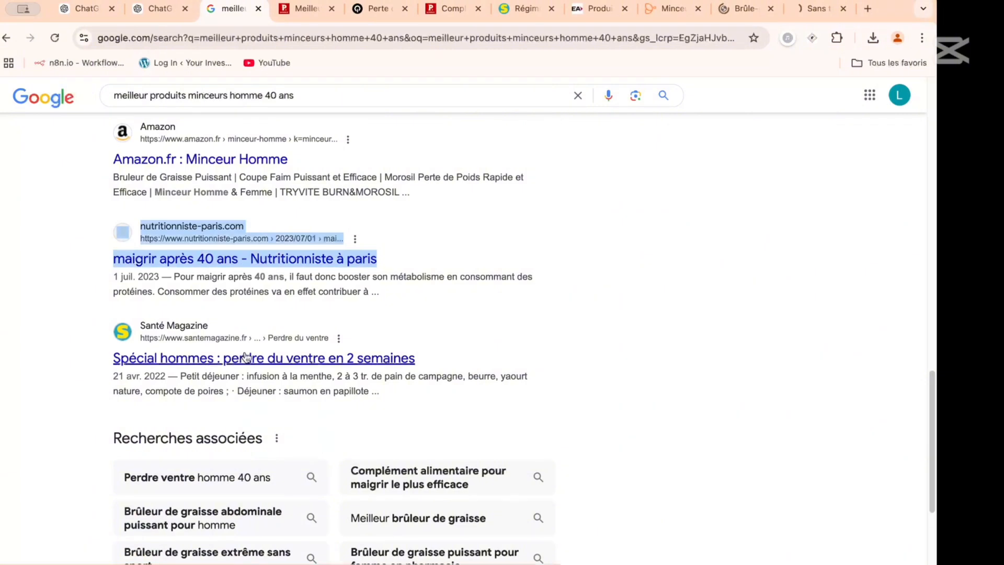
triple_click(248, 360)
middle_click(301, 334)
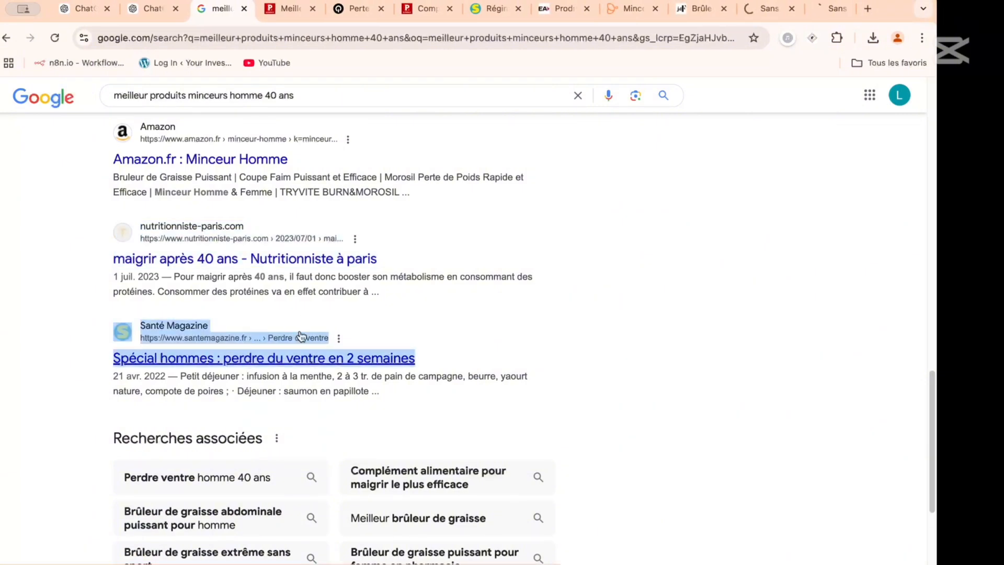
scroll(399, 276, down, 4)
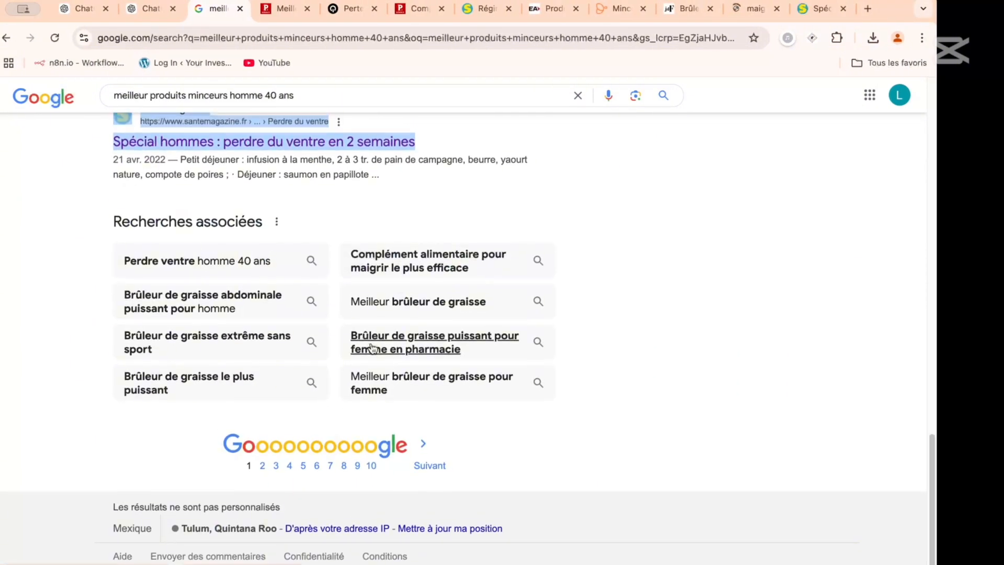
- Switch to the Le Point article on the best fat burners and examine its headings and PhenQ product section
click(284, 11)
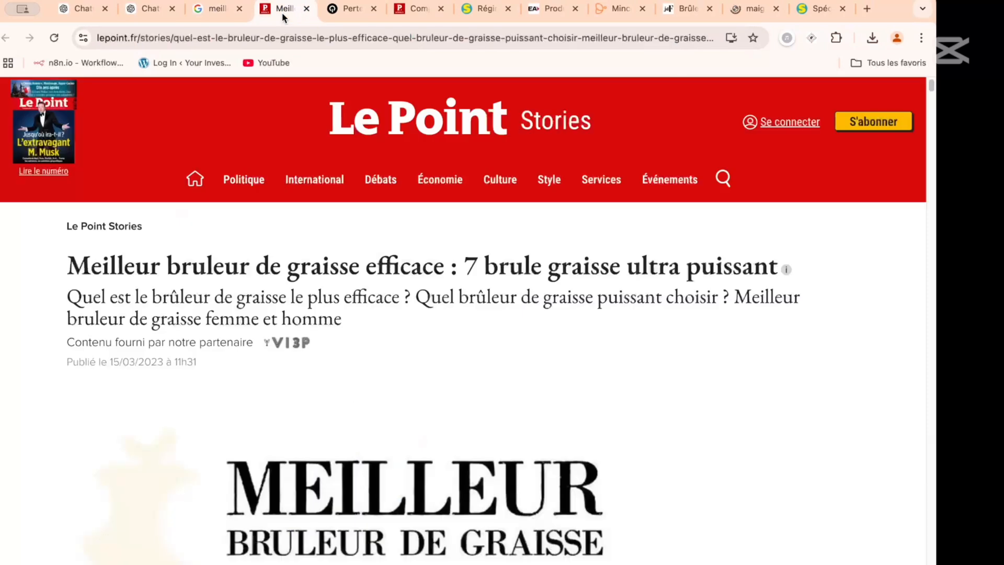
click(339, 180)
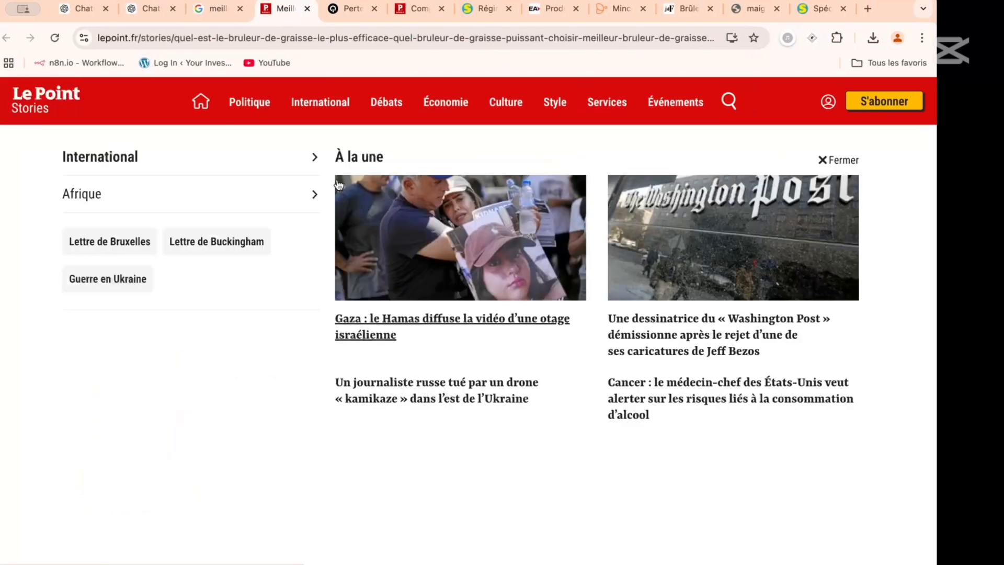
click(166, 438)
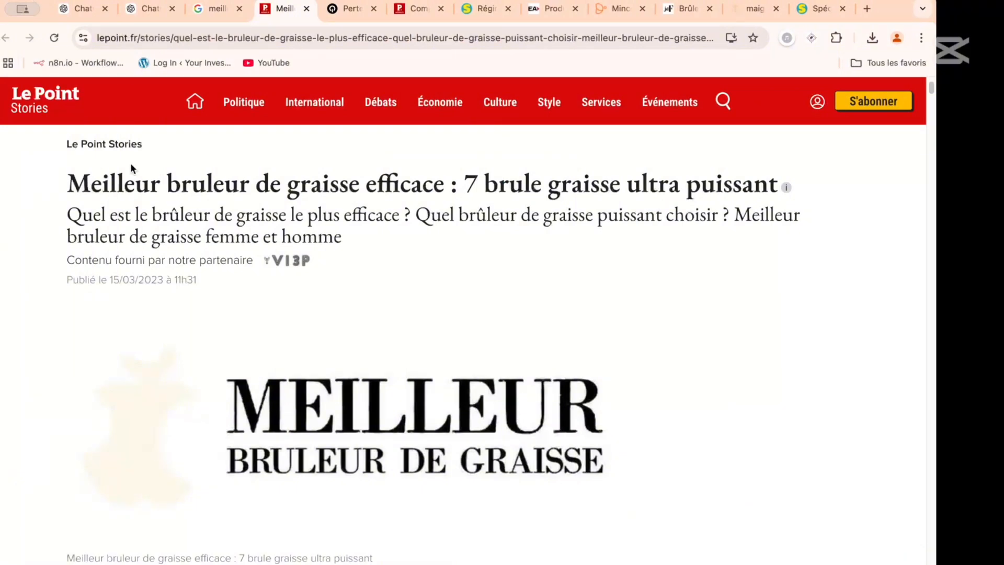
scroll(286, 283, down, 10)
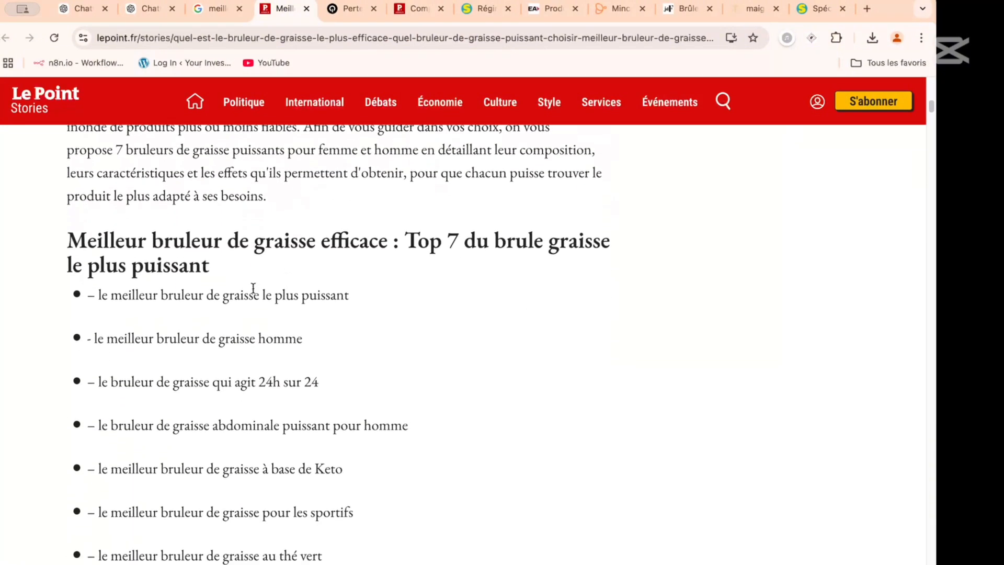
scroll(252, 355, down, 10)
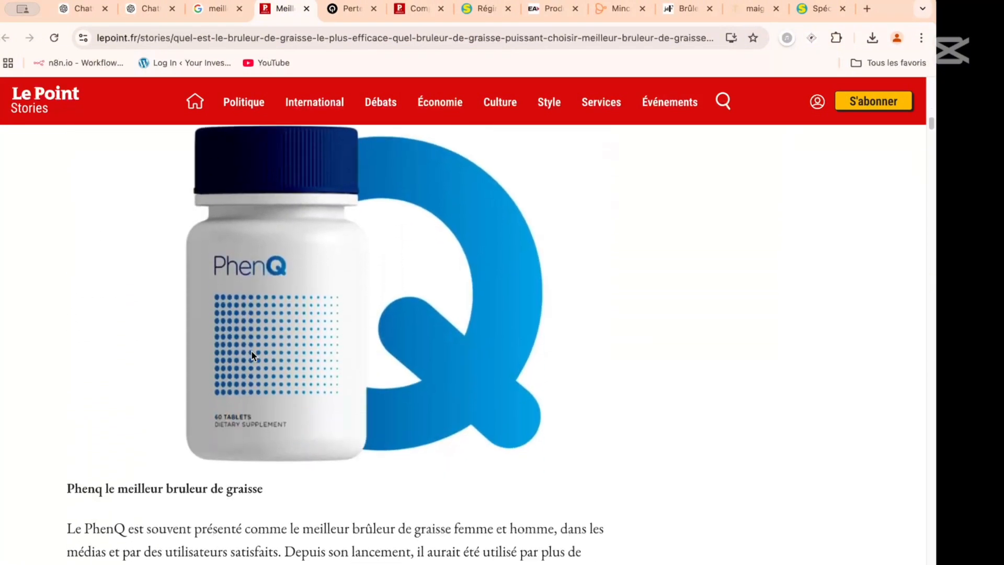
scroll(197, 393, down, 10)
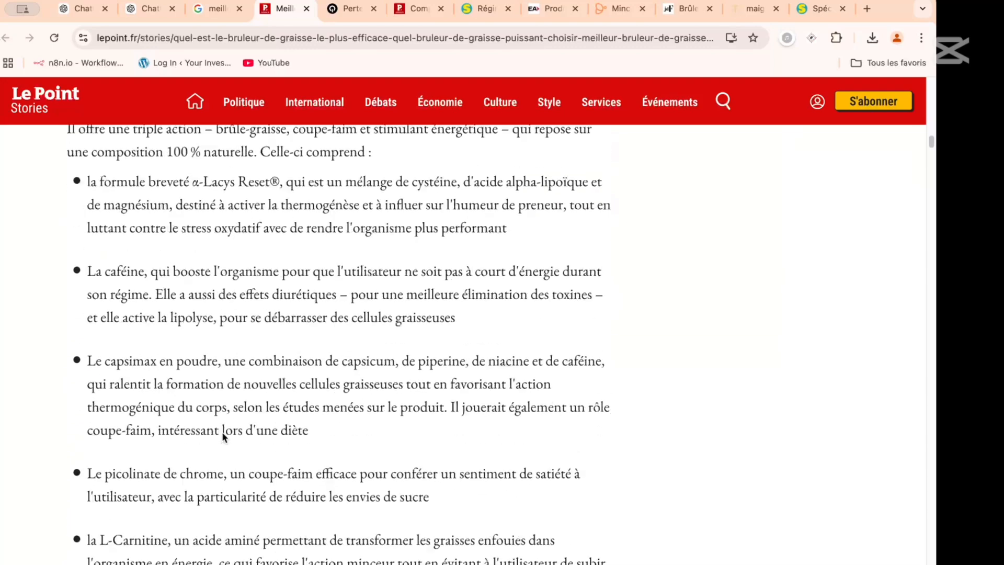
scroll(223, 433, down, 10)
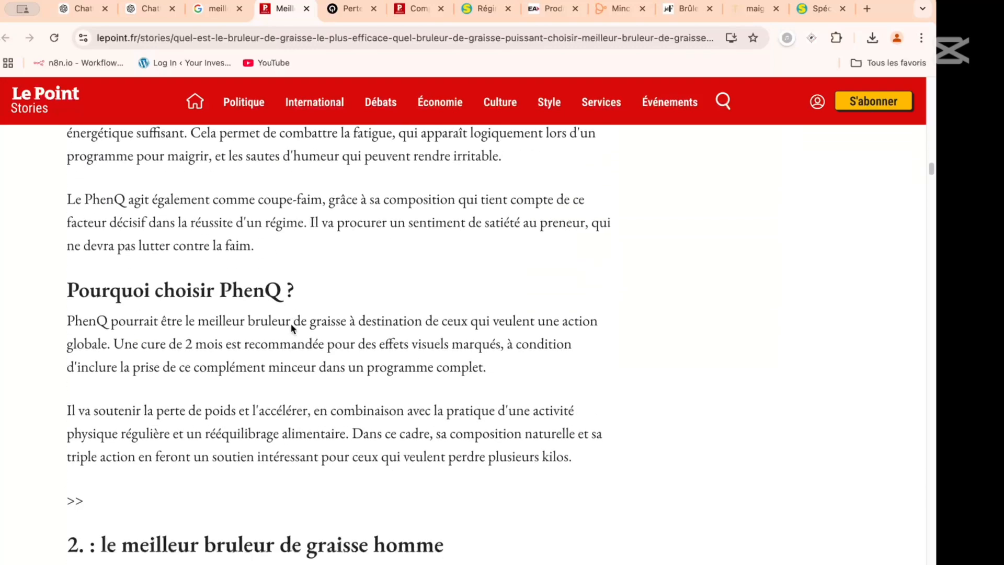
scroll(291, 324, up, 10)
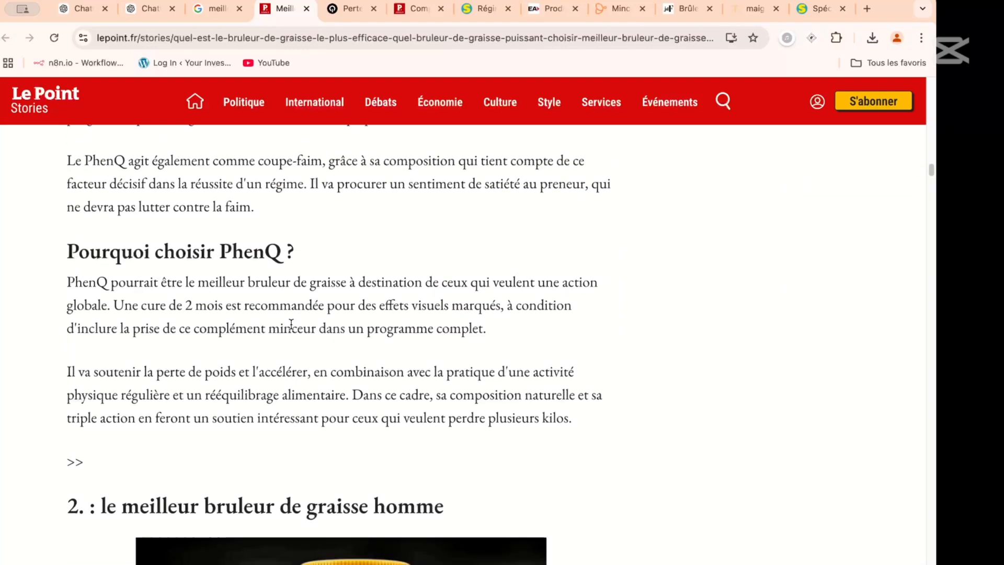
scroll(291, 324, up, 15)
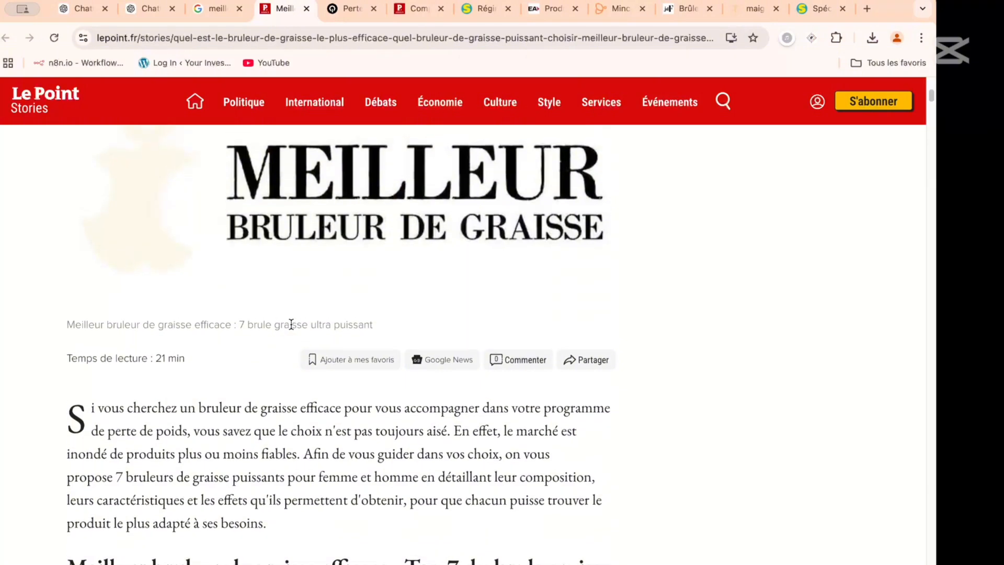
- Select the Le Point article's text for copying, from the "Si vous cherchez un bruleur de graisse" introduction to the final paragraph
scroll(291, 324, down, 1)
scroll(208, 203, up, 3)
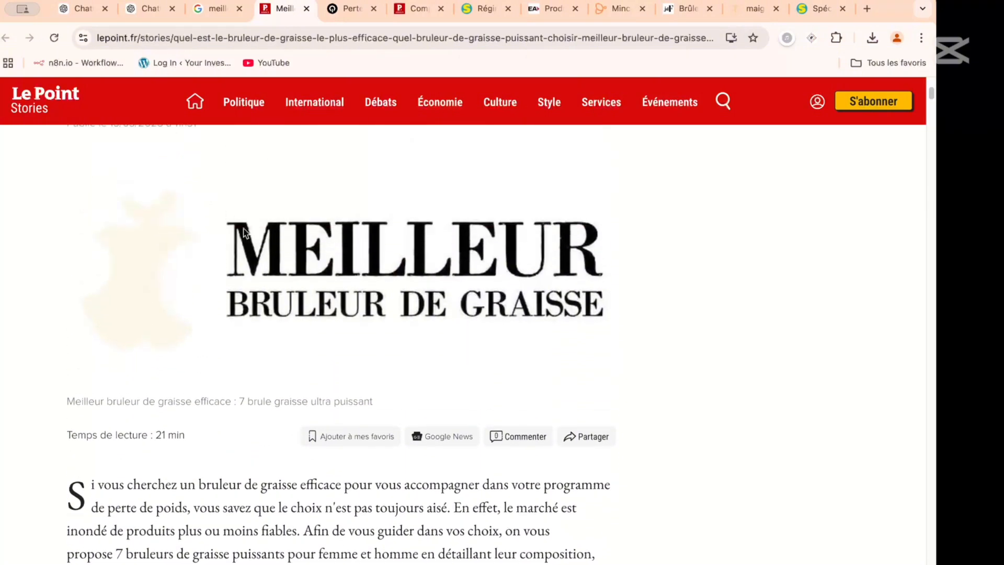
scroll(242, 223, down, 5)
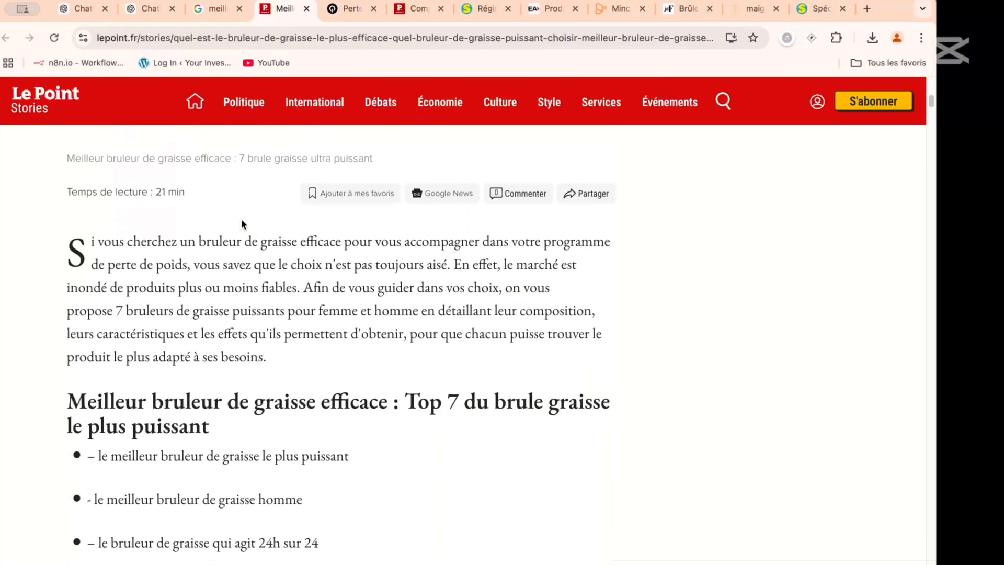
mouse_move(71, 240)
mouse_down()
mouse_move(340, 328)
mouse_move(345, 564)
mouse_move(314, 105)
mouse_move(438, 361)
mouse_up()
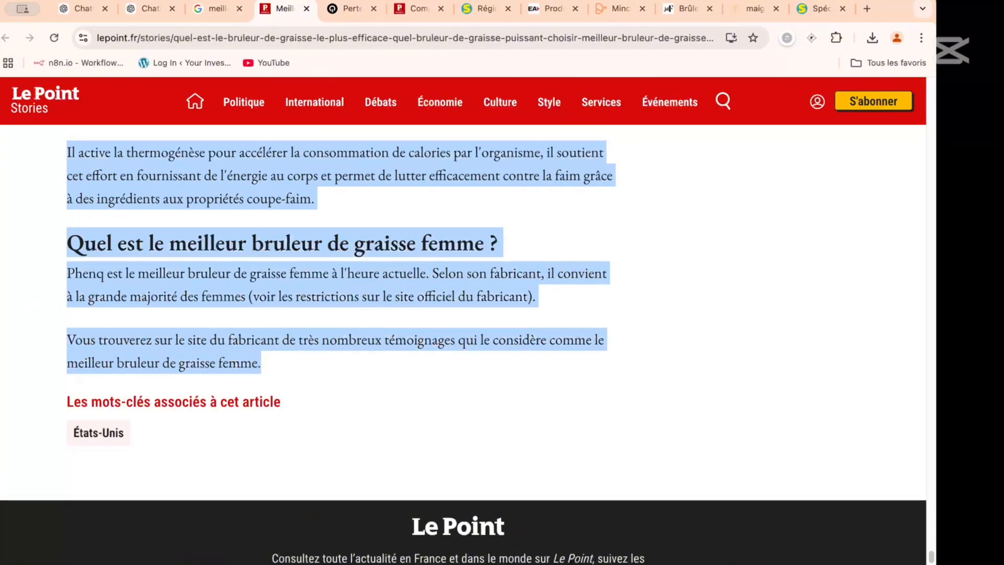
click(515, 563)
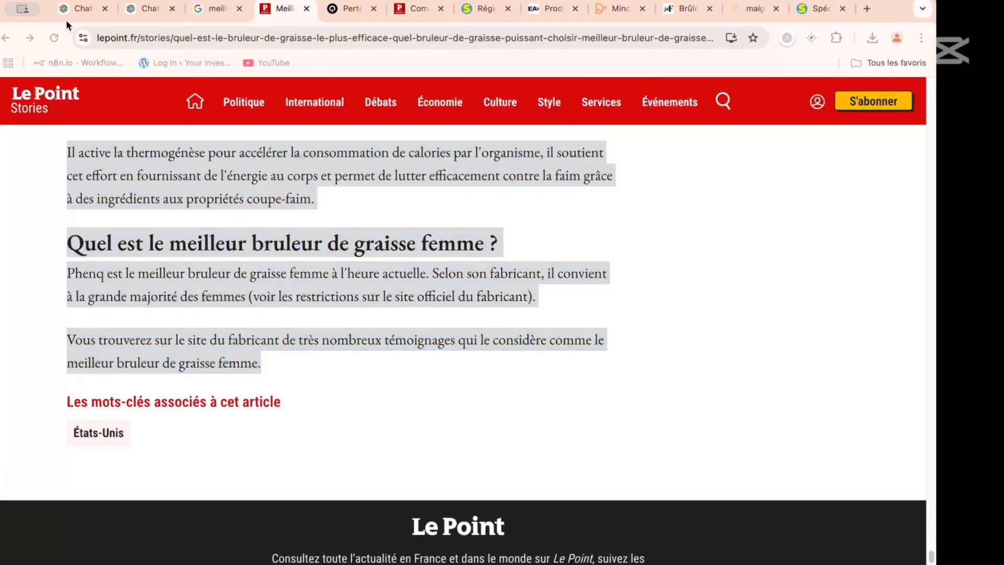
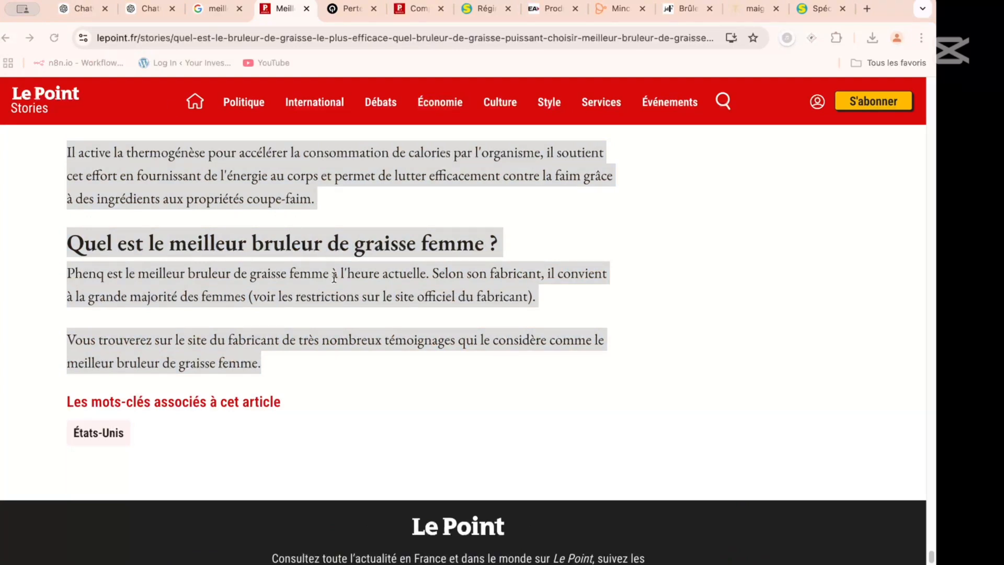
- Switch to the QNT article on losing weight after 40, accept its cookies and examine the table of contents and sections
click(350, 9)
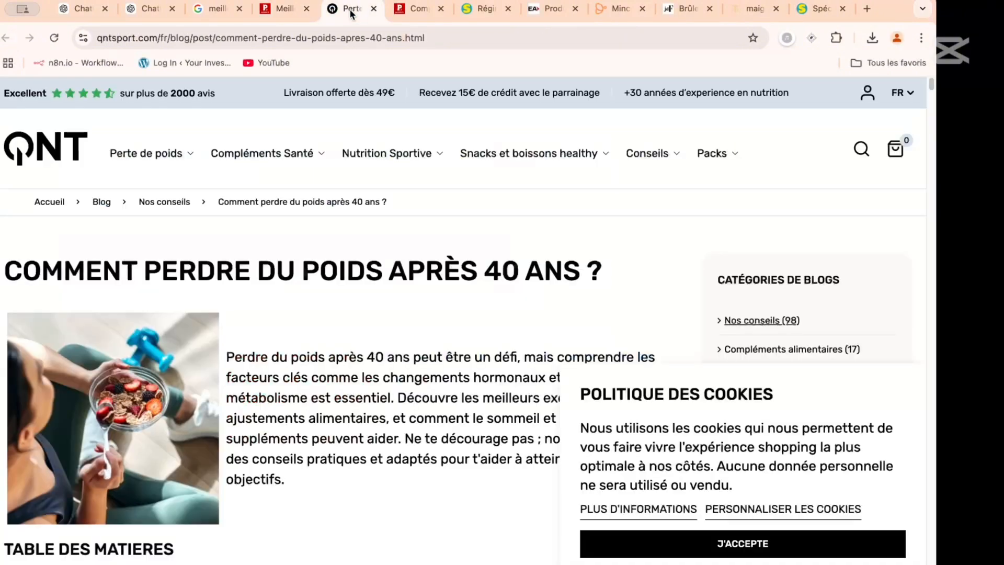
scroll(313, 174, down, 5)
mouse_move(313, 177)
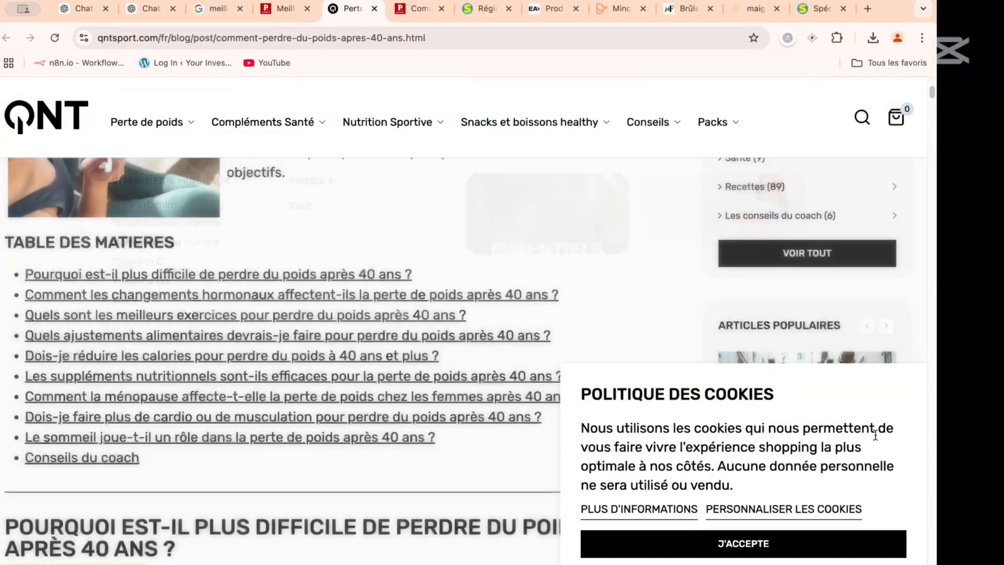
click(736, 546)
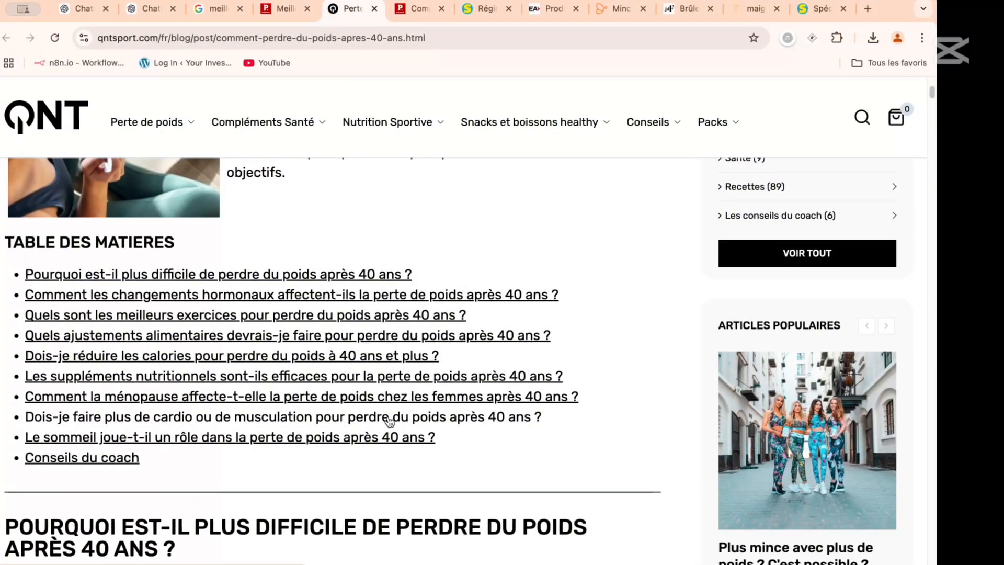
scroll(218, 232, down, 9)
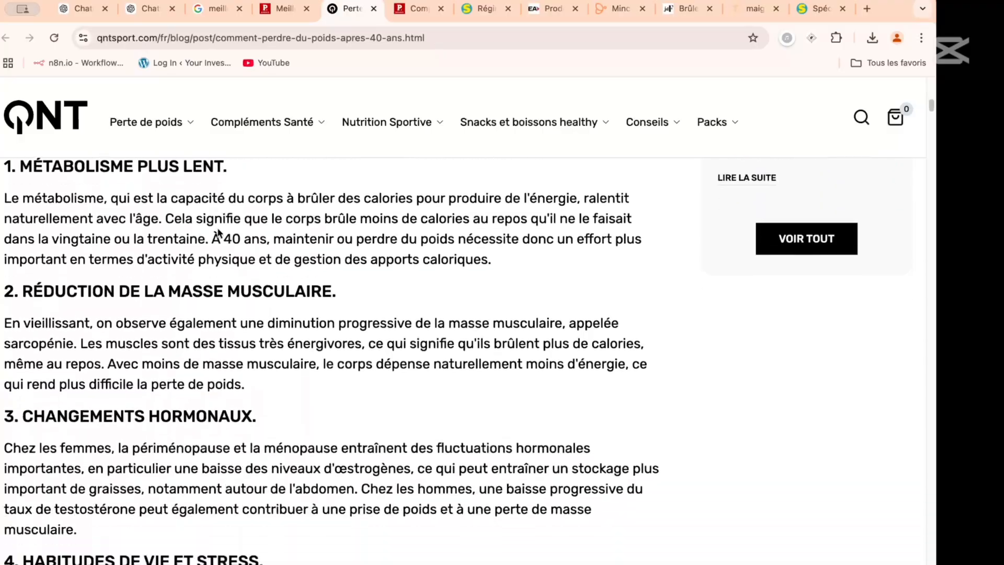
scroll(218, 232, down, 20)
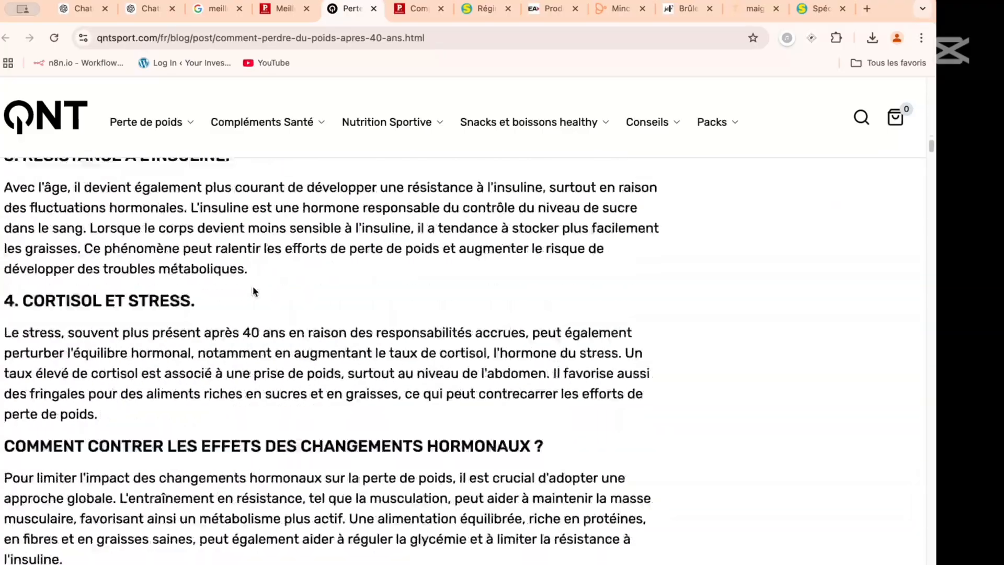
scroll(253, 287, down, 20)
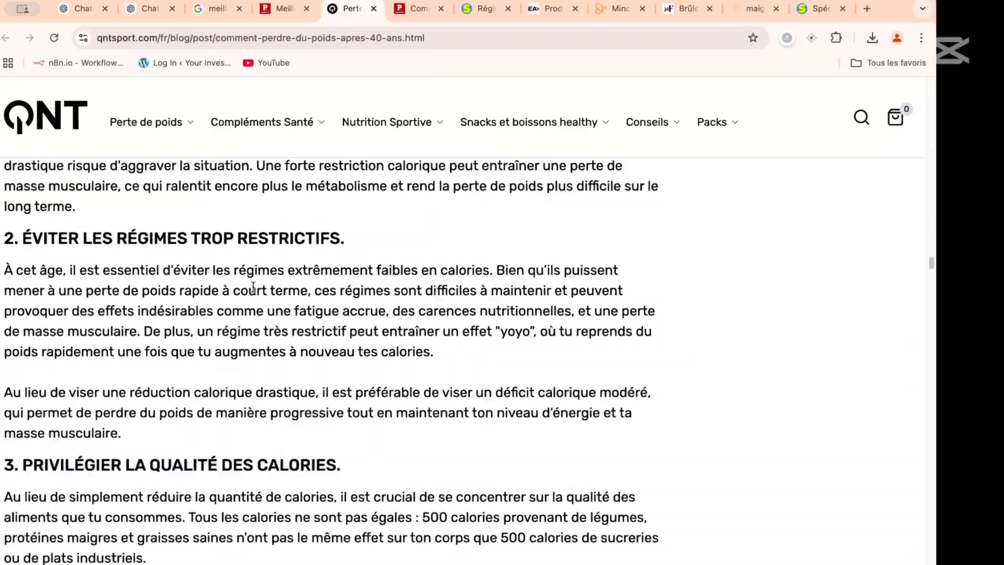
scroll(253, 288, down, 12)
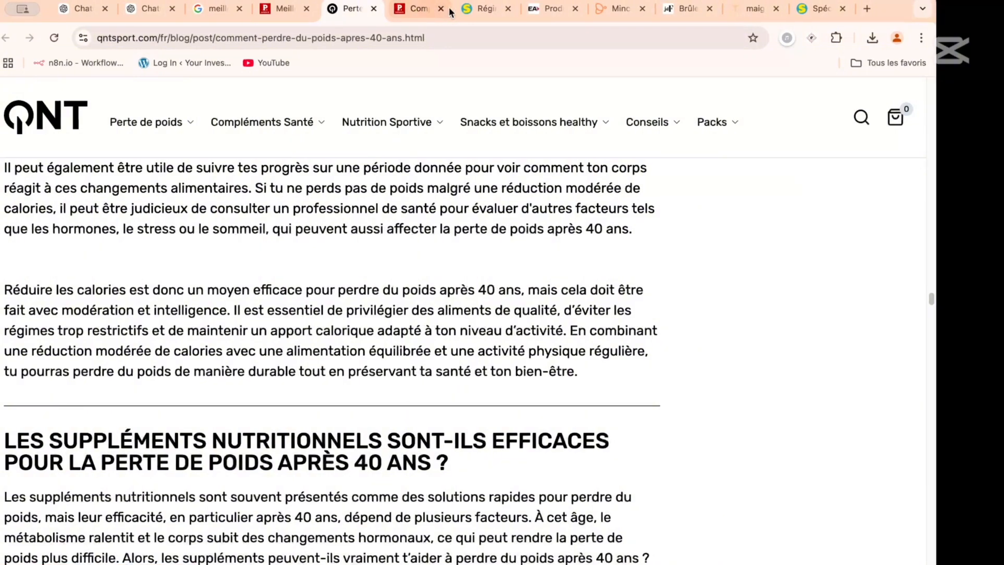
- Switch to the Le Point article on slimming supplements and follow the PhenQ link in its TOP 3 list to examine the product page
click(421, 10)
scroll(342, 279, down, 12)
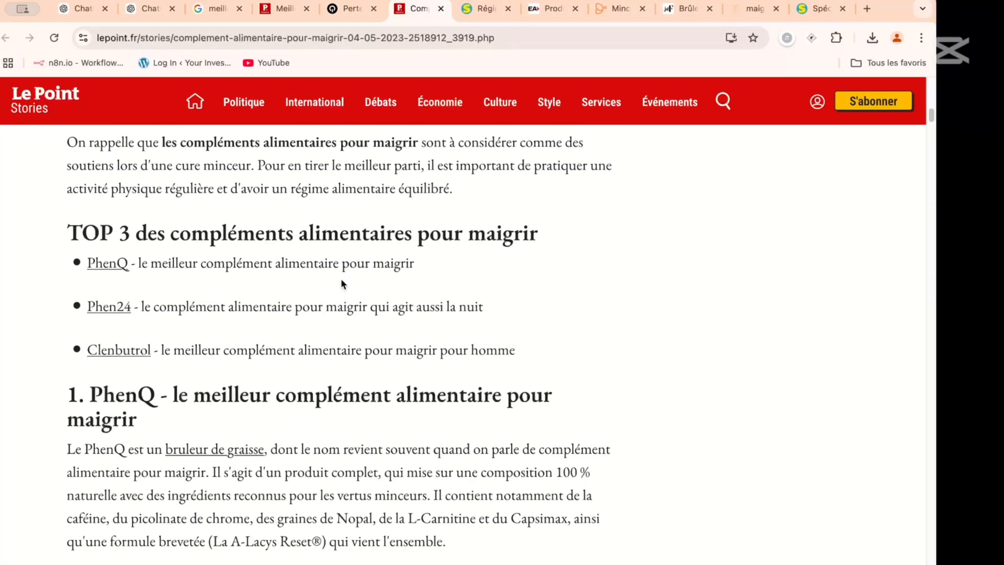
scroll(343, 283, up, 1)
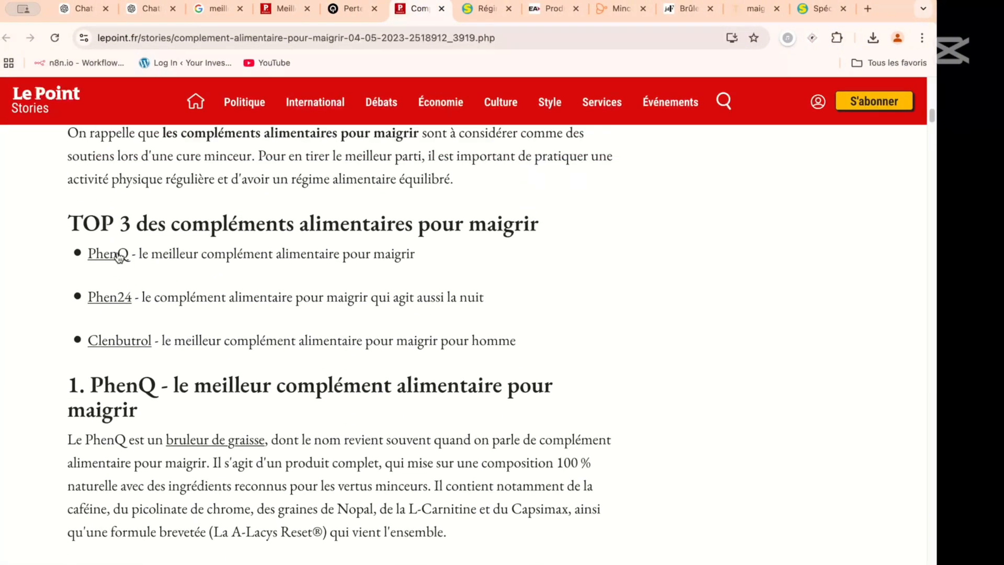
click(117, 254)
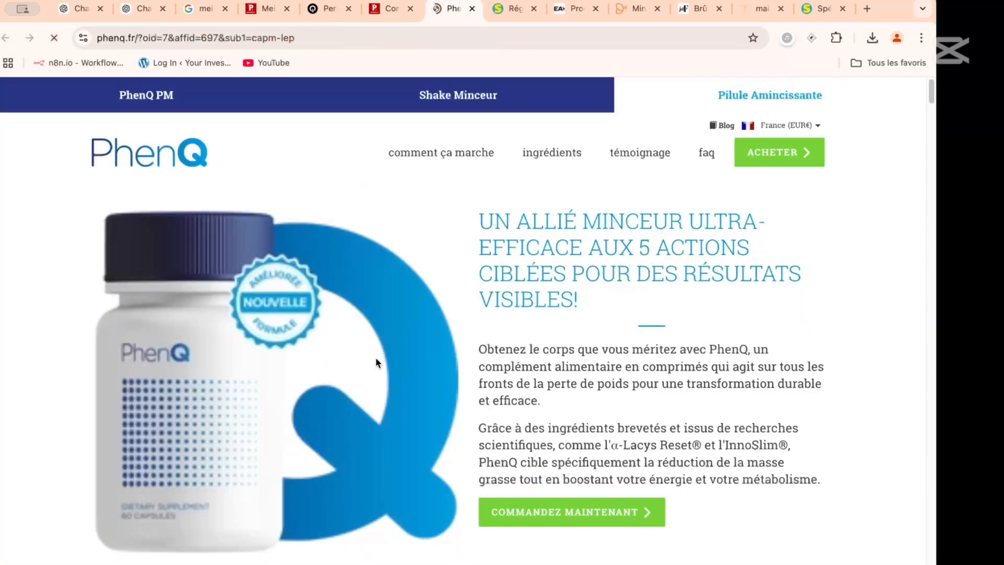
scroll(441, 252, down, 10)
scroll(441, 258, down, 3)
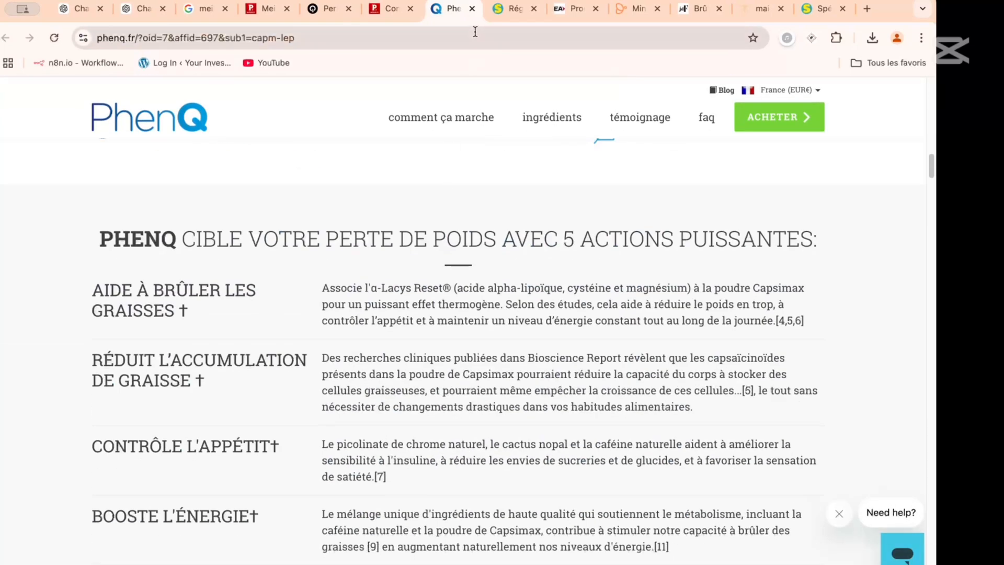
- Close the PhenQ product page and the Le Point article on slimming supplements
click(471, 8)
scroll(286, 231, down, 1)
scroll(285, 230, down, 3)
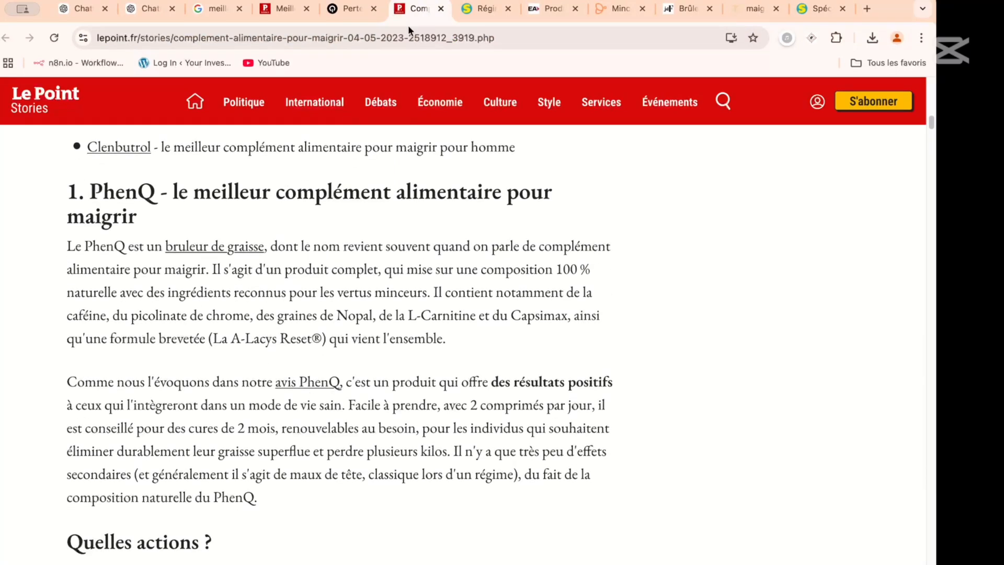
click(443, 9)
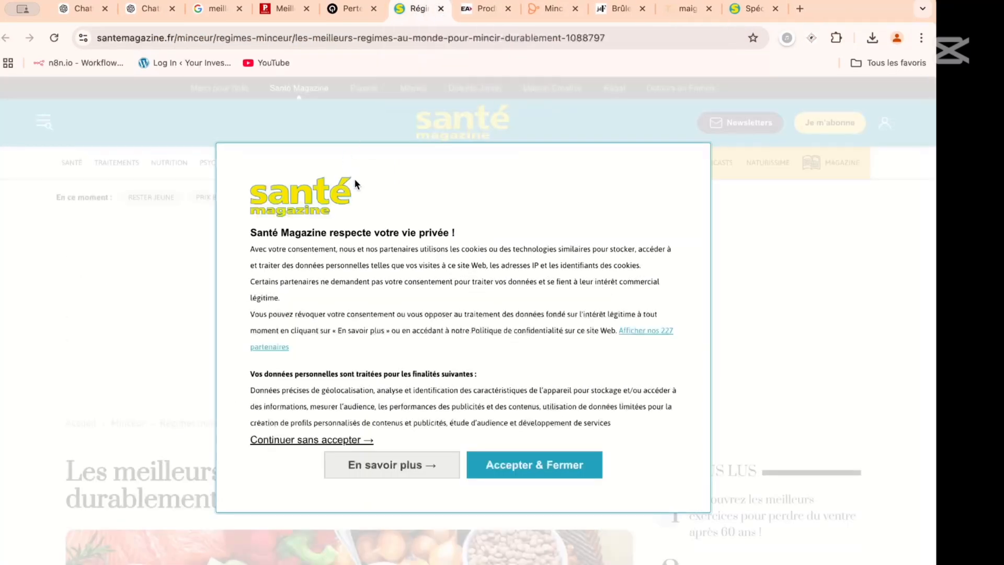
- Accept the Santé Magazine cookies and skim the article on the world's best diets for lasting slimming
click(473, 468)
scroll(483, 467, down, 12)
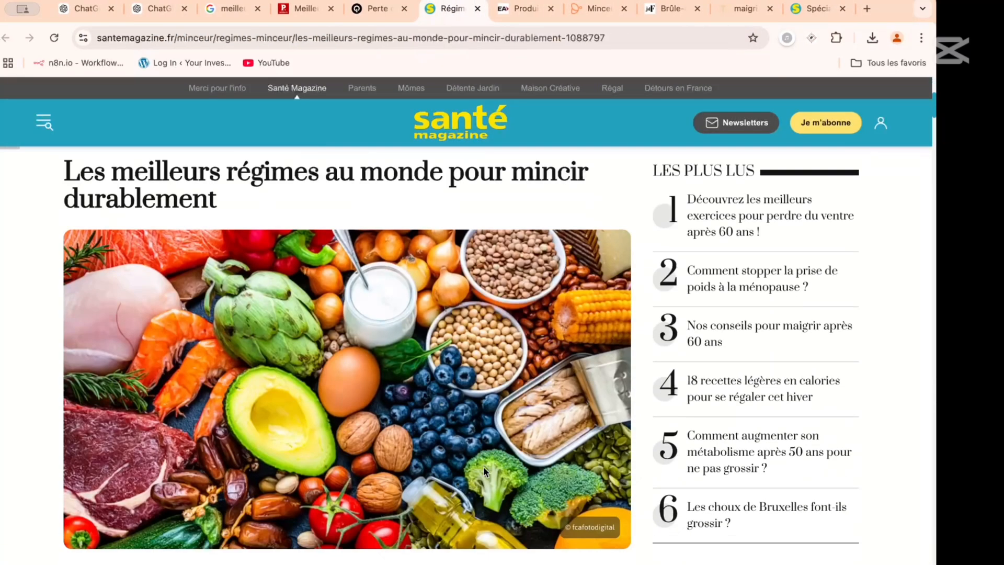
scroll(483, 467, down, 15)
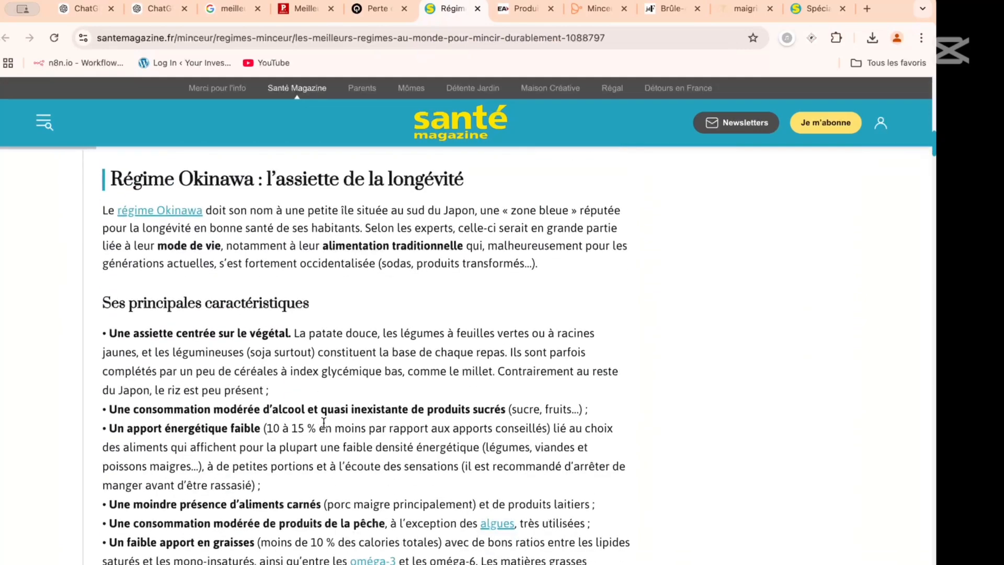
scroll(324, 422, down, 10)
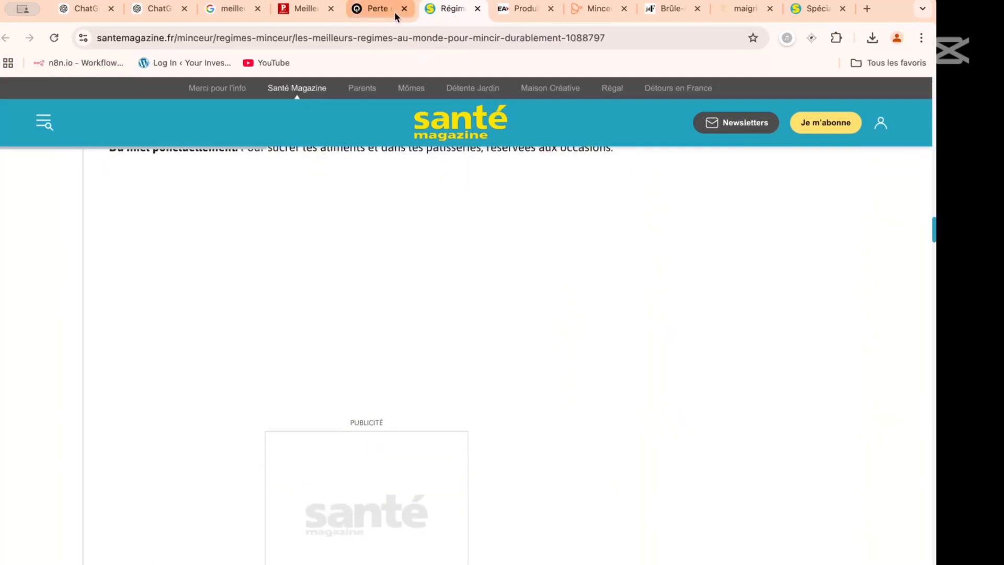
- Switch to the EA FIT Sèche-Minceur page, dismiss the promo pop-up and examine the category description and product listings
click(517, 8)
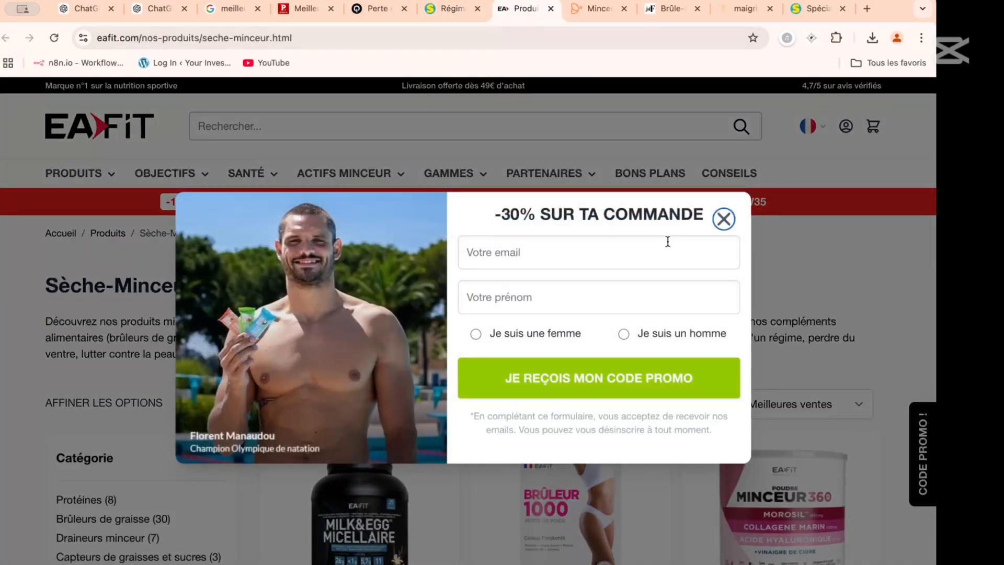
click(724, 219)
scroll(328, 264, down, 3)
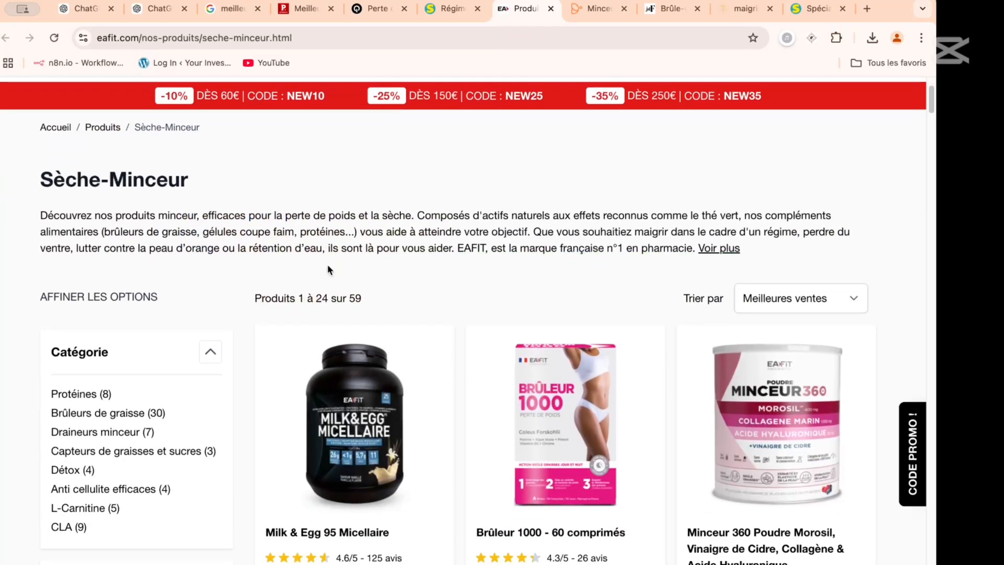
scroll(188, 198, down, 6)
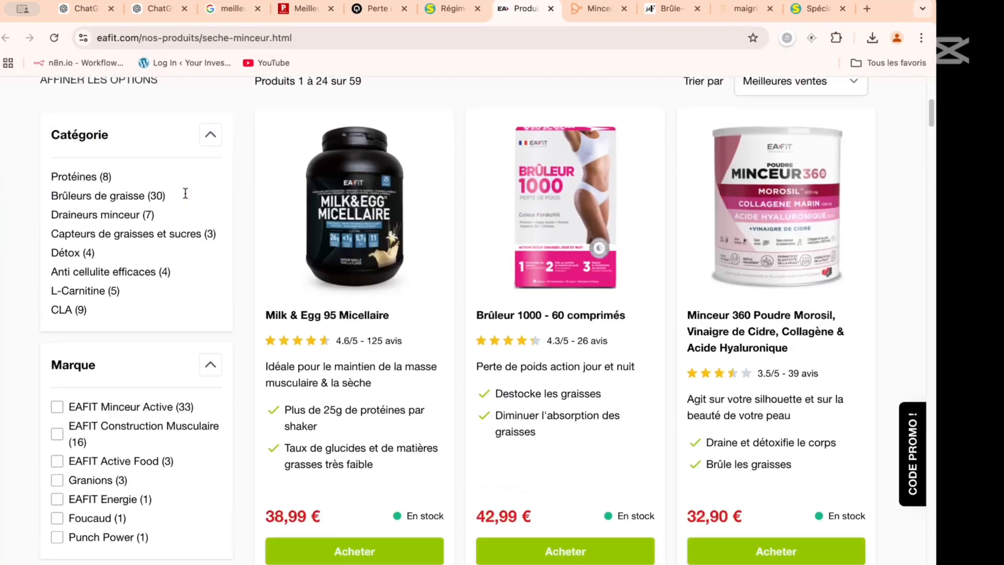
scroll(186, 199, up, 9)
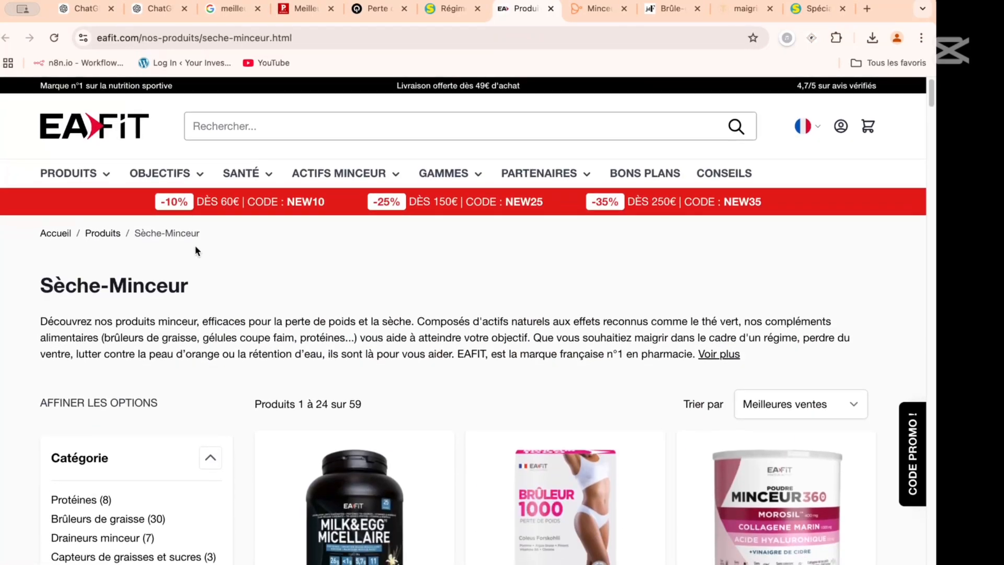
scroll(144, 296, down, 20)
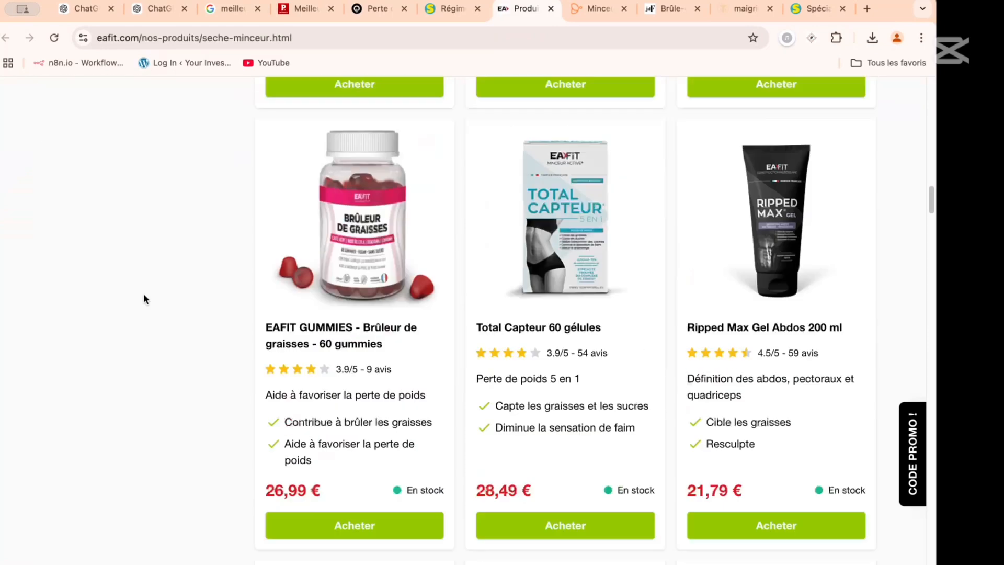
scroll(143, 297, down, 12)
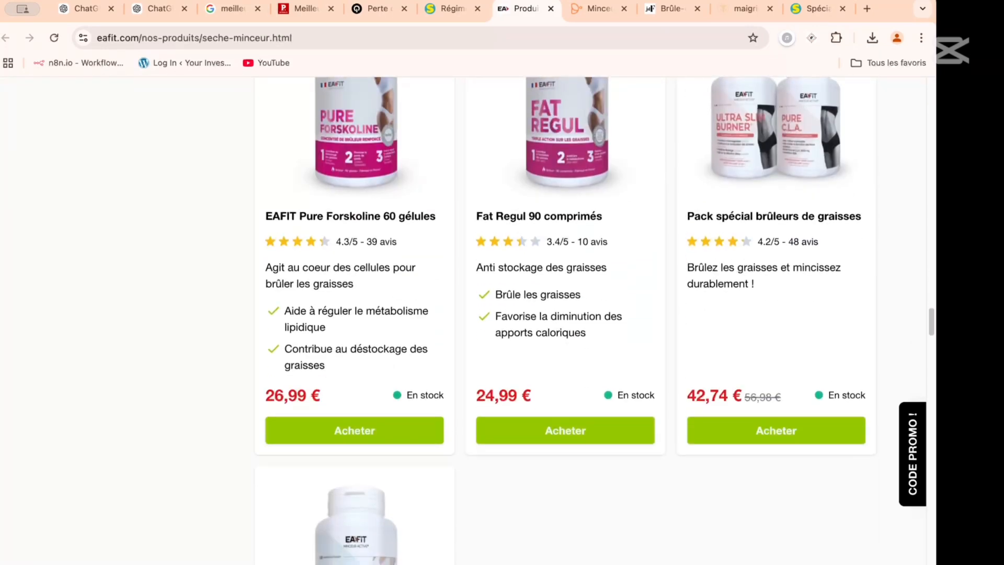
- Switch to the Cocooncenter article on men's weight loss, continue on Cocooncenter.com and examine its introduction, headings and author section
click(597, 10)
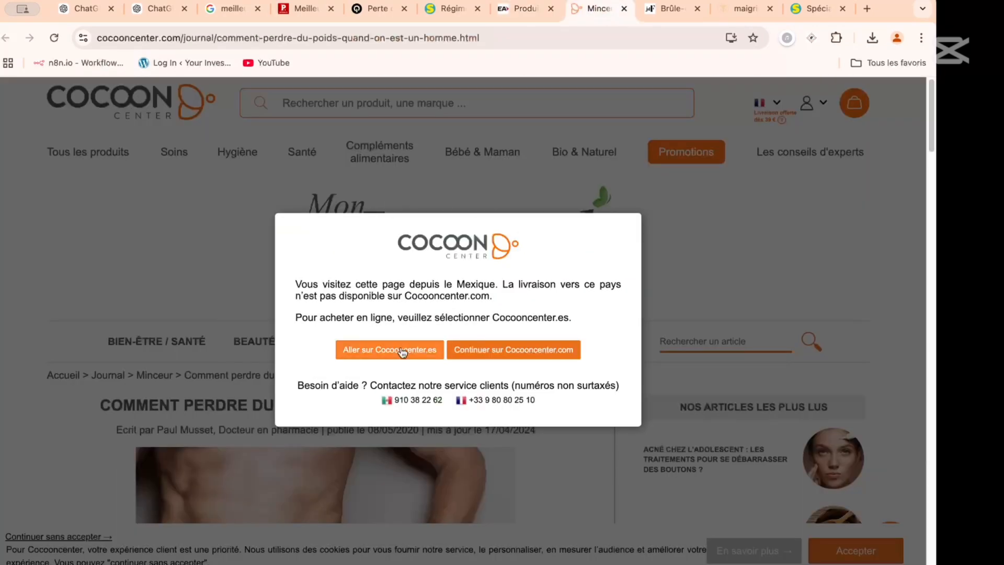
click(472, 350)
scroll(376, 257, down, 13)
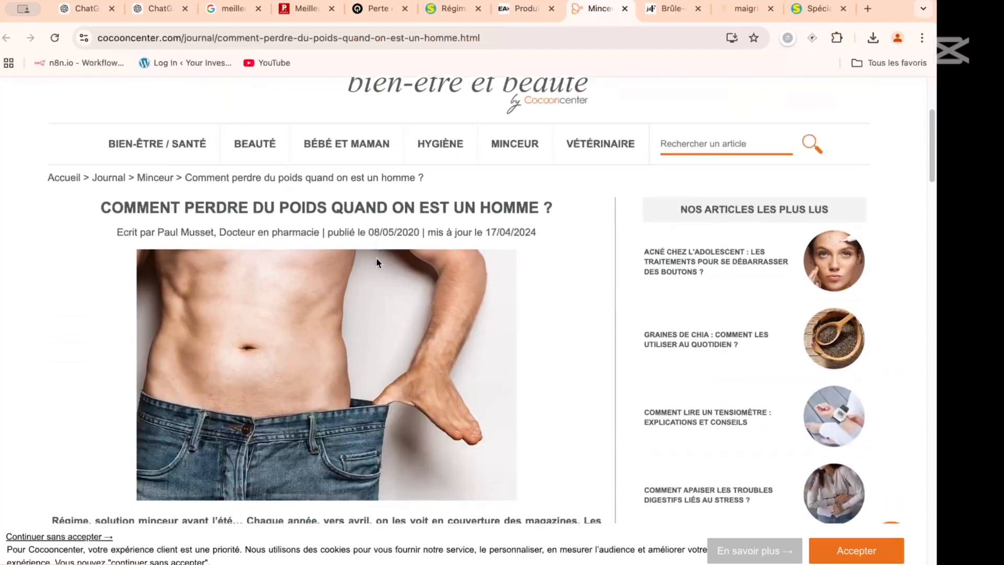
scroll(260, 299, down, 8)
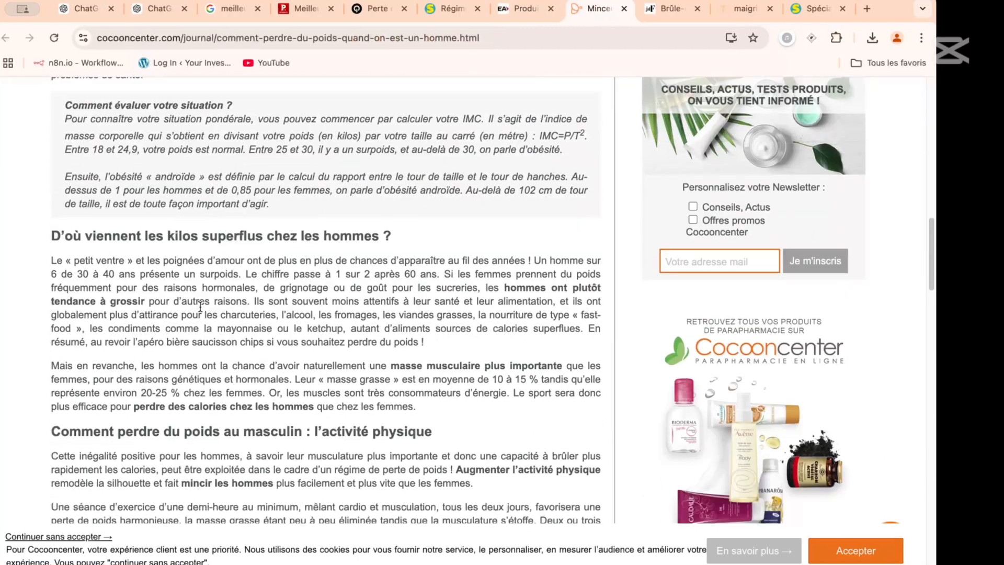
scroll(207, 240, down, 16)
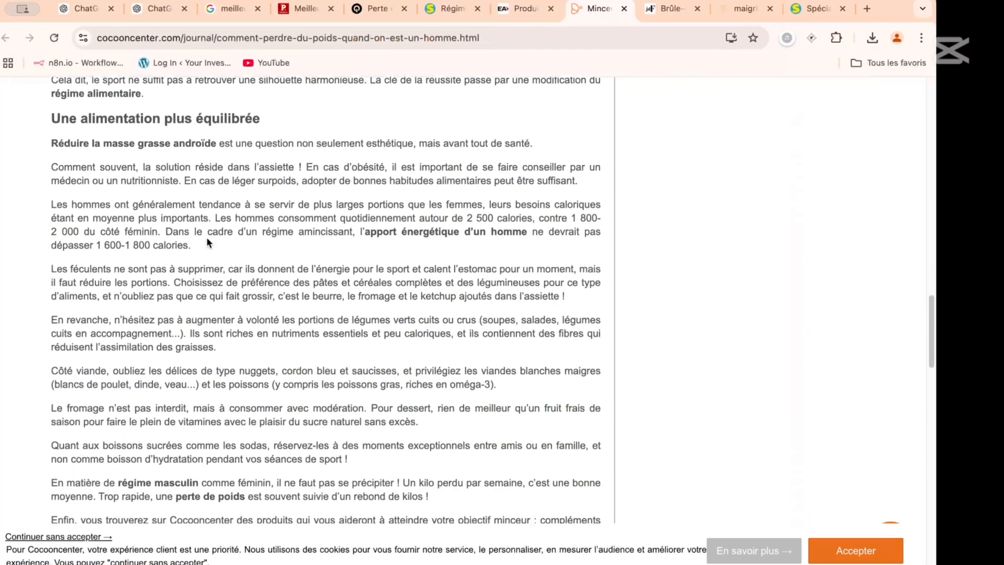
scroll(208, 243, down, 6)
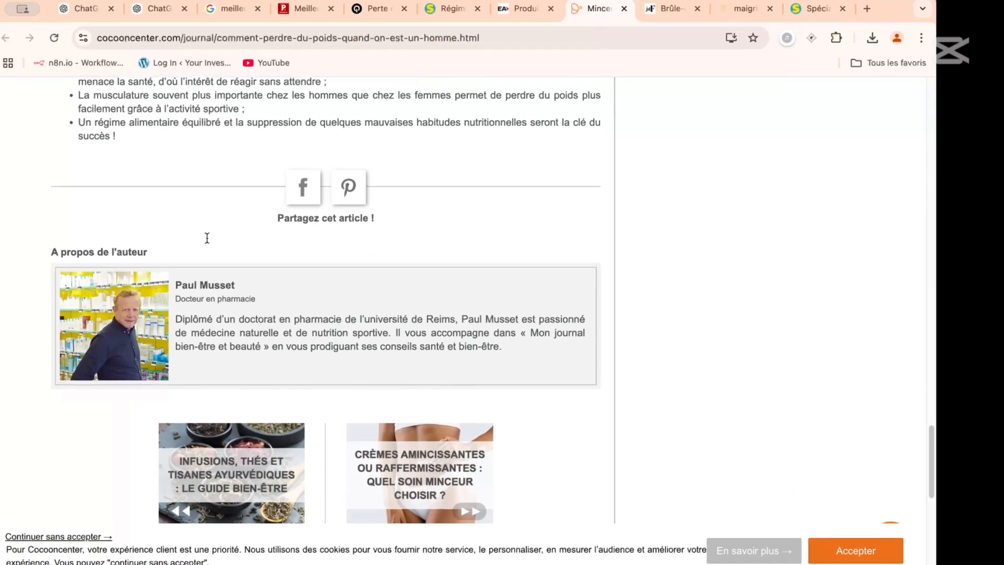
scroll(207, 238, up, 20)
scroll(207, 238, up, 9)
scroll(207, 238, down, 11)
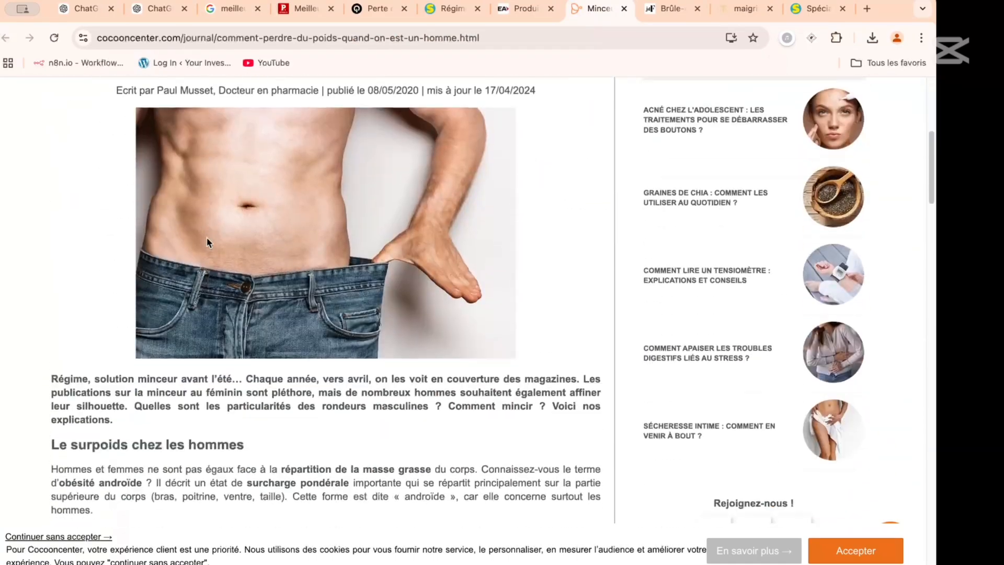
scroll(208, 241, up, 8)
scroll(206, 237, down, 7)
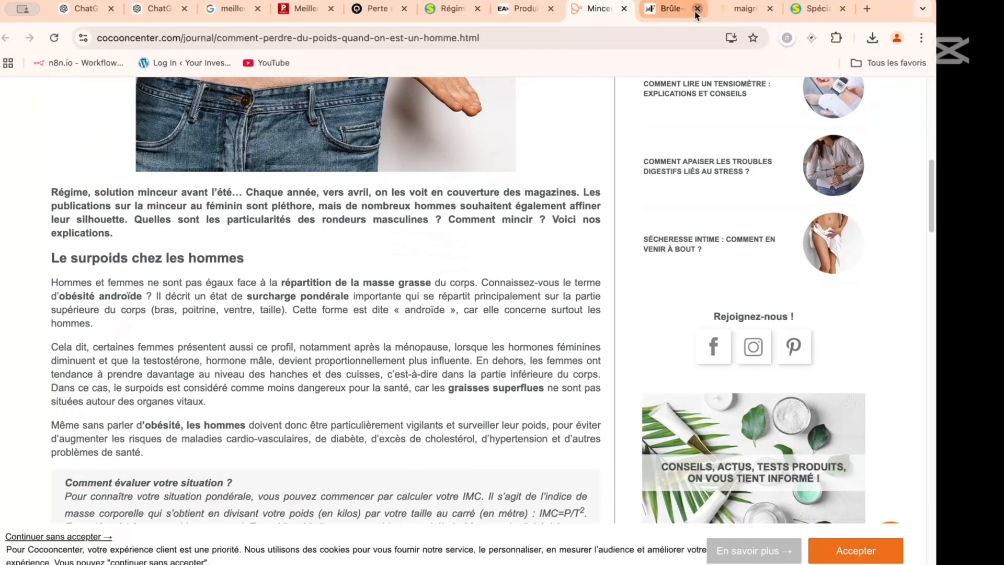
- Close the Journal des Femmes "Brûle-graisse" tab and review the Cocooncenter article's sections on excess weight, physical activity and balanced eating
scroll(477, 161, up, 10)
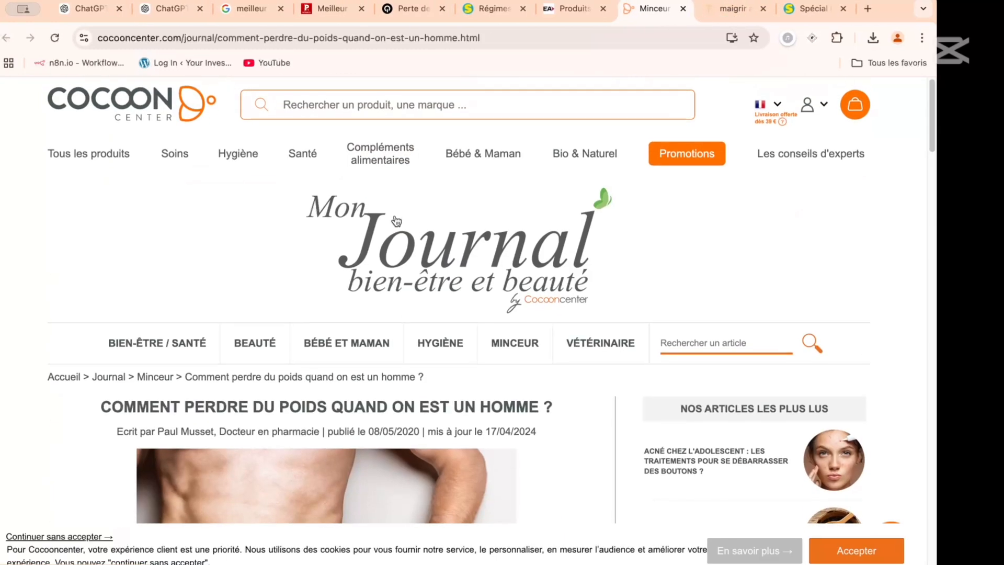
scroll(267, 325, down, 8)
scroll(267, 325, down, 7)
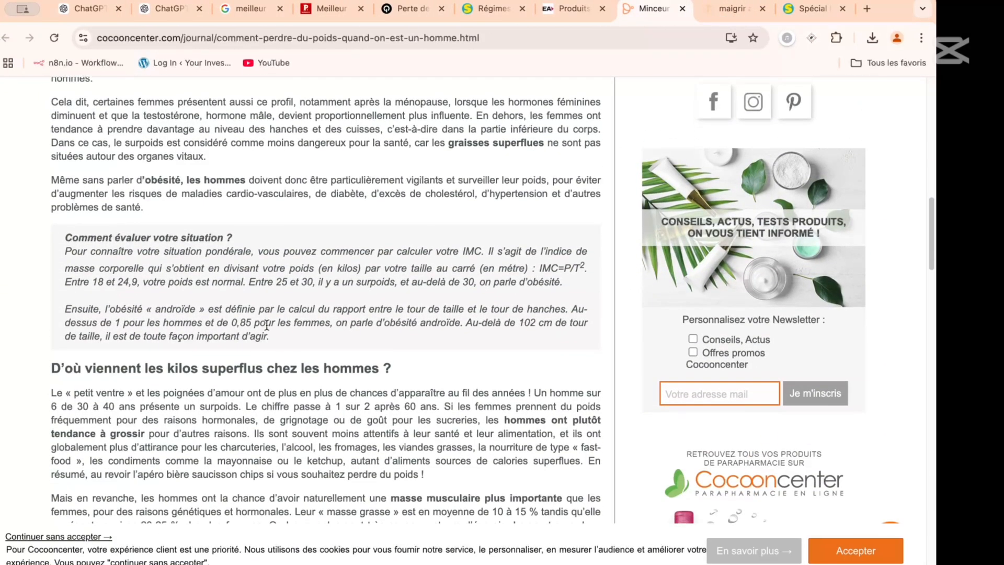
scroll(293, 306, down, 7)
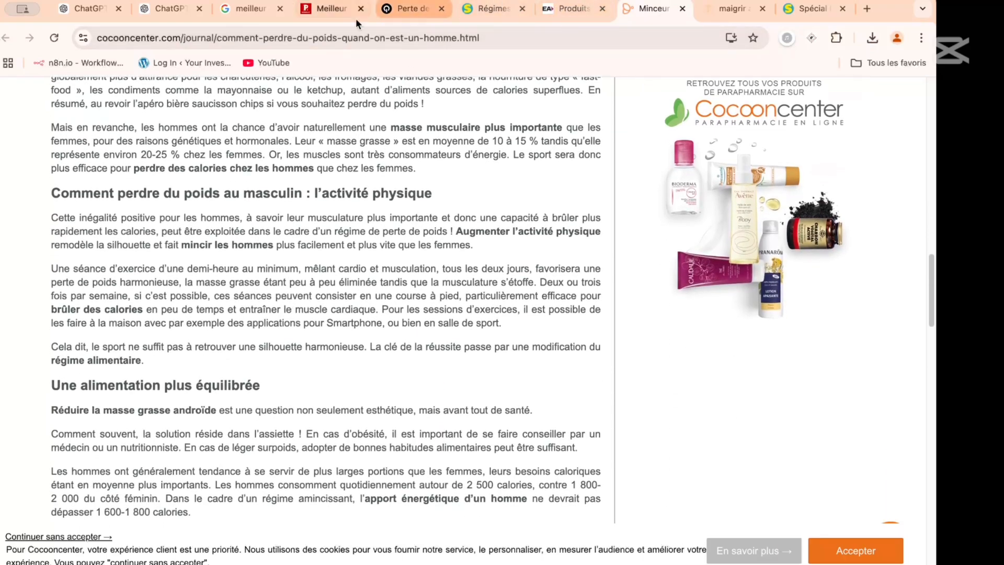
- Return to the Le Point article on the best fat burners, clear the text selection and review its Ketocharge sections
click(330, 12)
scroll(312, 284, up, 15)
scroll(312, 284, up, 10)
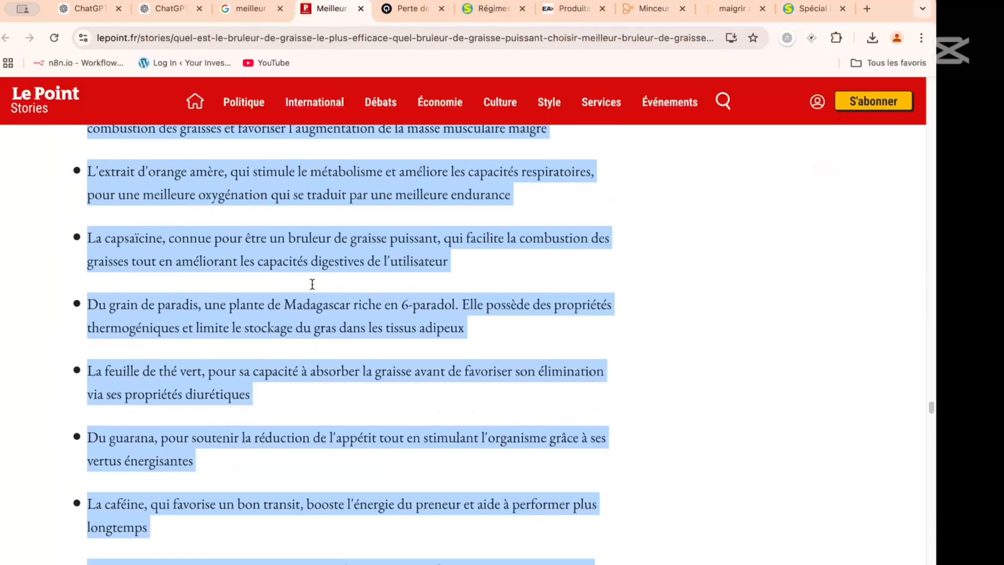
click(314, 288)
scroll(313, 286, up, 5)
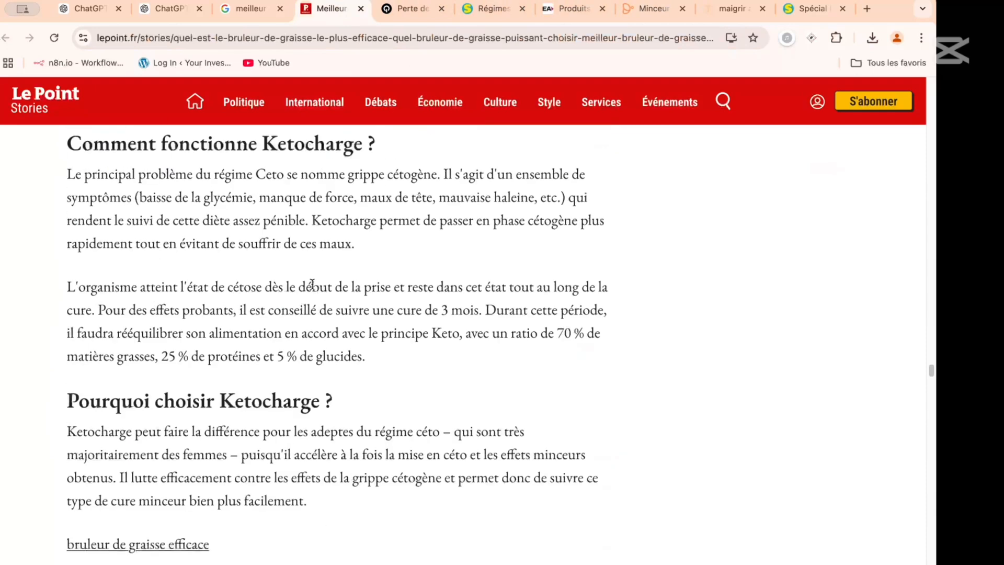
scroll(312, 284, up, 4)
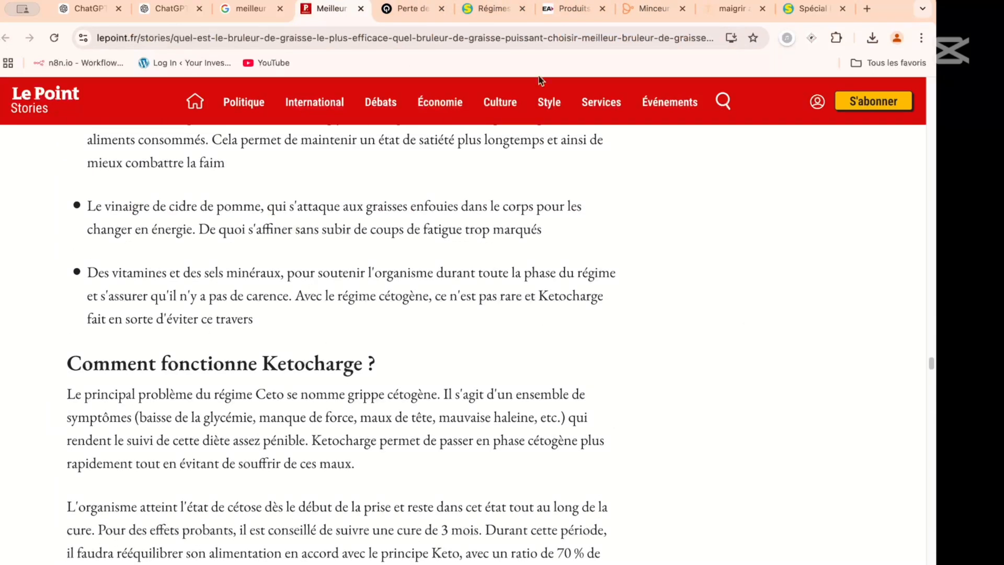
- Search Google in a new tab for "avis ketocharge" and open the Home Fit Training review
click(867, 8)
text(avis )
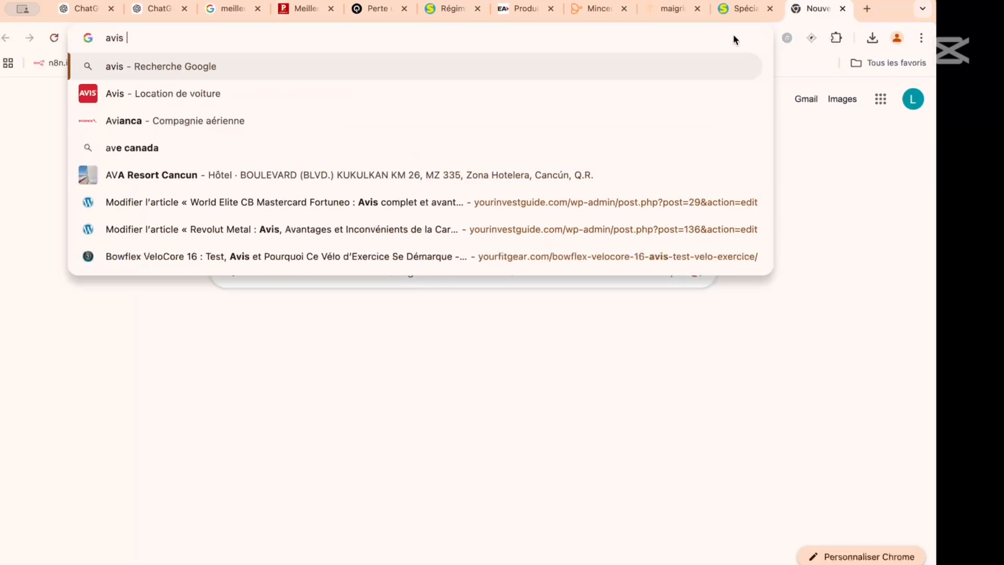
text(ketocharge)
key(Return)
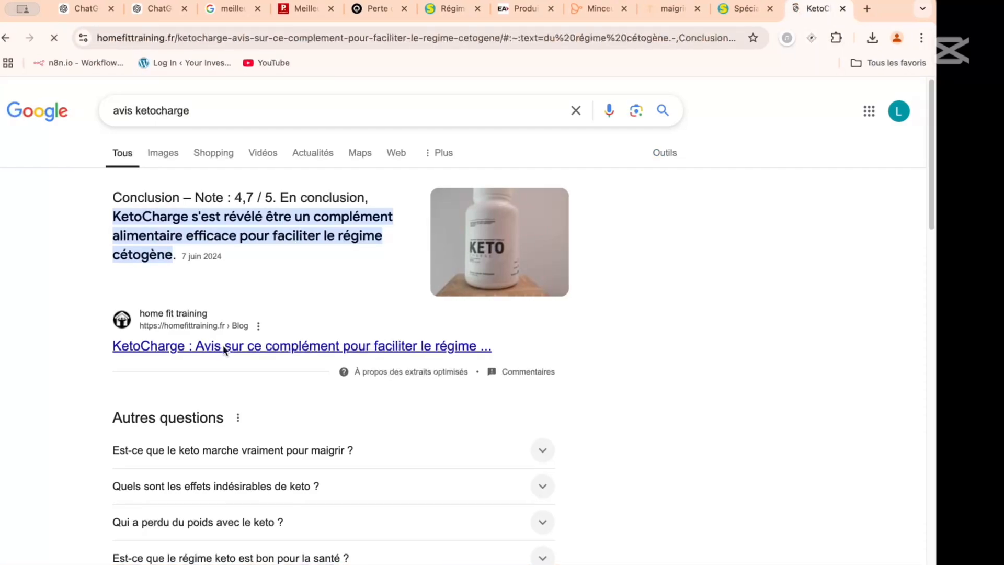
- Review the Home Fit Training KetoCharge article's ingredient sections, test results, analysis, conclusion and author section
scroll(321, 251, down, 20)
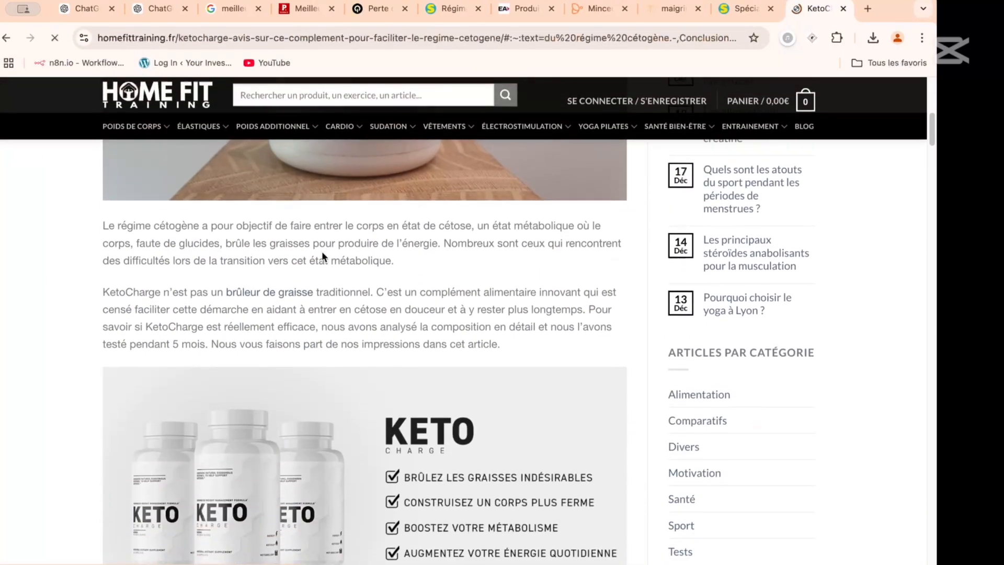
scroll(320, 252, down, 20)
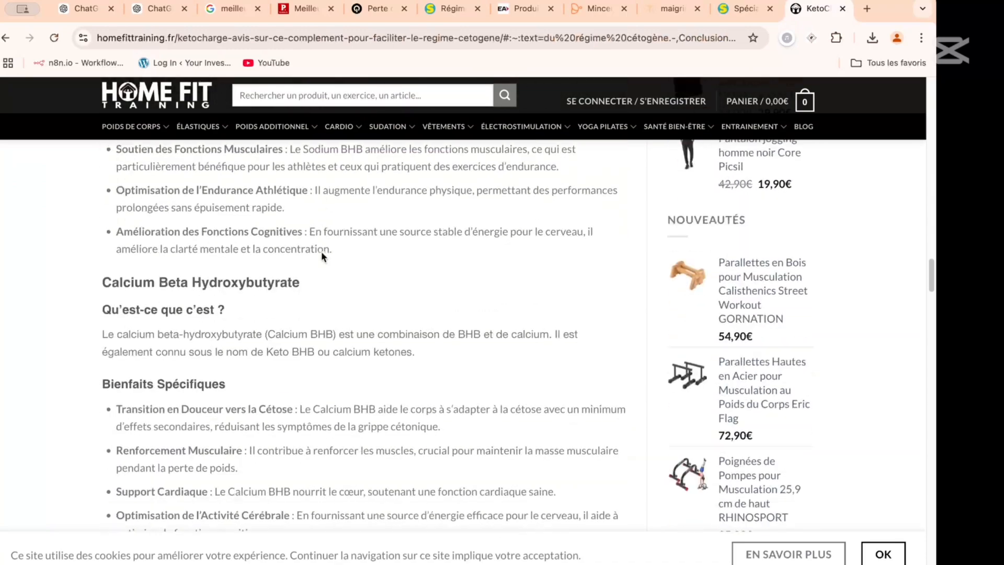
scroll(320, 256, down, 20)
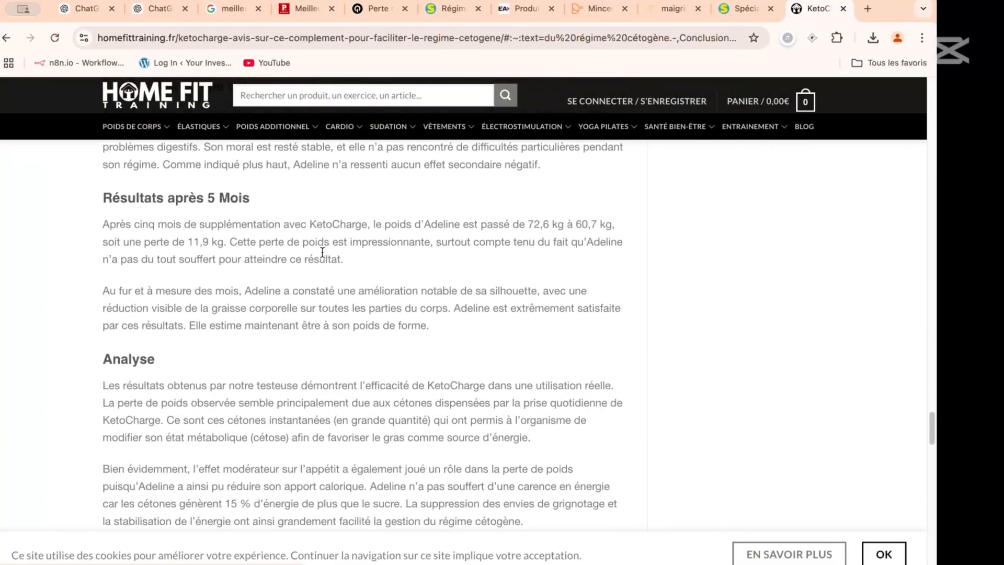
scroll(323, 257, down, 7)
scroll(322, 251, up, 2)
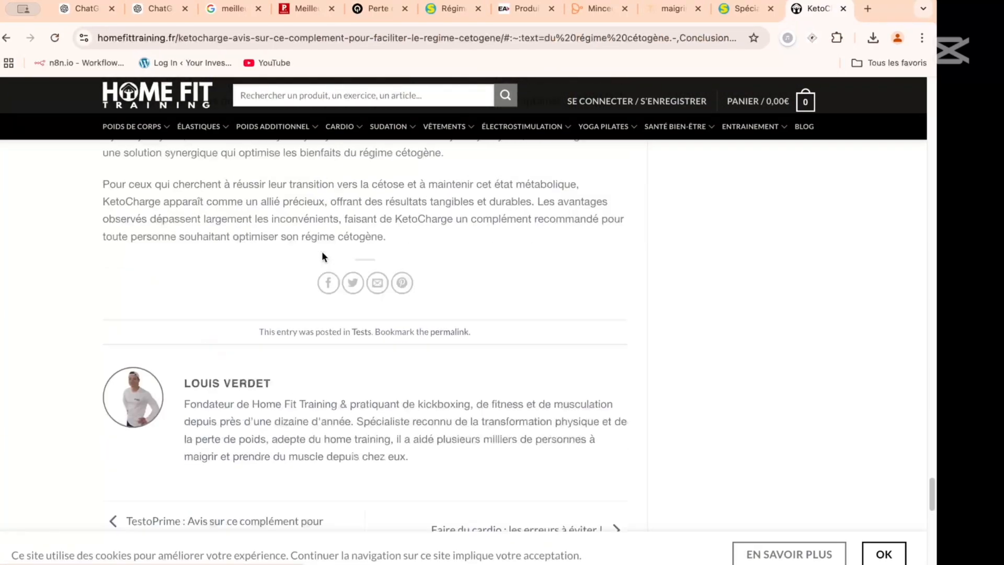
scroll(321, 251, down, 2)
scroll(321, 251, up, 5)
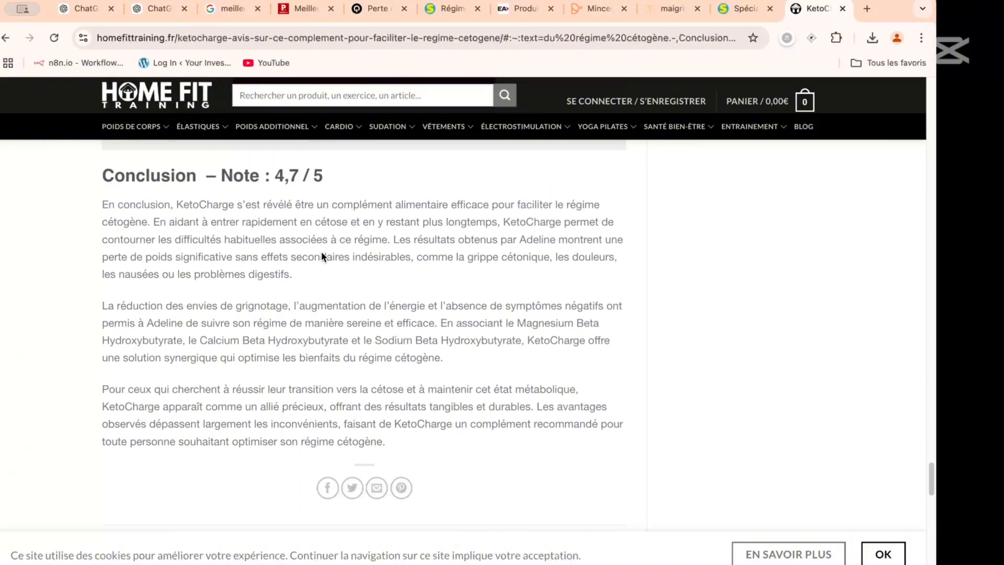
scroll(321, 251, down, 6)
scroll(321, 251, up, 2)
- Select the KetoCharge review's content from its title down to the final conclusion paragraph and switch to the other application
scroll(321, 252, down, 1)
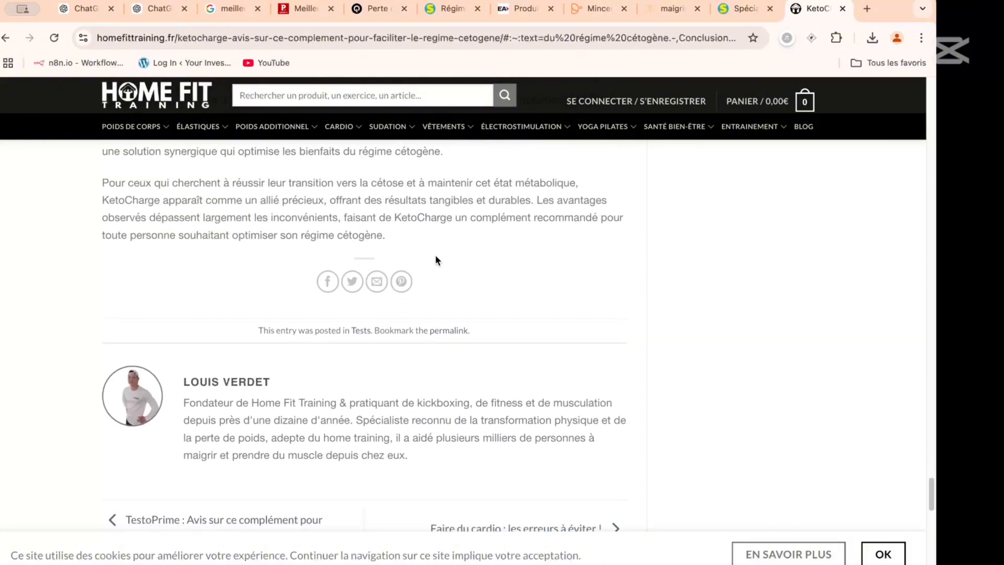
drag(421, 239, 161, 230)
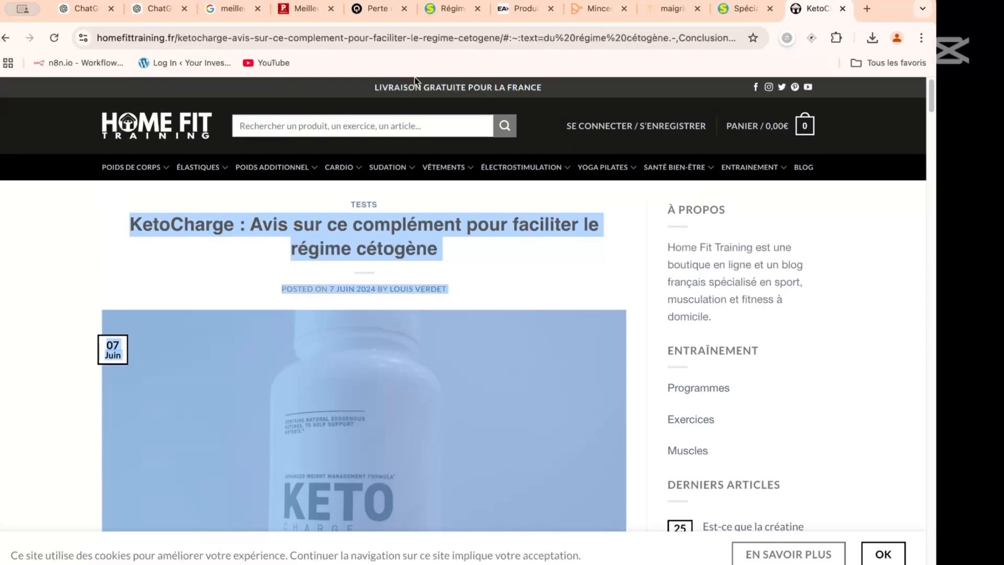
key(super+Tab)
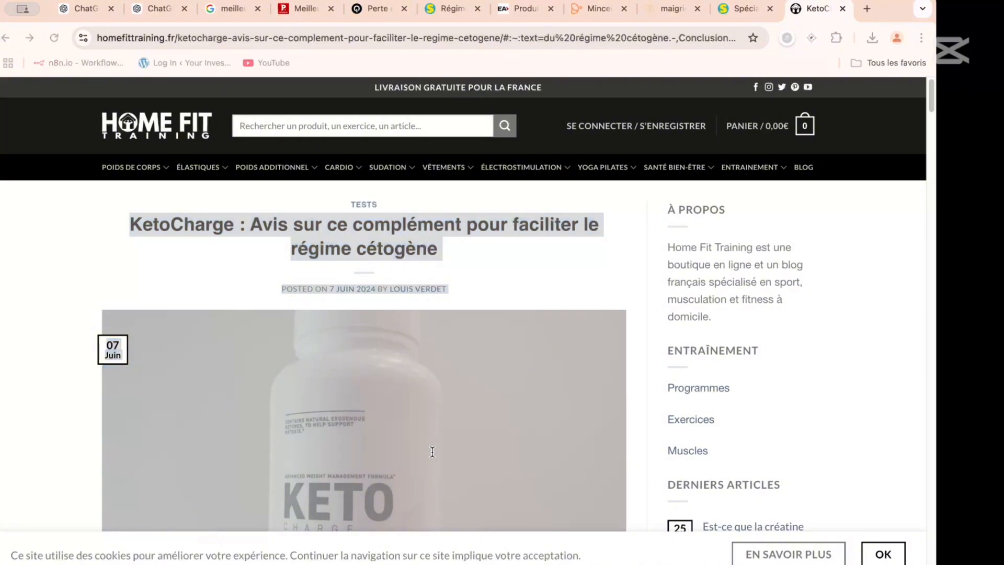
- Return to the Le Point fat burner article, find the section on Burn and search Google for "avis burn"
click(742, 8)
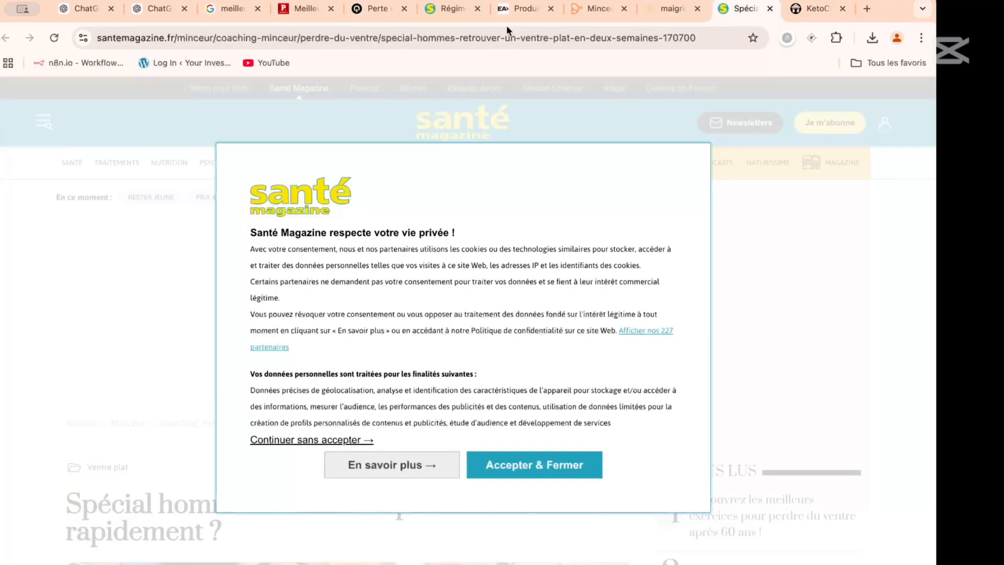
click(310, 9)
scroll(186, 272, up, 10)
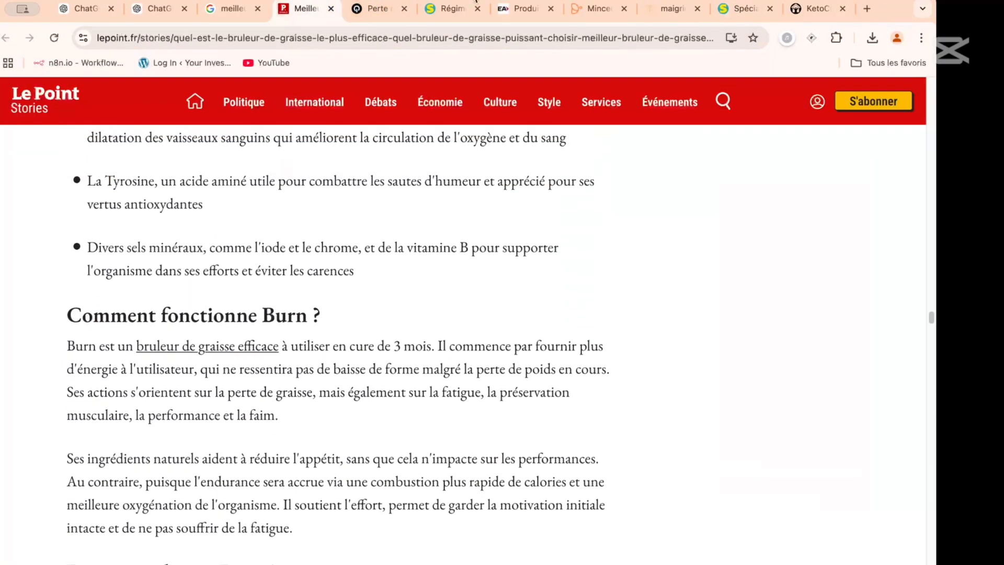
click(459, 37)
text(av)
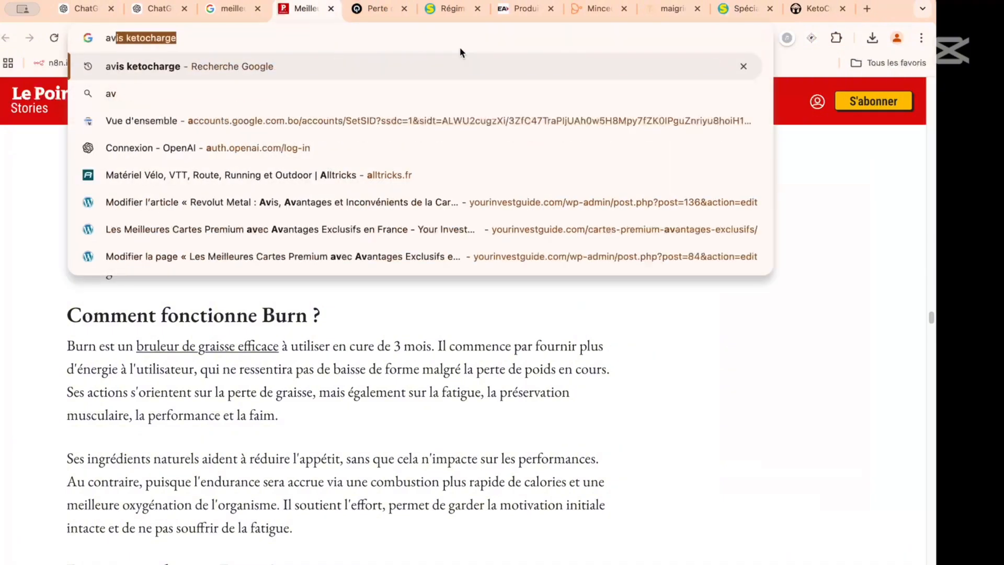
text(is burn)
key(Return)
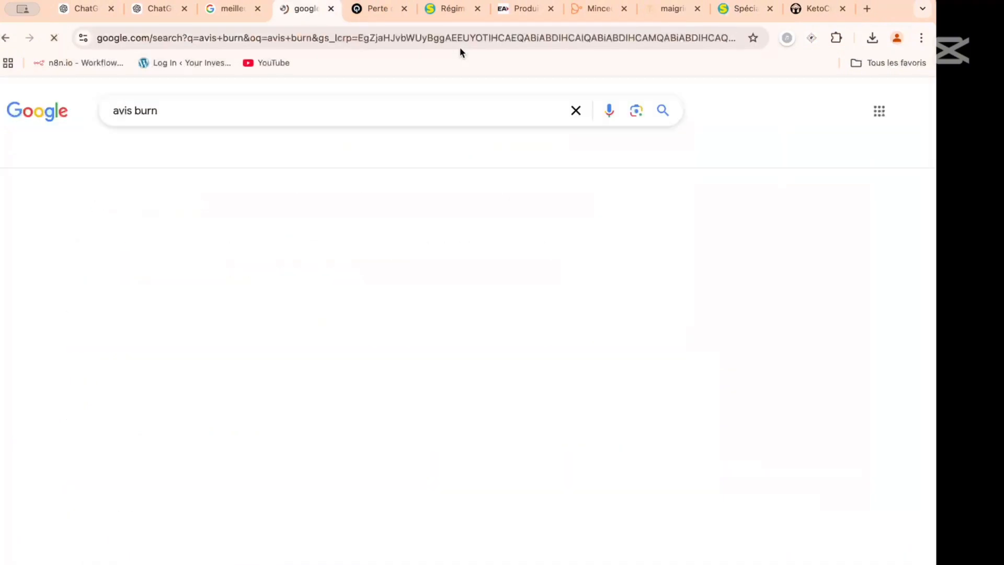
- Refine the Google search to "avis burn produit minceur"
scroll(264, 228, down, 1)
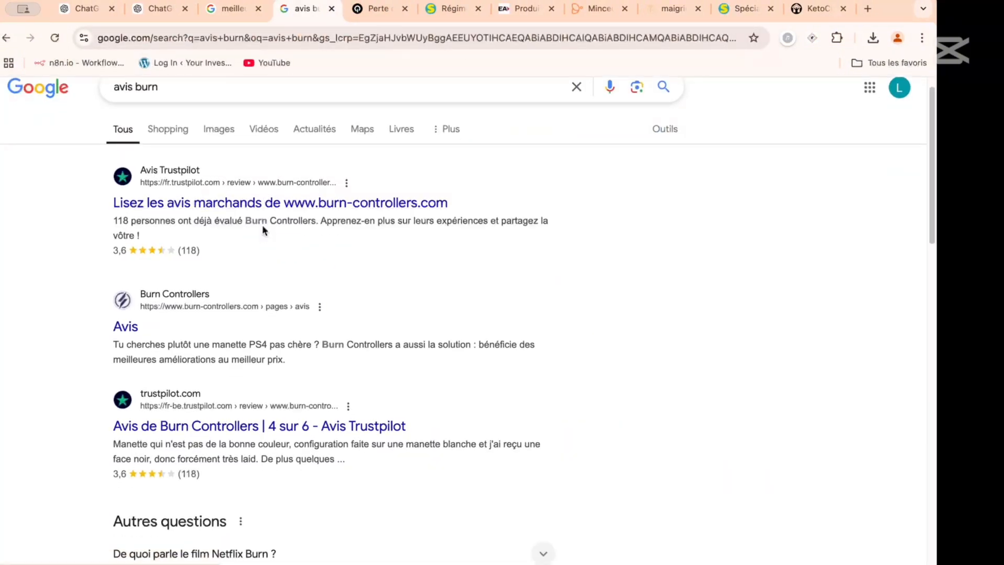
click(207, 93)
text(pr)
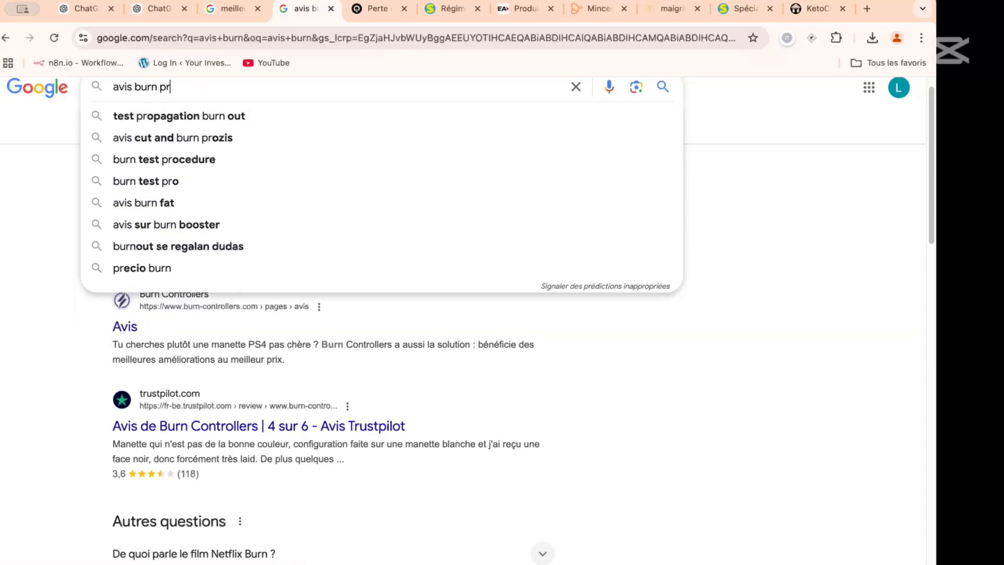
text(oduit minceur)
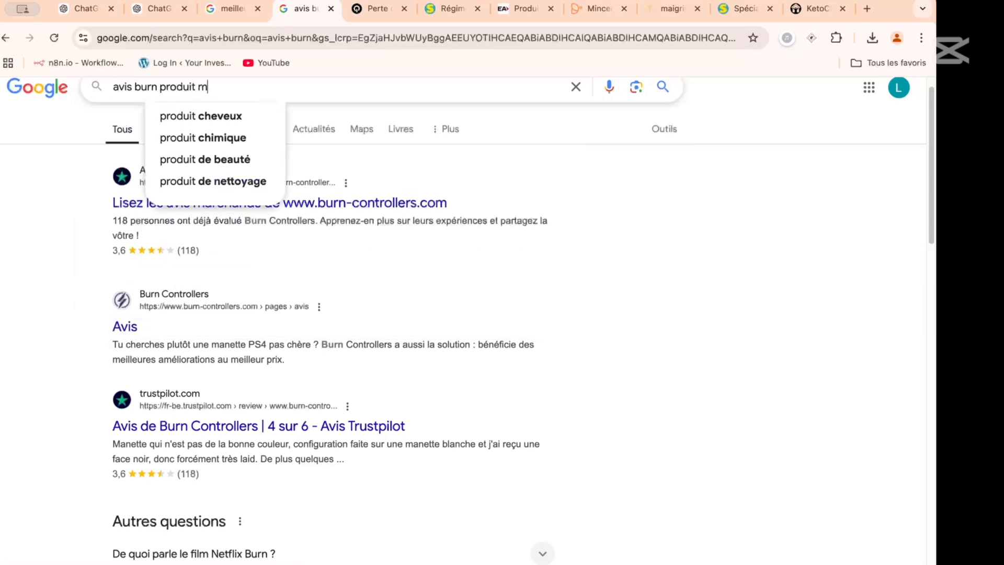
key(Return)
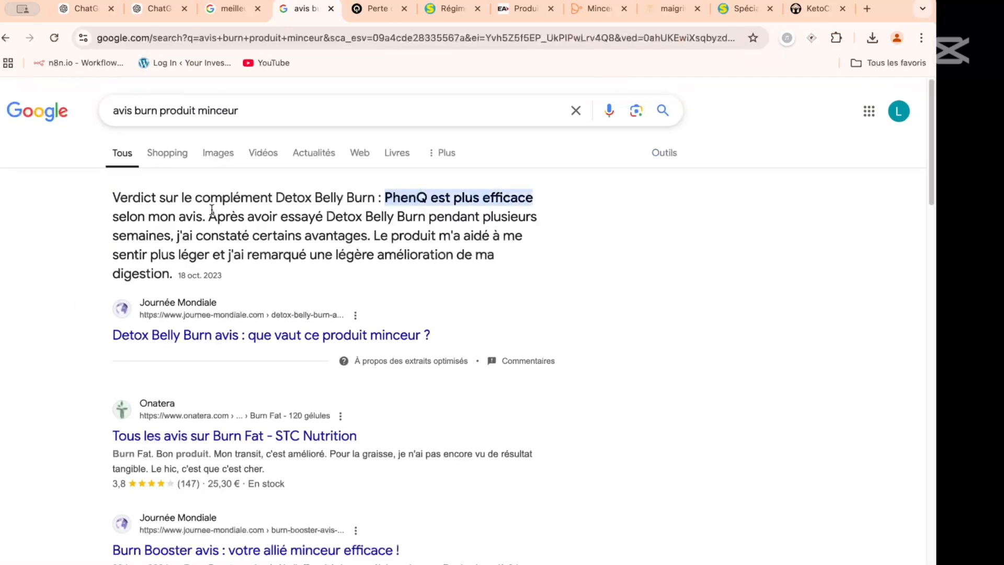
- Open Journée Mondiale's Detox Belly Burn review from the search results and accept the site's cookies
scroll(225, 282, down, 1)
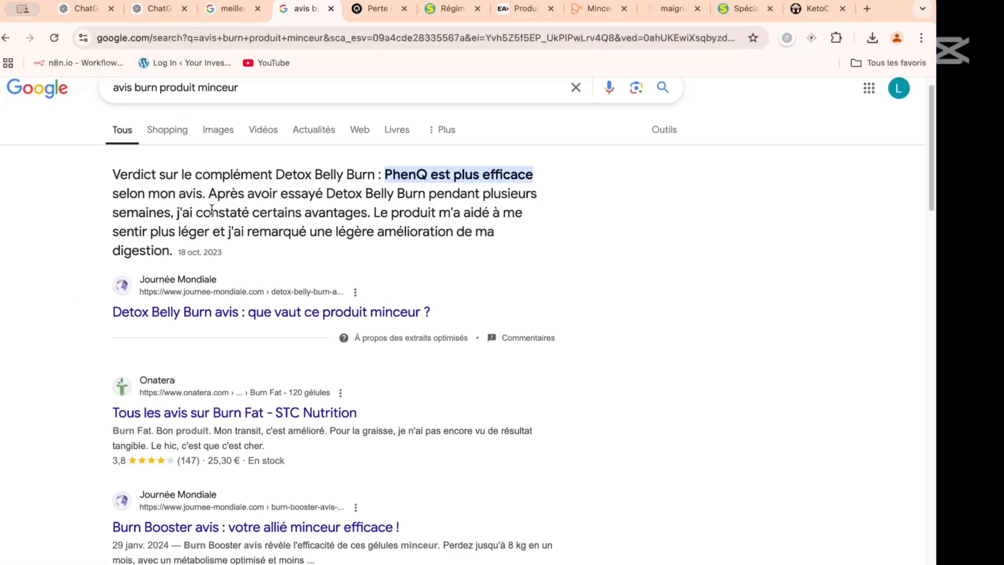
click(236, 316)
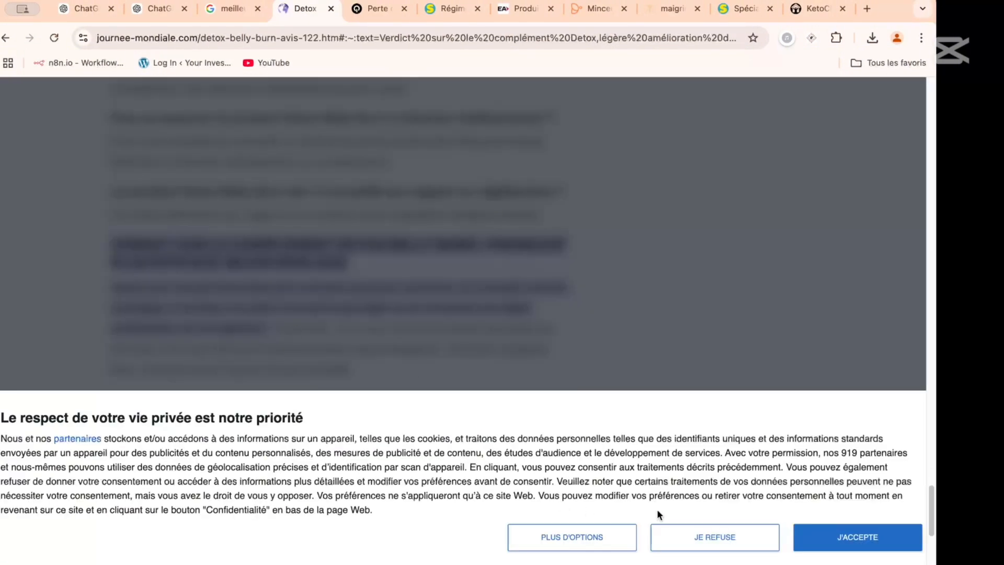
click(815, 536)
scroll(345, 369, up, 20)
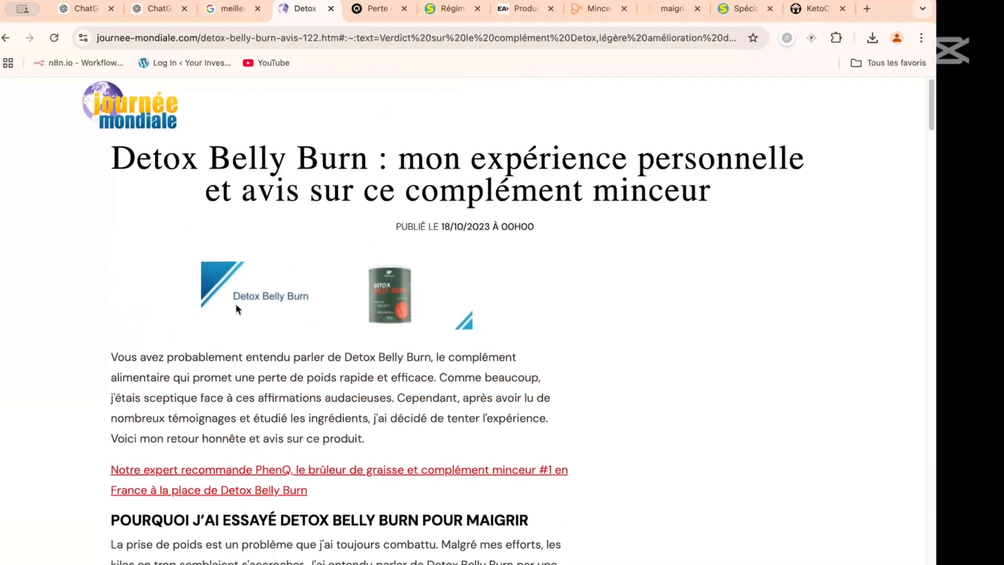
- Select the Detox Belly Burn article from its title through the closing paragraph on PhenQ and switch to the other application
scroll(184, 254, down, 5)
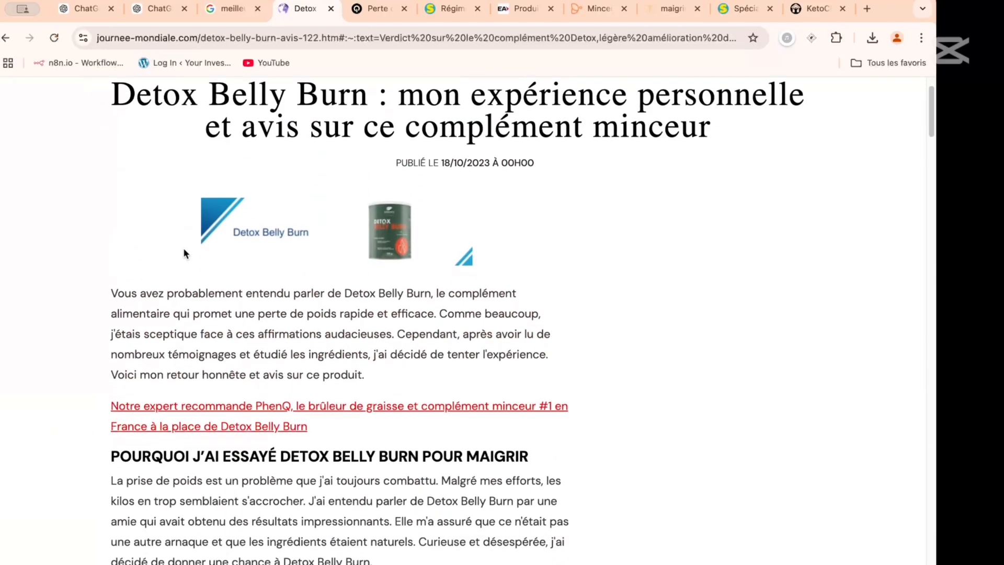
scroll(114, 189, up, 5)
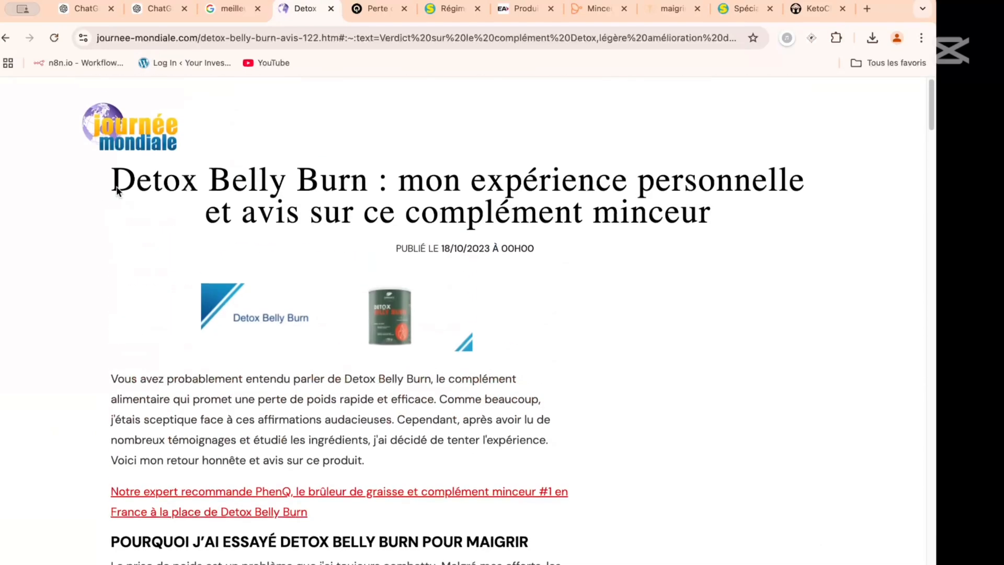
mouse_move(114, 162)
mouse_down()
mouse_move(246, 488)
mouse_move(245, 562)
mouse_move(298, 502)
mouse_move(303, 562)
mouse_move(309, 170)
mouse_move(383, 297)
mouse_move(347, 214)
mouse_move(364, 232)
mouse_up()
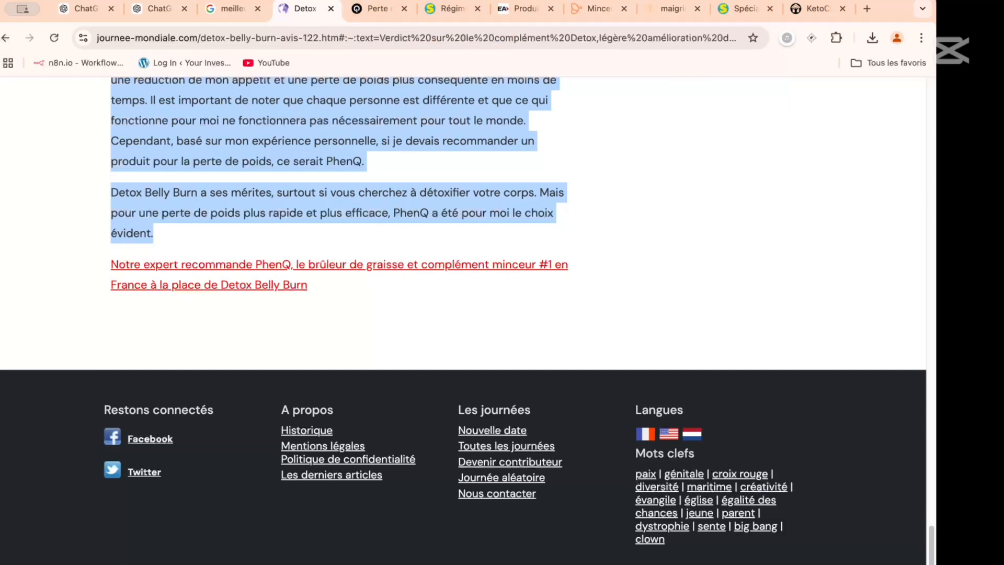
key(super+Tab)
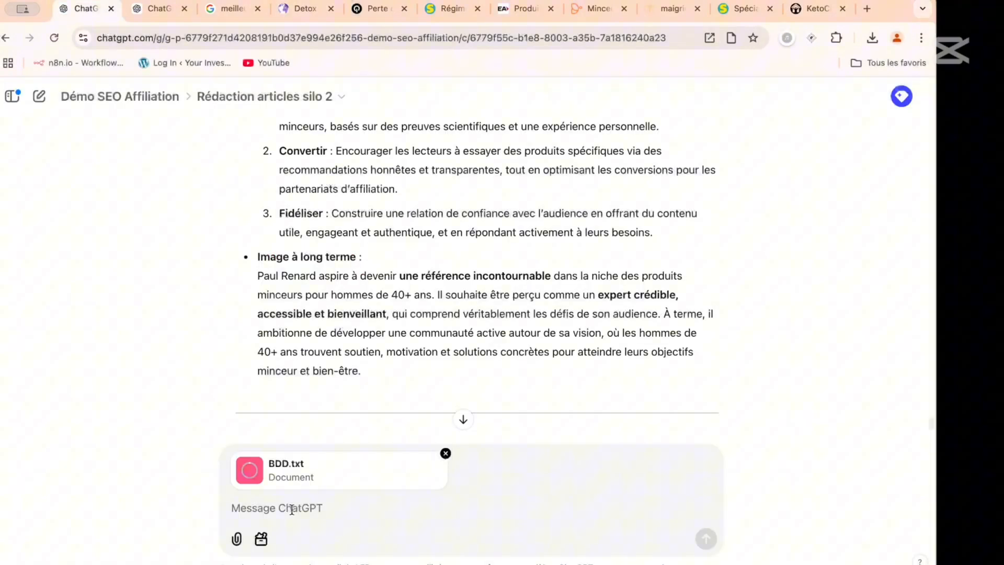
- Start the ChatGPT message accompanying BDD.txt with "utilise les articles dans BDD pour creer une liste optimisee de H2 H3"
click(292, 508)
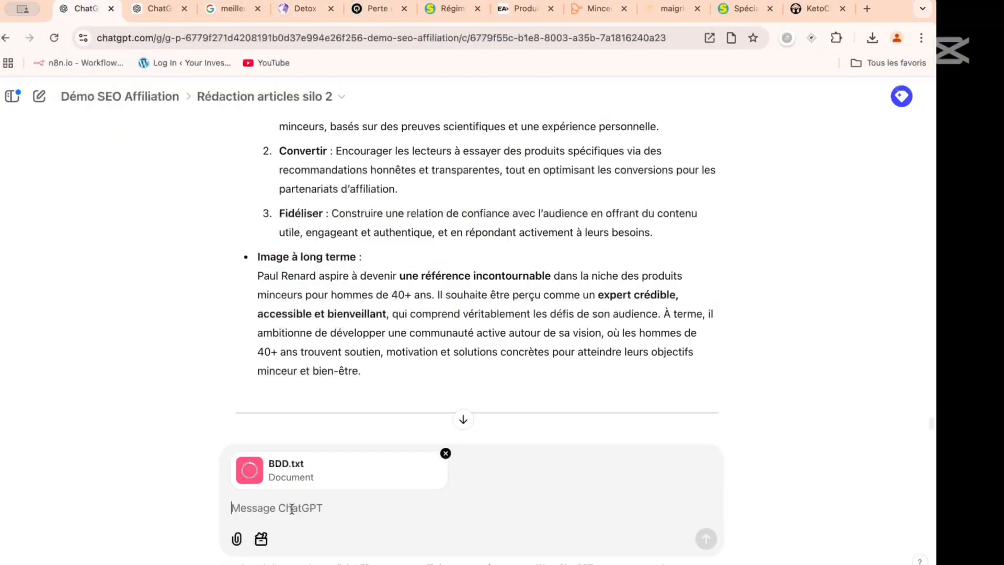
text(utilise les a)
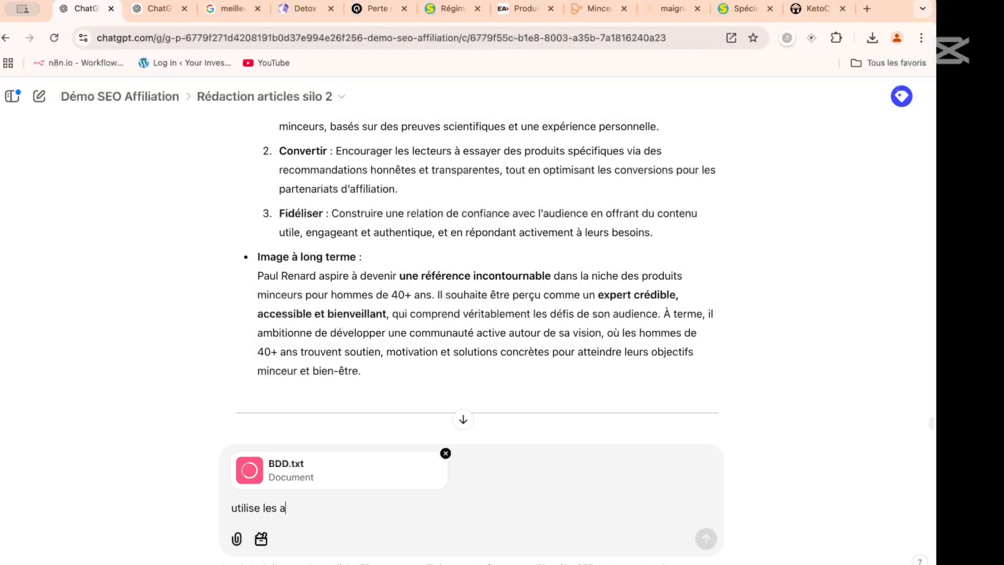
text(rticles dans)
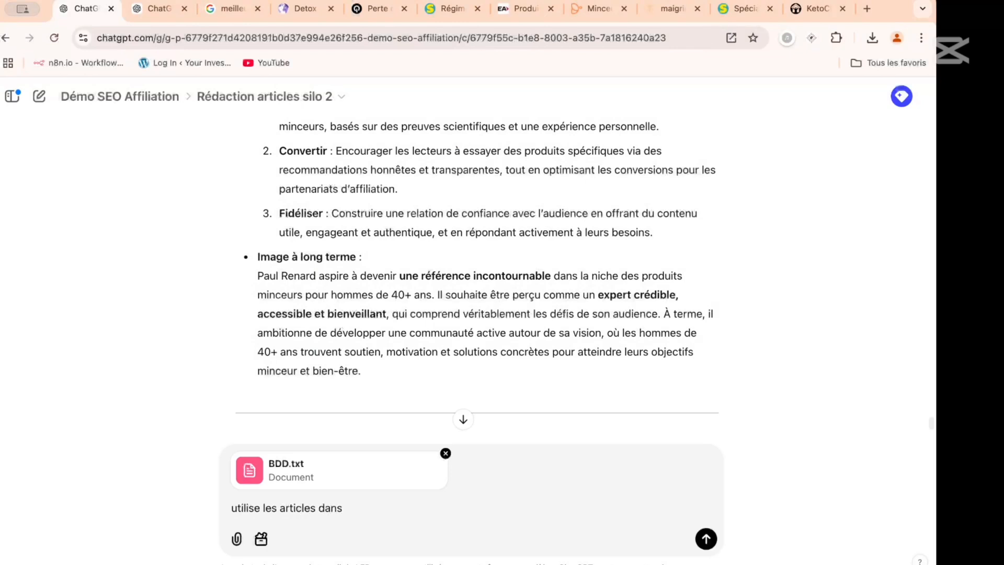
text( BDD pour creer une liste optimisee de )
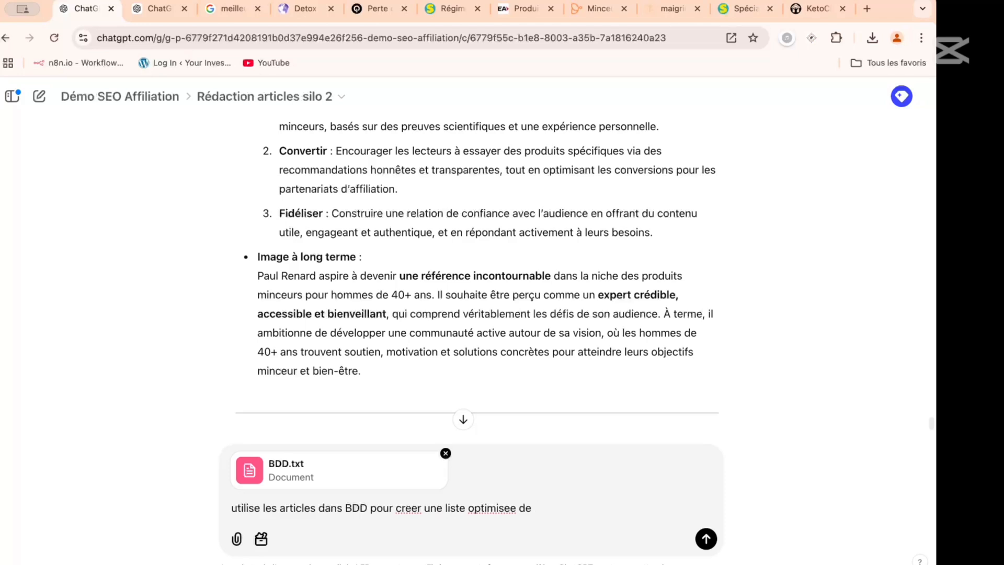
text(H2 H3 et me proposer )
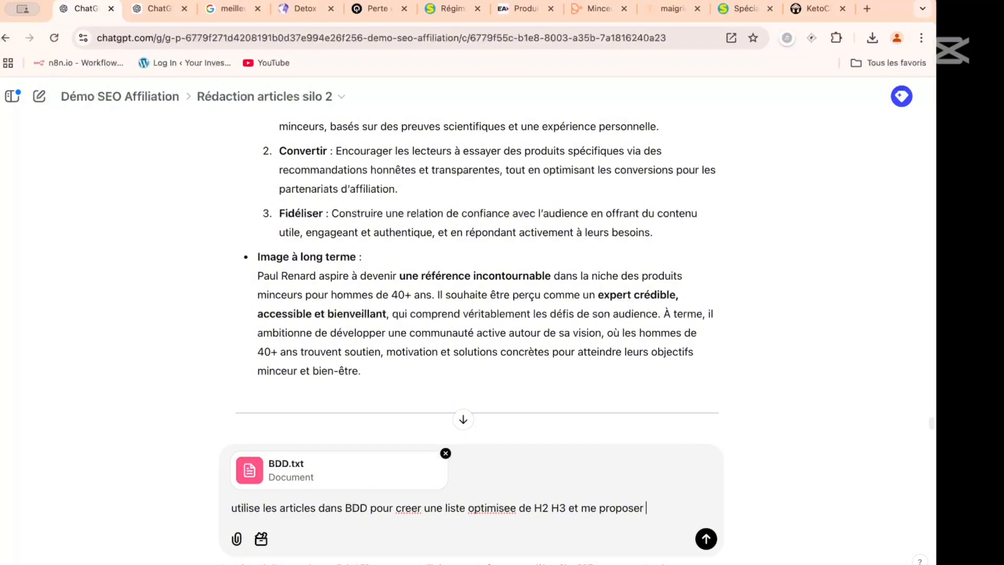
text(une structu)
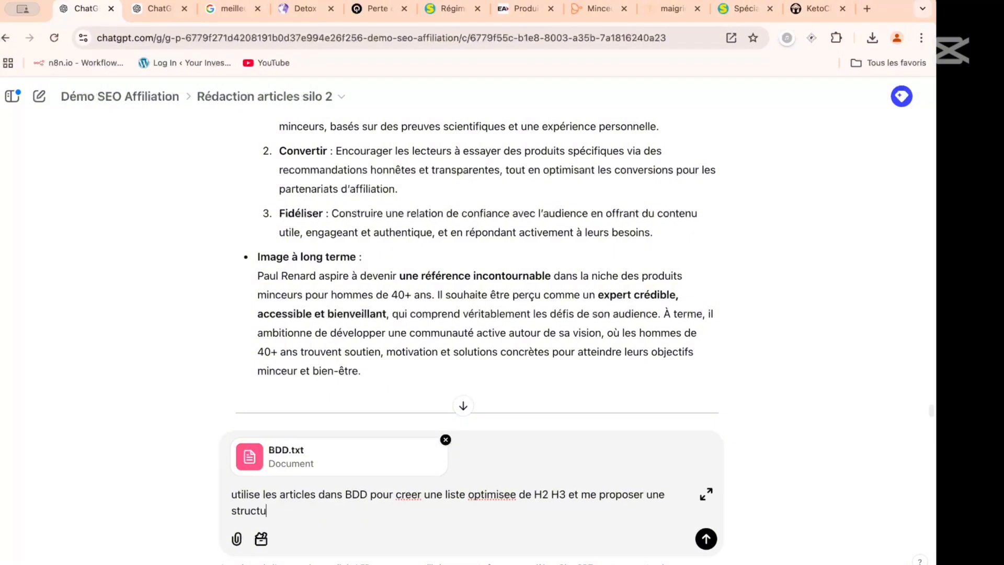
text(re SEO Hn ideale pour mes avis)
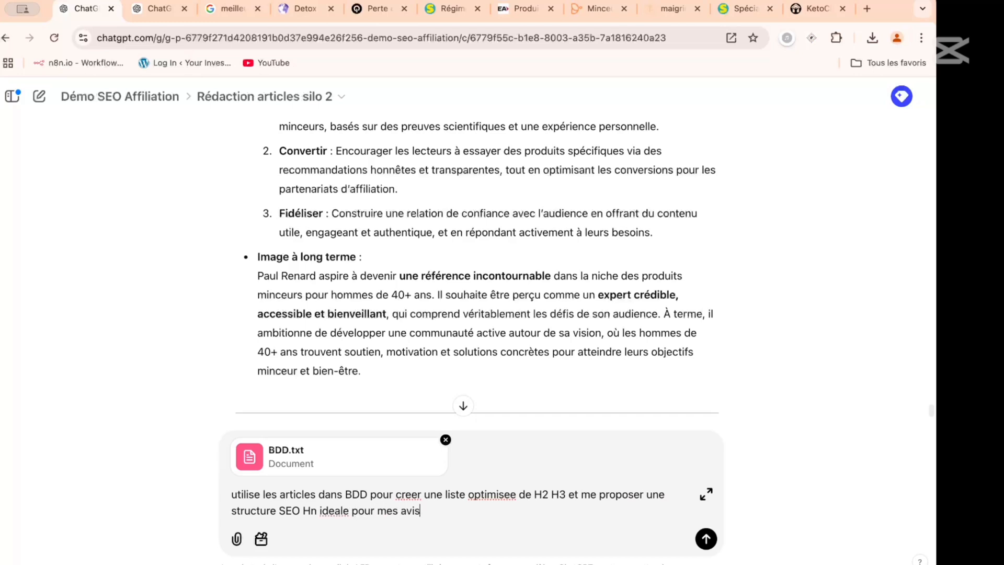
text( sur les produits minceurs en francais.)
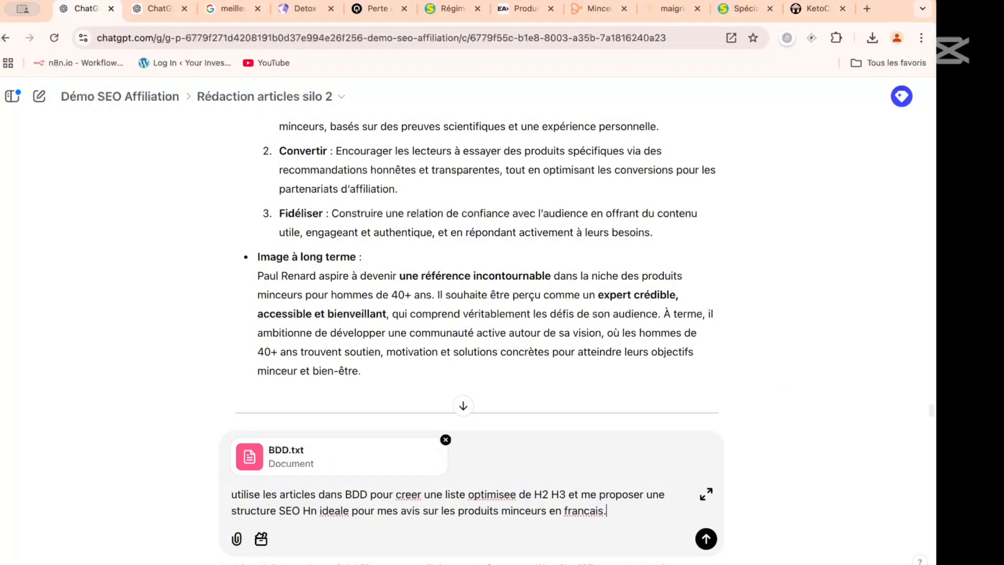
text(Pour le deni)
key(BackSpace)
key(BackSpace)
text(rnier H)
key(BackSpace)
key(BackSpace)
key(BackSpace)
key(BackSpace)
key(BackSpace)
key(BackSpace)
key(BackSpace)
key(BackSpace)
key(BackSpace)
key(BackSpace)
key(BackSpace)
key(BackSpace)
key(BackSpace)
key(BackSpace)
key(BackSpace)
key(BackSpace)
key(BackSpace)
- Add to the prompt "N'utilise jamais conxclusion, utilise a la place un H2 optimise UX"
text(N'utilise jamais conxclusio)
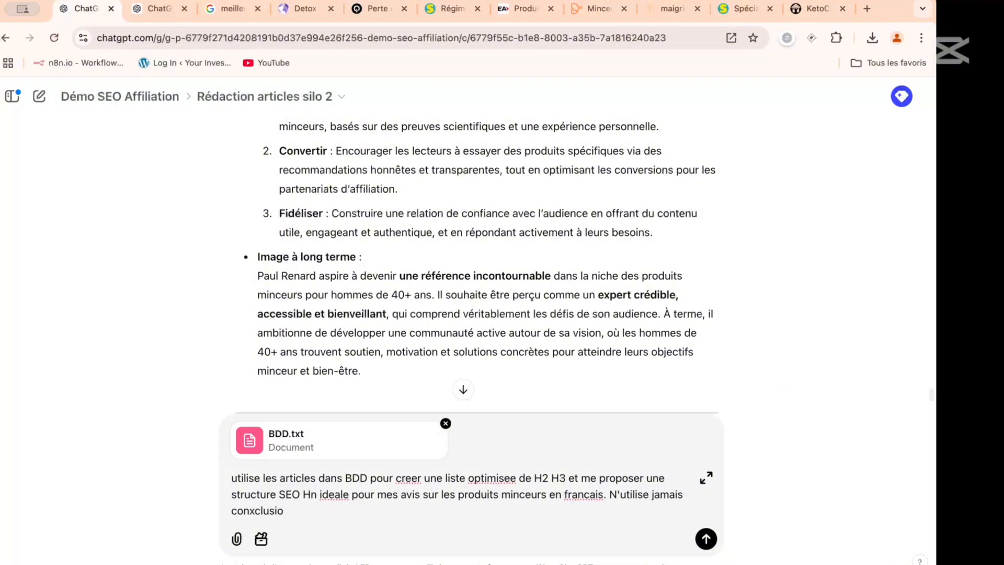
text(n, utilise a la place un )
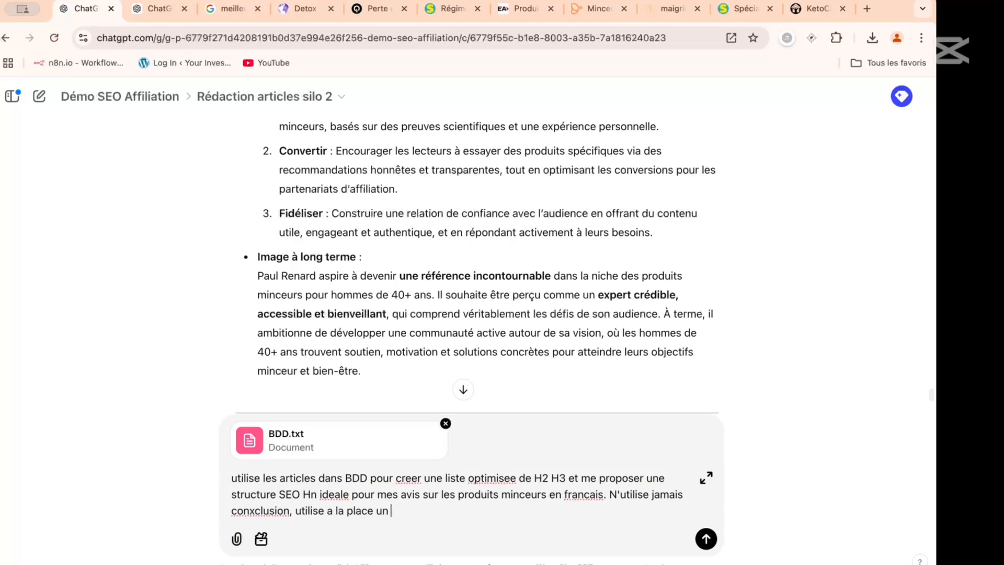
text(H2 optimise UX. des le)
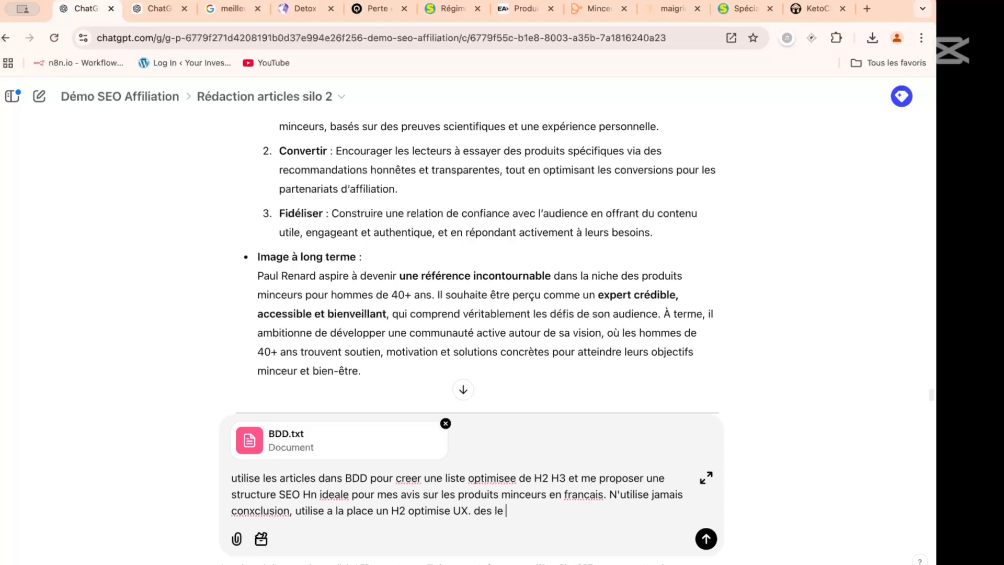
text( premier H2 donne le ve)
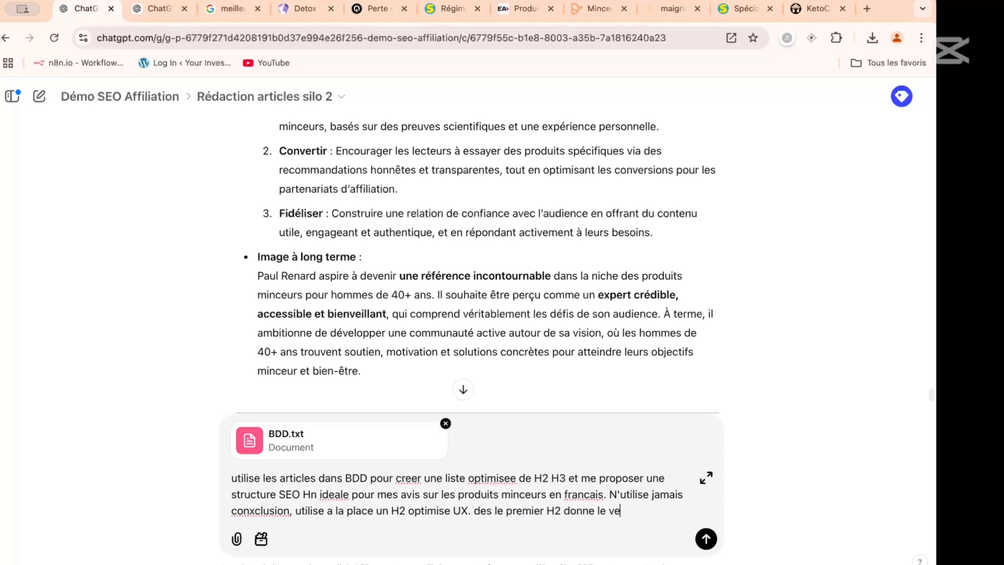
text(rdict final ou un titre)
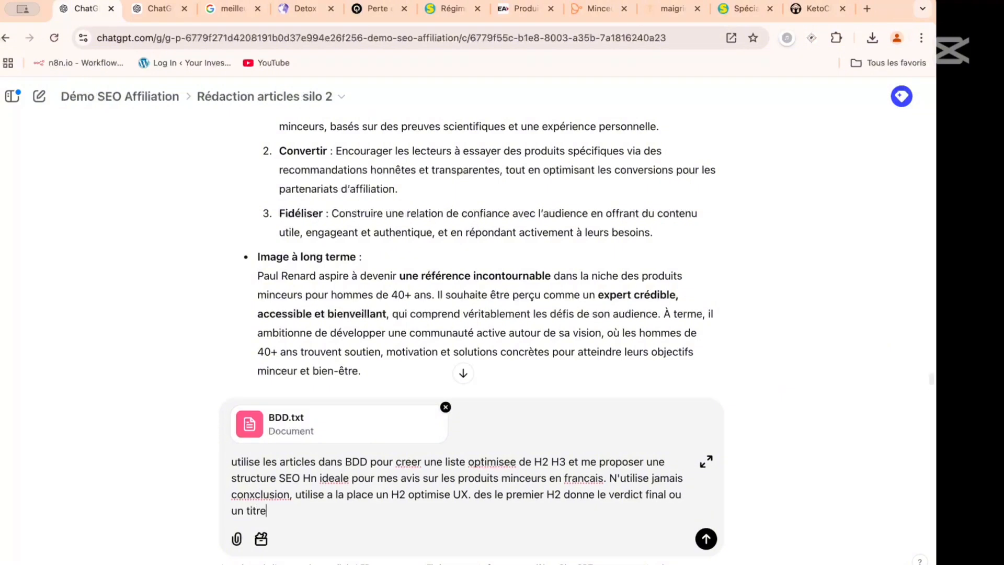
text( comparable et pos)
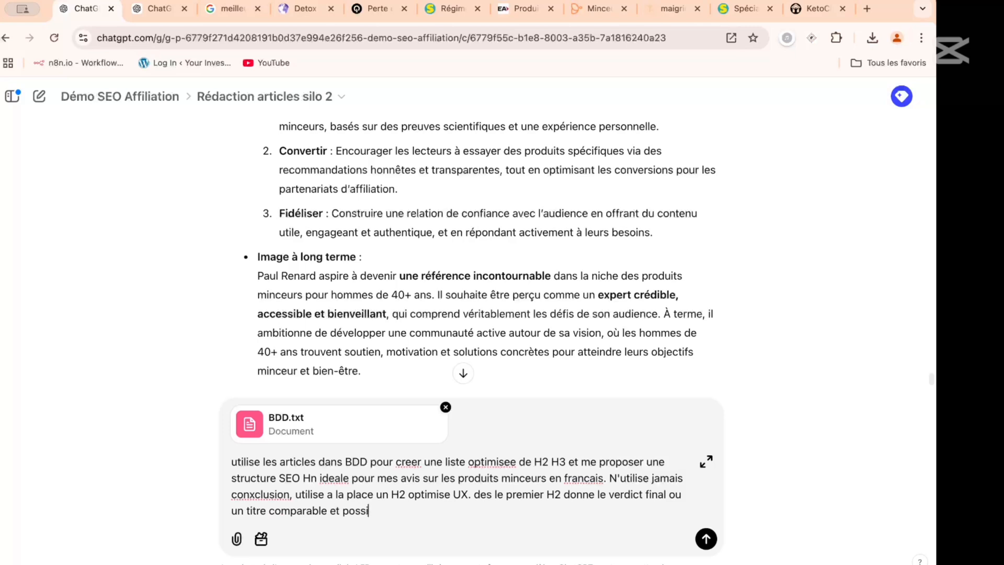
text(itionne le e)
text(n haut de )
text(la )
text(avis.)
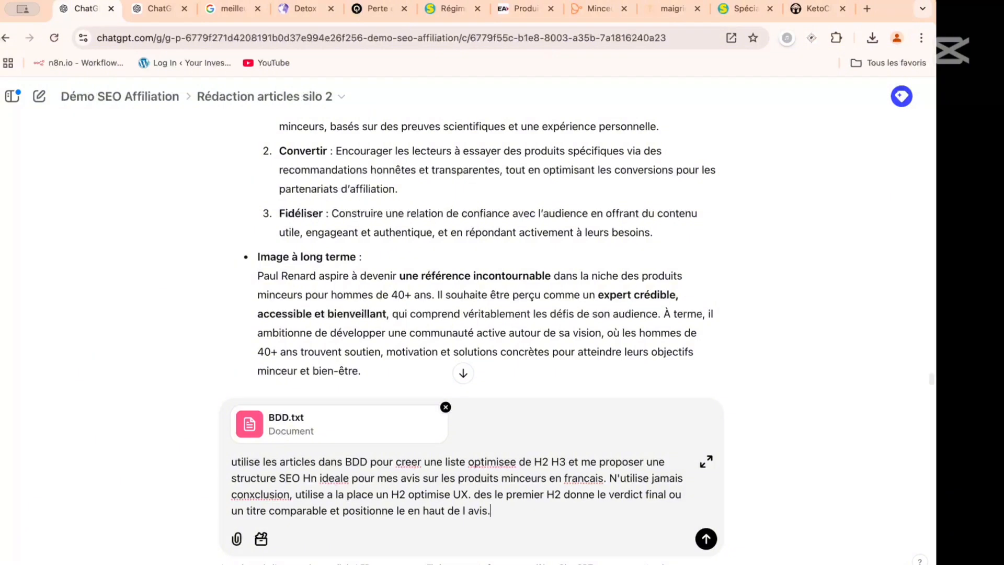
- Complete the prompt with "des le premier H2 donne le verdict final ou un titre comparable et positionne le en haut de l avis." and send it
key(Return)
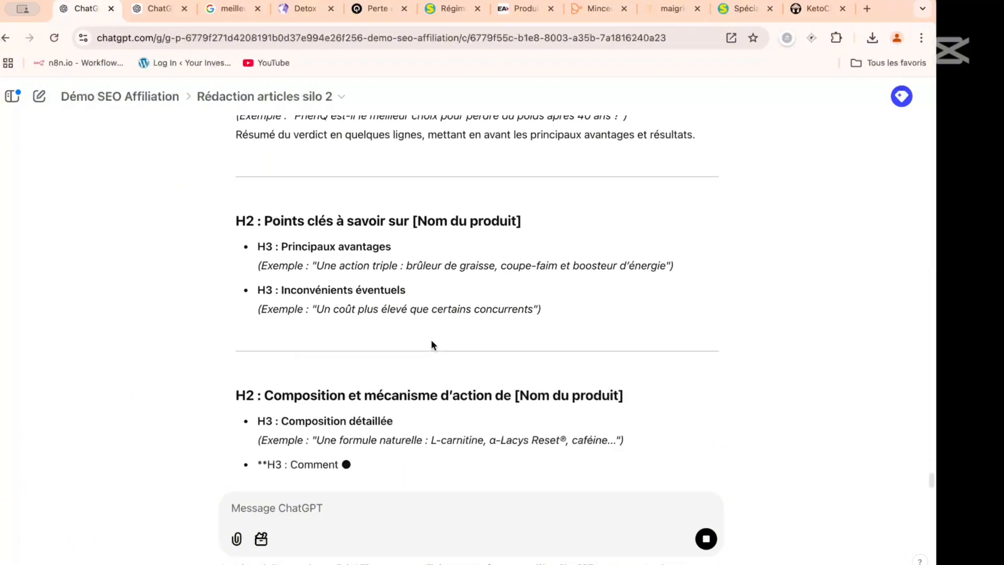
- Read through ChatGPT's proposed Hn structure for the product reviews, from the introduction and H1 to the closing remarks
scroll(407, 203, up, 3)
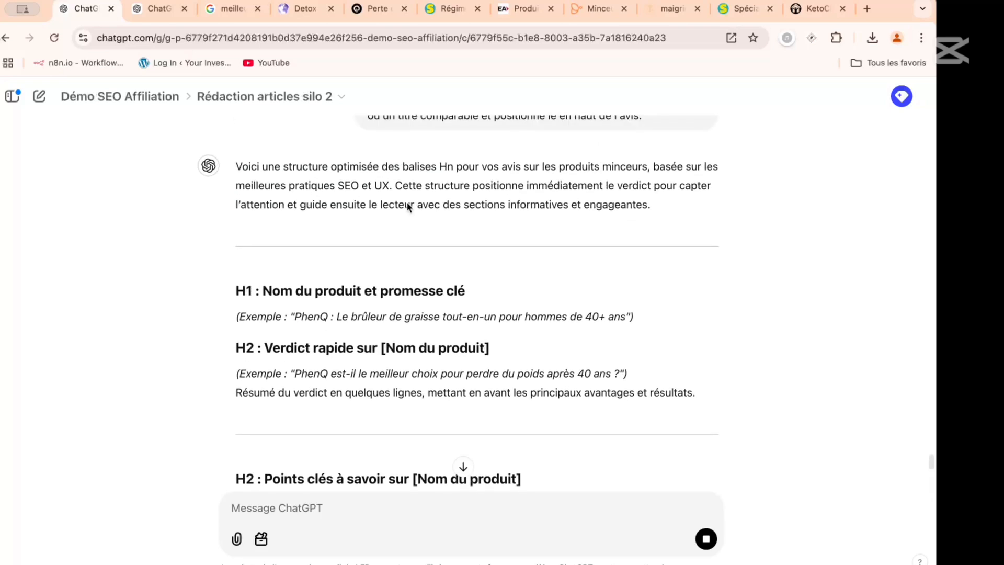
scroll(407, 203, down, 1)
scroll(407, 205, down, 2)
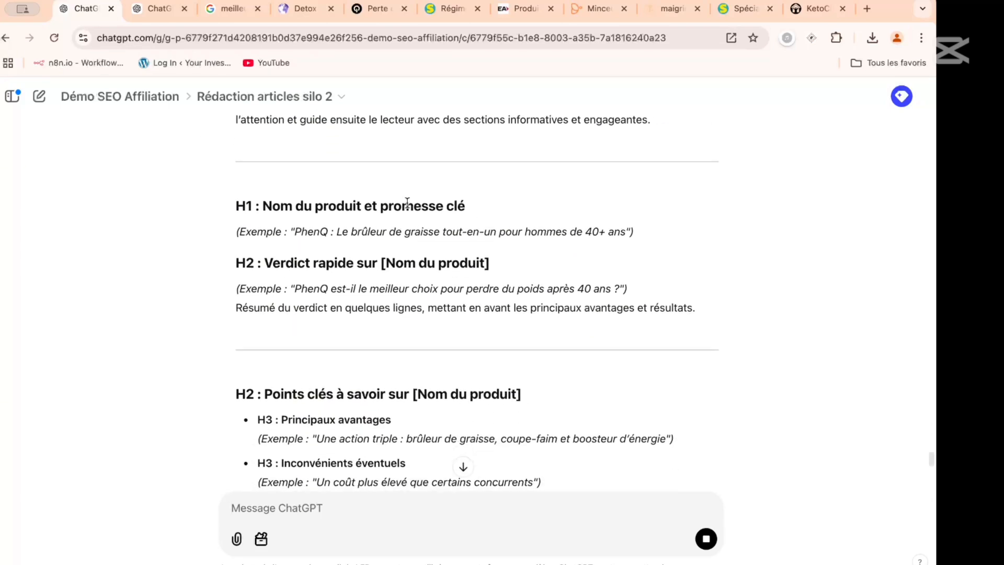
scroll(406, 203, down, 3)
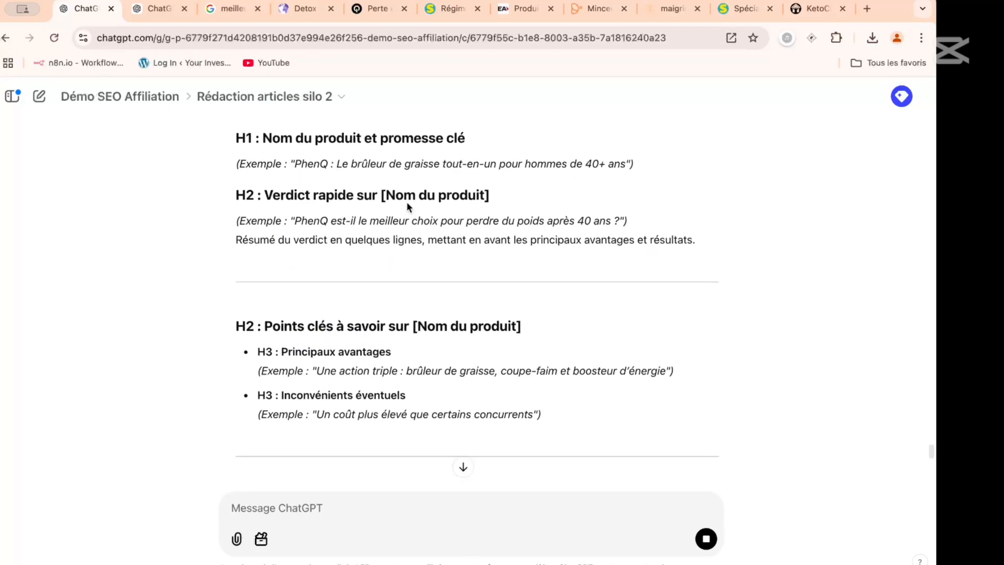
scroll(407, 203, down, 4)
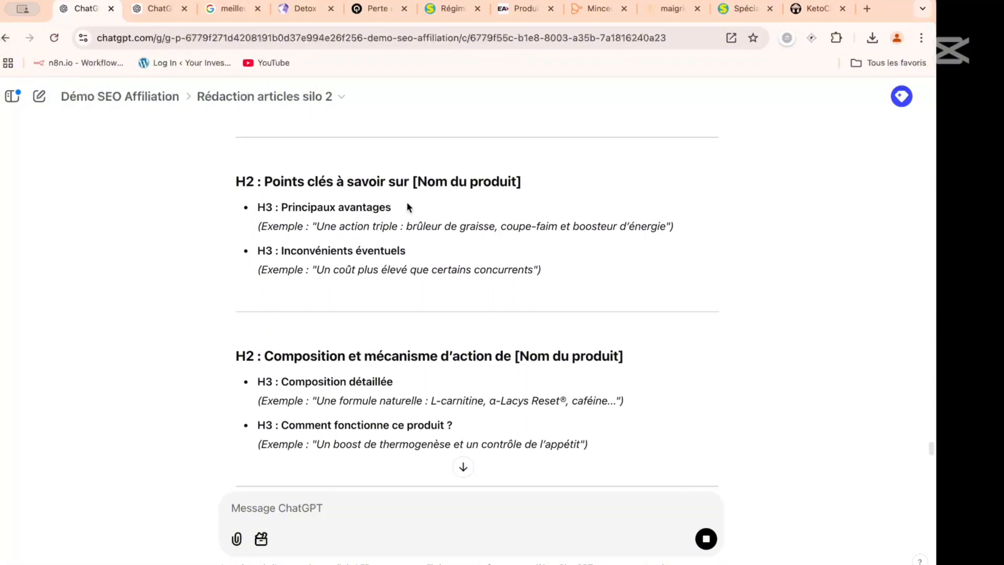
scroll(407, 207, down, 5)
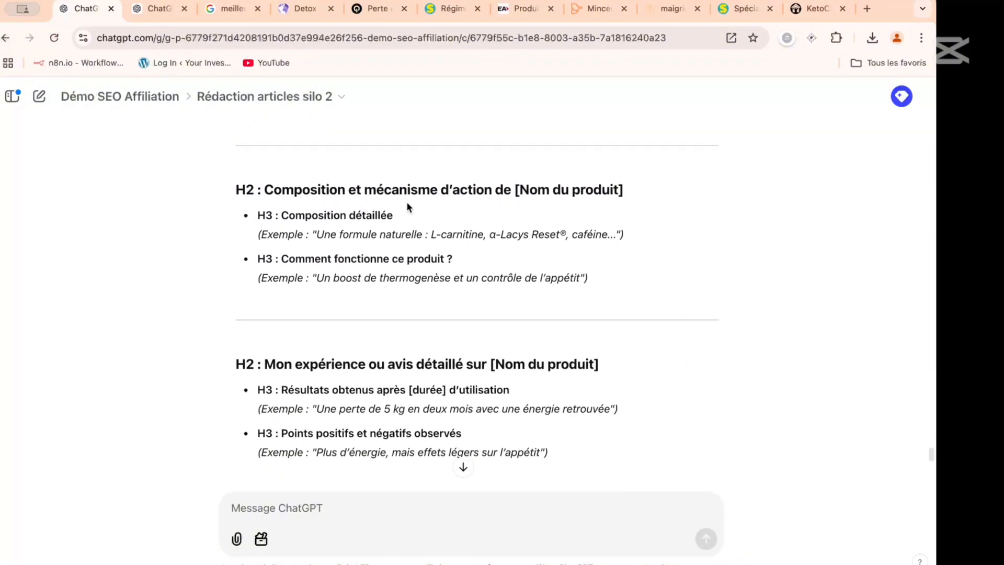
scroll(407, 207, down, 3)
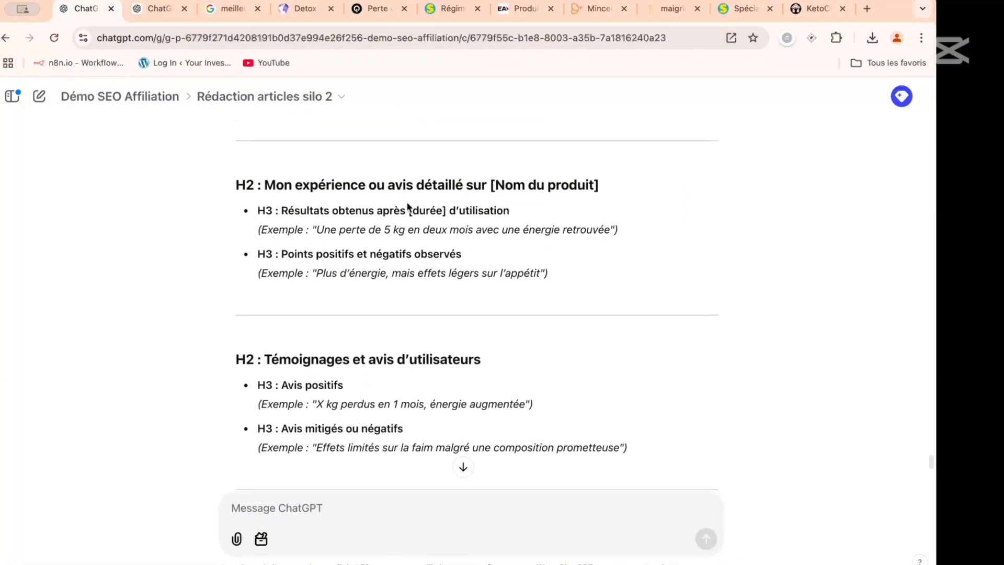
scroll(407, 203, down, 4)
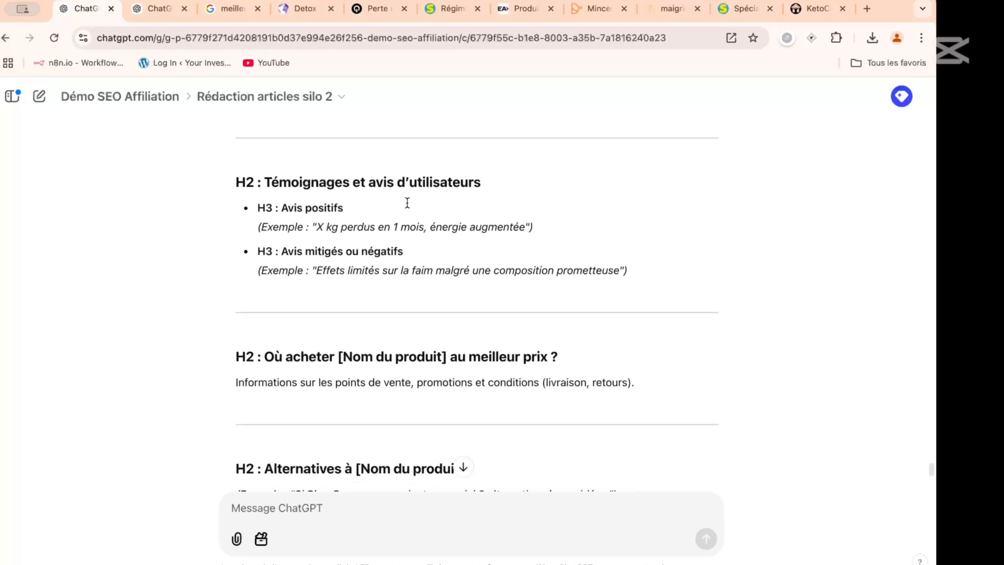
scroll(408, 203, down, 4)
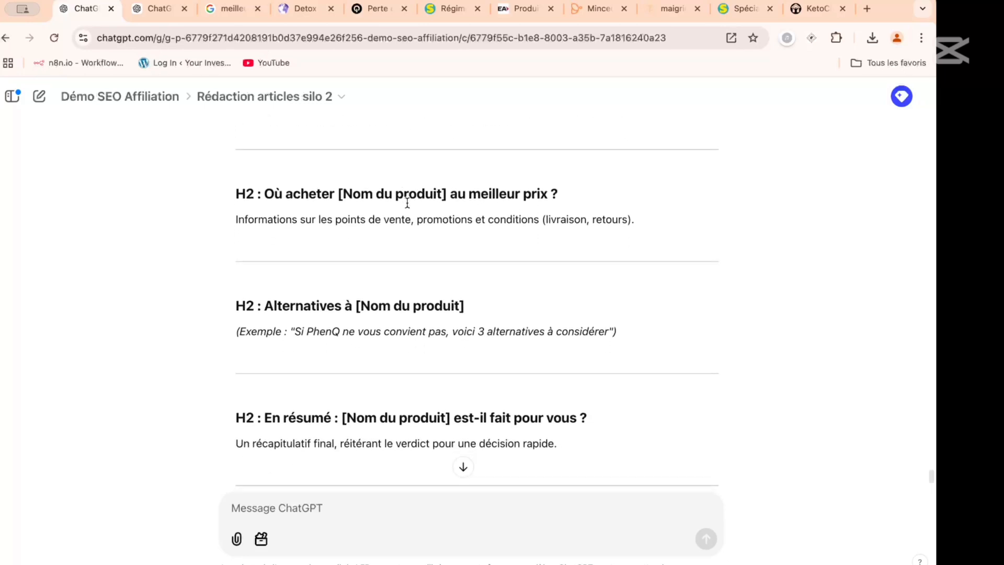
scroll(408, 205, down, 2)
scroll(408, 206, down, 2)
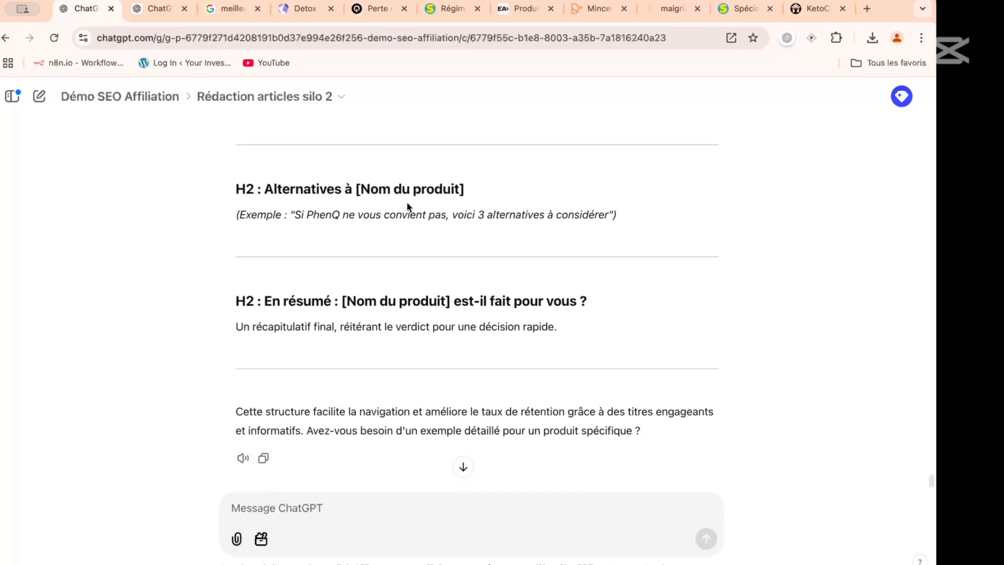
scroll(408, 206, down, 1)
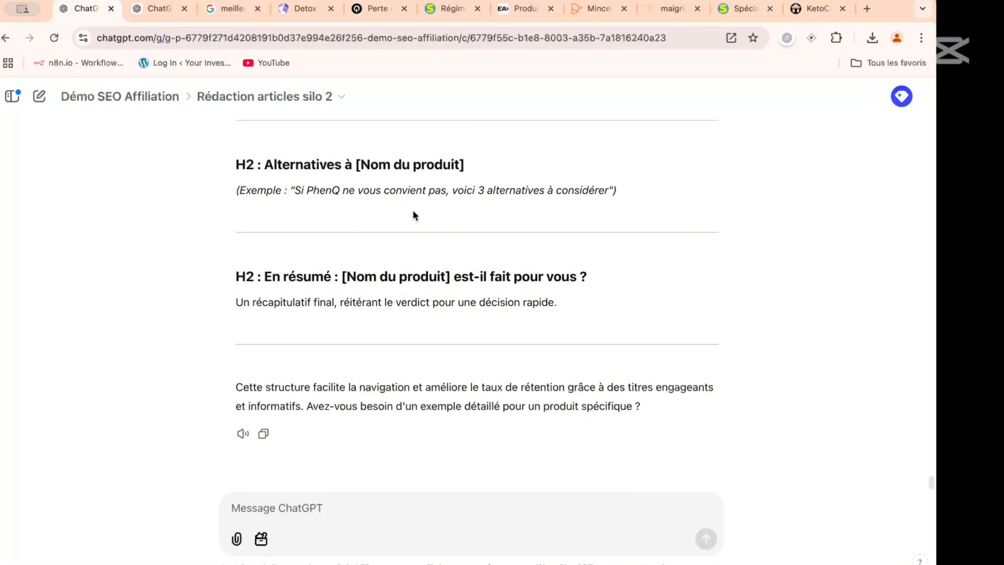
- Select the proposed structure from the H1 through the "En résumé" section, and close the project files dialog after SAP.txt is added
drag(567, 311, 235, 427)
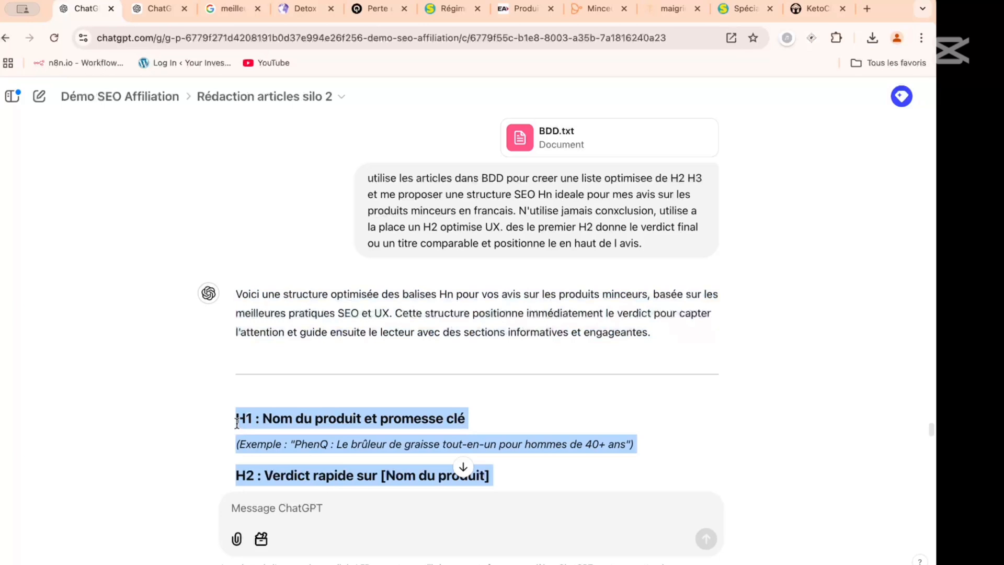
drag(237, 422, 237, 423)
scroll(332, 330, down, 4)
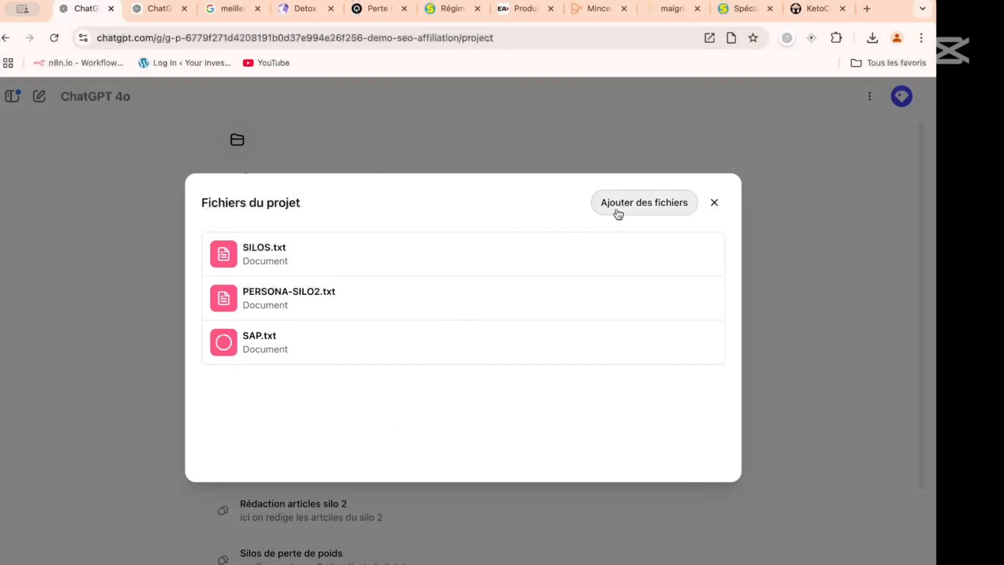
click(714, 204)
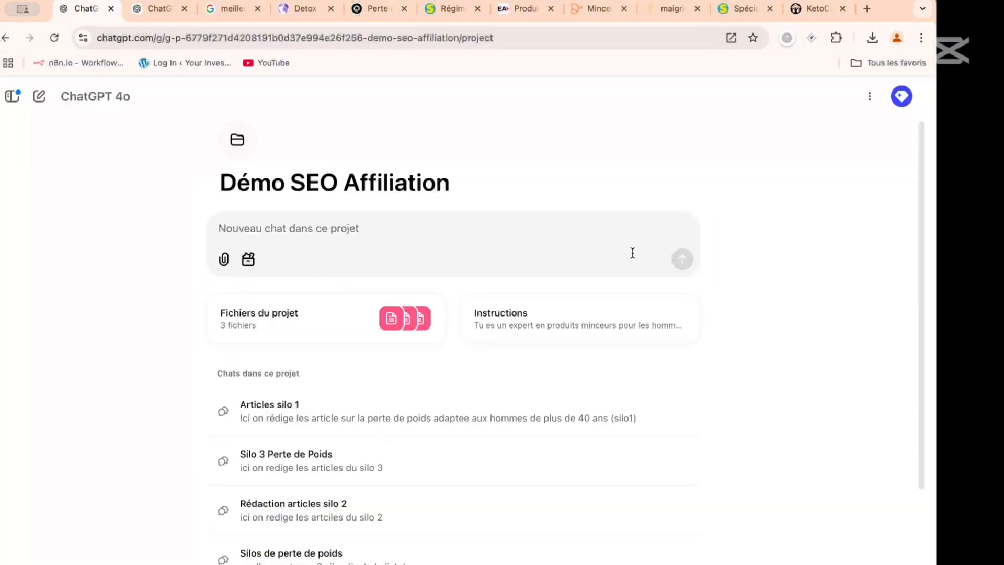
- Extend the project's instructions after "PERSONA-SILO2" with "et tu respecteras au mieux la structure"
click(605, 315)
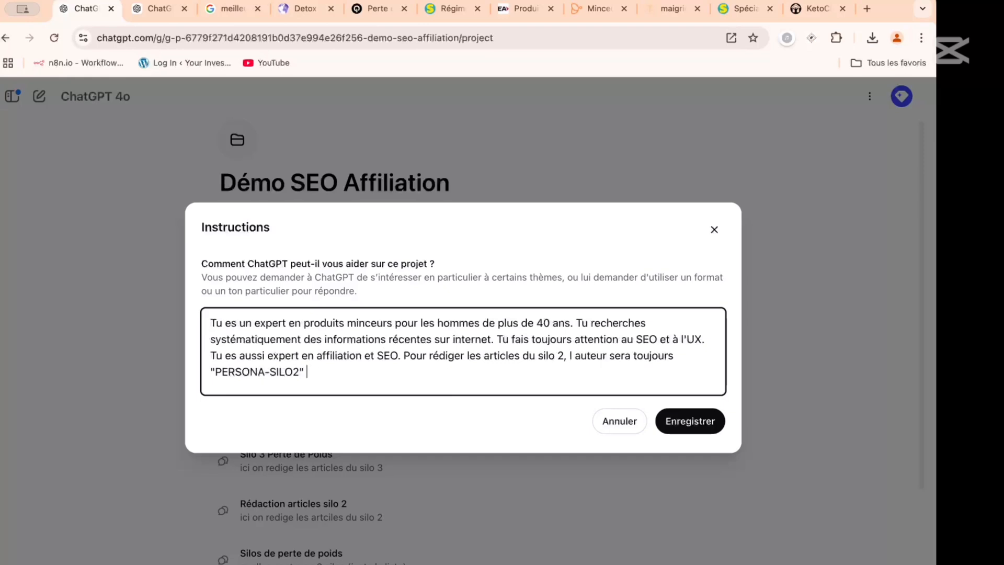
text(et tu utilise)
key(BackSpace)
key(BackSpace)
key(BackSpace)
key(BackSpace)
key(BackSpace)
key(BackSpace)
key(BackSpace)
key(BackSpace)
text(re)
key(BackSpace)
key(BackSpace)
text(respecteras)
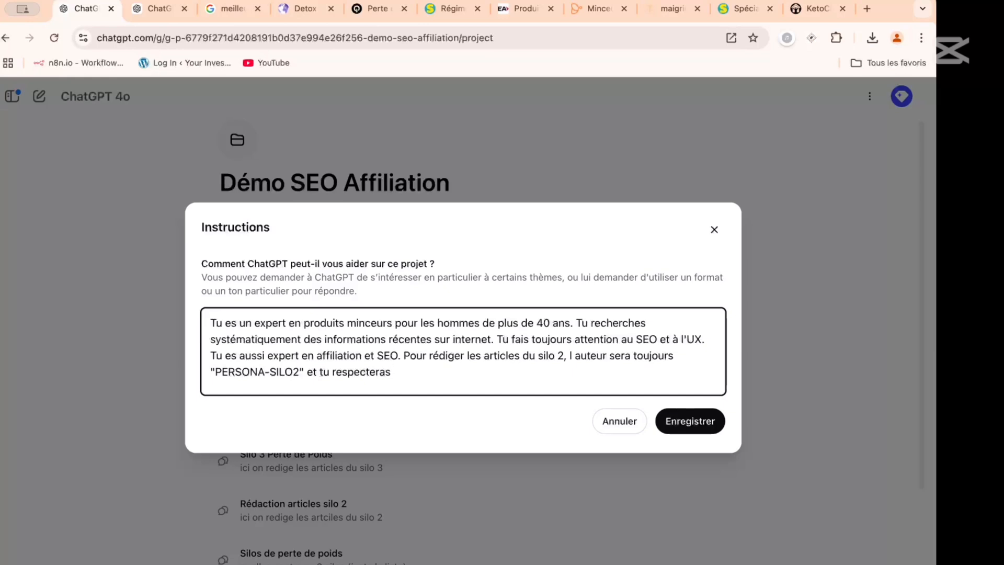
text( au mieux la structure)
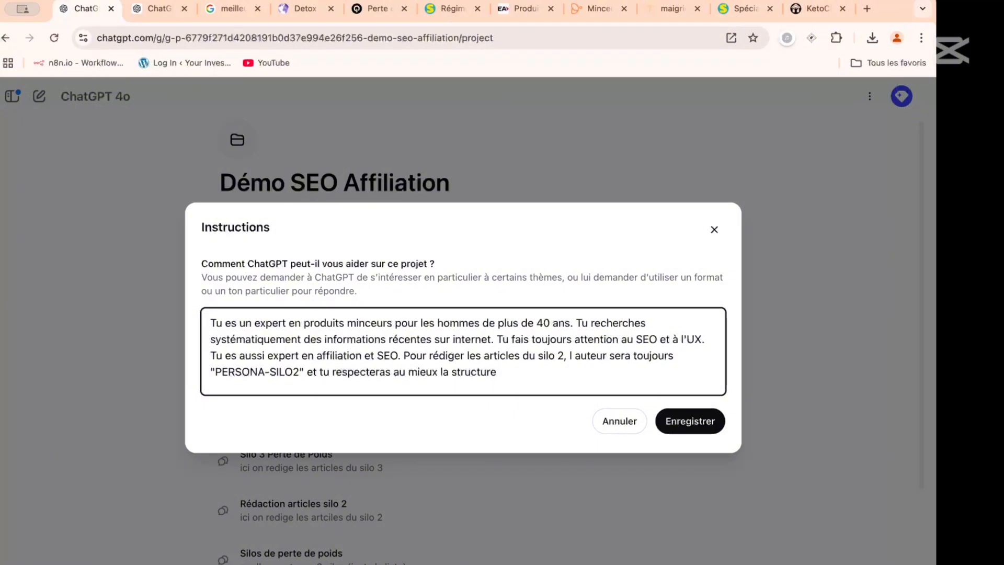
text( SAP.tct)
- Finish the instruction with a reference to "SAP" in quotation marks and save the project instructions
key(BackSpace)
key(BackSpace)
text(xt)
key(BackSpace)
key(BackSpace)
key(BackSpace)
key(BackSpace)
key(BackSpace)
key(BackSpace)
key(BackSpace)
text("SAP".)
click(666, 418)
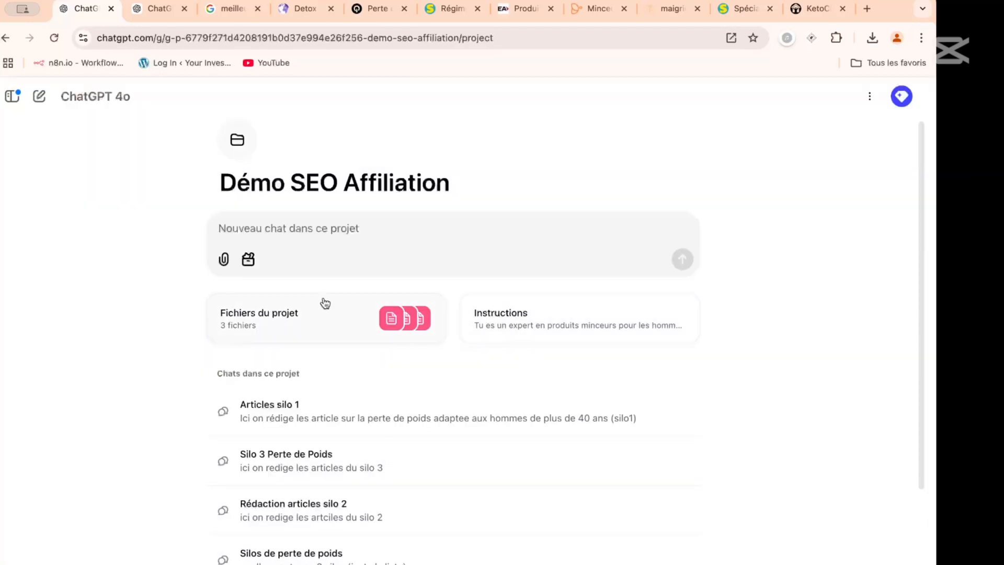
- Open the "Rédaction articles silo 2" chat and start a prompt with "Cherche toute les informations sur le web anglais sur le produit"
scroll(329, 311, down, 3)
click(298, 410)
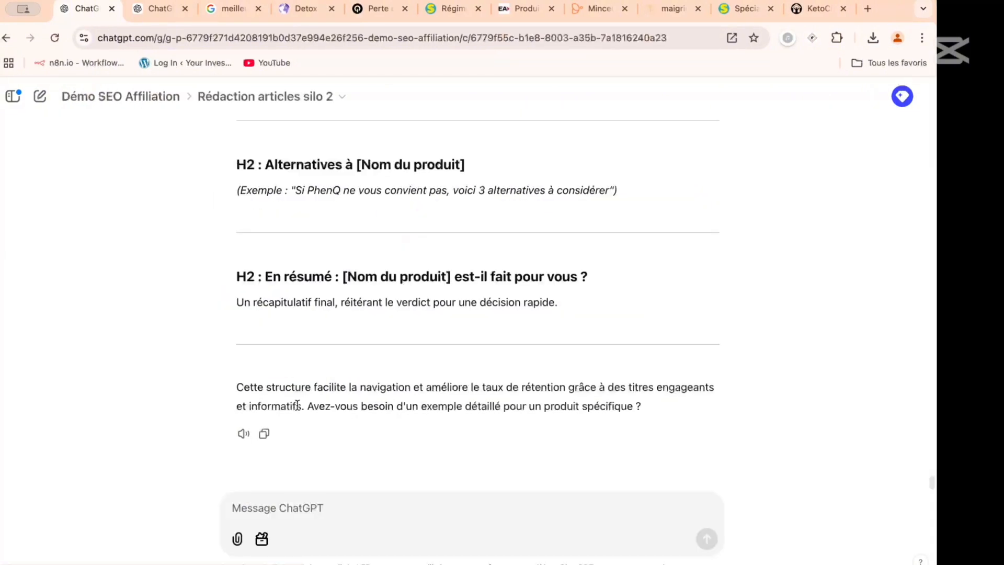
click(326, 508)
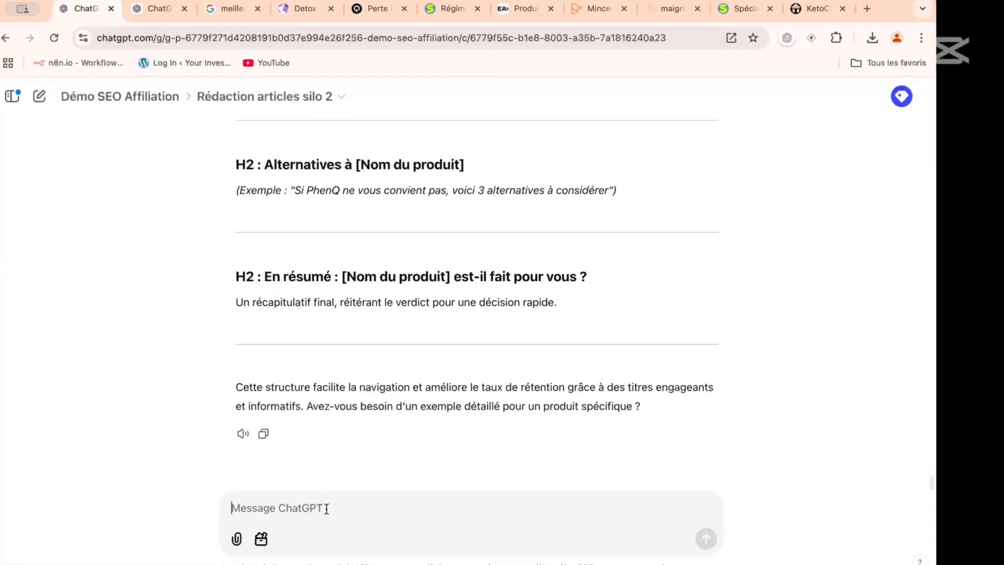
text(Che)
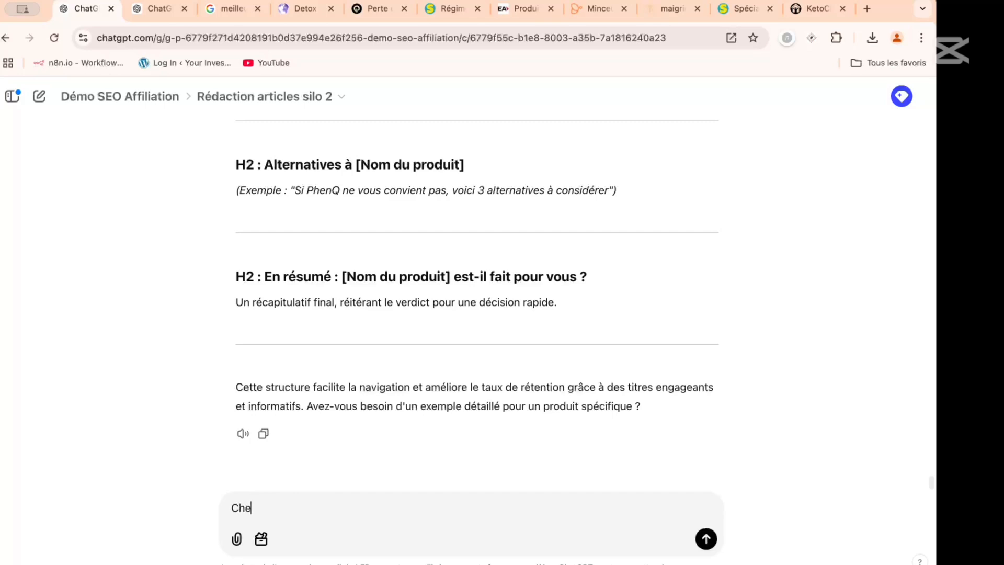
text(rche toute les informations s)
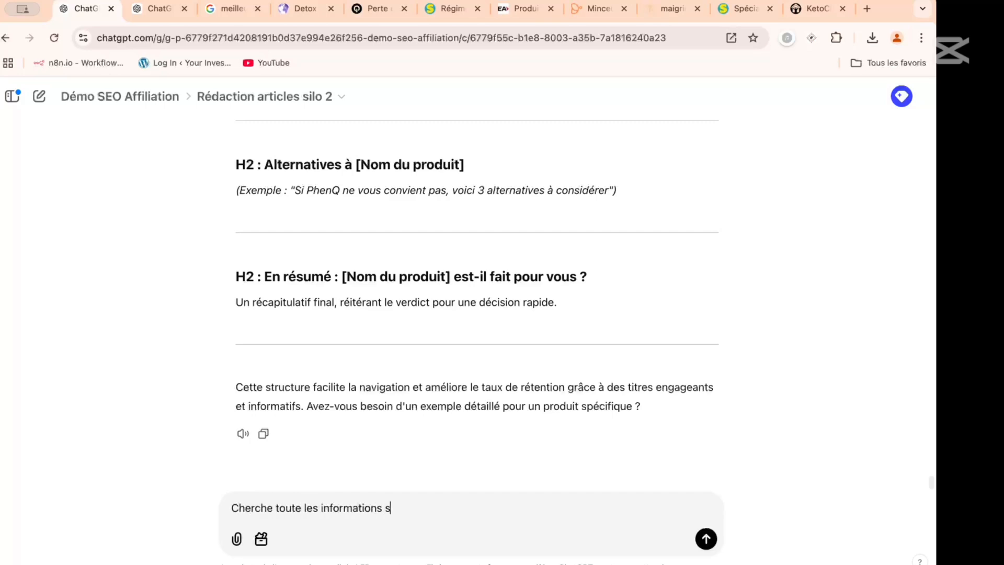
text(ur le web anglais)
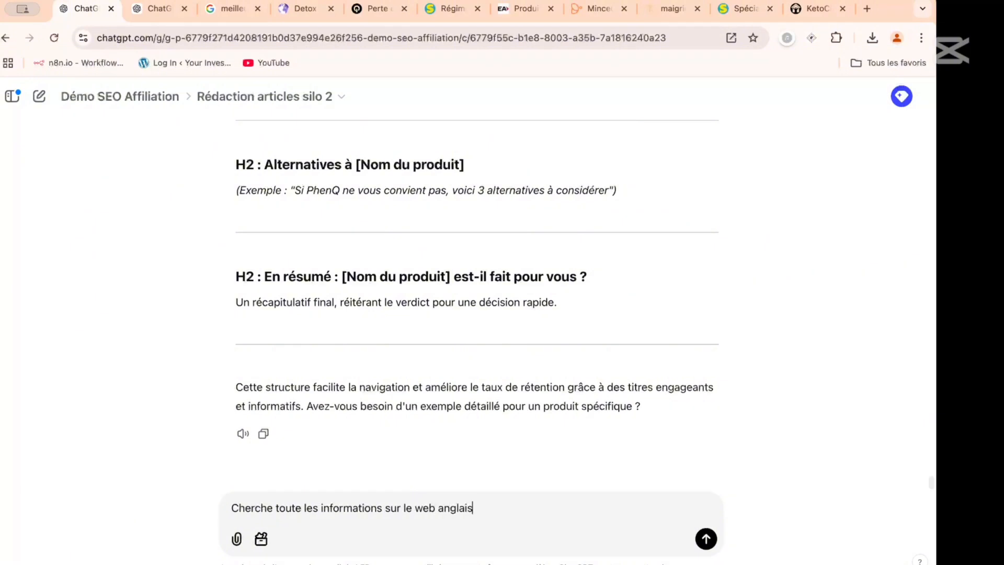
text( sur le produit)
- Continue the prompt with the product name "PhenQ" in quotation marks
scroll(324, 368, up, 15)
scroll(324, 368, down, 6)
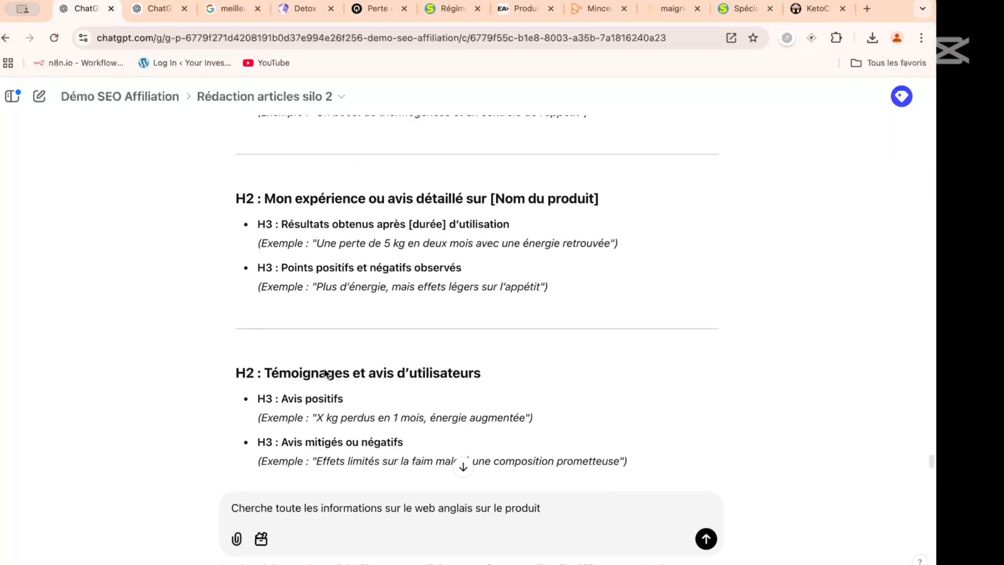
scroll(350, 267, down, 6)
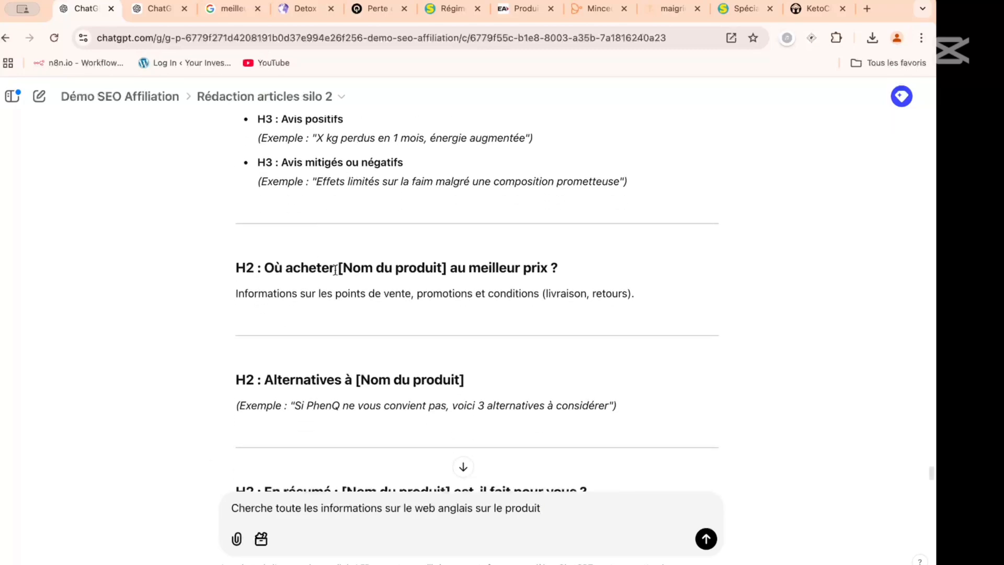
scroll(335, 269, down, 3)
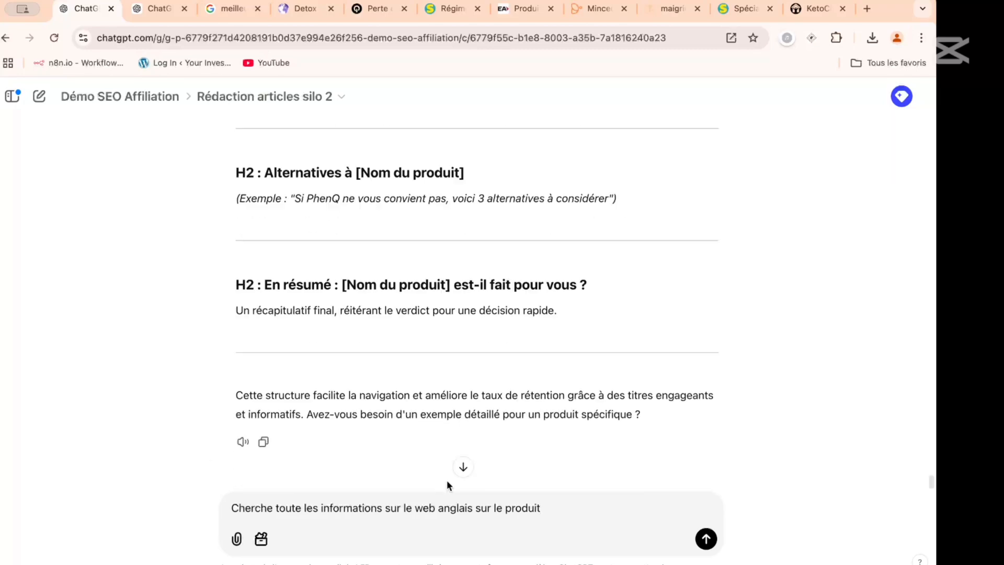
text(")
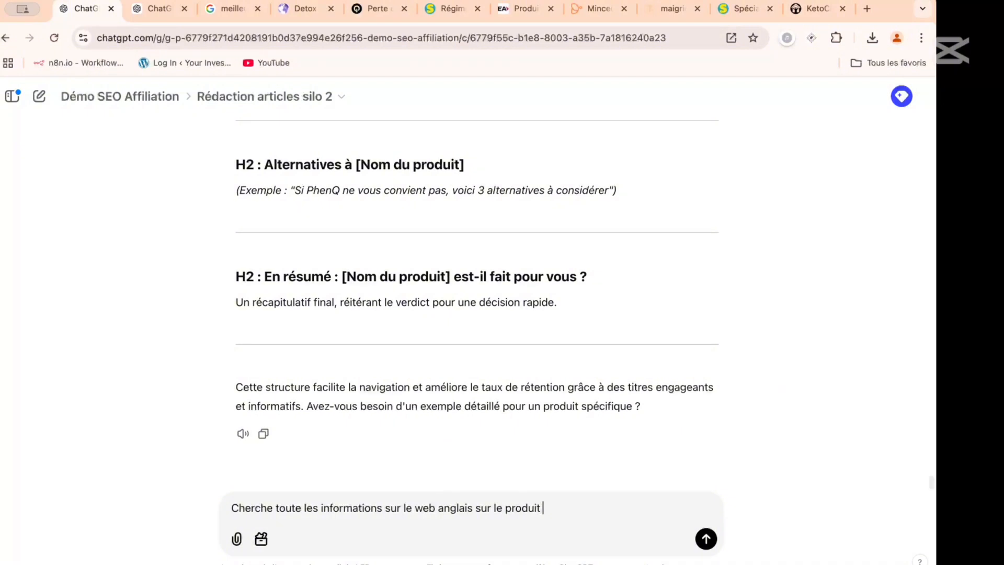
text(PHENQ)
key(BackSpace)
key(BackSpace)
key(BackSpace)
key(BackSpace)
text(henQ)
text( optim)
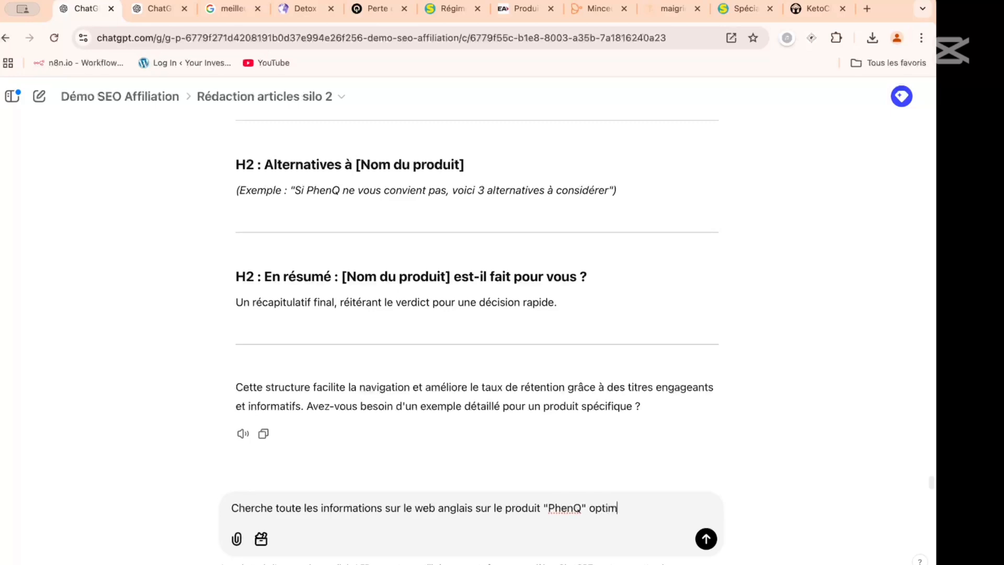
text(ie l artucle pou)
- Extend the prompt with the request "optimie l article pour le mot clé"
key(BackSpace)
key(BackSpace)
key(BackSpace)
key(BackSpace)
key(BackSpace)
key(BackSpace)
key(BackSpace)
key(BackSpace)
text(icle pour le mot clé)
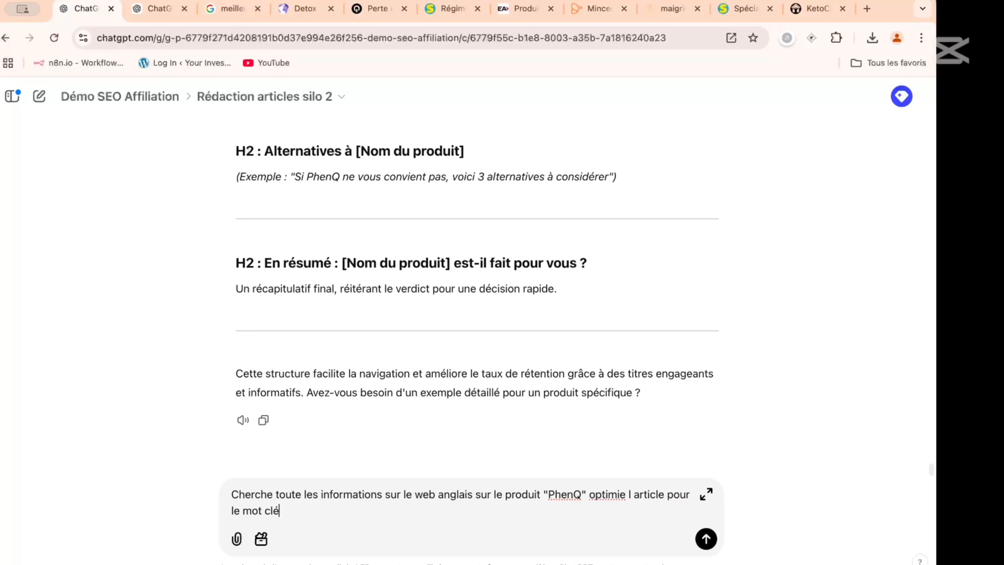
text( "avis PhenQ")
- Add the keyword "avis PhenQ" in quotation marks and correct "optimie" to "optimise" in the prompt
click(621, 493)
text(s)
click(359, 507)
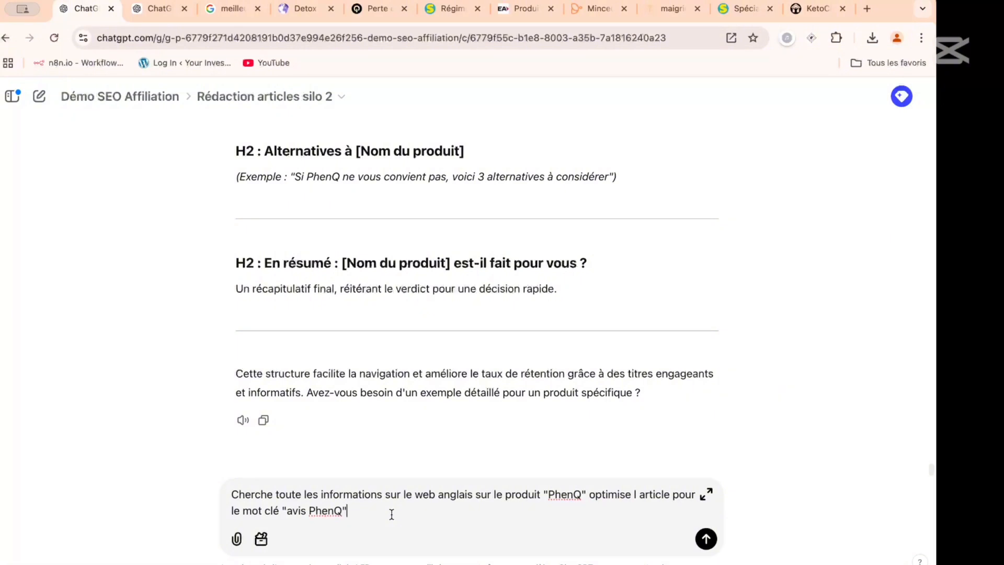
- End the prompt with "Ajoute du bolding sans exces." and send it
text(. Ajoute du bolding sans)
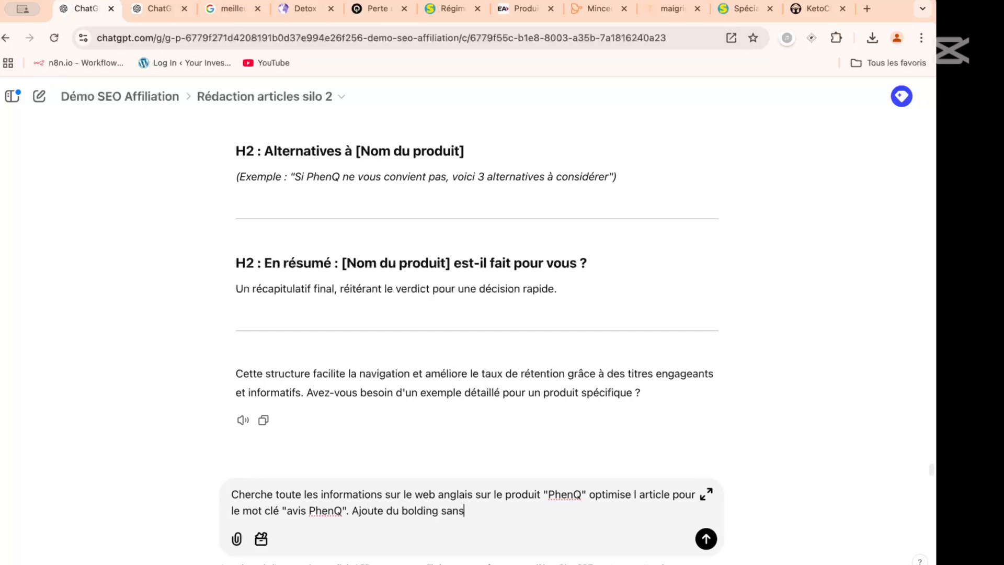
text( exces.)
key(Return)
- Add "N'ajoute pas de lien externe ni de source." to the PhenQ prompt while editing the sent message
text(N'a)
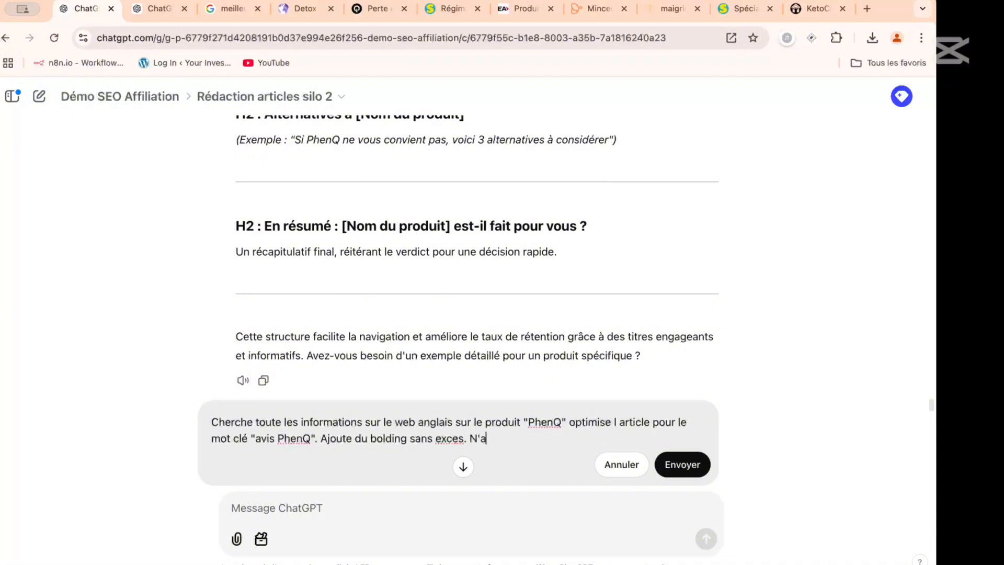
text(joute pas de lien externe)
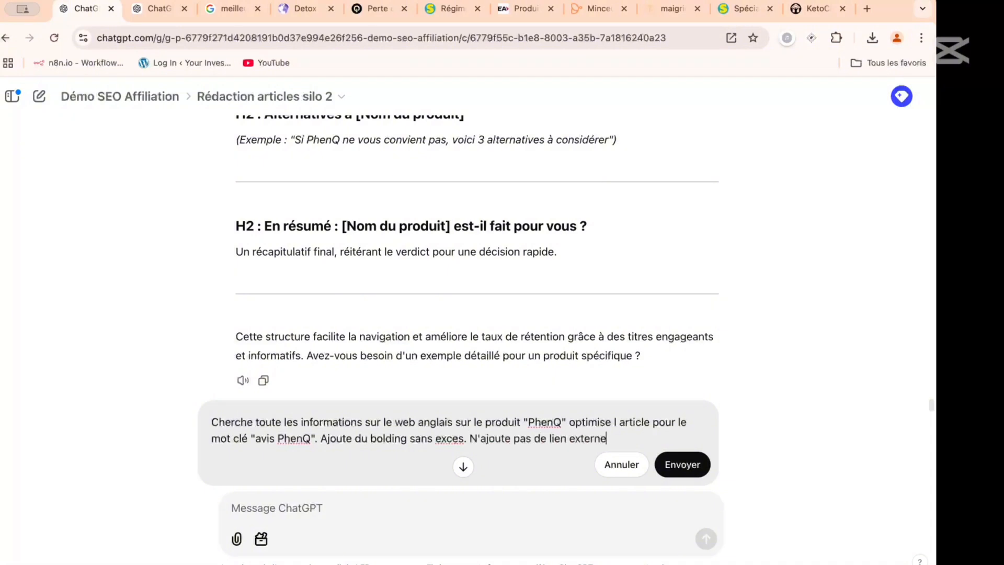
text( ni de source.)
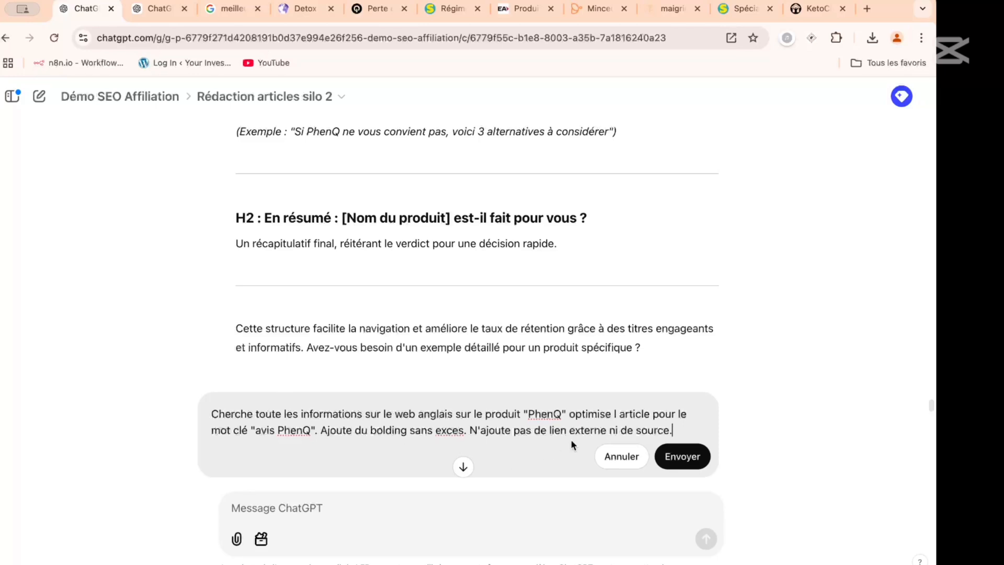
- Add "Propose moi directement le code HTML a coller dans WP" to the edited prompt and resend it
text(Propose moi directement )
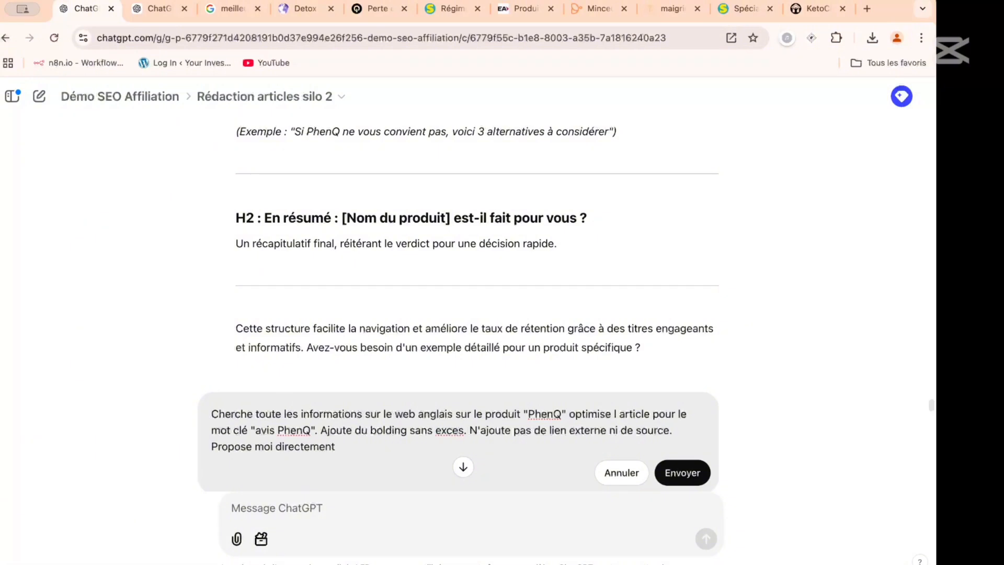
text(le code HTML a colle)
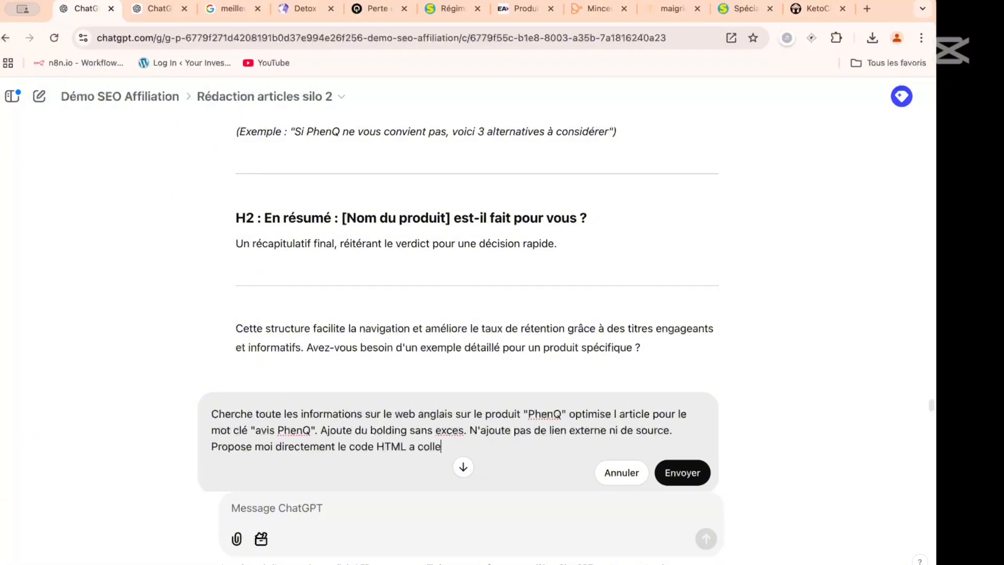
text(r dans WP.)
click(684, 473)
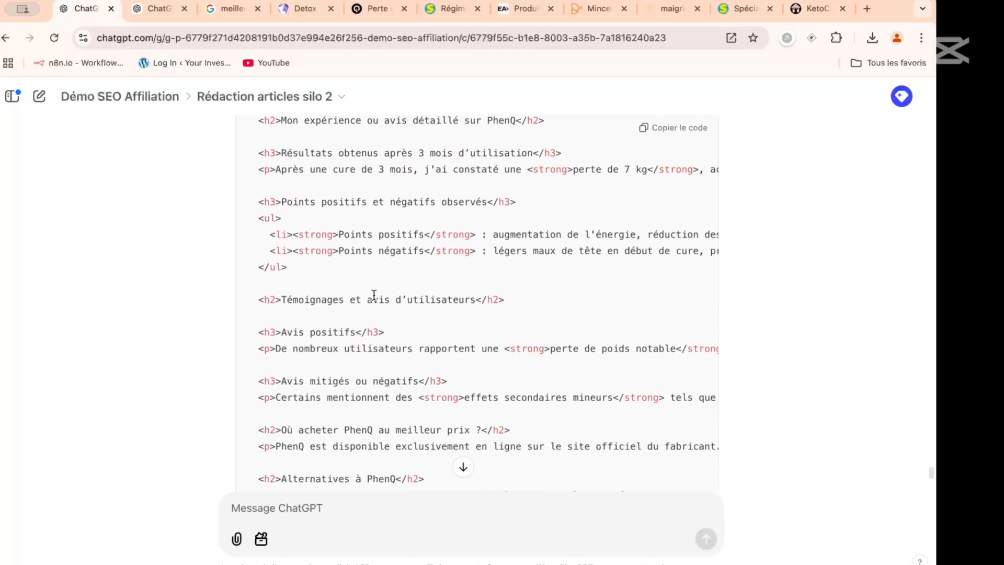
- Review the generated HTML article through its end and look through the list of sources it used
scroll(374, 295, down, 3)
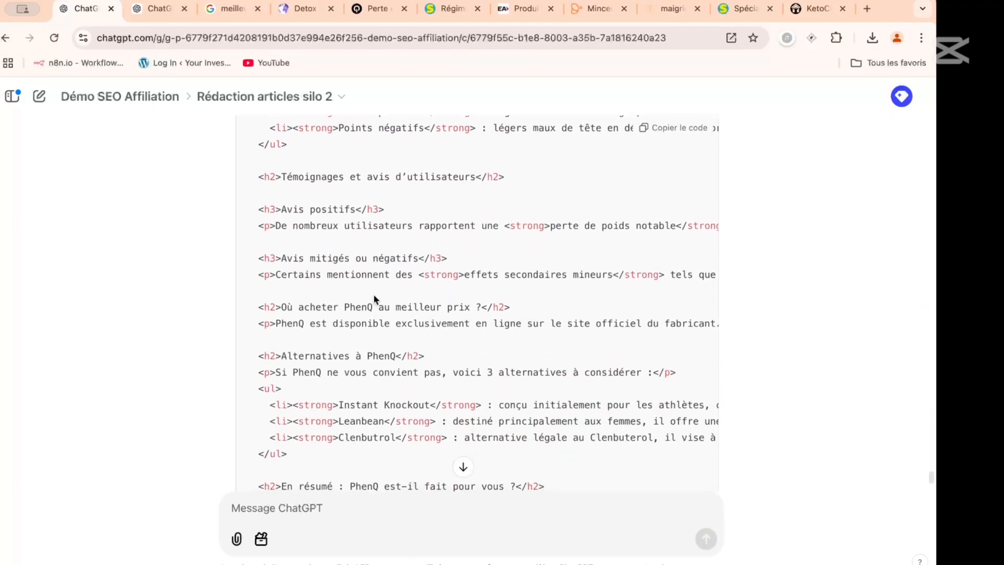
scroll(373, 296, down, 5)
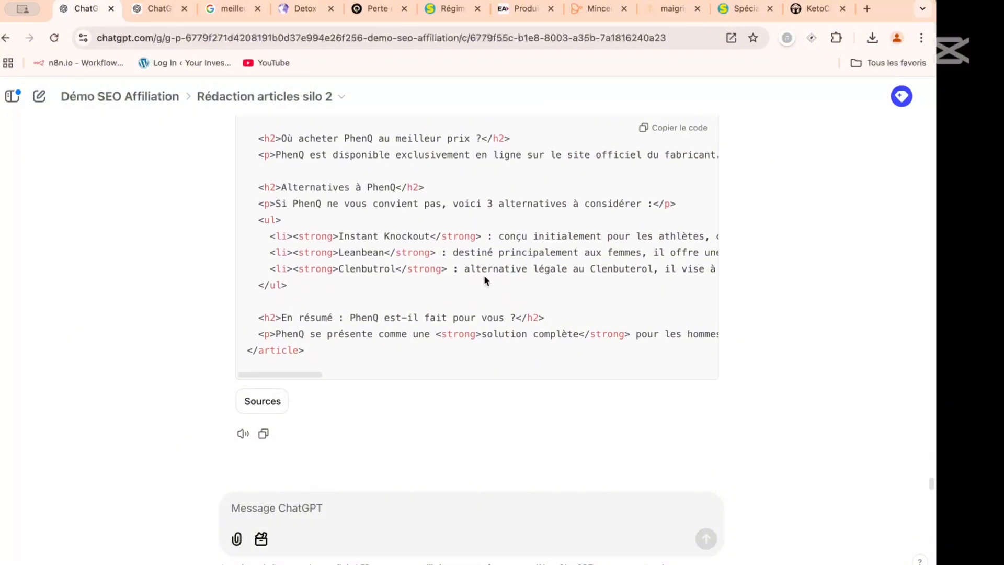
click(277, 401)
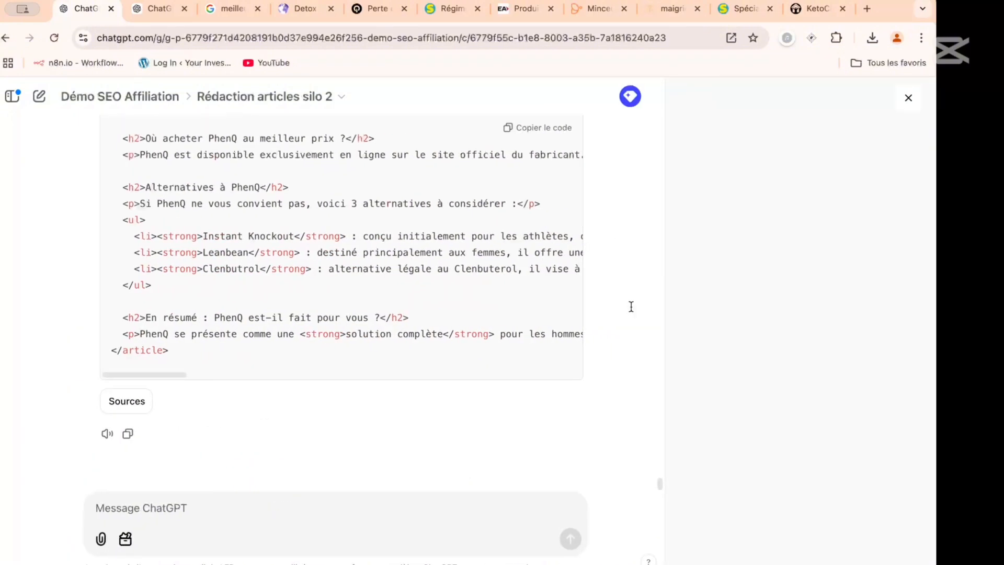
scroll(782, 313, down, 15)
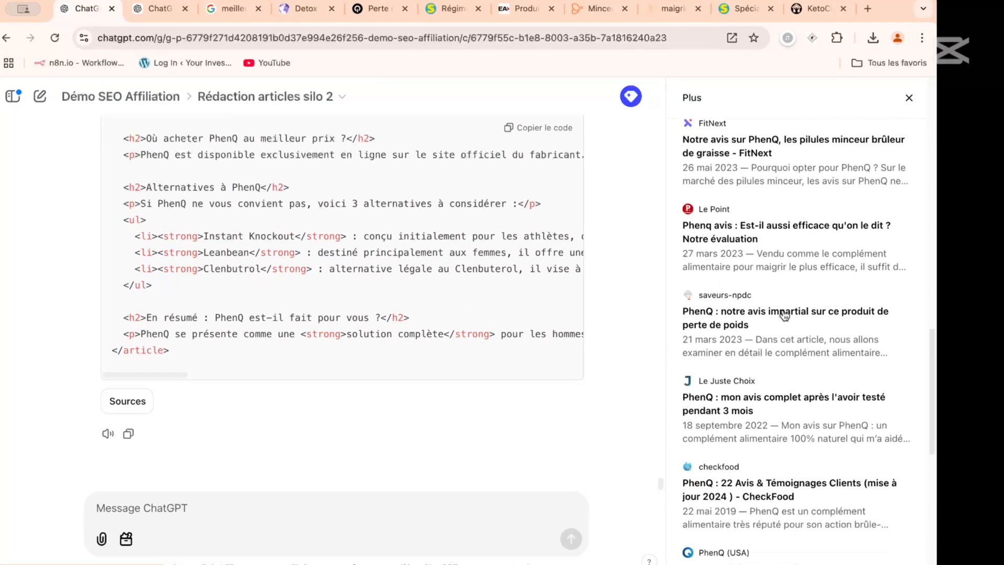
scroll(784, 313, up, 5)
scroll(784, 314, up, 5)
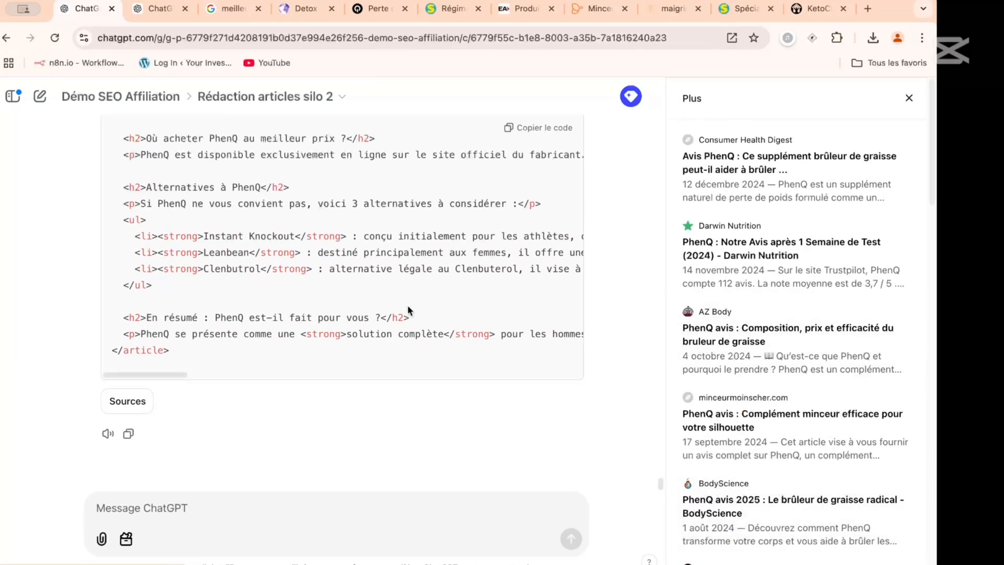
- Copy the generated HTML code and paste it into the body of a new WordPress article
scroll(407, 306, up, 4)
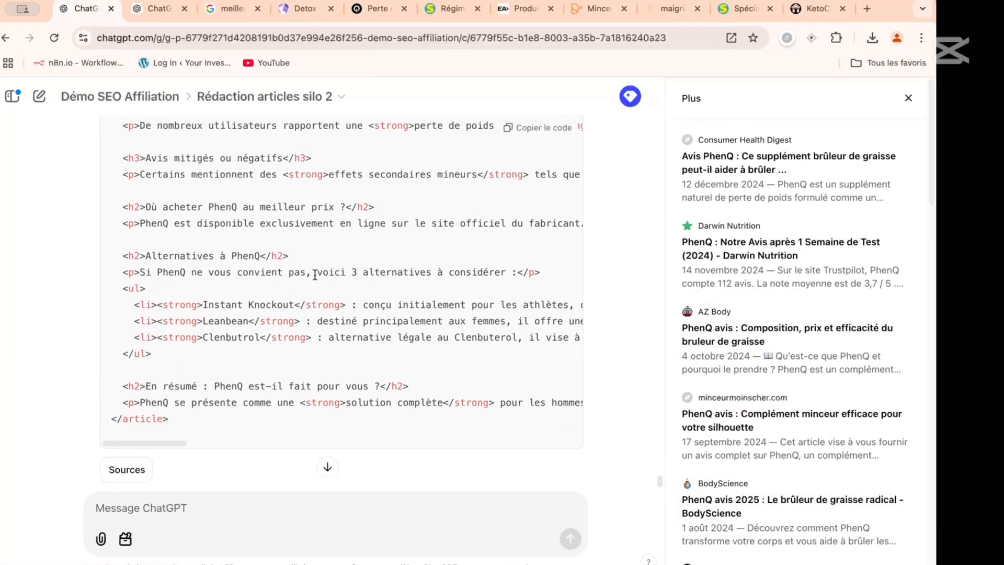
click(526, 131)
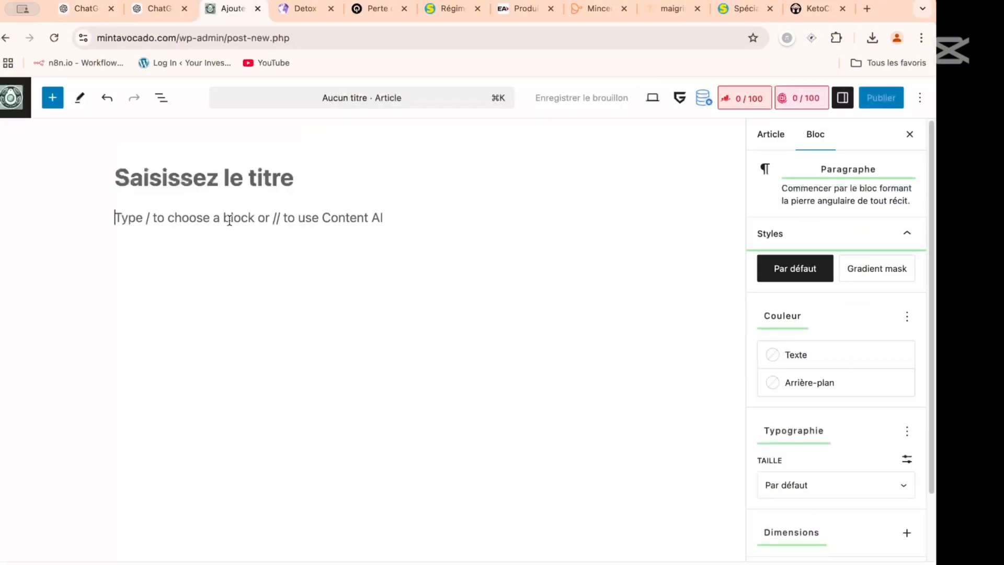
key(super+v)
- Add an empty paragraph block after the text of the "Verdict rapide sur PhenQ" section
scroll(251, 220, up, 15)
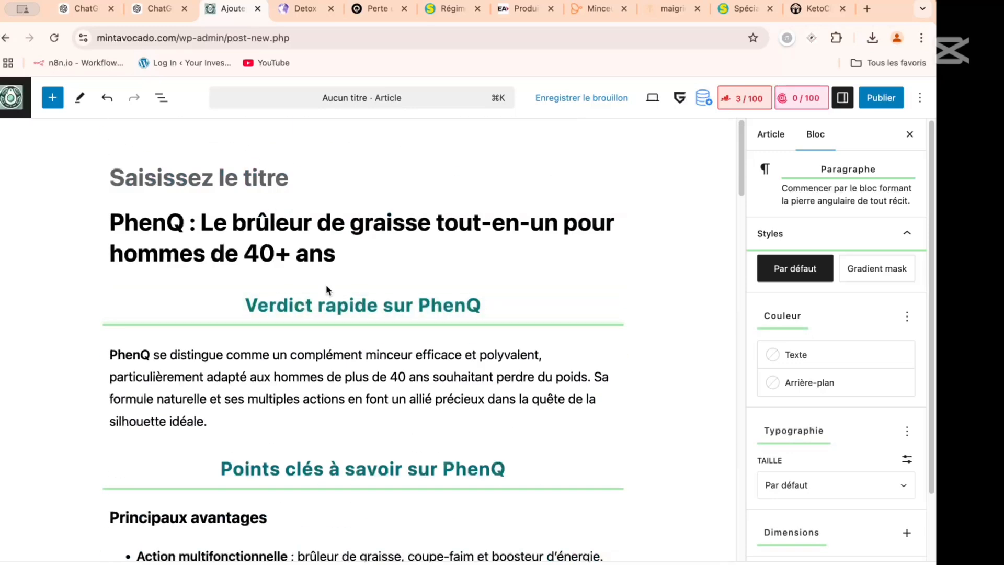
scroll(260, 206, down, 5)
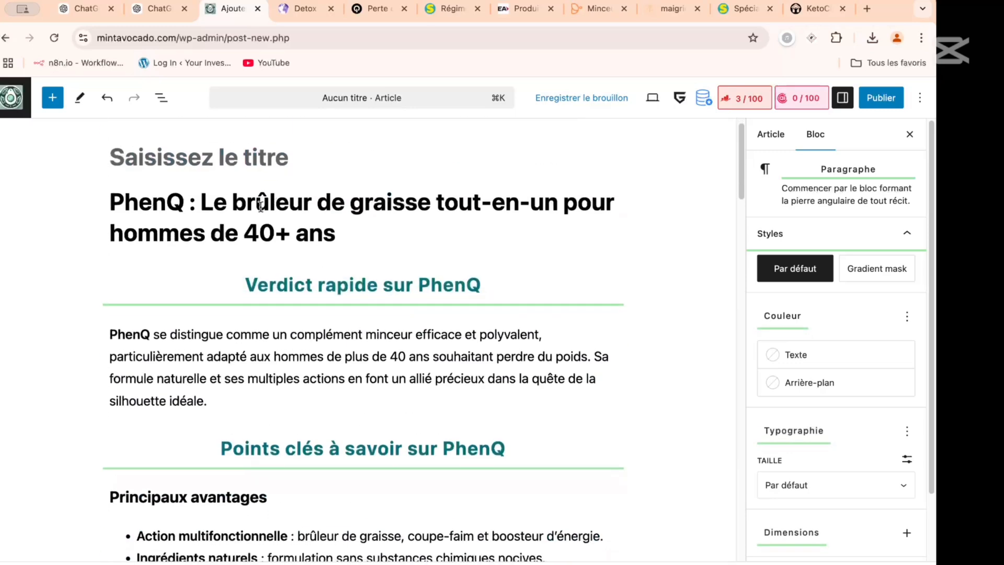
scroll(261, 207, down, 2)
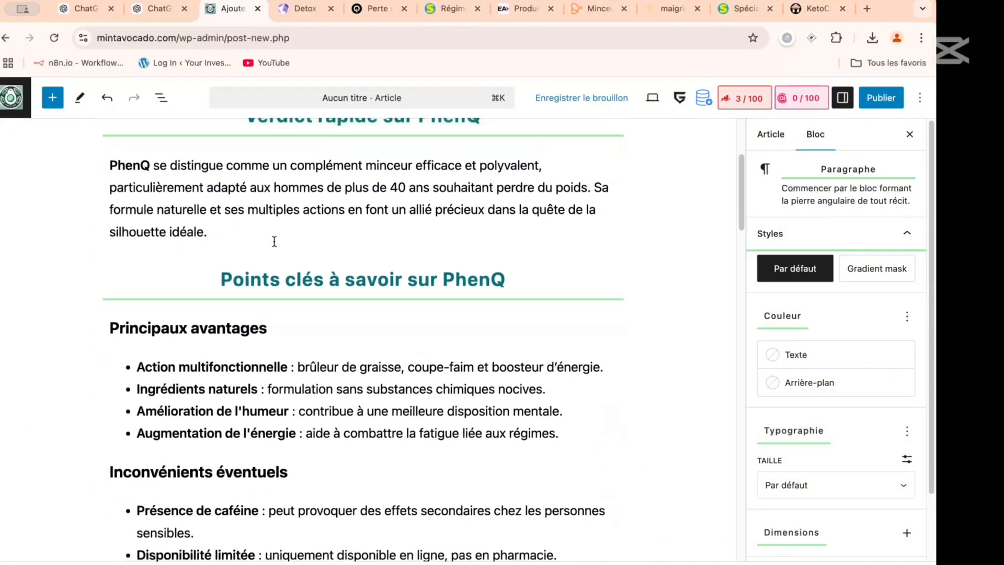
scroll(274, 241, up, 2)
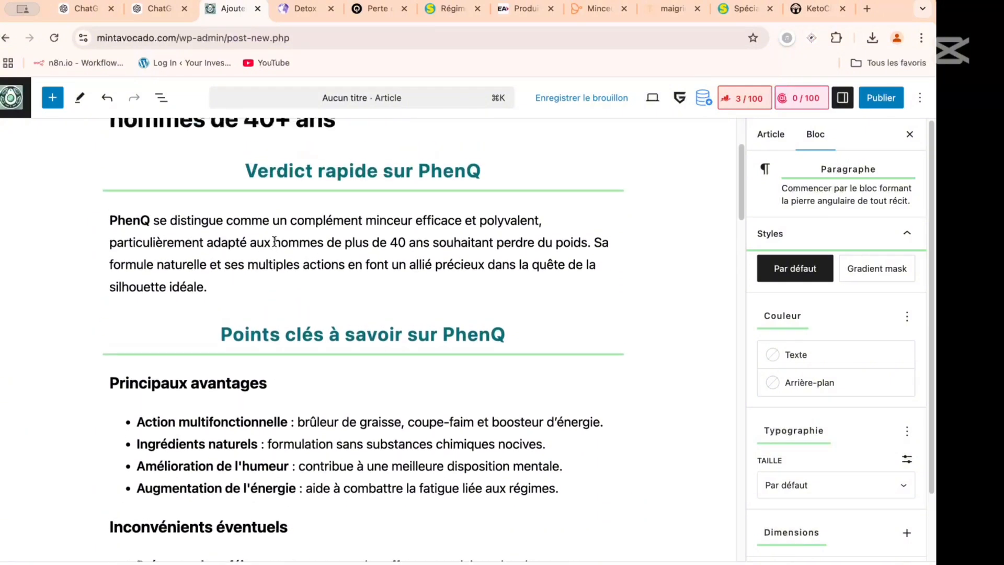
click(379, 289)
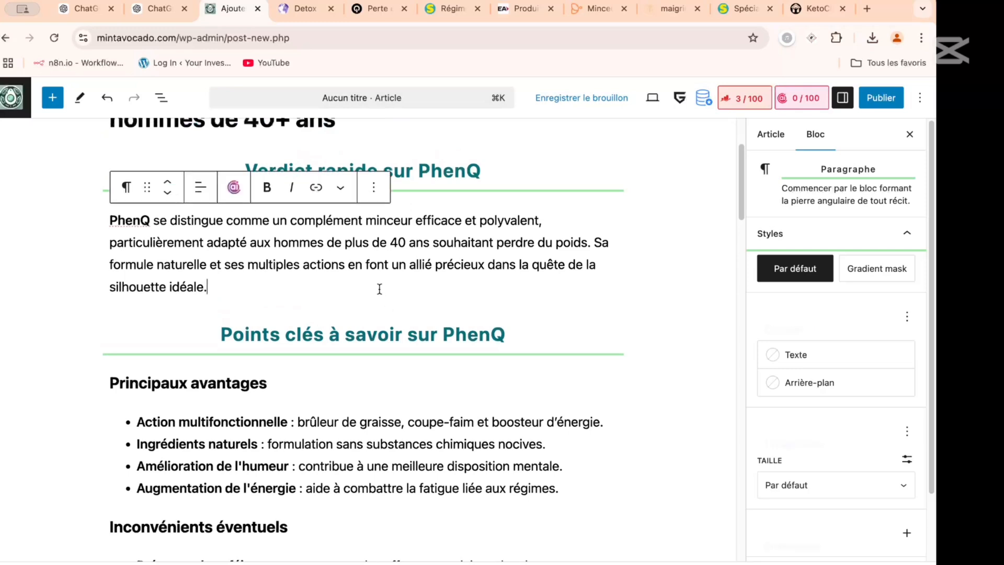
key(Return)
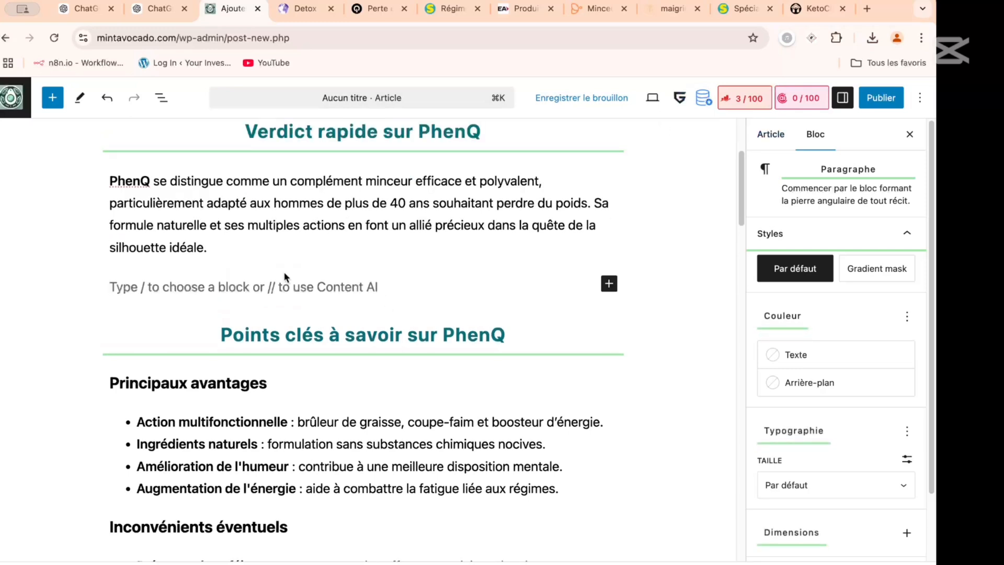
- Search the blocks for "cta" and "offer", and insert an Offer box under the verdict paragraph
text(/cta)
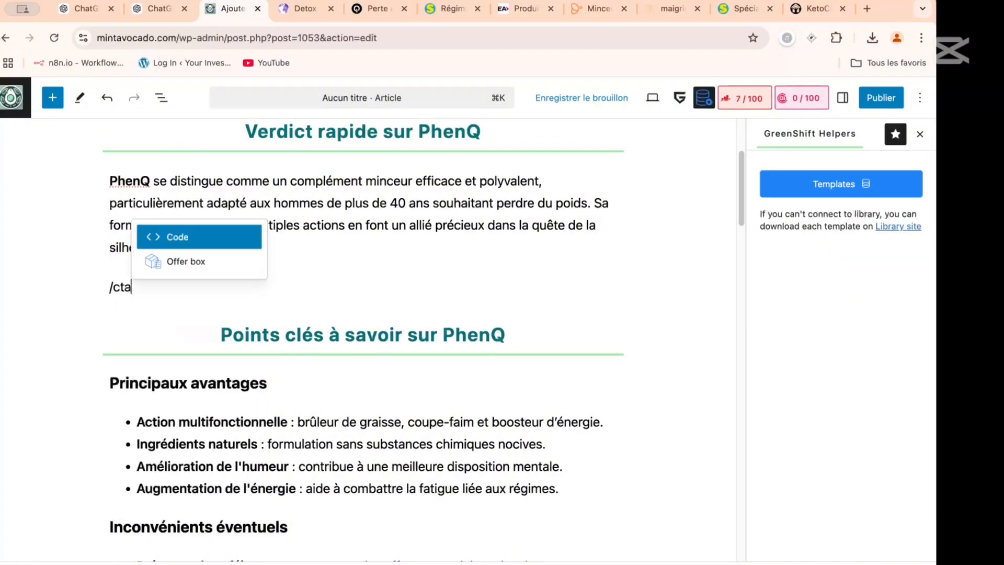
key(BackSpace)
key(BackSpace)
key(BackSpace)
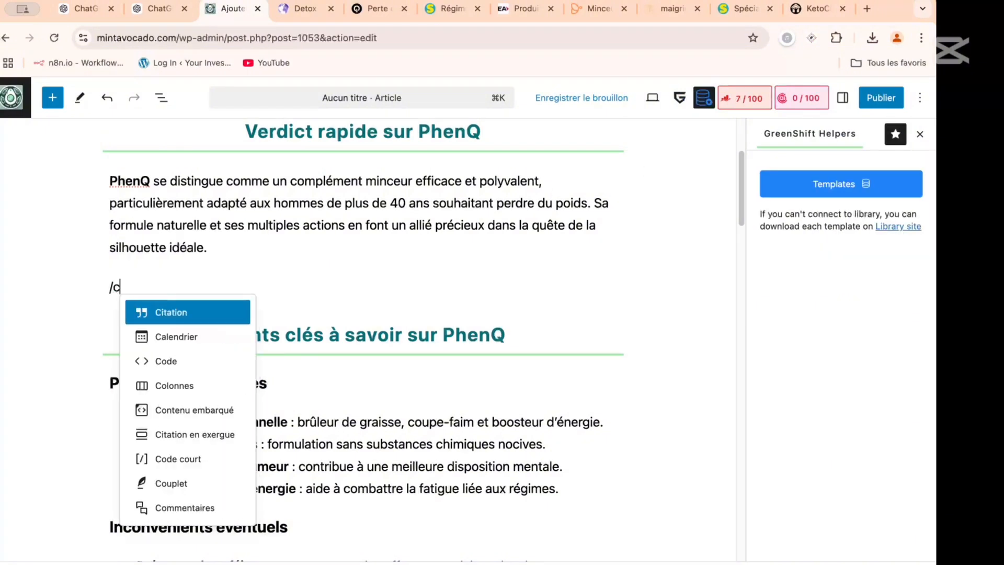
text(offer)
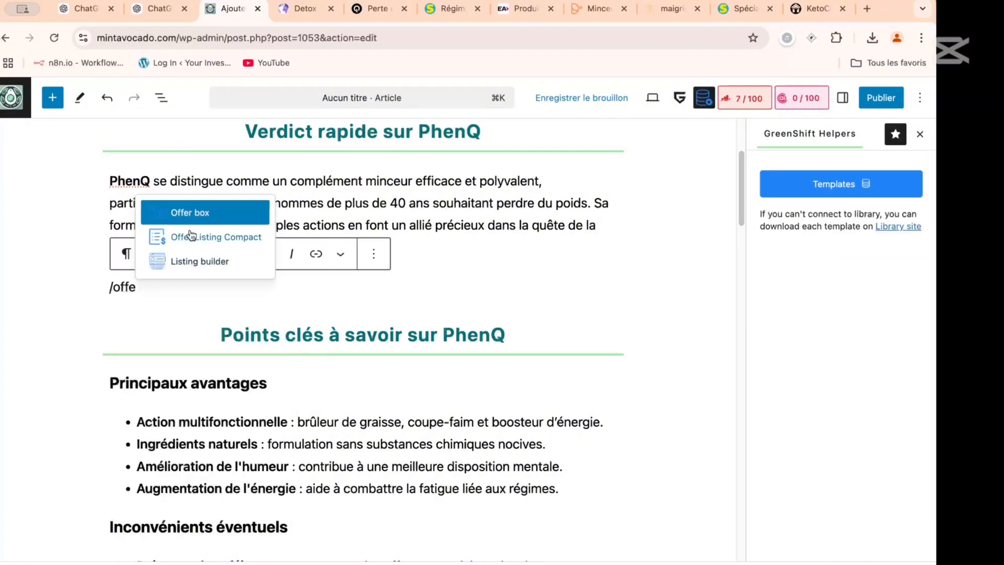
click(189, 209)
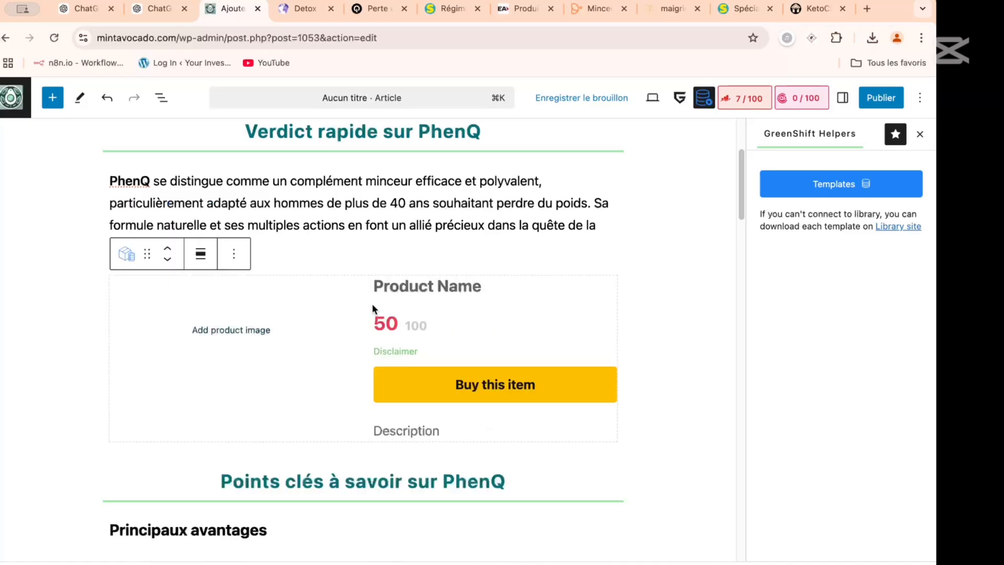
- Set the Offer box's product name to "PhenQ"
scroll(343, 302, up, 3)
scroll(366, 314, down, 2)
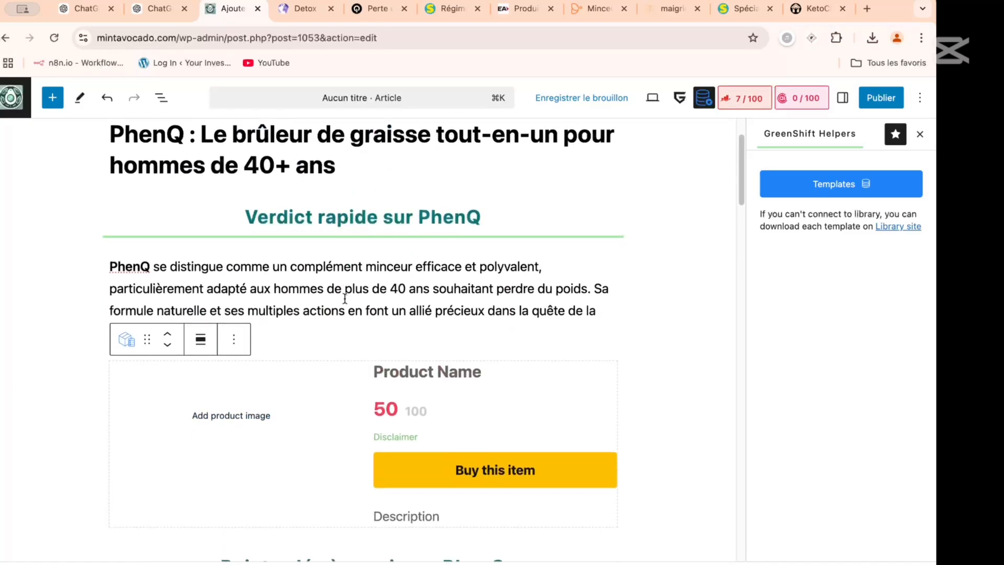
click(417, 341)
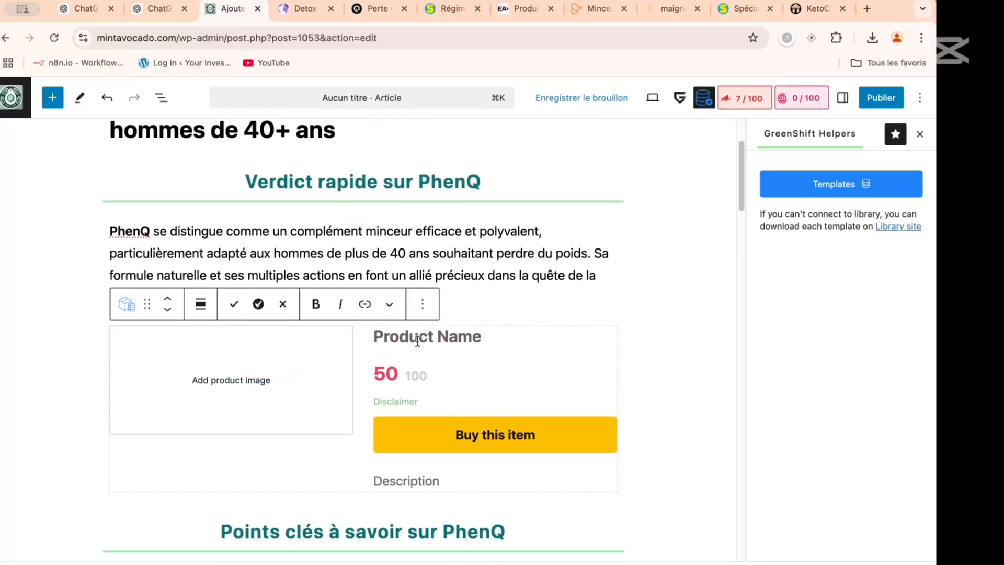
text(Phen)
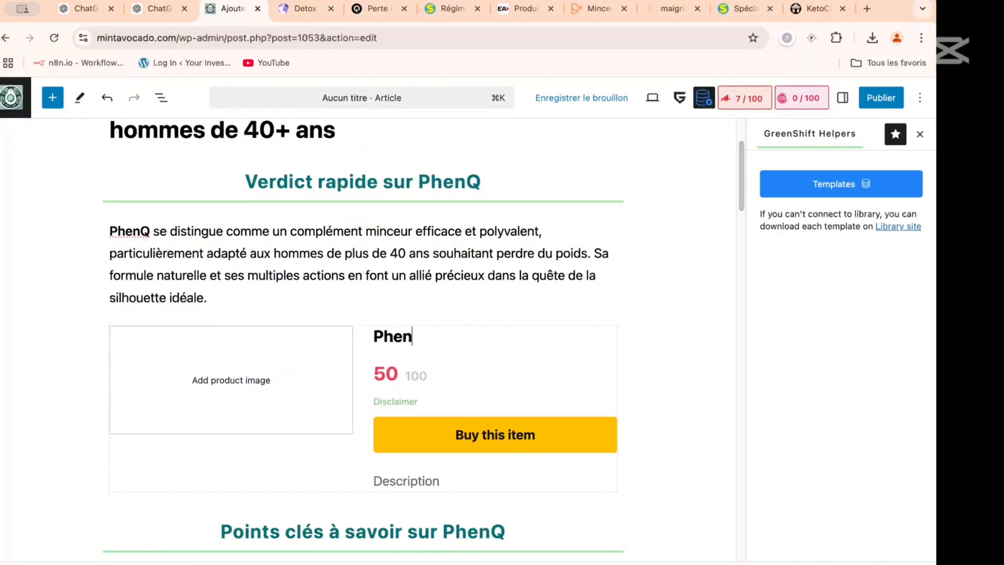
text(Q Homme)
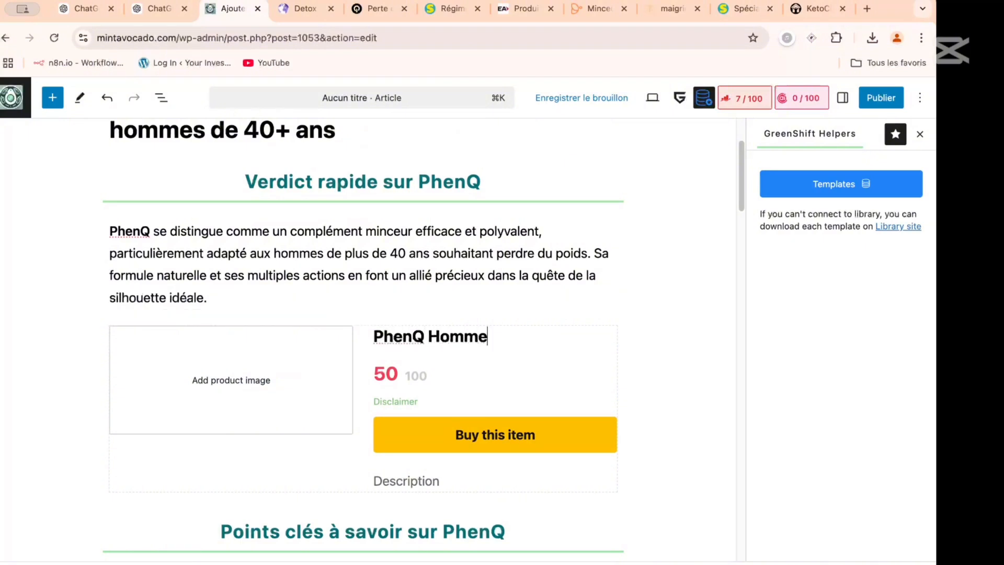
- Complete the Offer box's product name as "PhenQ Homme", and set its sale price to 60 and old price to 99
click(393, 376)
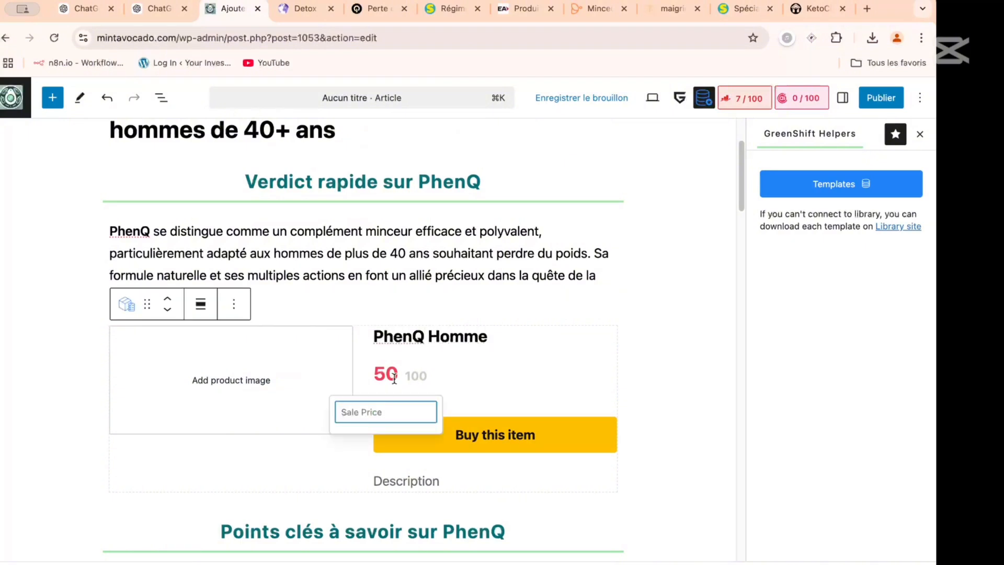
text(60)
click(419, 376)
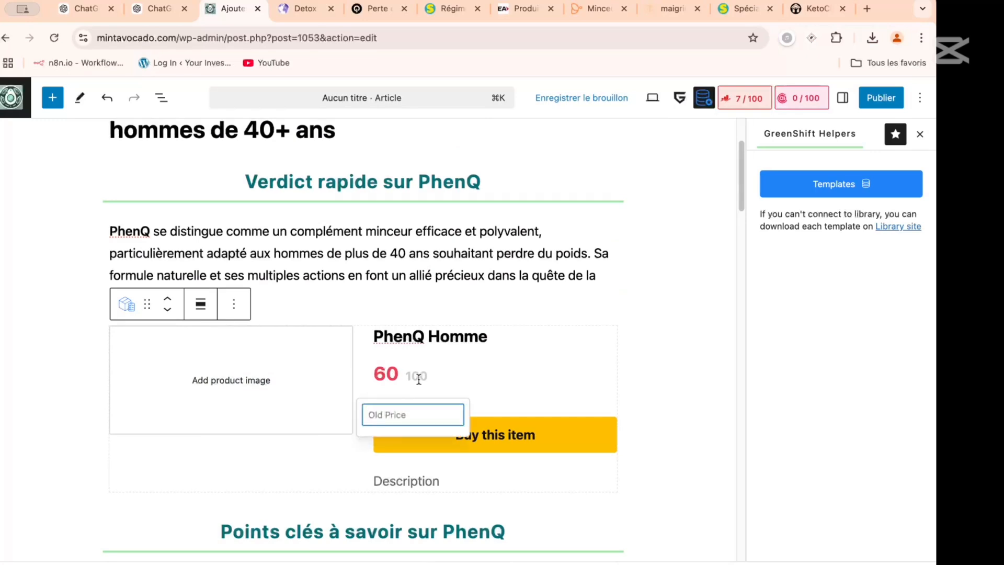
text(99)
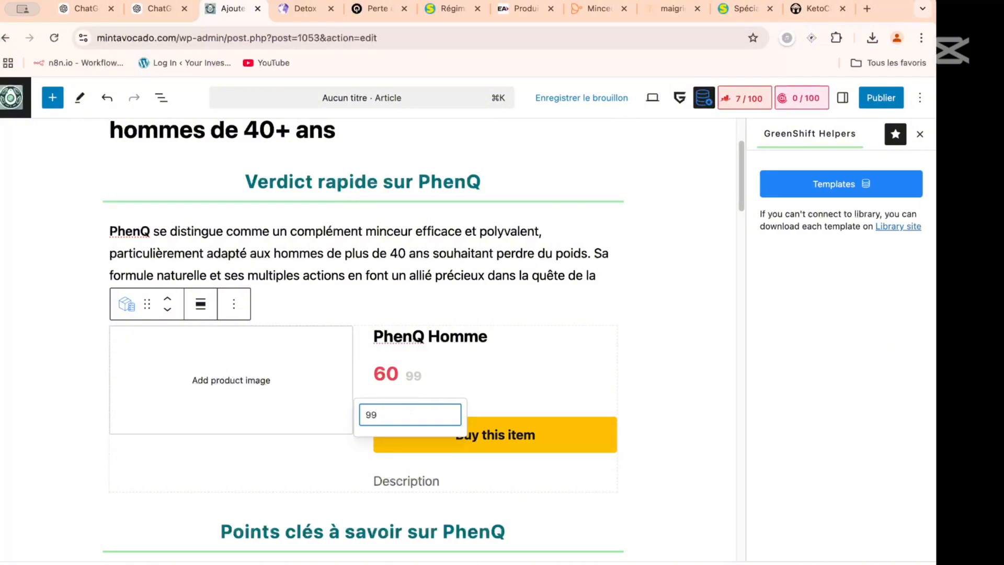
click(398, 374)
- Add mintavocado.webp from the media library as the Offer box's product image
click(224, 381)
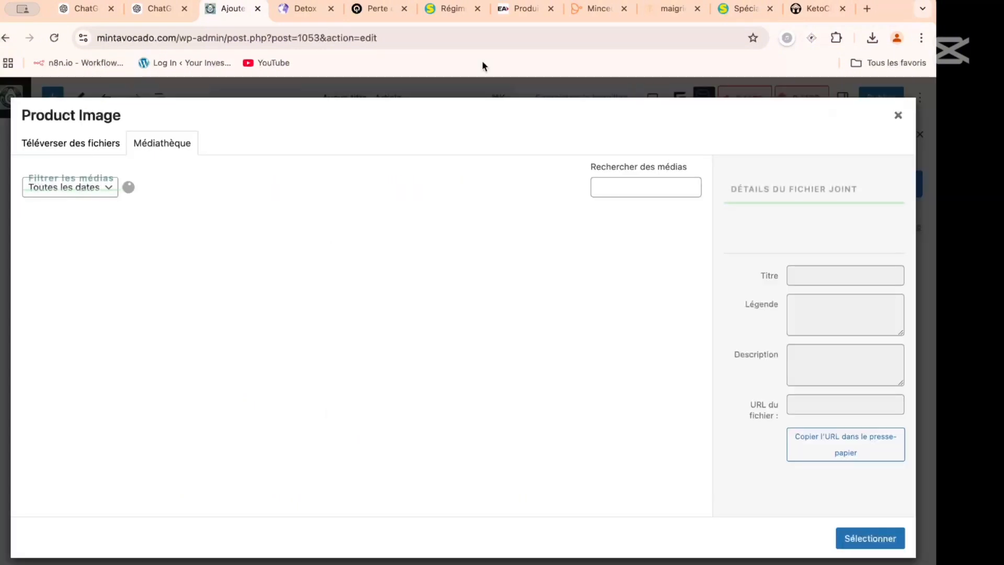
click(898, 115)
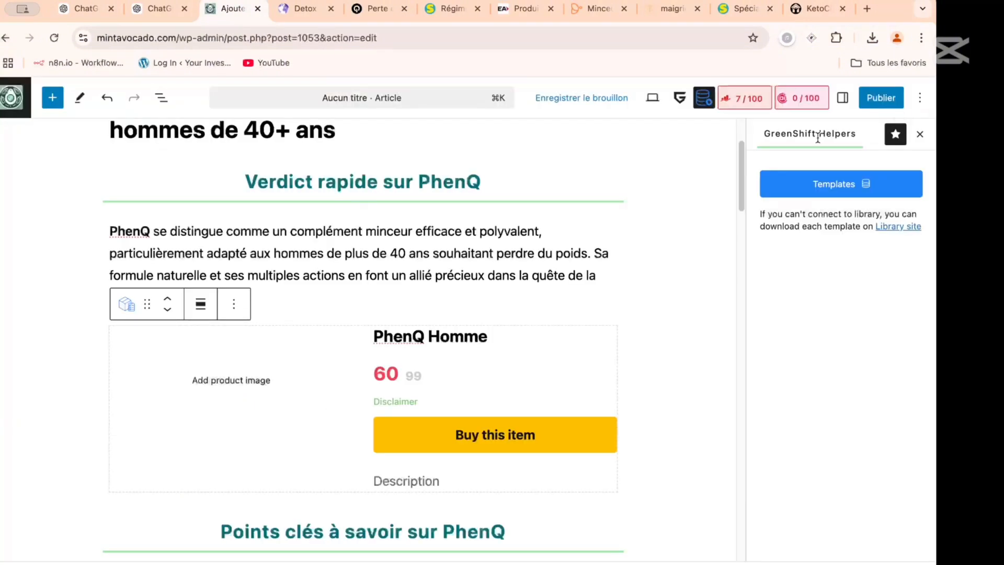
click(228, 381)
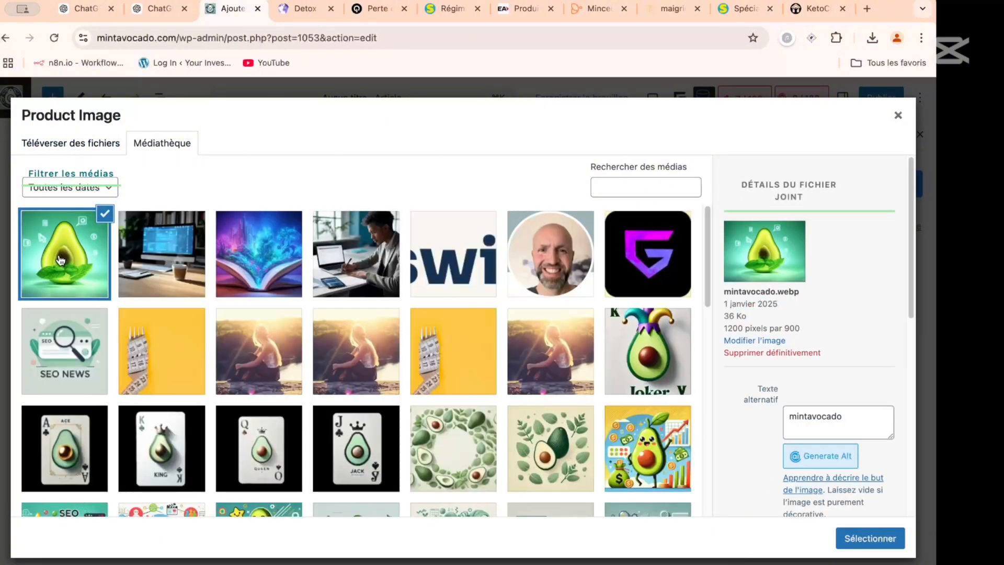
click(61, 260)
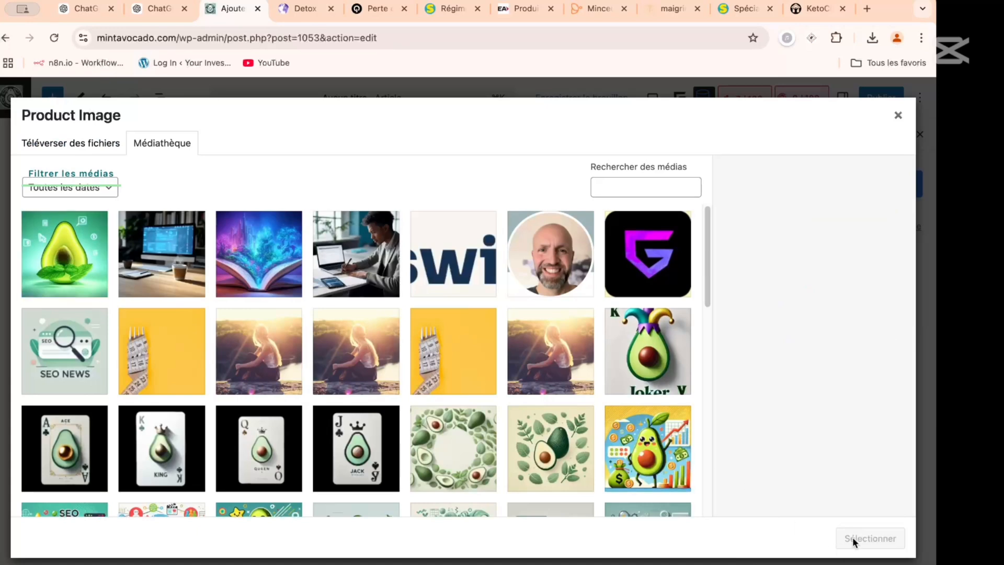
click(78, 255)
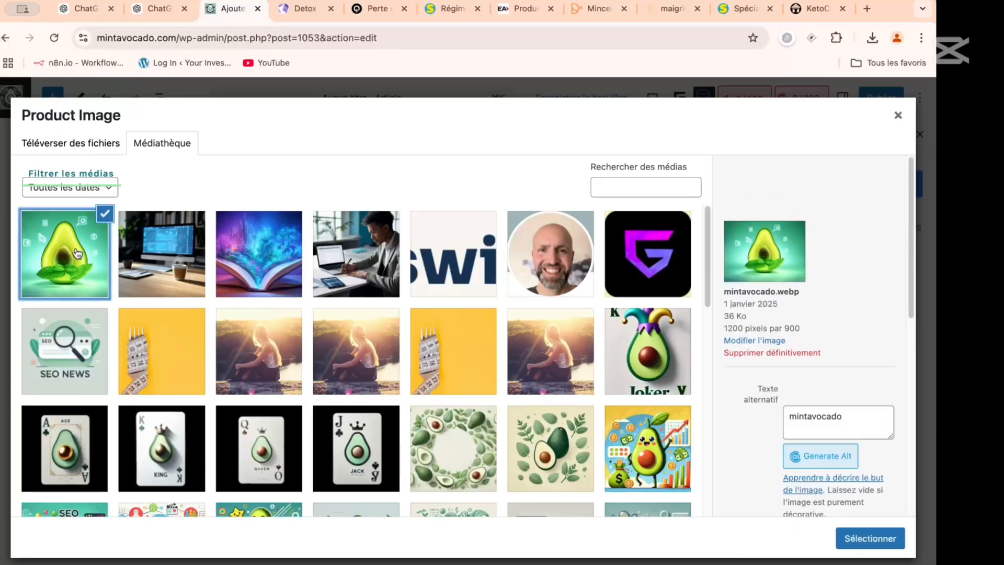
click(862, 538)
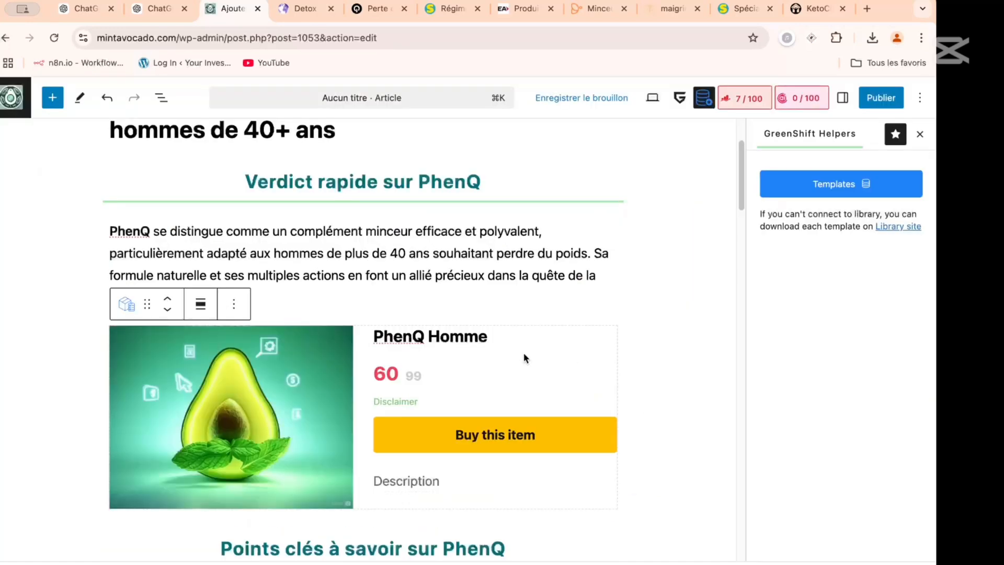
click(481, 430)
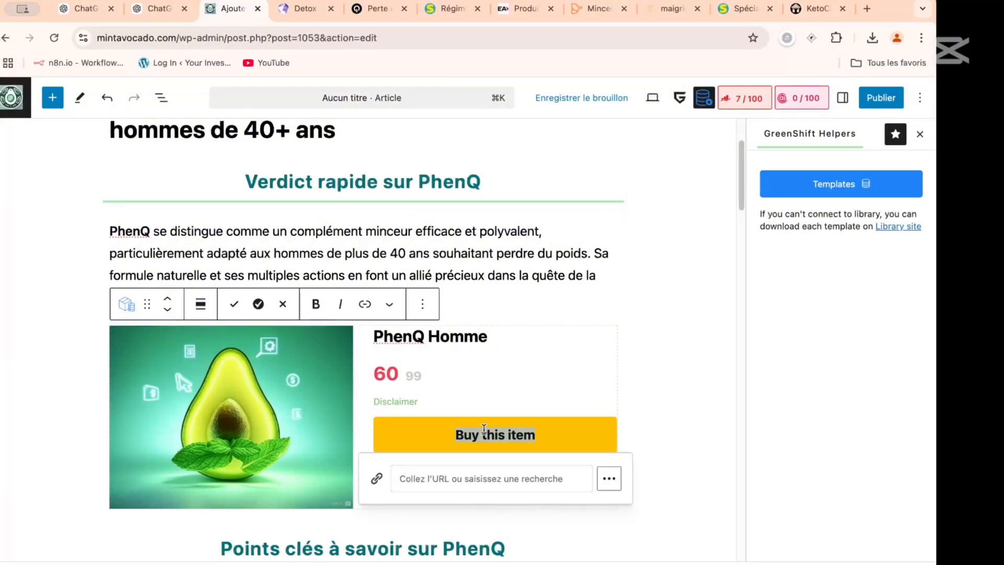
text(Acheter au )
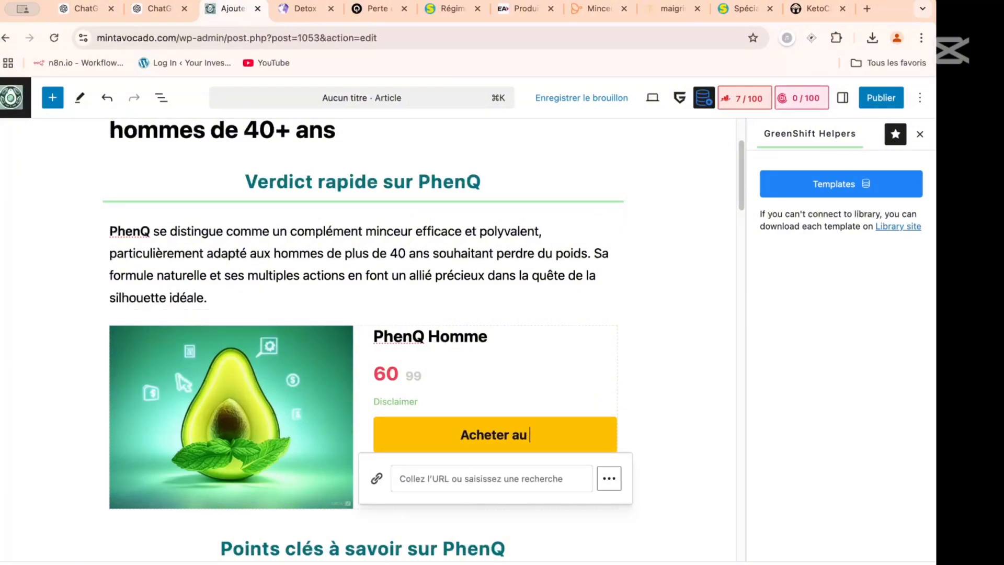
text(meilleur prix)
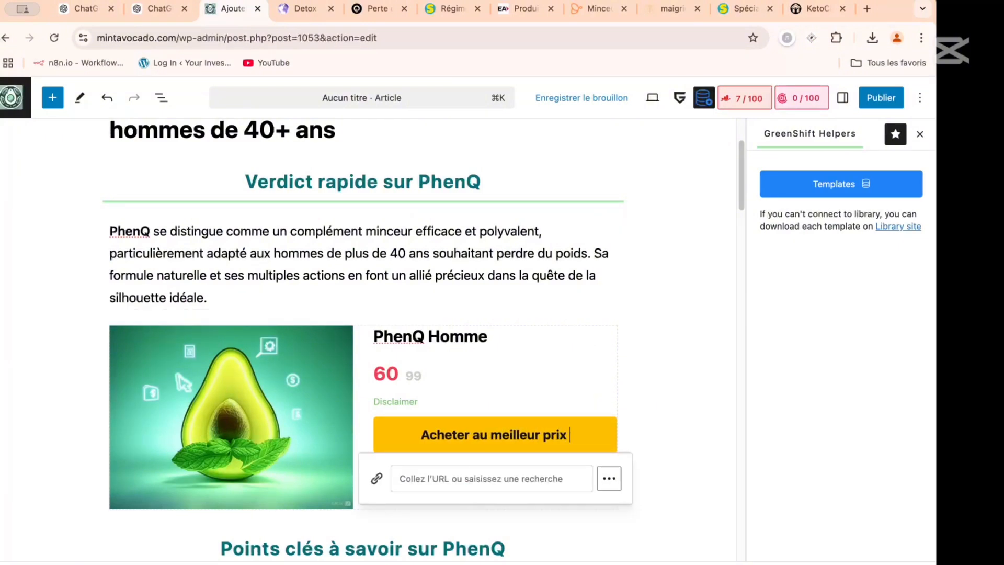
click(458, 479)
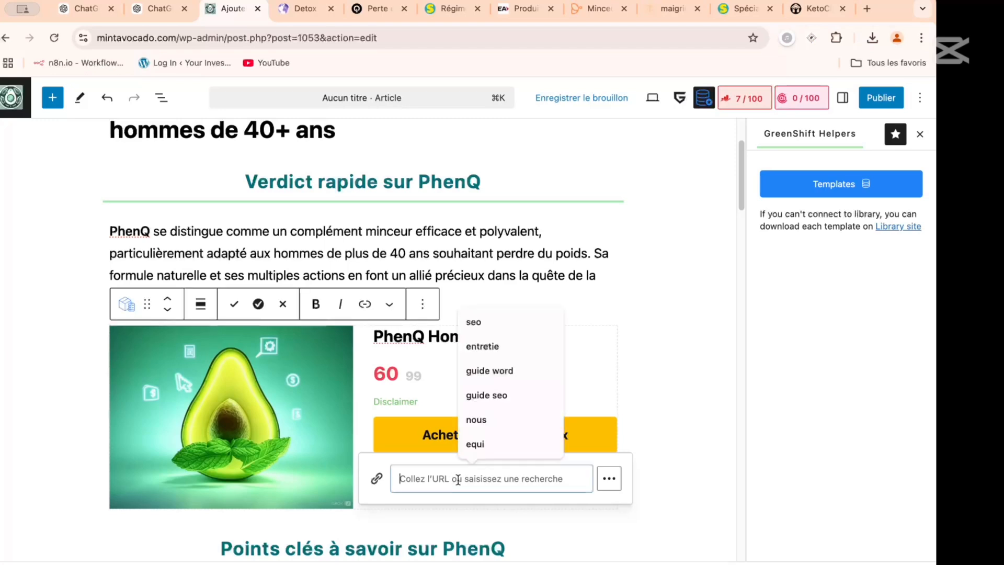
text(https)
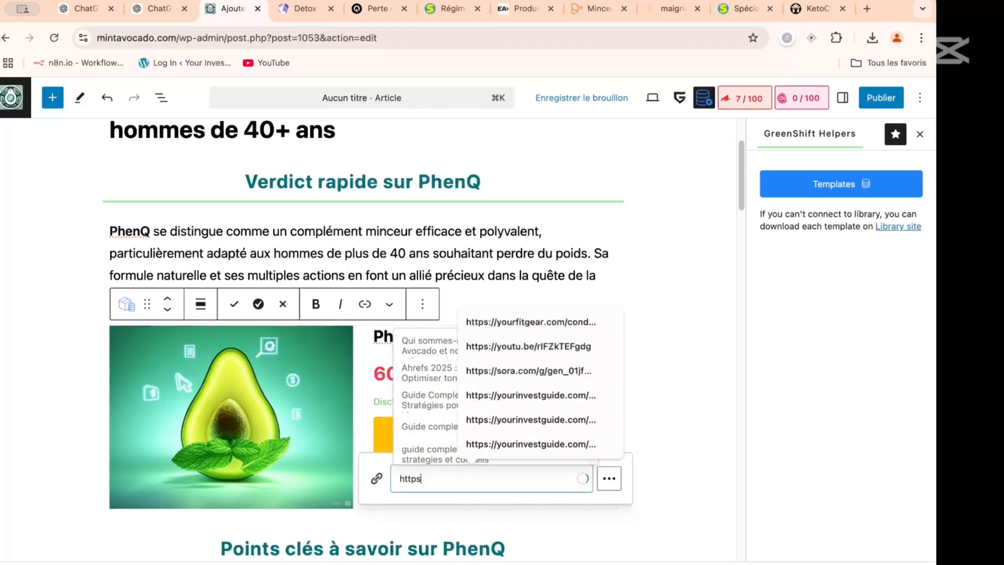
text(://)
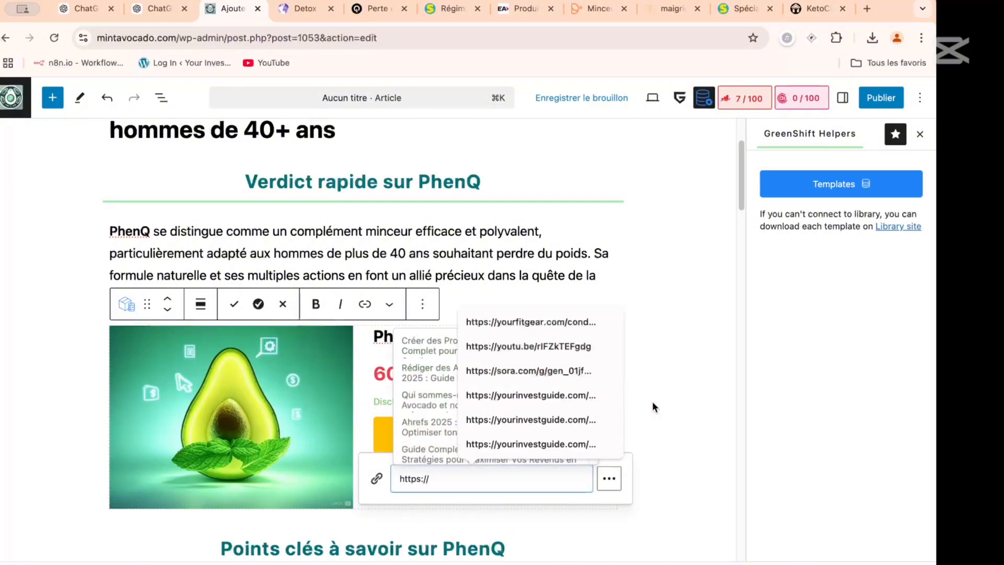
click(658, 360)
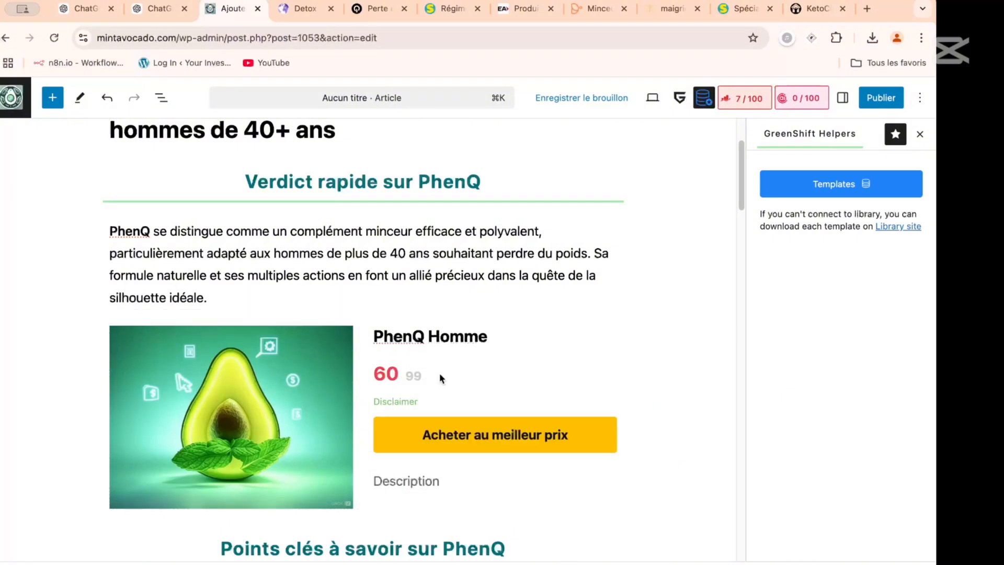
- Write "Le meilleur rapport qualité prix." as the Offer box's description
click(417, 474)
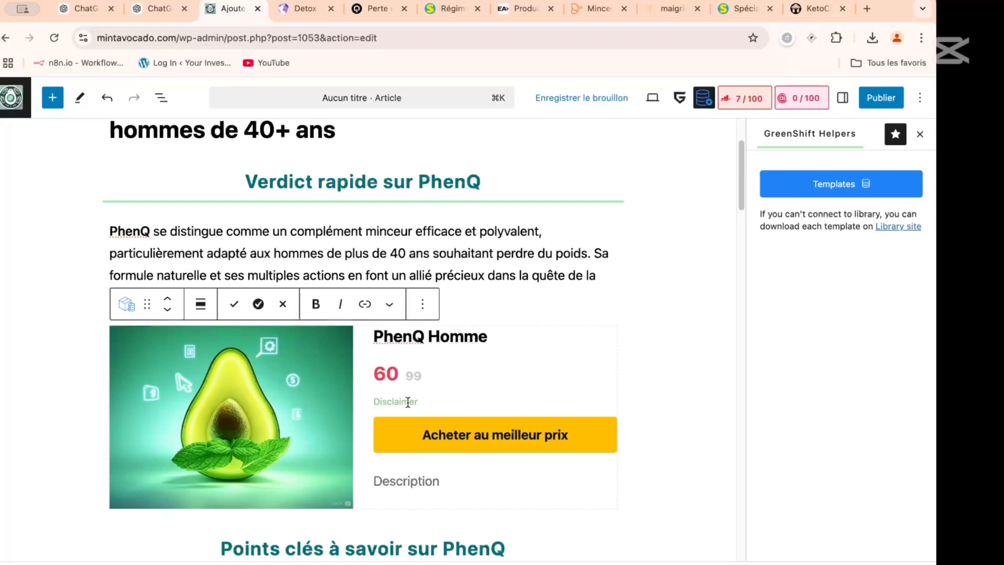
text(Le meilleur rappor)
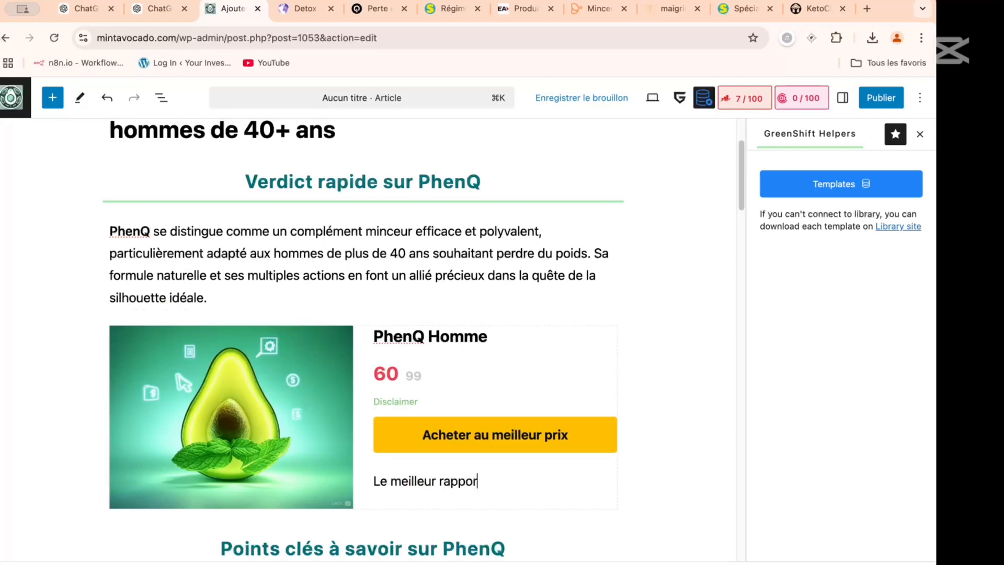
text(t qualité prix.)
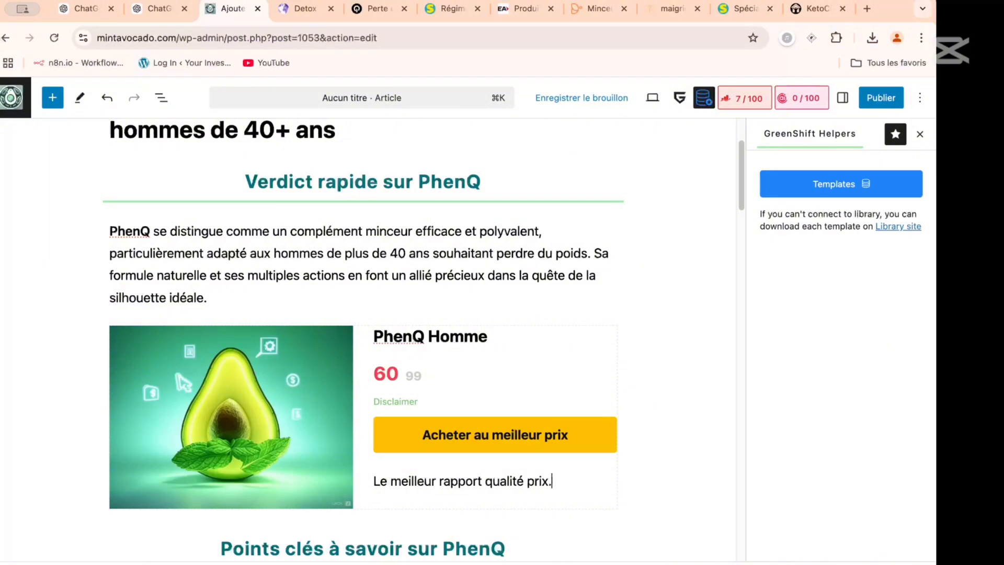
click(395, 403)
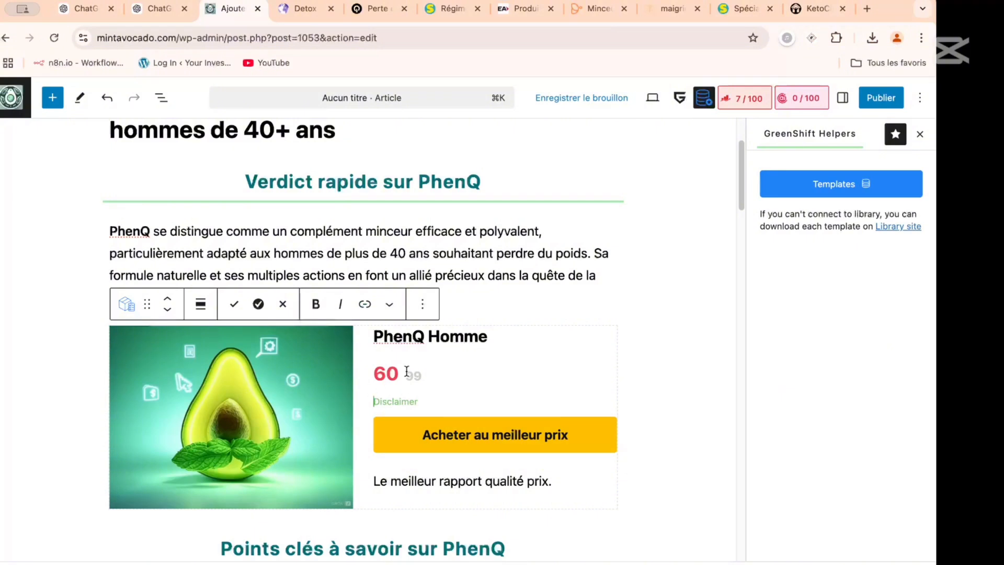
- In the Offer box's block settings, set the discount to 25% and the star rating to 4
click(842, 98)
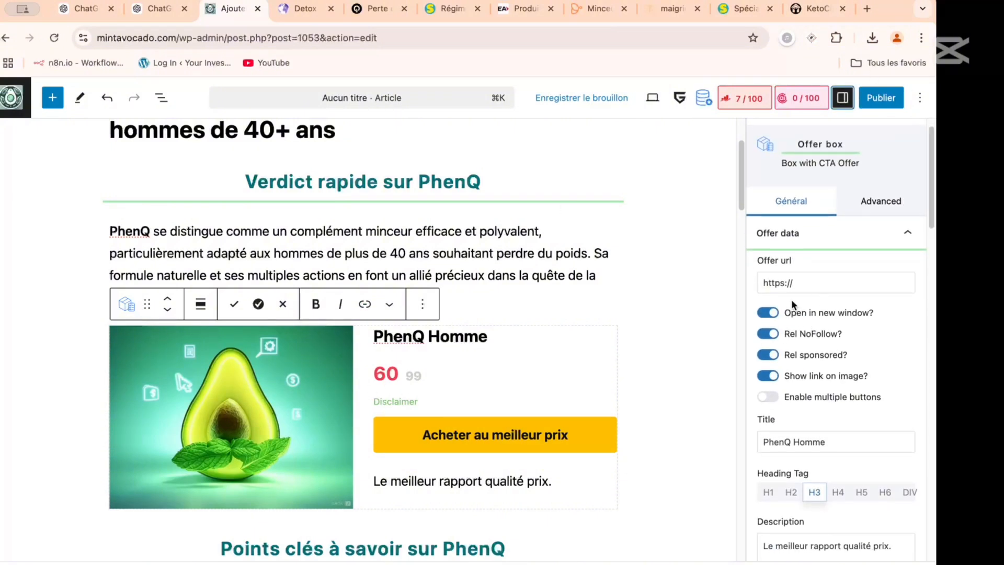
scroll(795, 311, down, 3)
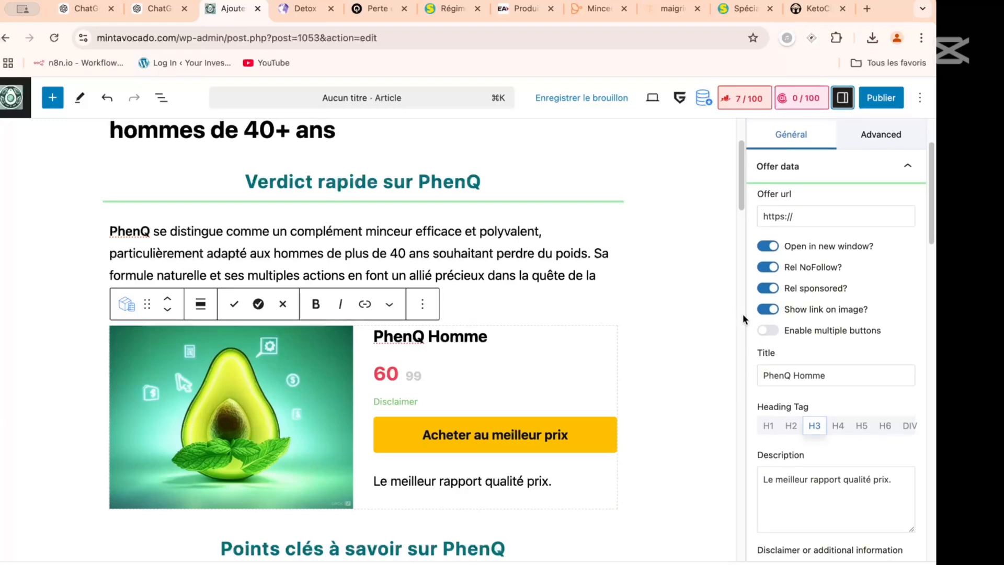
scroll(789, 319, down, 2)
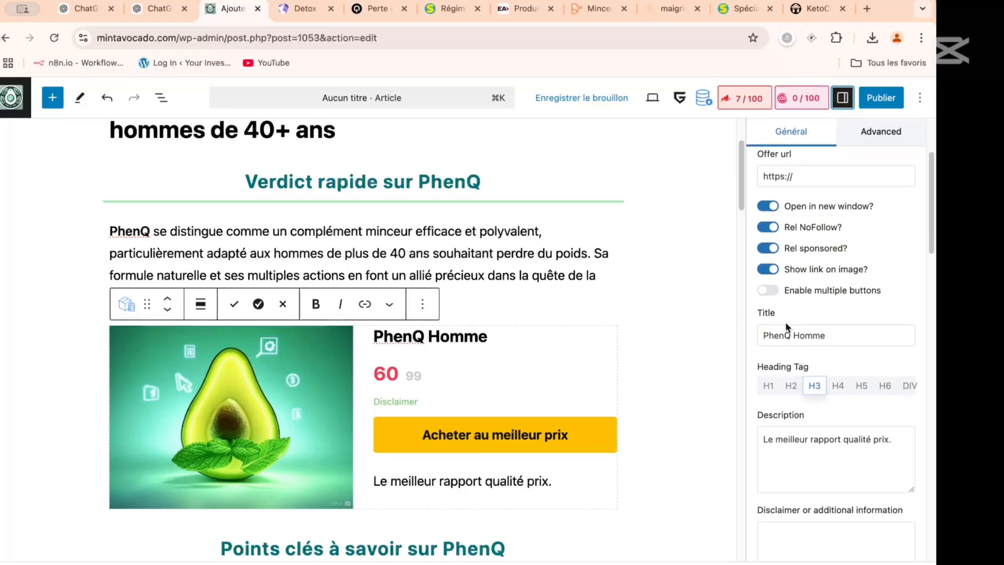
scroll(786, 327, down, 5)
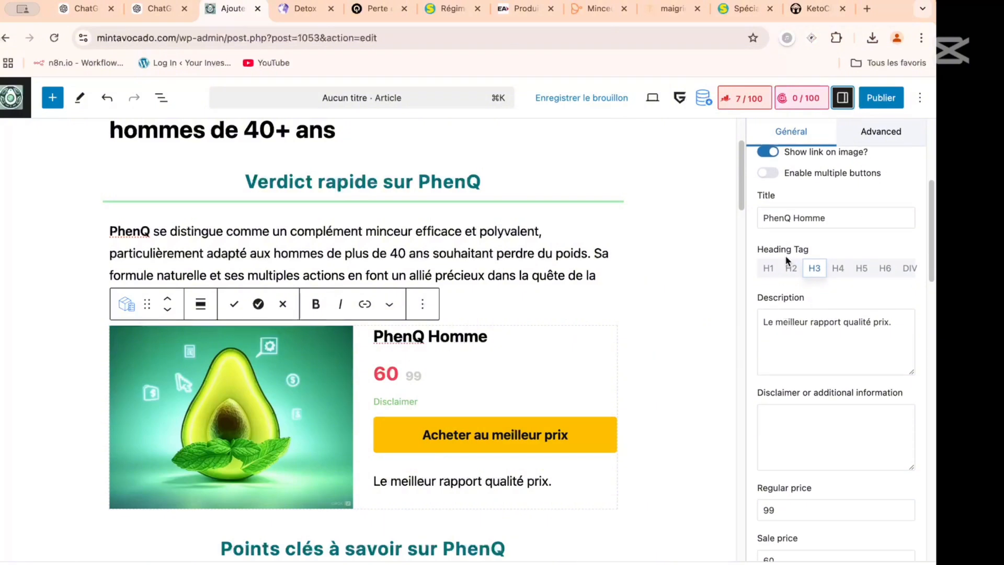
click(477, 336)
click(814, 267)
scroll(779, 363, down, 10)
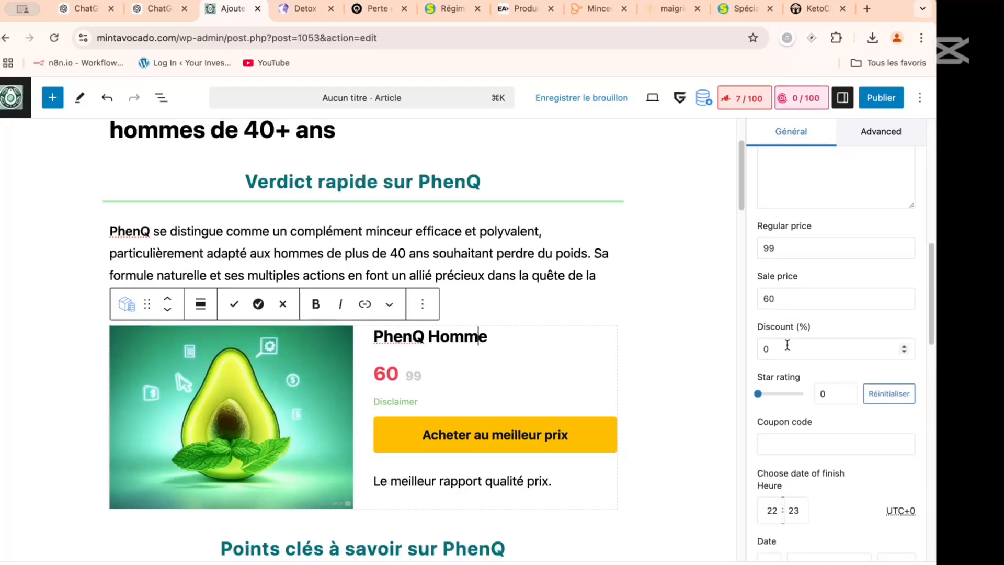
drag(787, 346, 754, 352)
text(25)
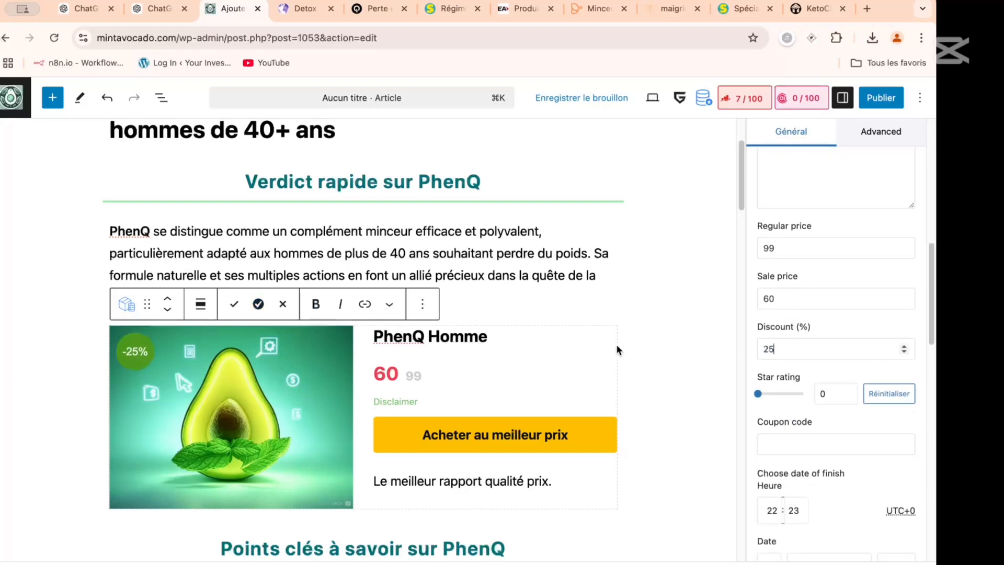
scroll(777, 331, down, 3)
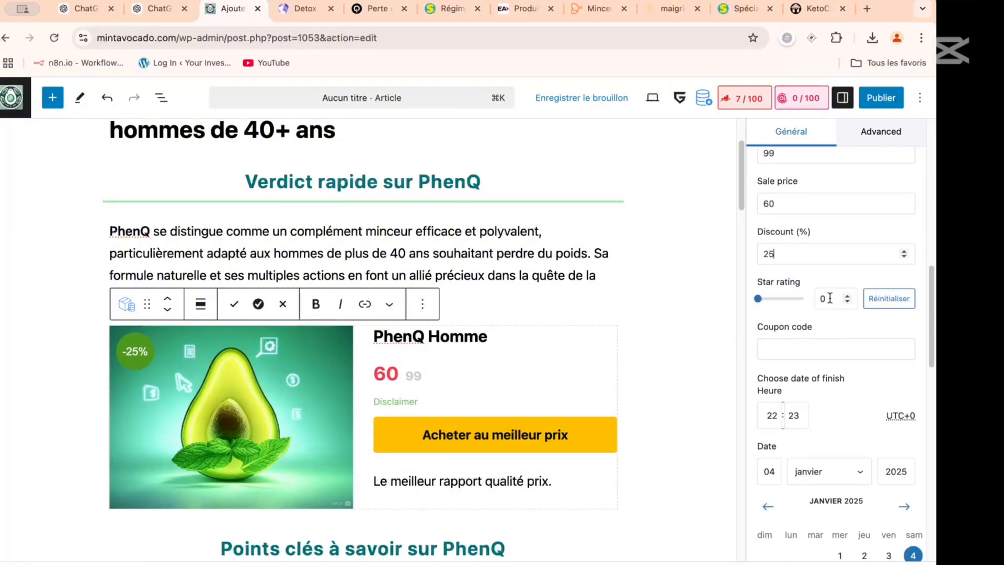
double_click(822, 298)
text(4)
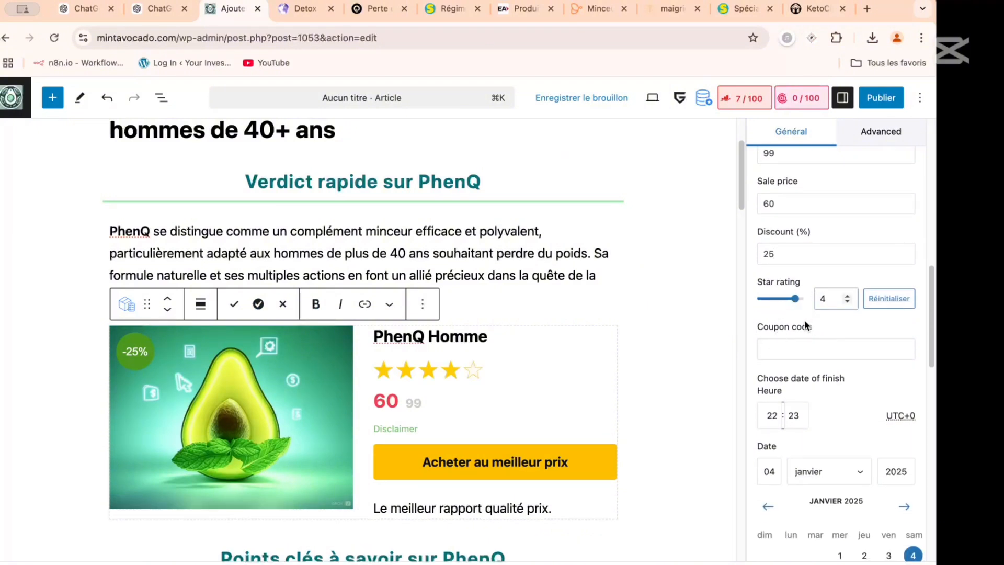
- Enter "MINTAVOCADO" as the Offer box's coupon code
scroll(804, 324, down, 2)
click(777, 281)
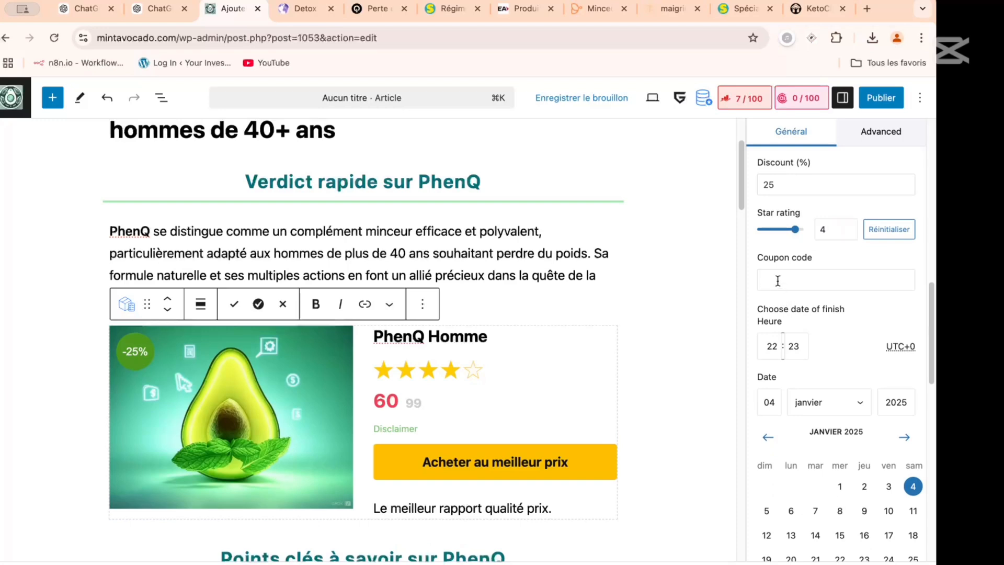
text(MINTA)
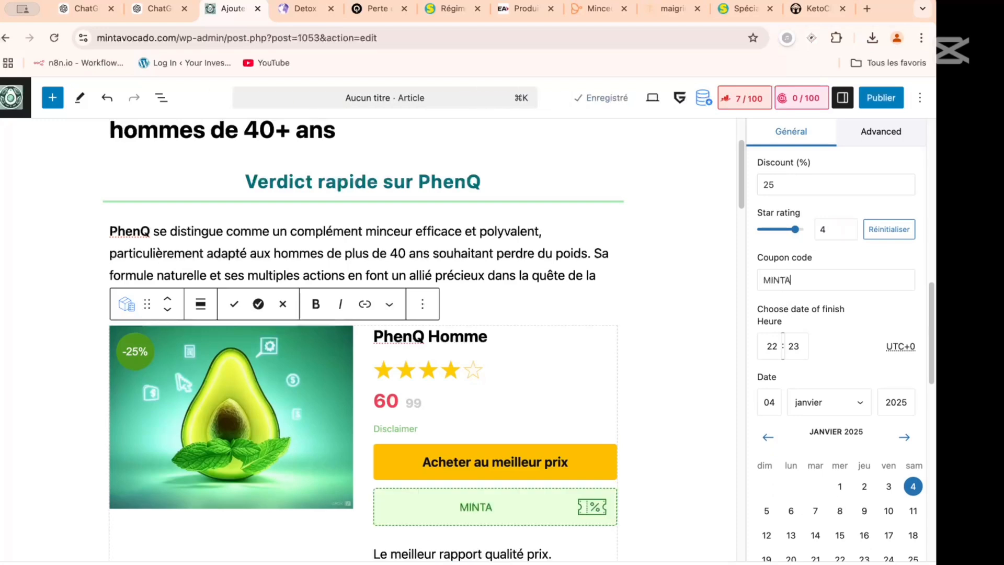
text(VCODE)
key(BackSpace)
text(CODE)
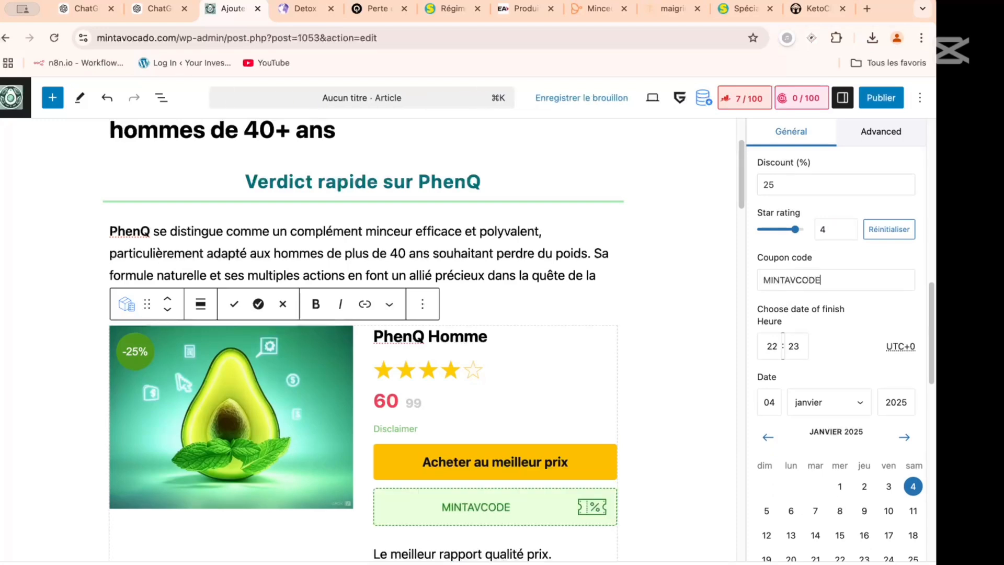
key(BackSpace)
key(BackSpace)
key(BackSpace)
key(BackSpace)
key(BackSpace)
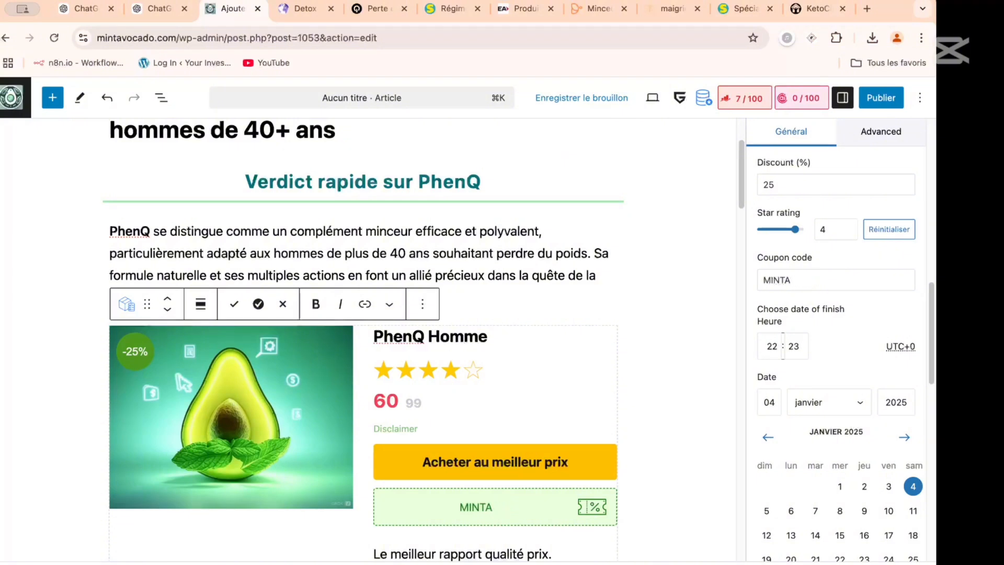
text(VOCADO)
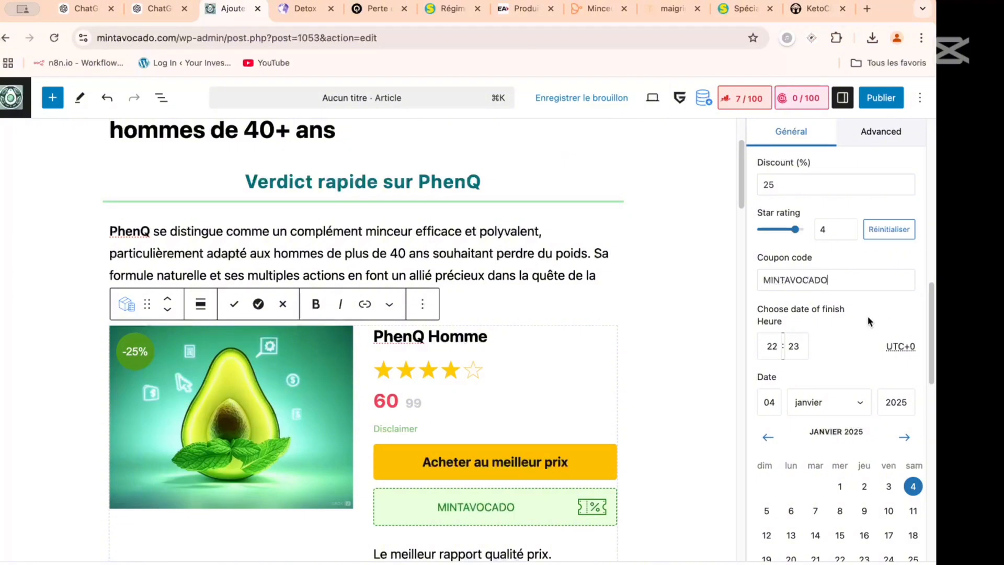
scroll(852, 323, down, 6)
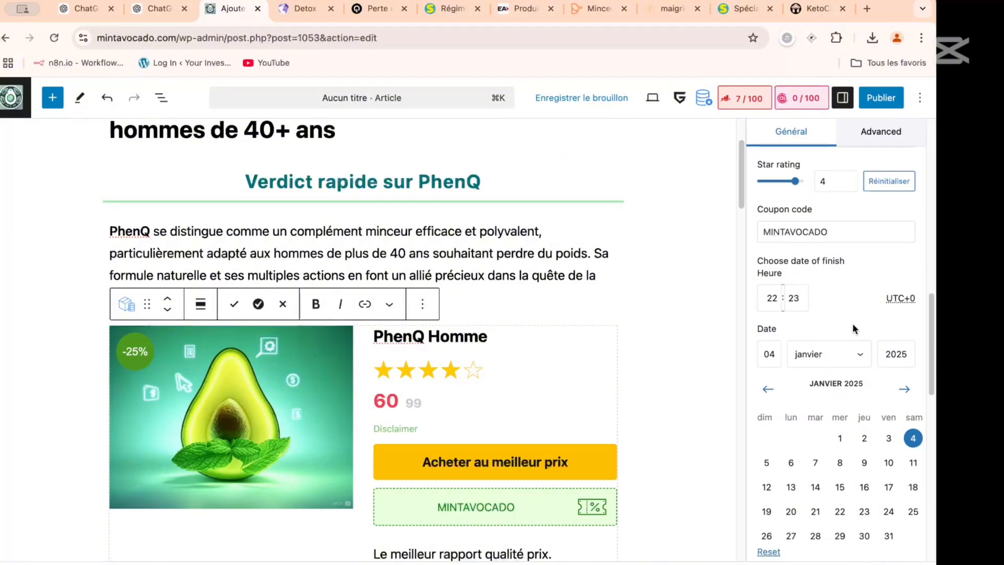
scroll(852, 323, down, 5)
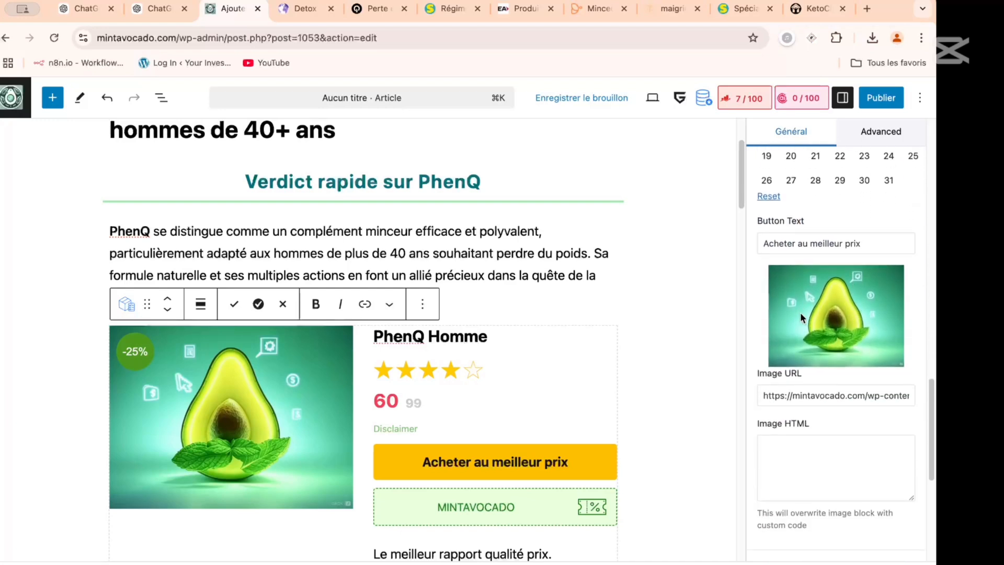
- Enable schema for the Offer box, set its price currency to EUR, and close the block settings
scroll(788, 334, down, 4)
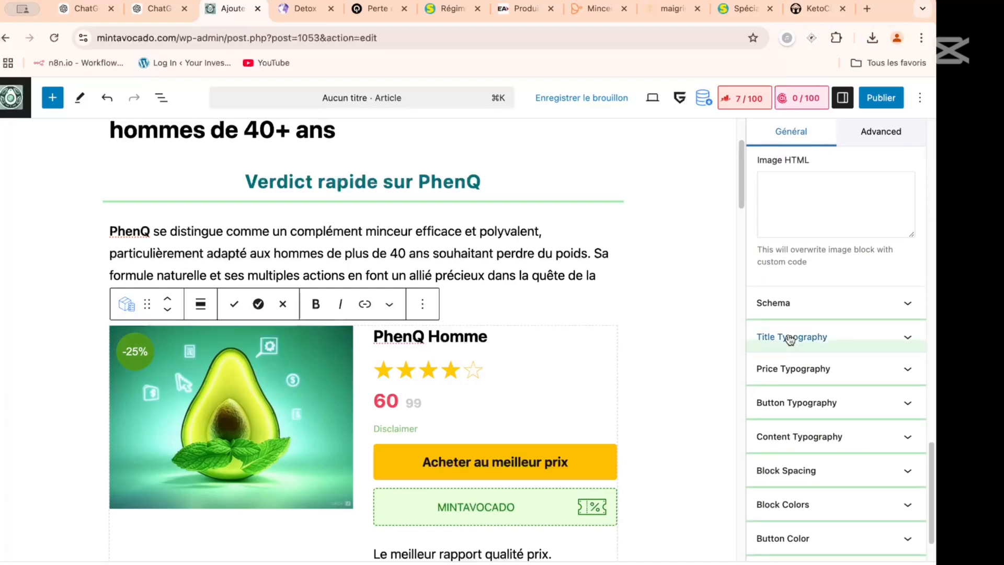
click(791, 303)
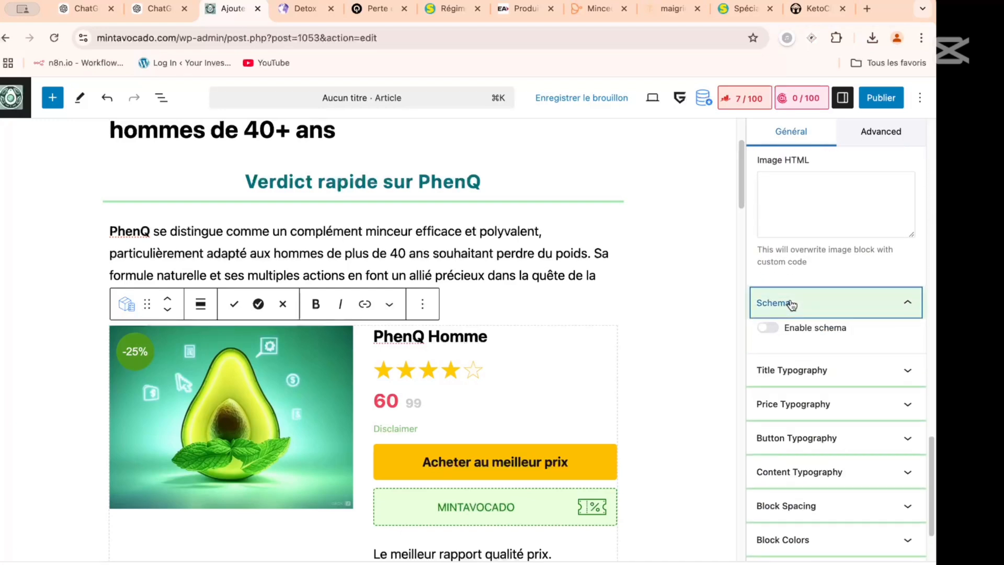
click(770, 331)
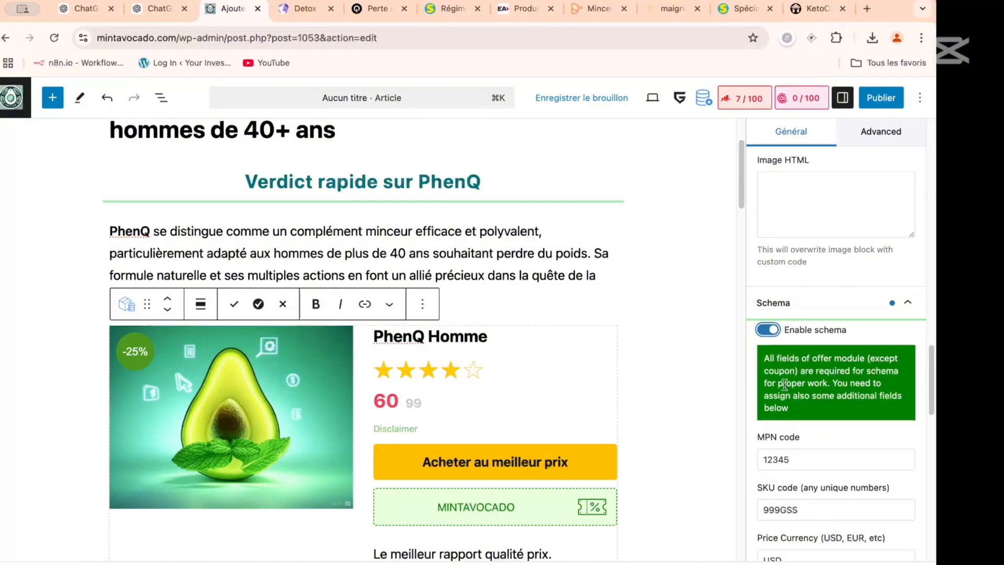
scroll(810, 458, down, 3)
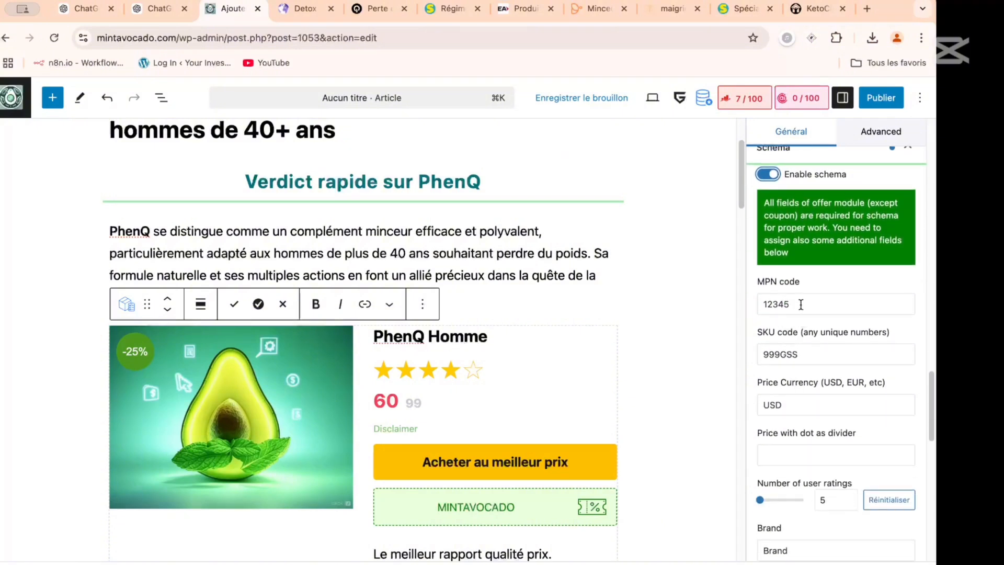
scroll(801, 303, down, 3)
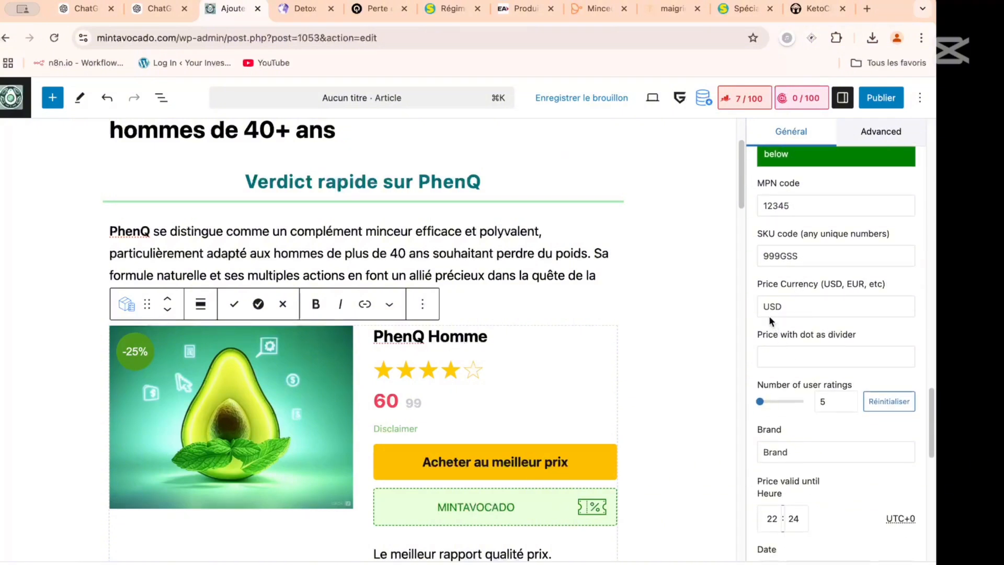
drag(785, 305, 740, 309)
text(EUR)
scroll(789, 314, down, 5)
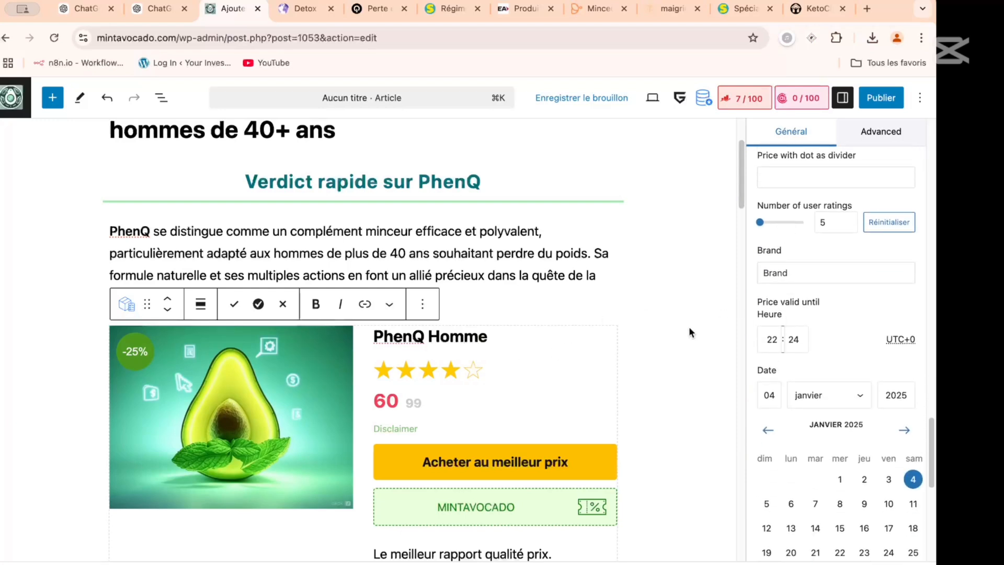
scroll(689, 326, down, 4)
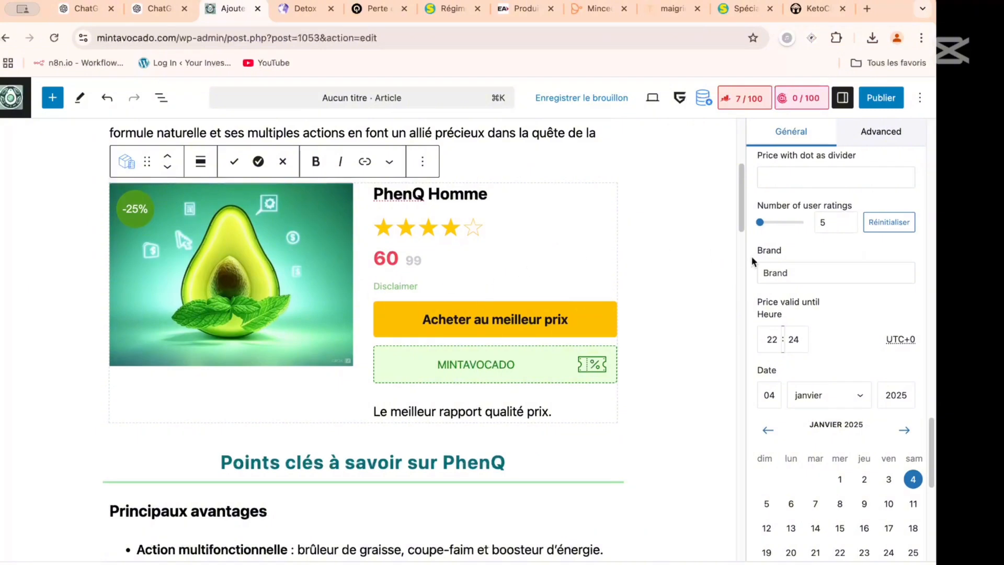
scroll(798, 272, up, 18)
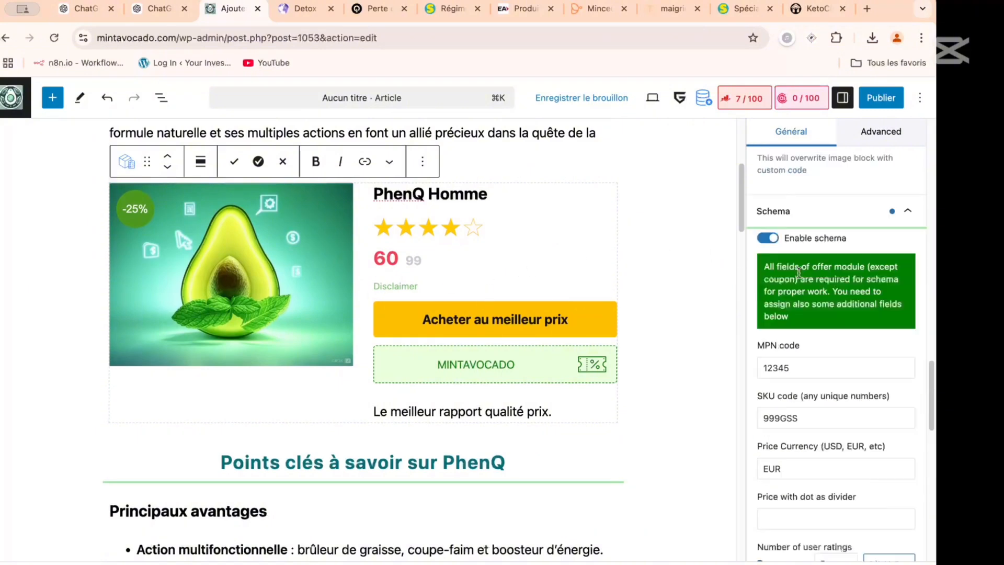
click(657, 186)
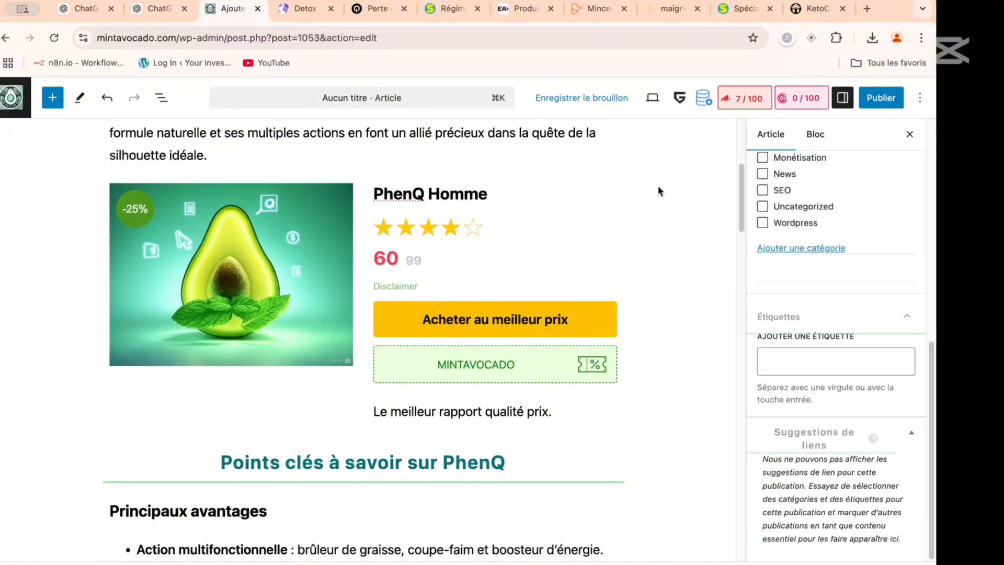
click(907, 136)
- Review the top of the article, from the main heading and quick verdict through the PhenQ Homme offer box
scroll(448, 266, up, 5)
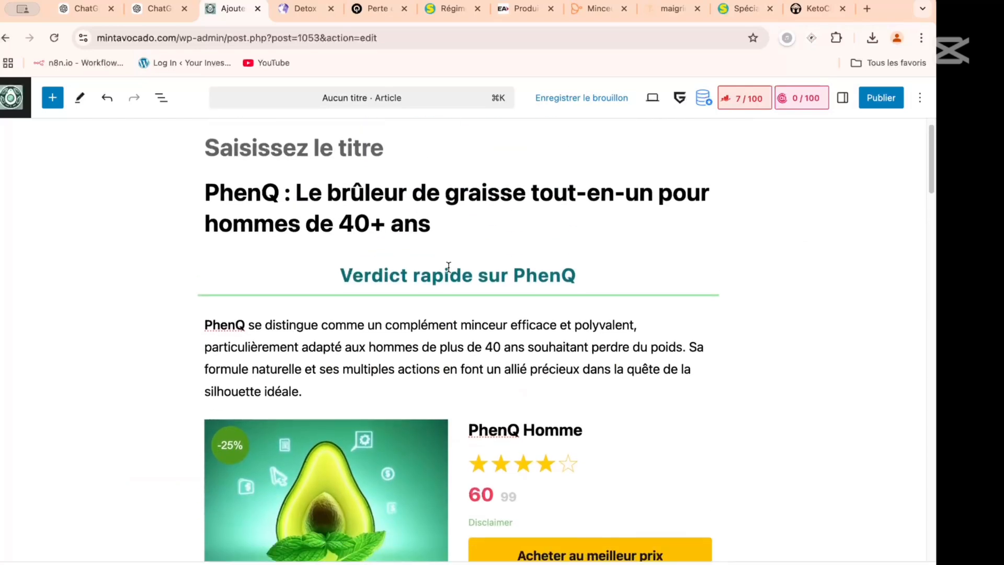
scroll(448, 267, down, 2)
scroll(434, 266, up, 3)
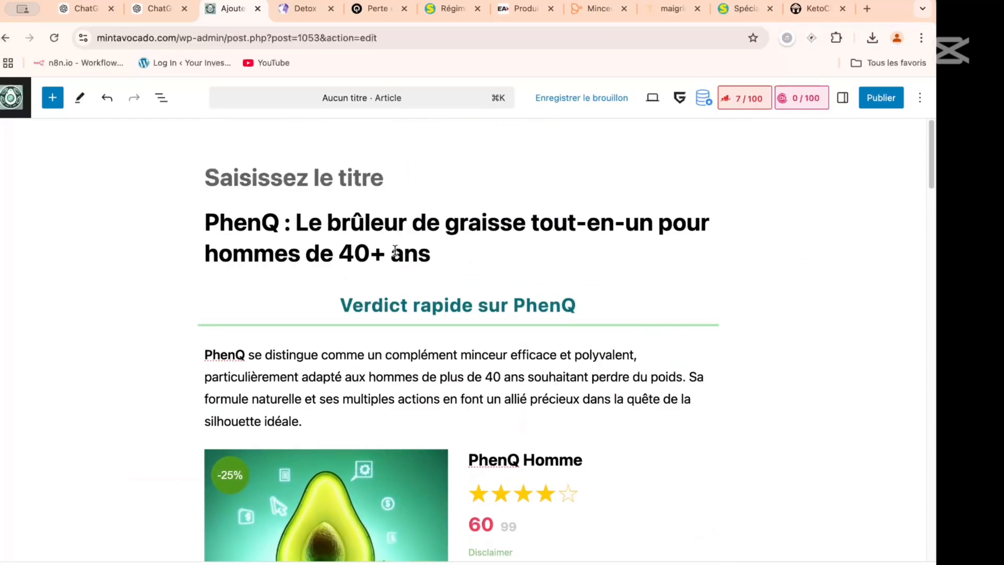
scroll(395, 250, down, 2)
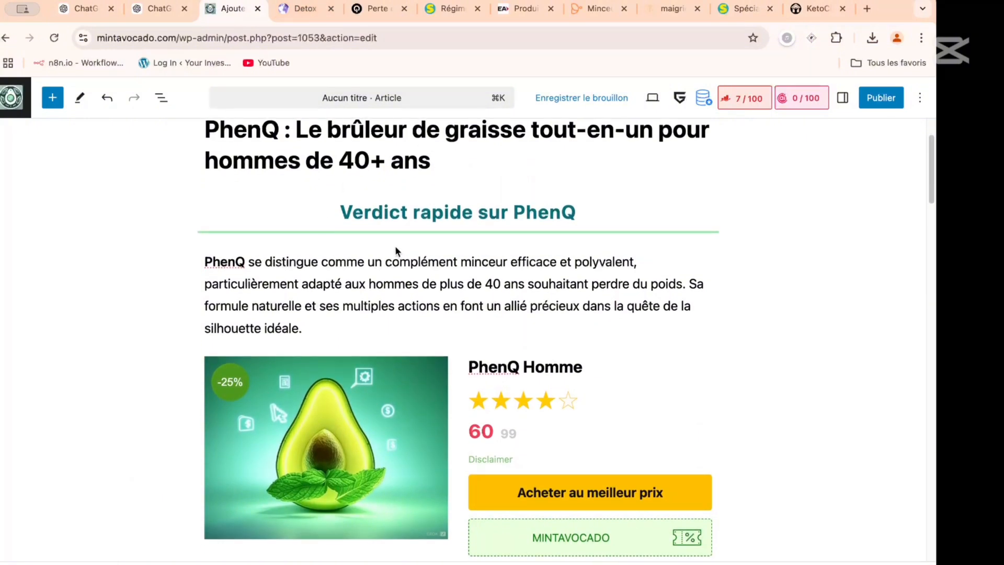
scroll(454, 241, up, 2)
scroll(397, 250, down, 2)
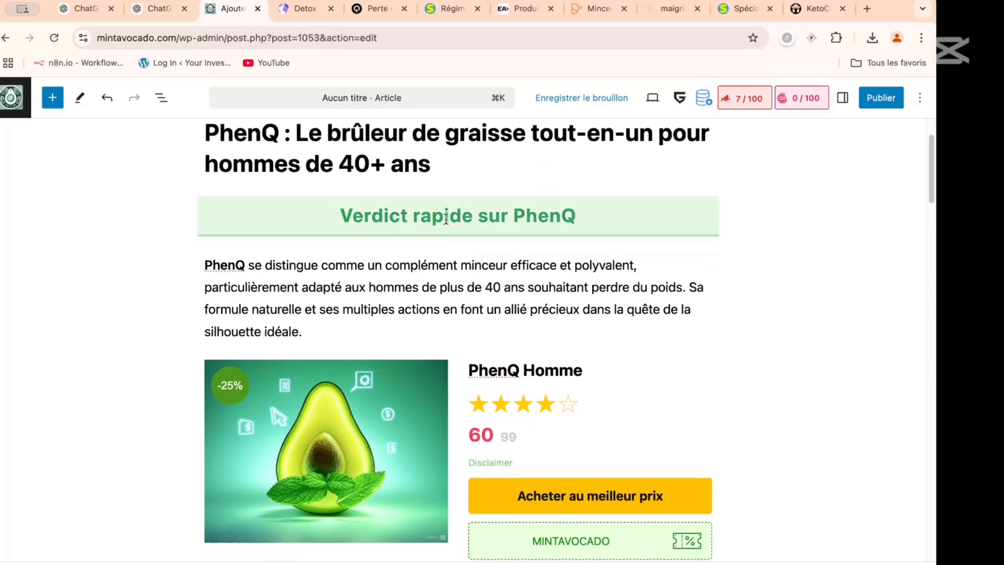
scroll(303, 319, down, 1)
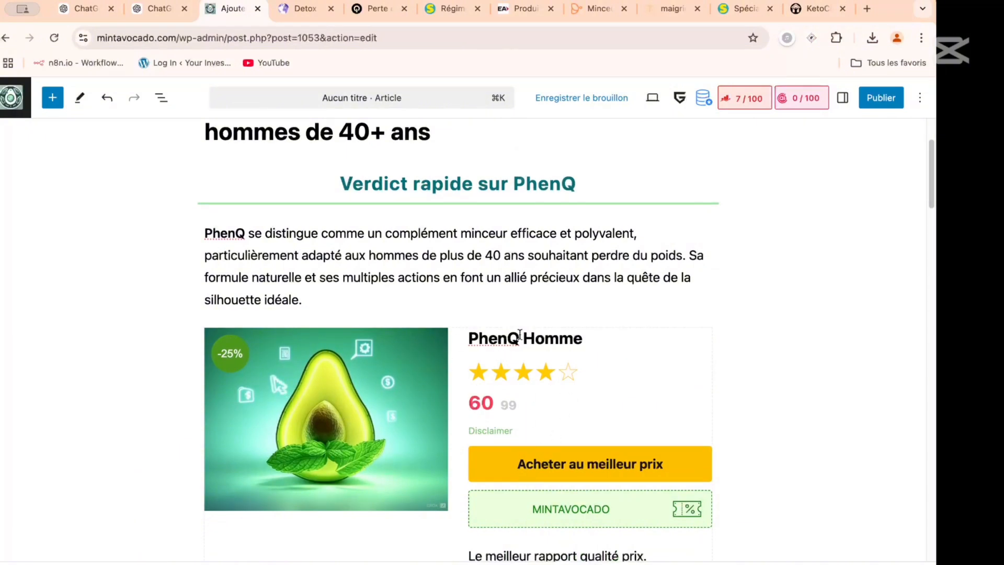
scroll(519, 334, down, 1)
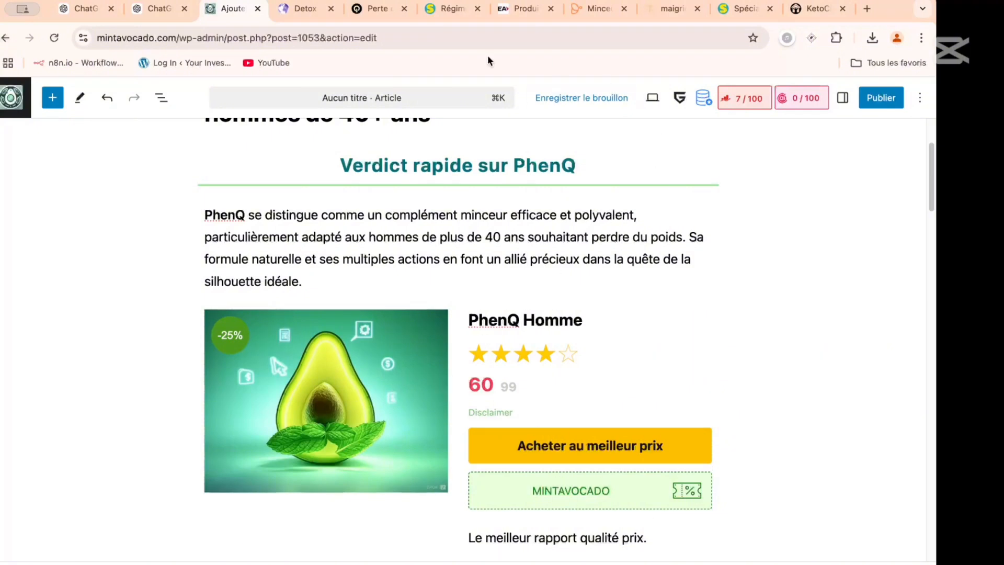
scroll(483, 253, up, 3)
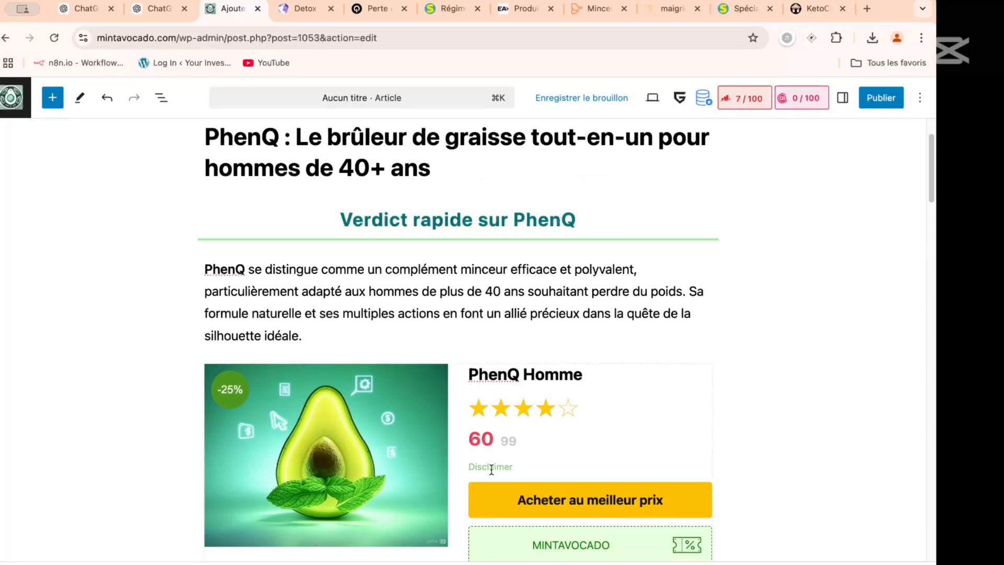
- Read through the rest of the article, from the key points and composition to the alternatives and closing summary
scroll(492, 470, down, 20)
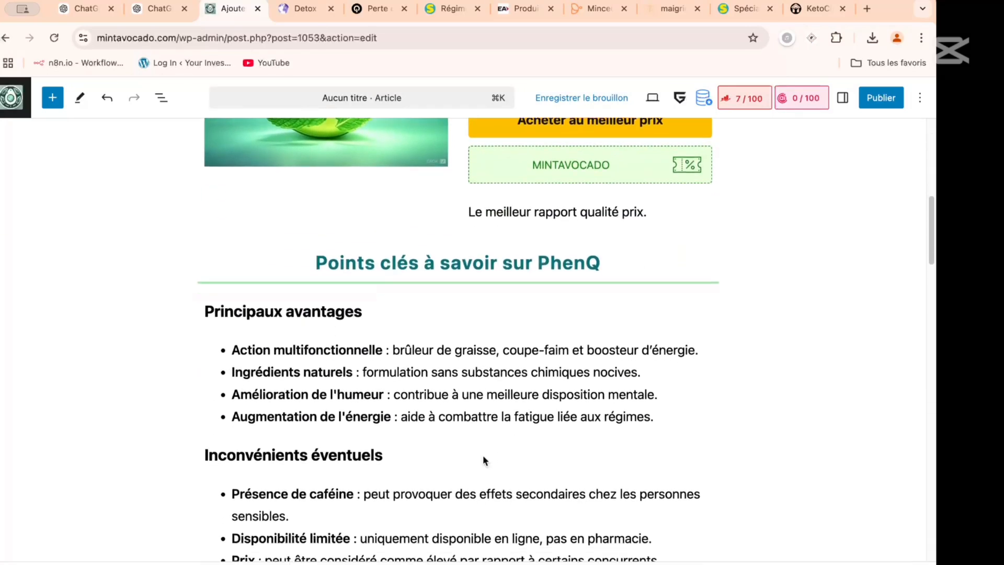
scroll(484, 460, down, 15)
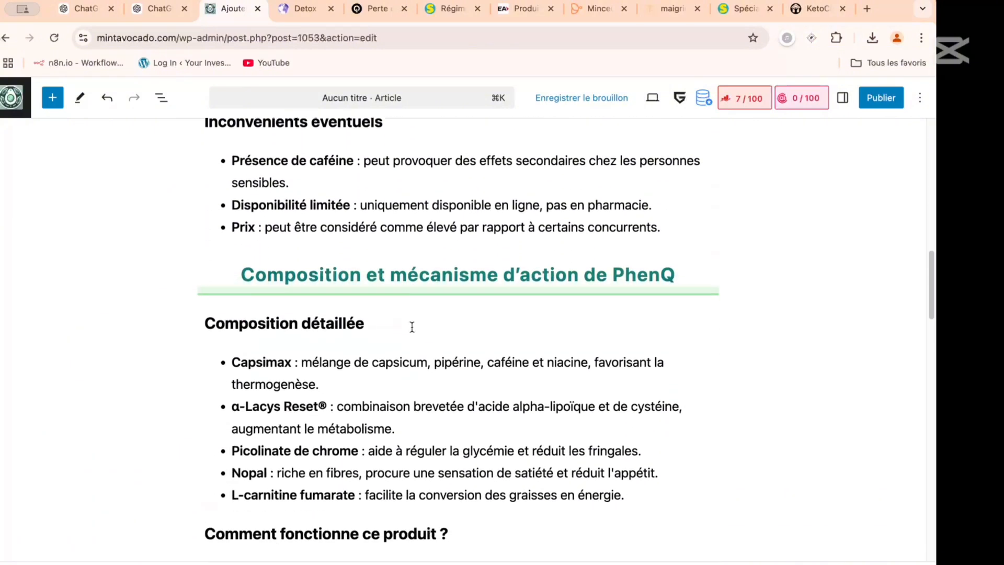
scroll(412, 327, down, 16)
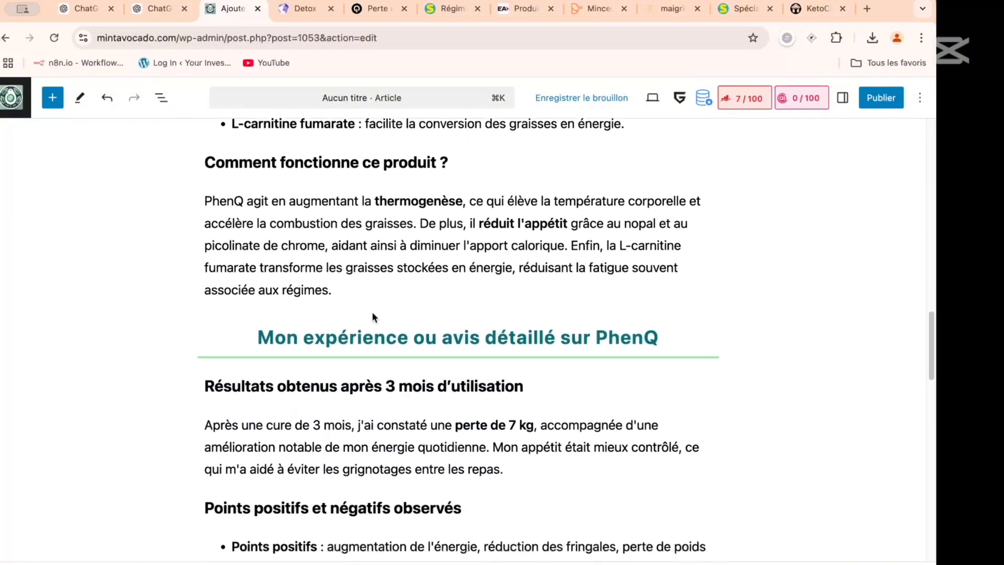
scroll(372, 314, down, 5)
scroll(366, 285, down, 8)
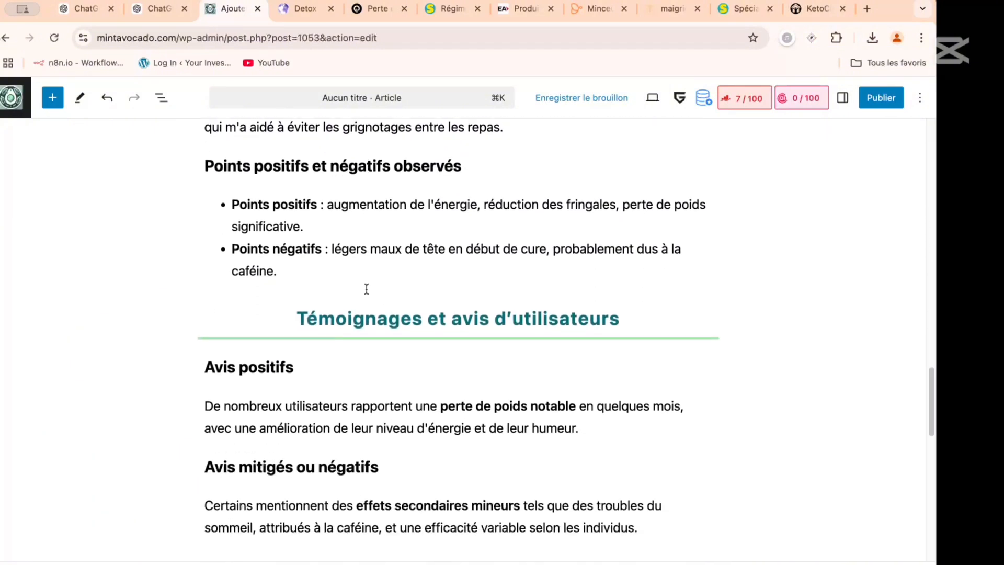
scroll(381, 314, down, 3)
scroll(397, 303, down, 15)
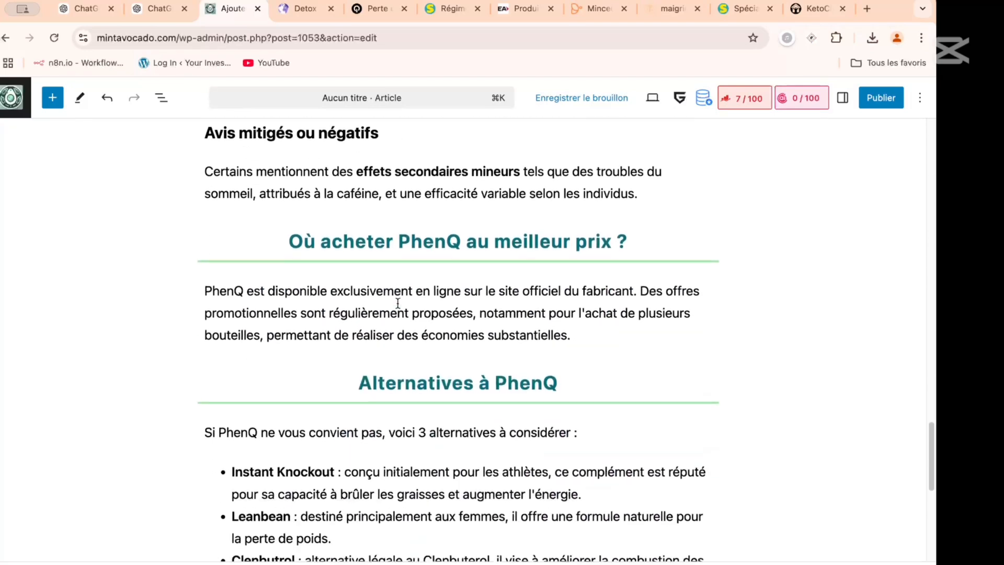
scroll(400, 285, up, 4)
scroll(394, 235, up, 3)
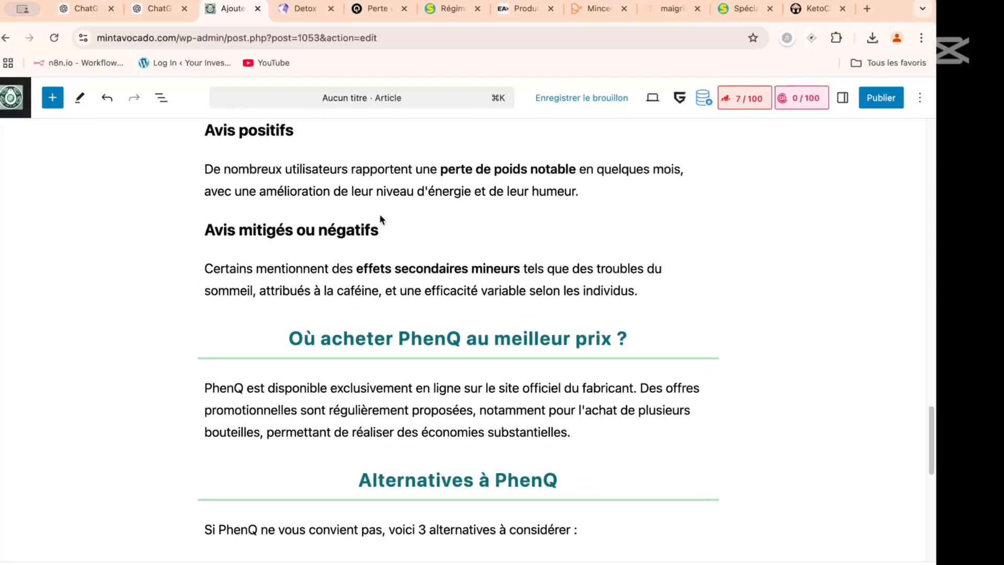
scroll(388, 261, down, 3)
scroll(410, 231, down, 1)
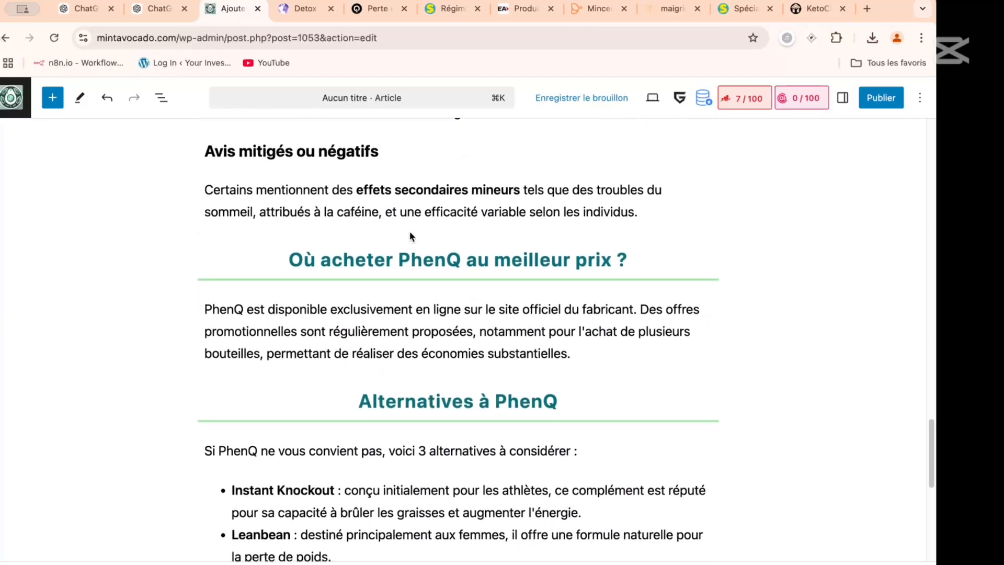
scroll(410, 235, up, 6)
scroll(410, 233, down, 4)
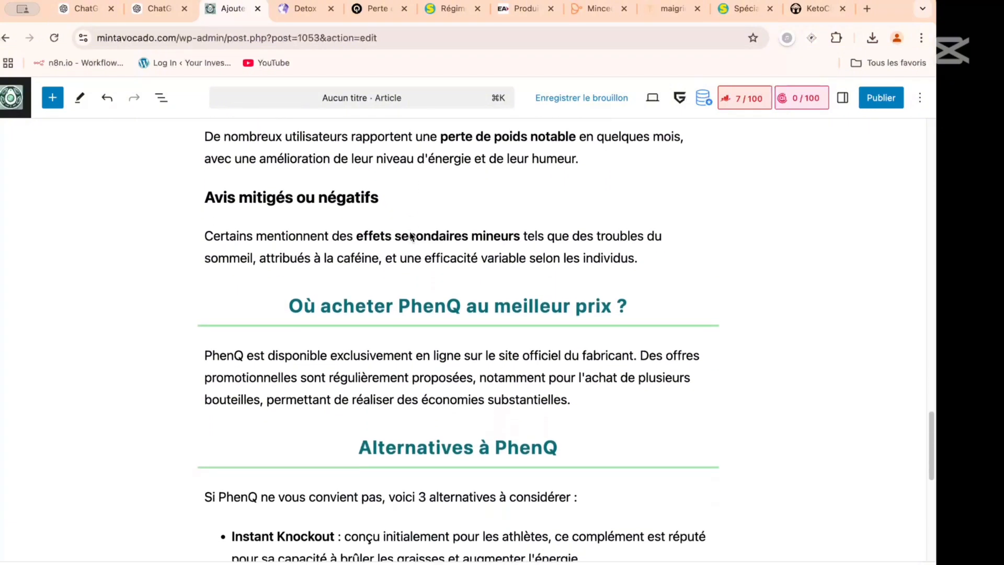
scroll(410, 236, down, 7)
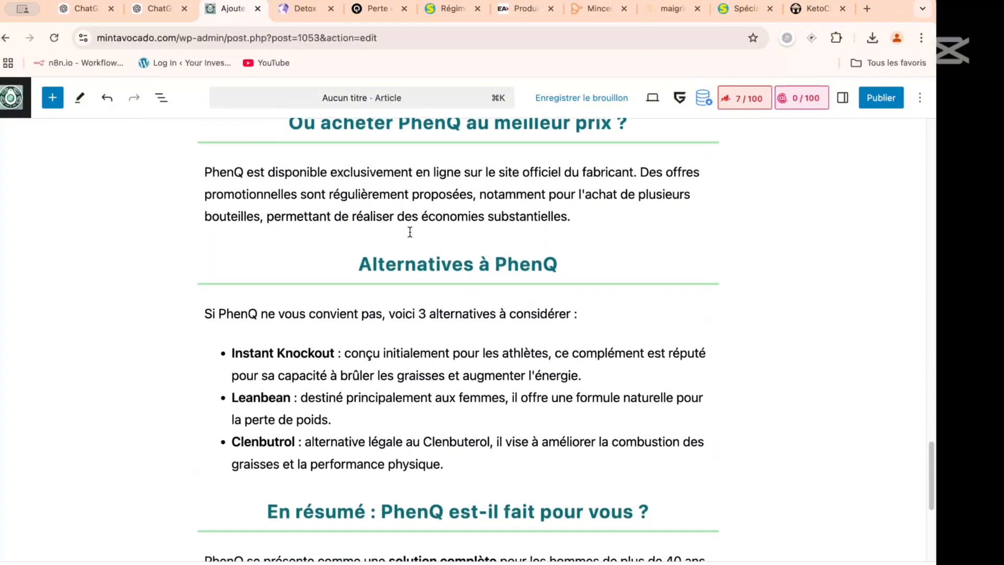
scroll(410, 231, down, 8)
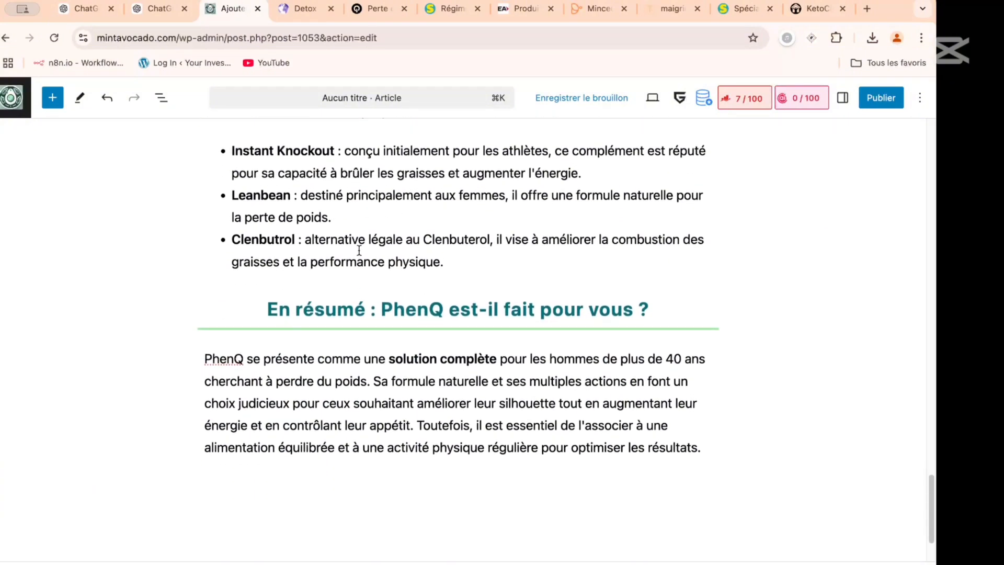
scroll(402, 271, up, 1)
scroll(401, 262, down, 4)
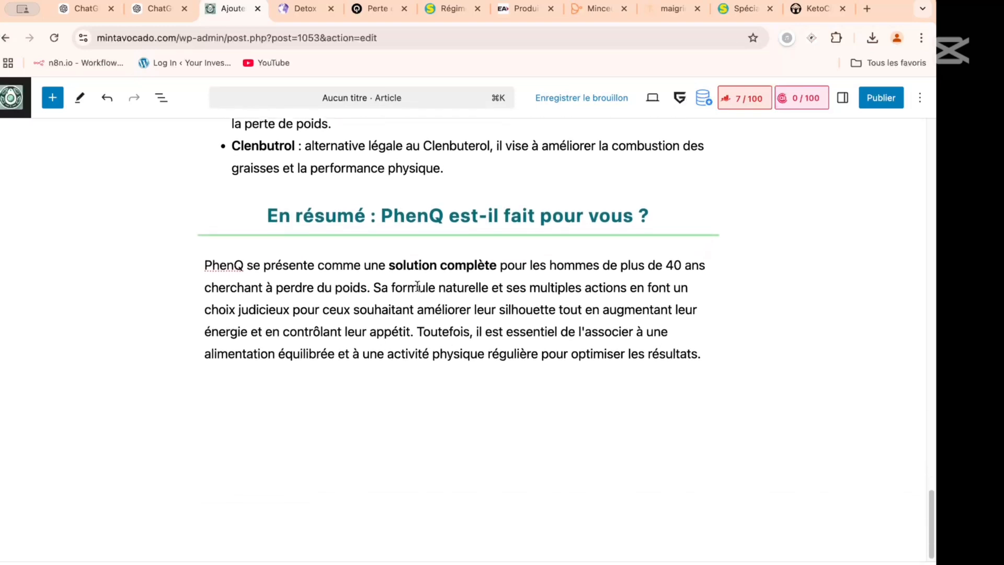
scroll(417, 287, down, 1)
- Show the article's general settings and place the cursor in the empty article title
scroll(417, 287, up, 20)
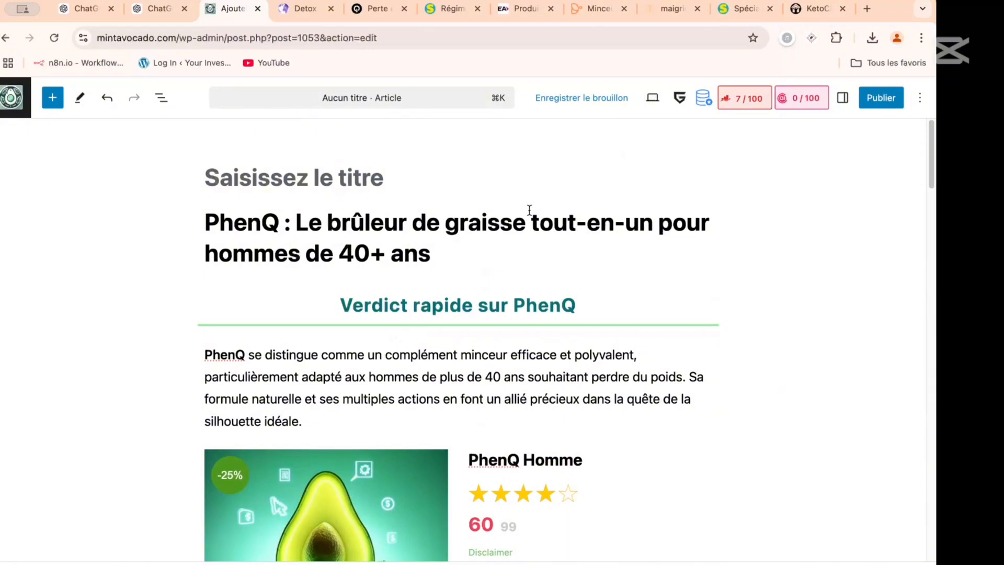
scroll(417, 217, down, 1)
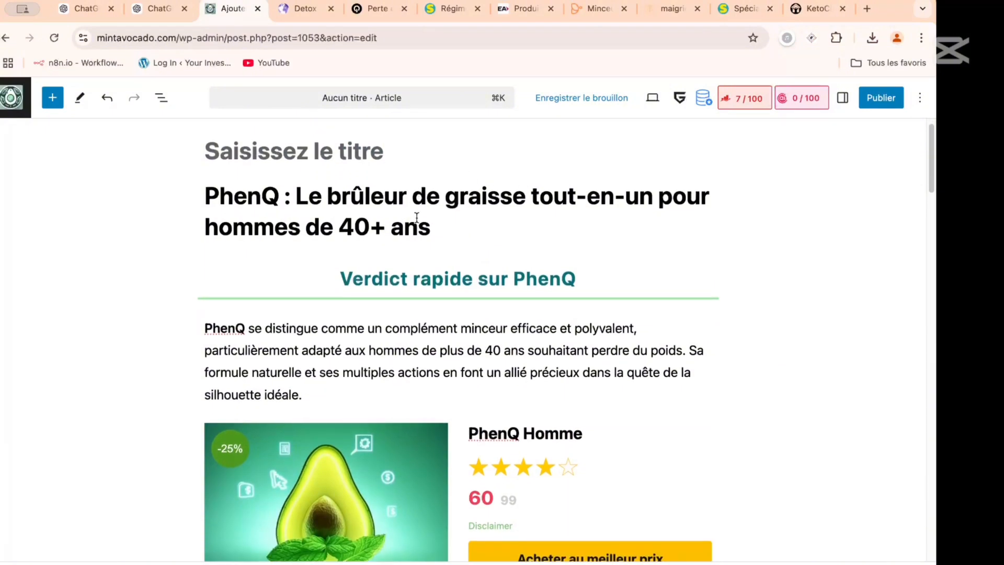
click(842, 98)
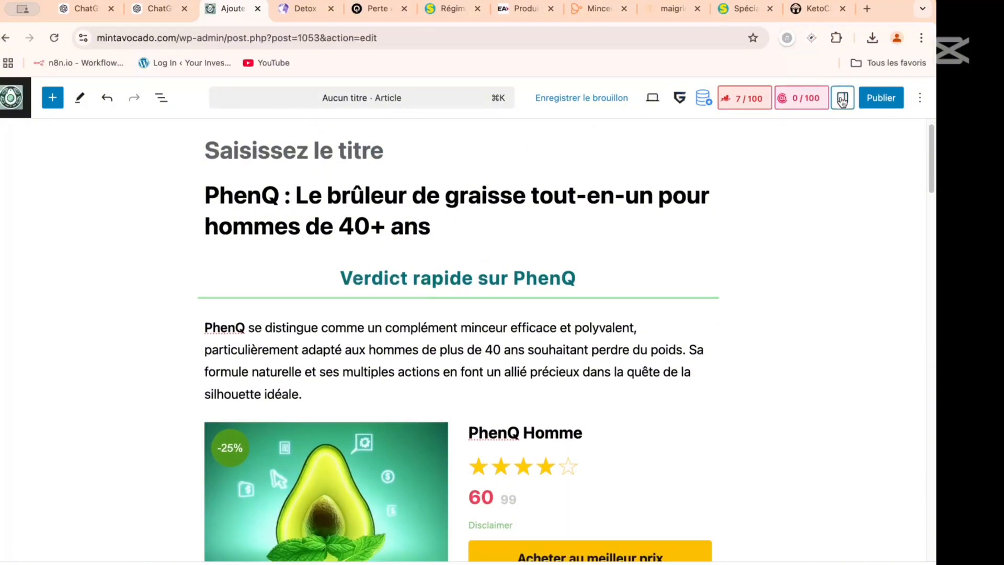
click(765, 141)
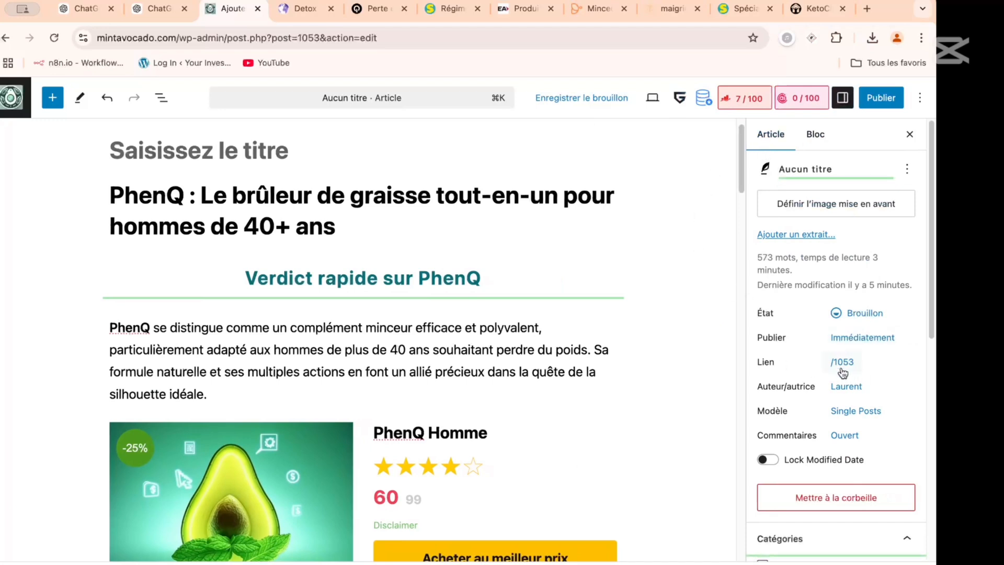
click(220, 146)
- Switch to the ChatGPT conversation "Rédaction articles silo 2", request "SEO title and slug for article", and close the list of sources
click(166, 9)
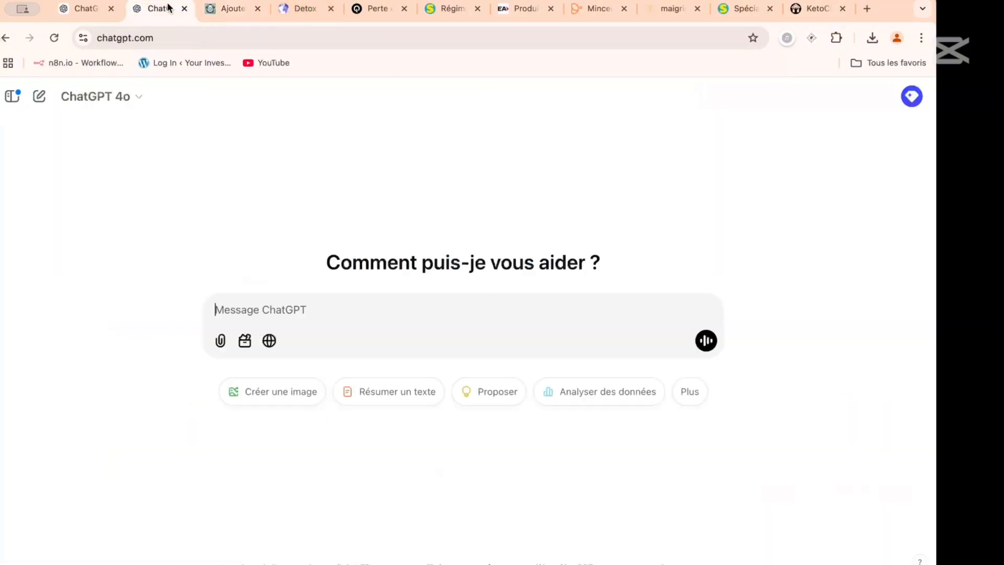
click(92, 12)
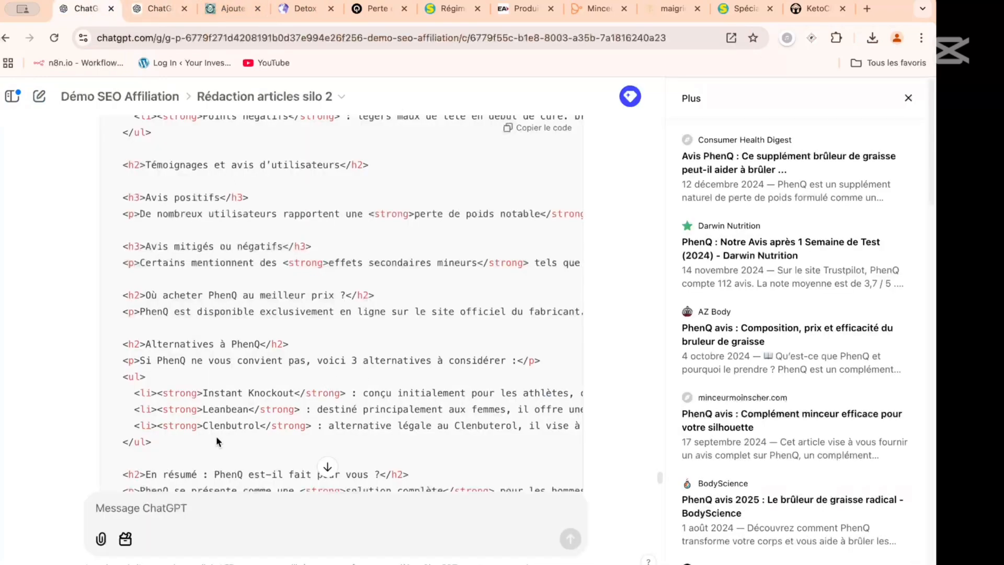
scroll(217, 441, down, 3)
click(228, 509)
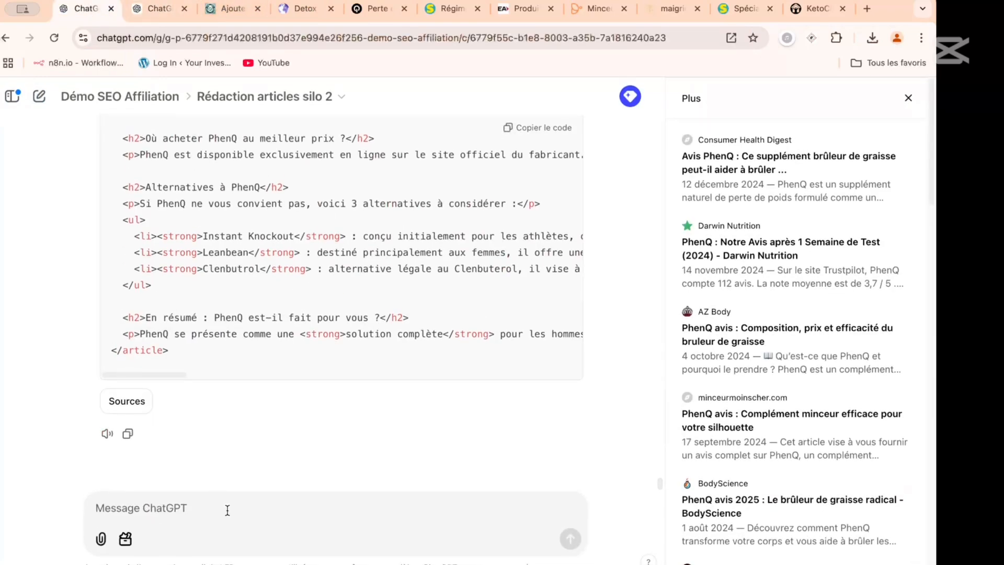
text(so)
text(EO )
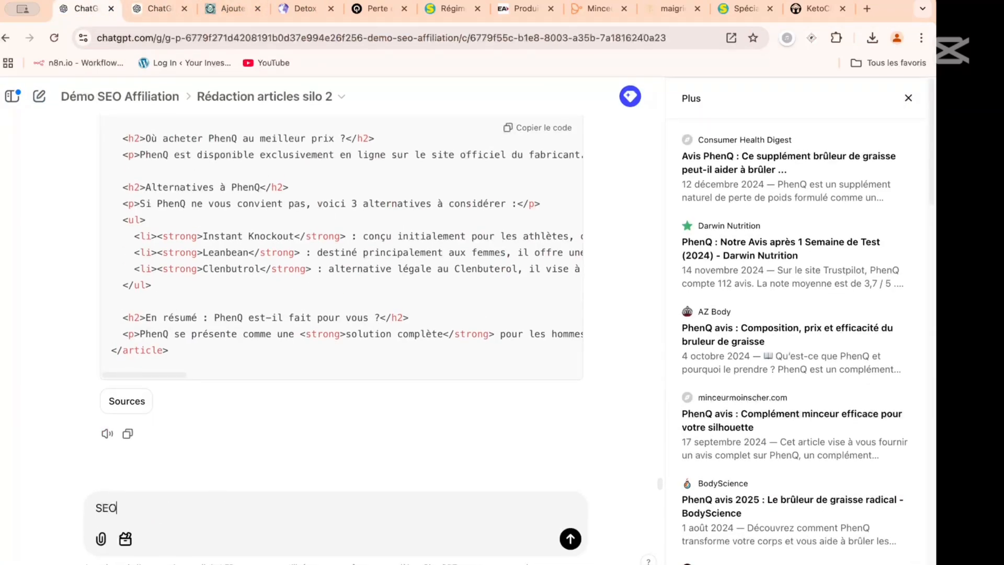
text(title and slug for art)
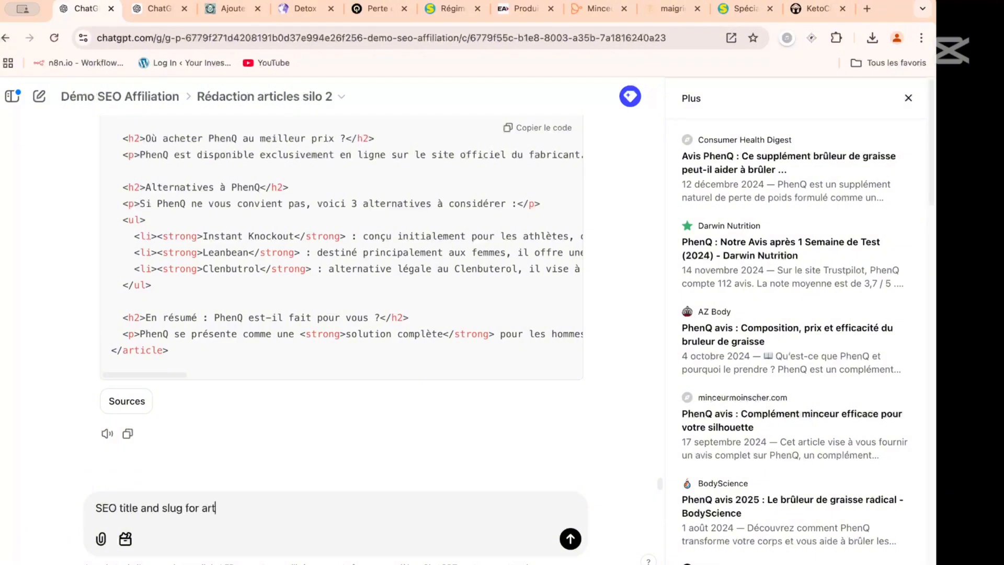
text(icle)
key(Return)
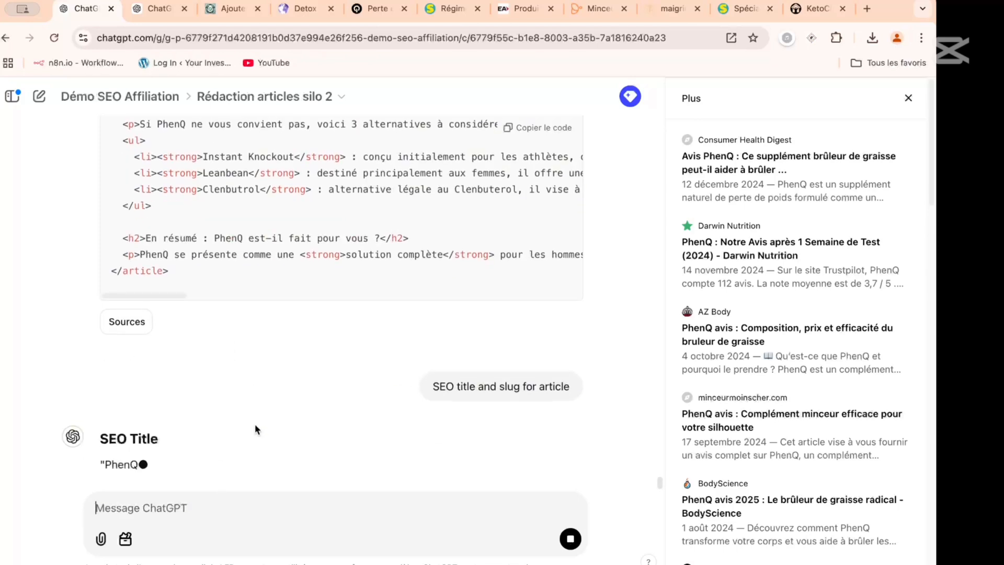
click(909, 99)
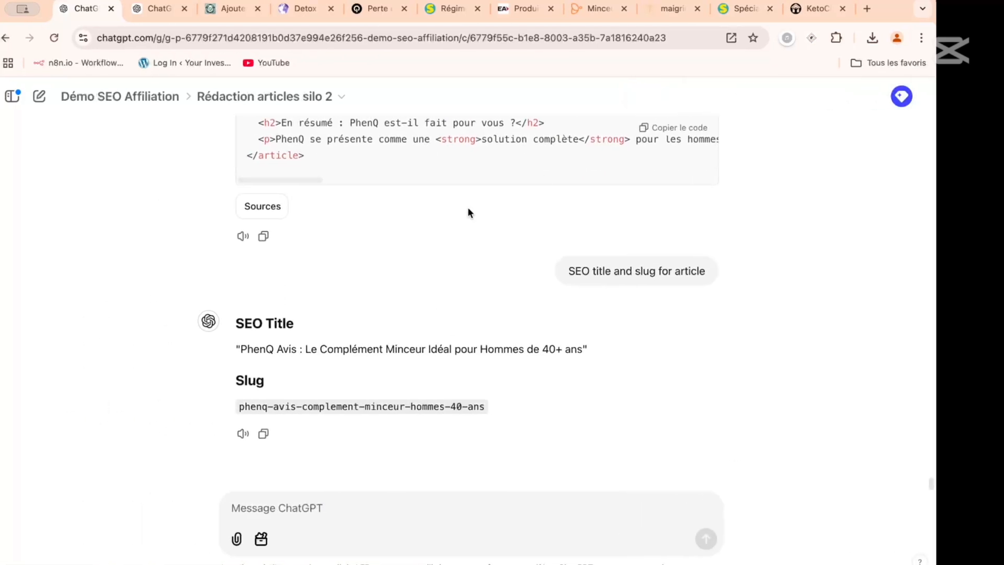
- Copy the suggested SEO title "PhenQ Avis : Le Complément Minceur Idéal pour Hommes de 40+ ans" into the WordPress article's title
drag(241, 349, 581, 345)
key(super+c)
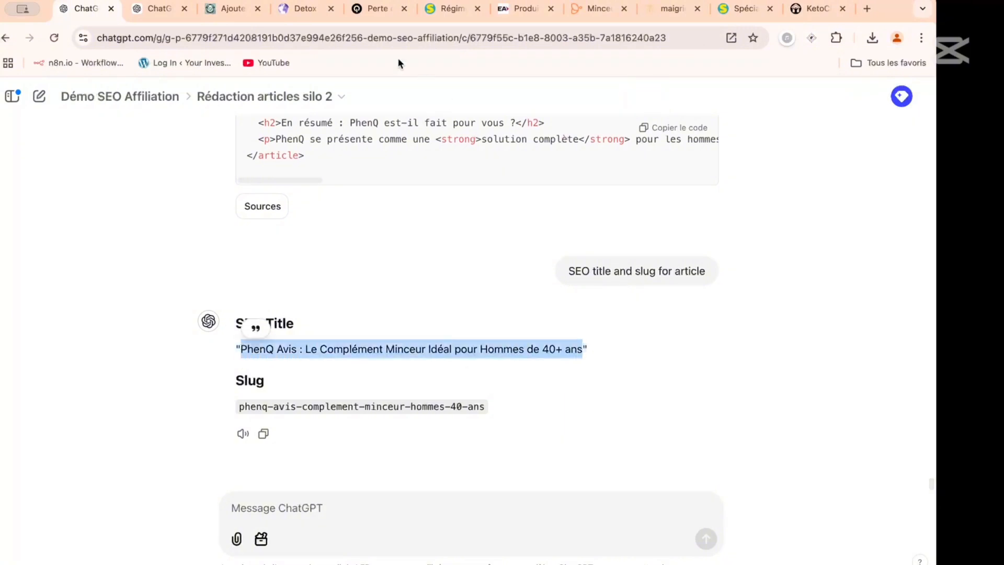
click(225, 8)
click(228, 163)
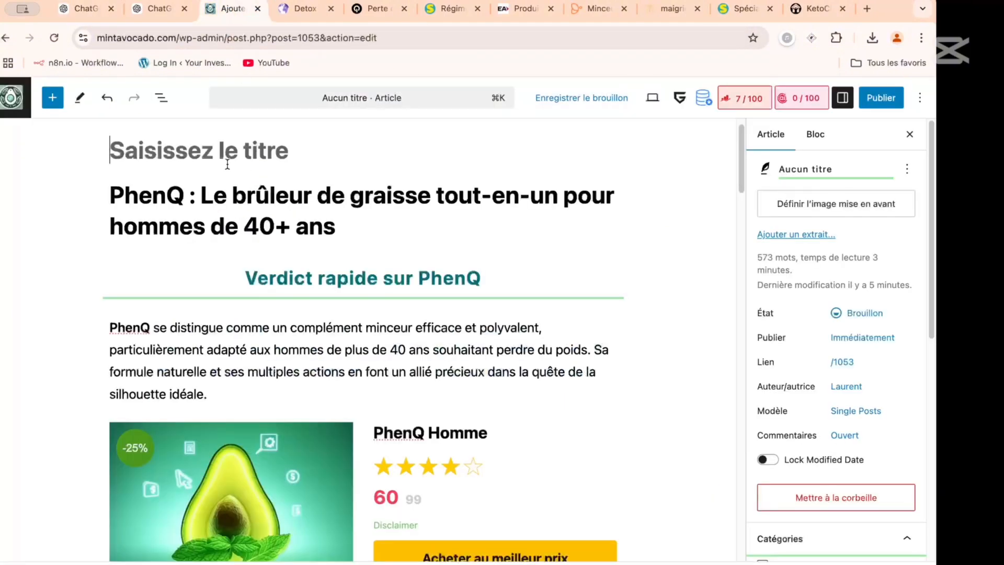
key(super+v)
- Copy the suggested slug phenq-avis-complement-minceur-hommes-40-ans from the ChatGPT conversation and close the spare, empty ChatGPT page
click(159, 8)
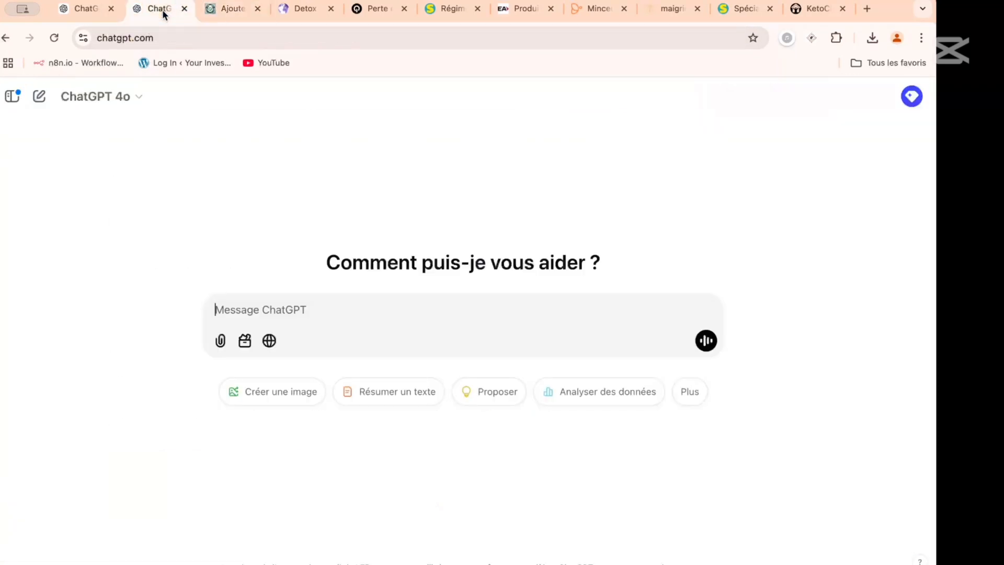
click(85, 9)
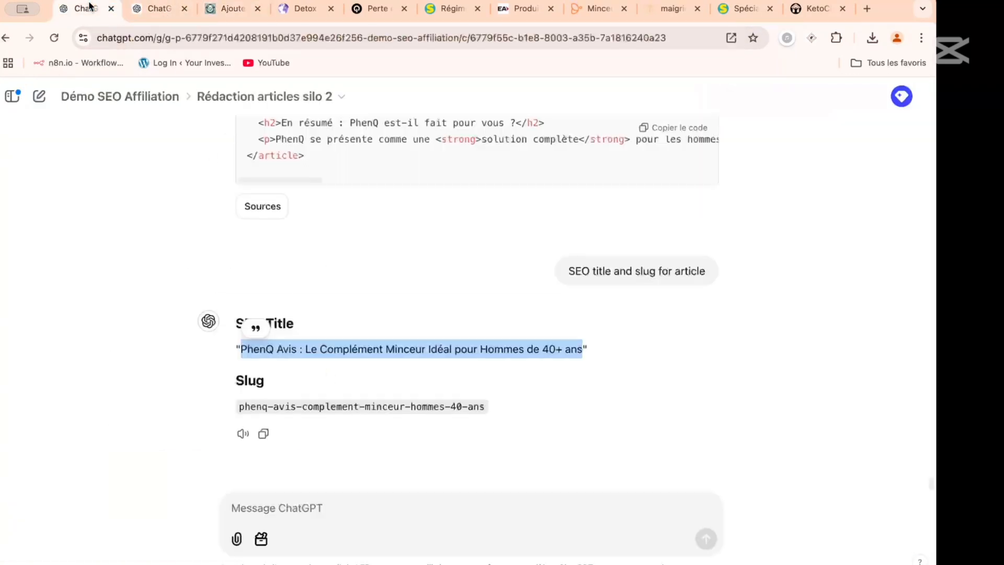
drag(241, 407, 492, 414)
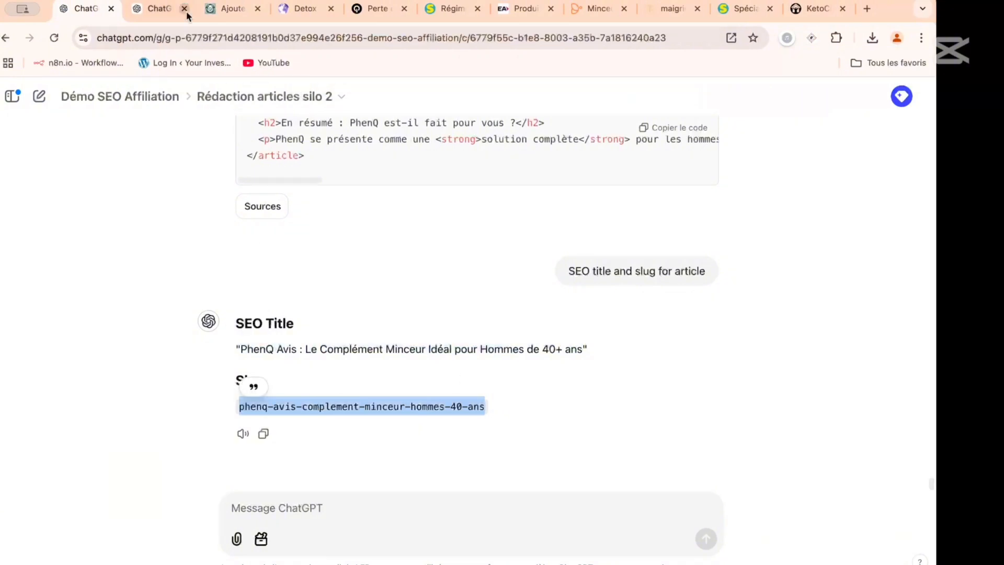
click(159, 10)
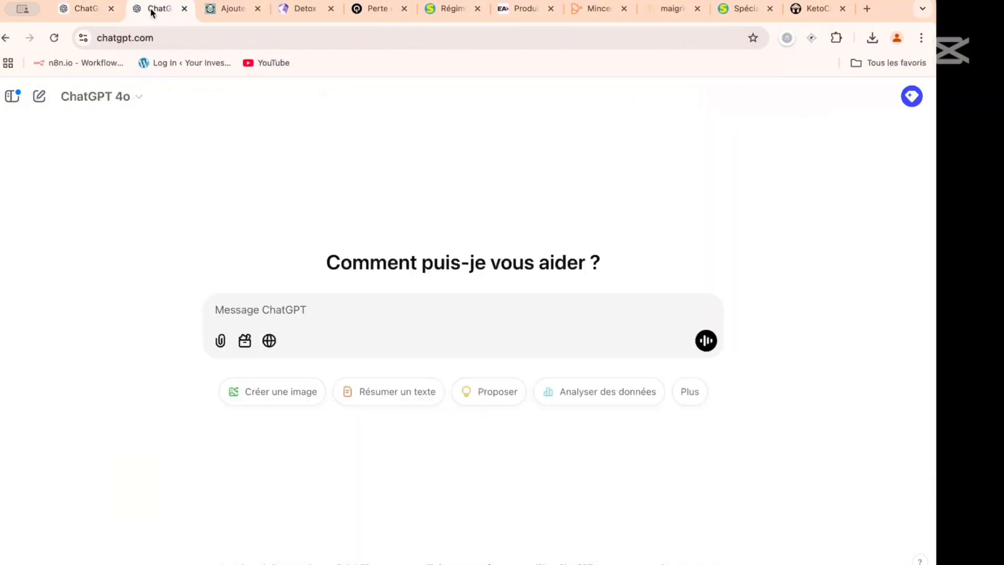
click(184, 8)
click(94, 10)
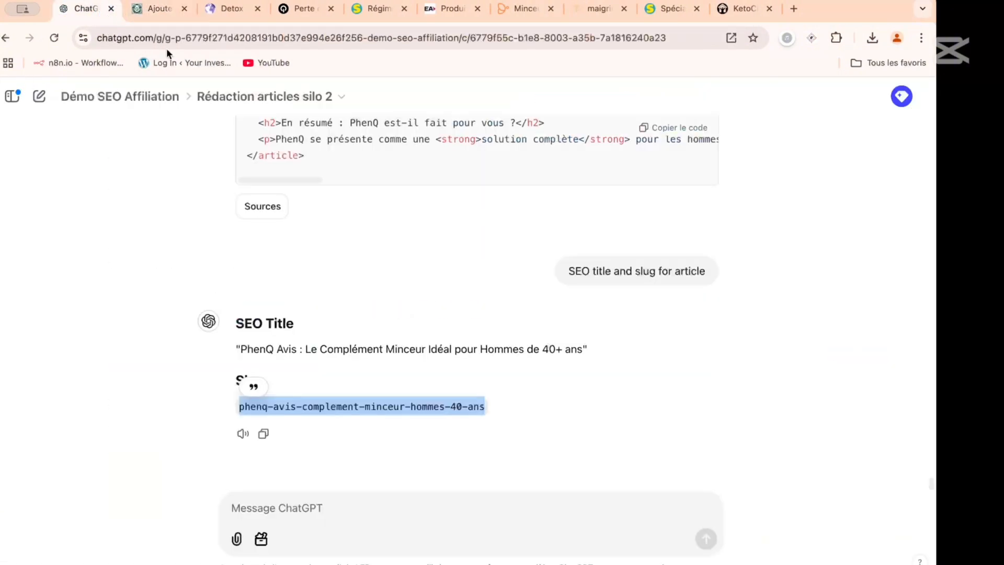
- Back in the WordPress article, replace the link's slug with phenq-avis-complement-minceur-hommes-40-ans
click(173, 4)
click(860, 403)
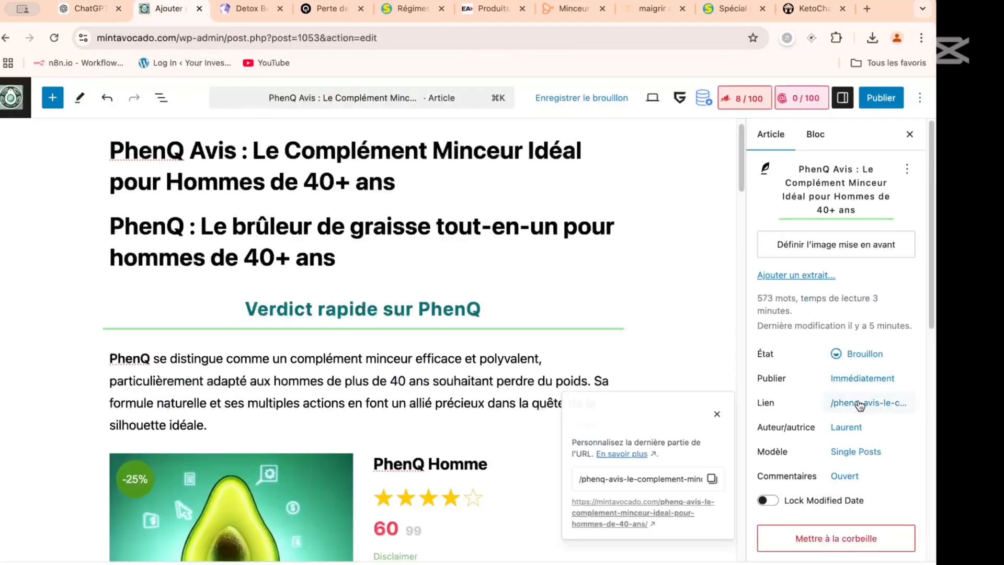
click(647, 485)
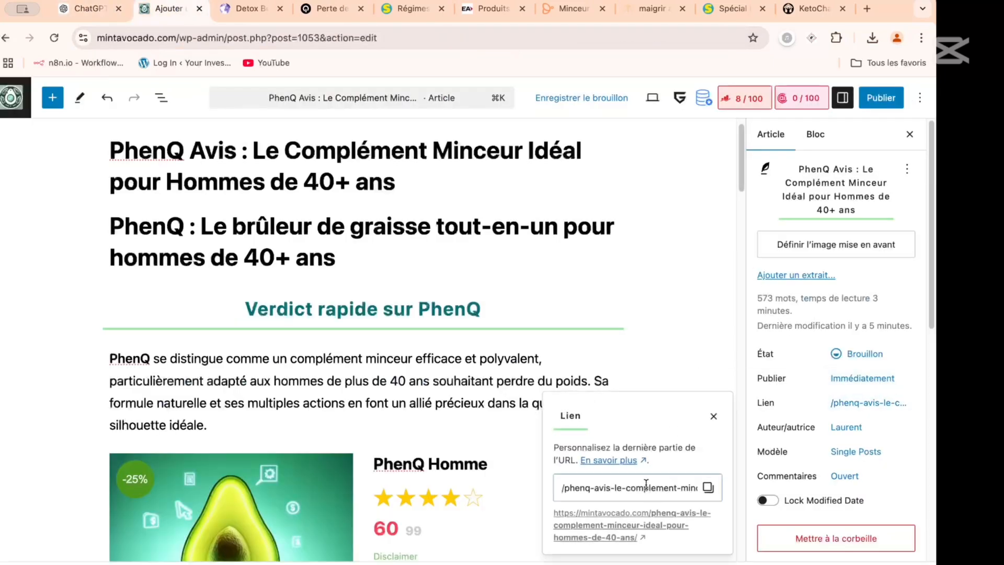
key(super+a)
key(BackSpace)
key(super+v)
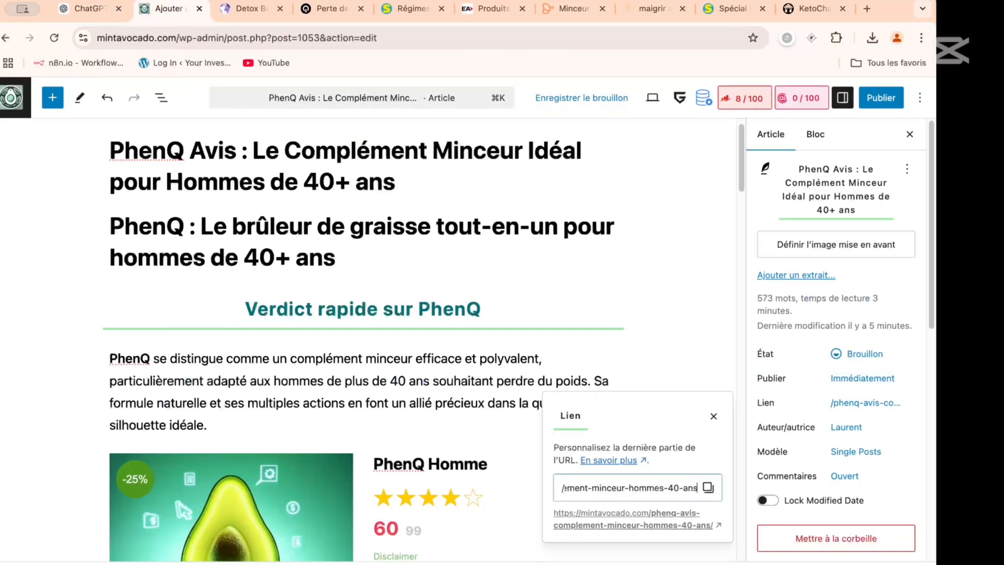
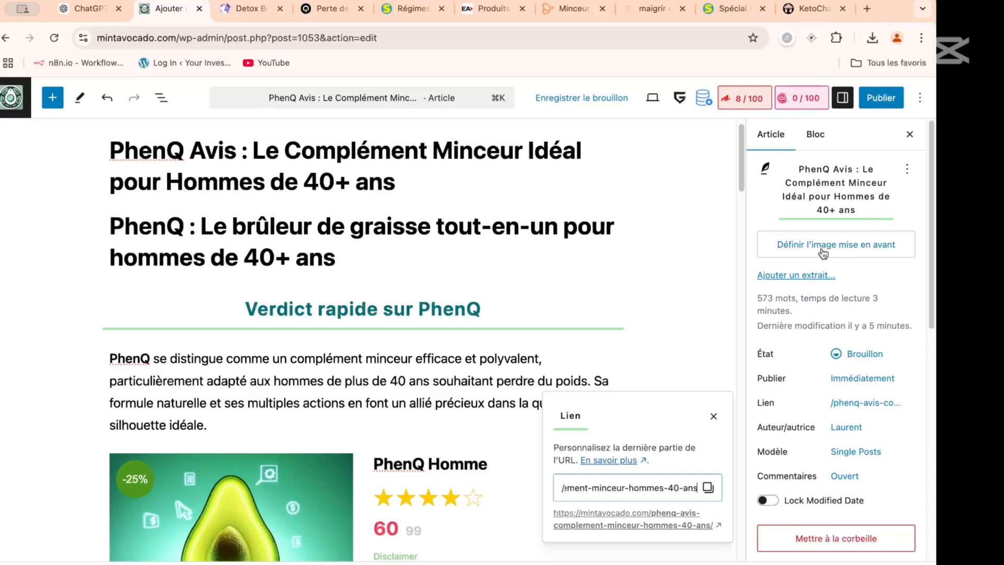
- Examine the categories and the tag field in the article's settings
scroll(823, 253, down, 3)
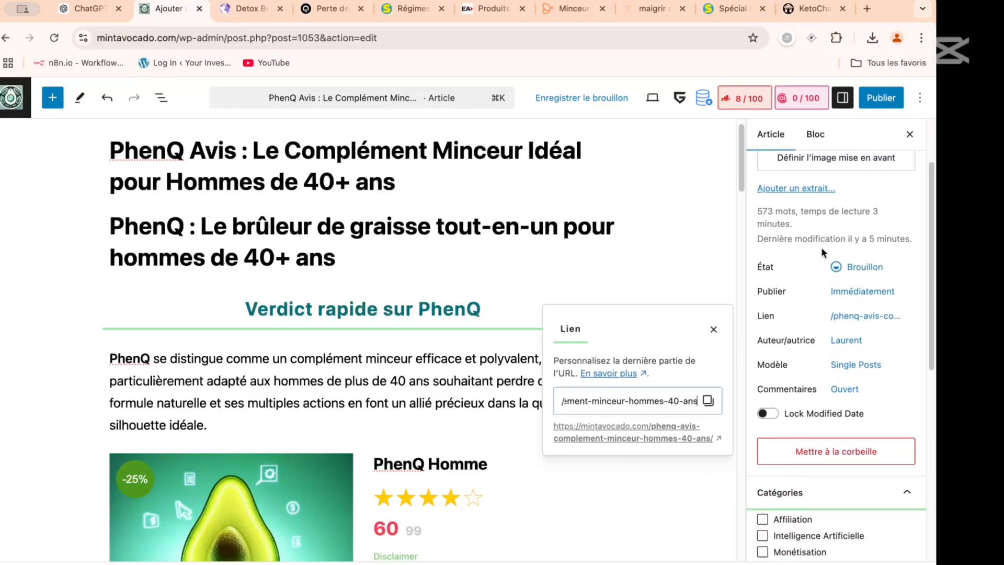
scroll(820, 247, down, 5)
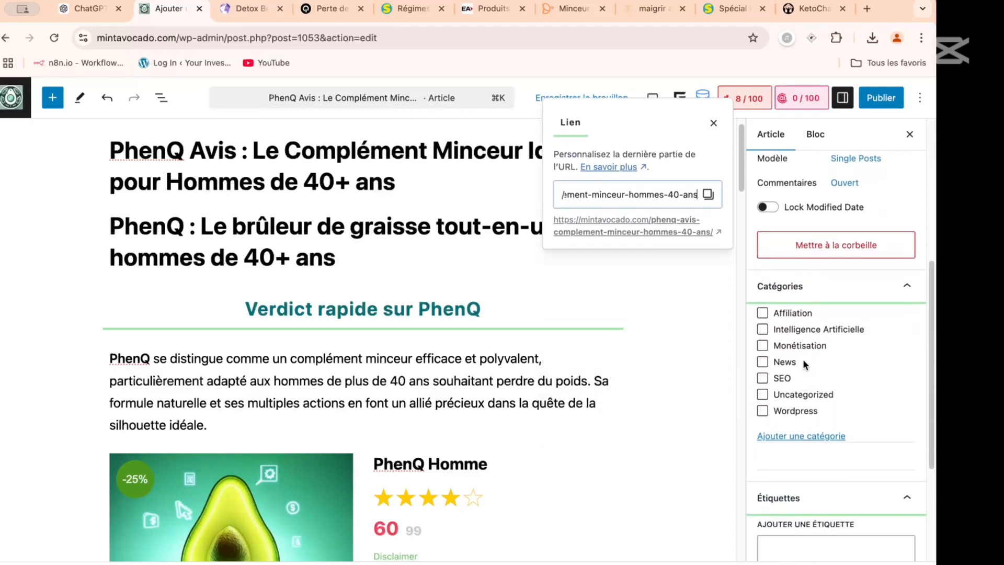
scroll(801, 358, down, 1)
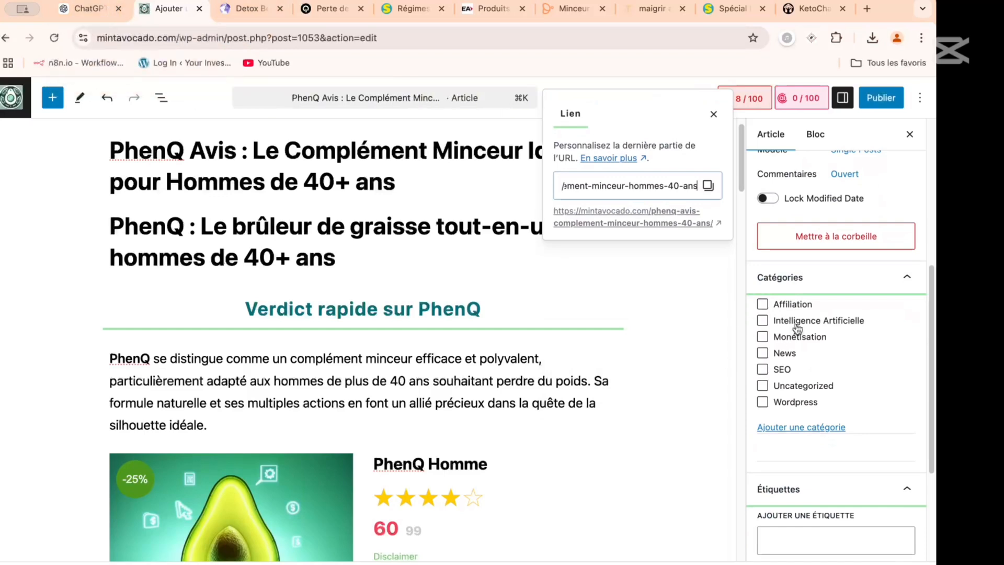
scroll(808, 359, down, 1)
scroll(807, 360, down, 5)
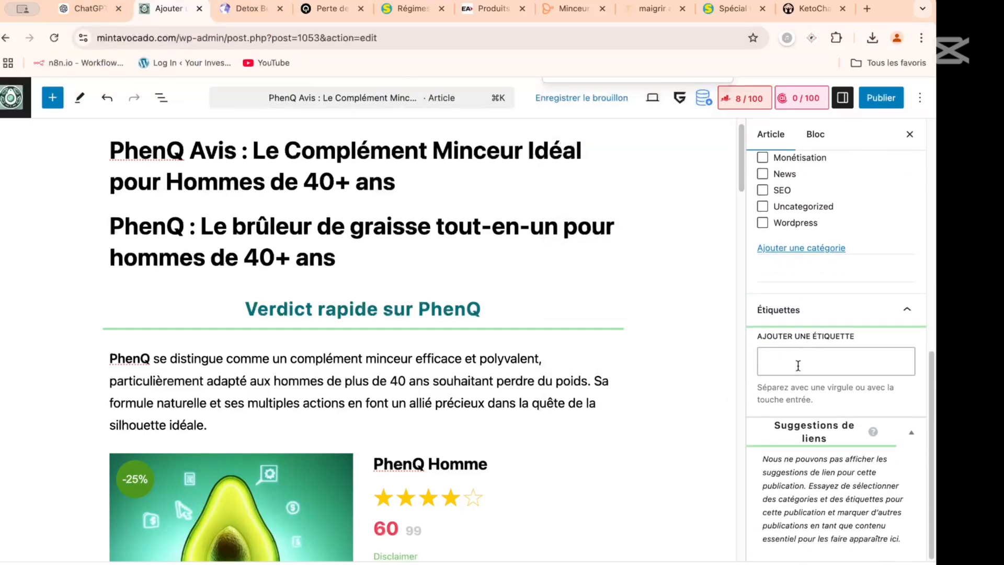
click(790, 356)
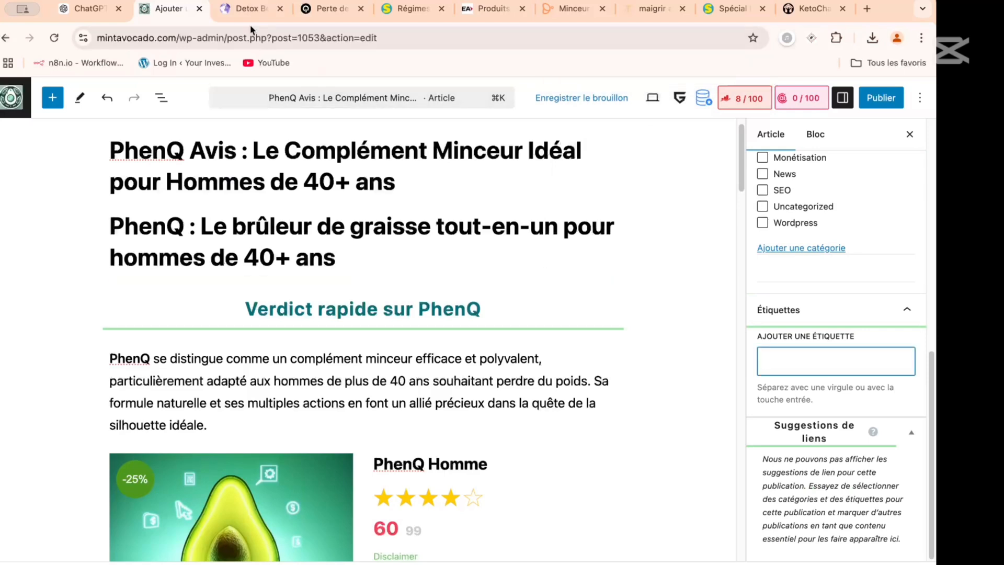
- Switch to ChatGPT and open the conversation "Produits minceurs hommes 40+" from the Démo SEO Affiliation project
click(88, 8)
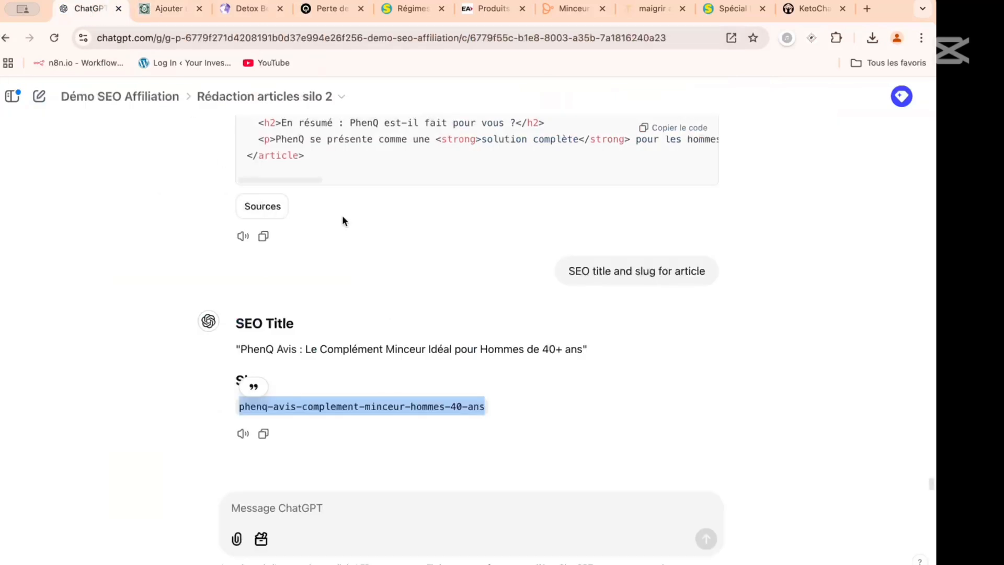
scroll(359, 227, up, 10)
click(139, 97)
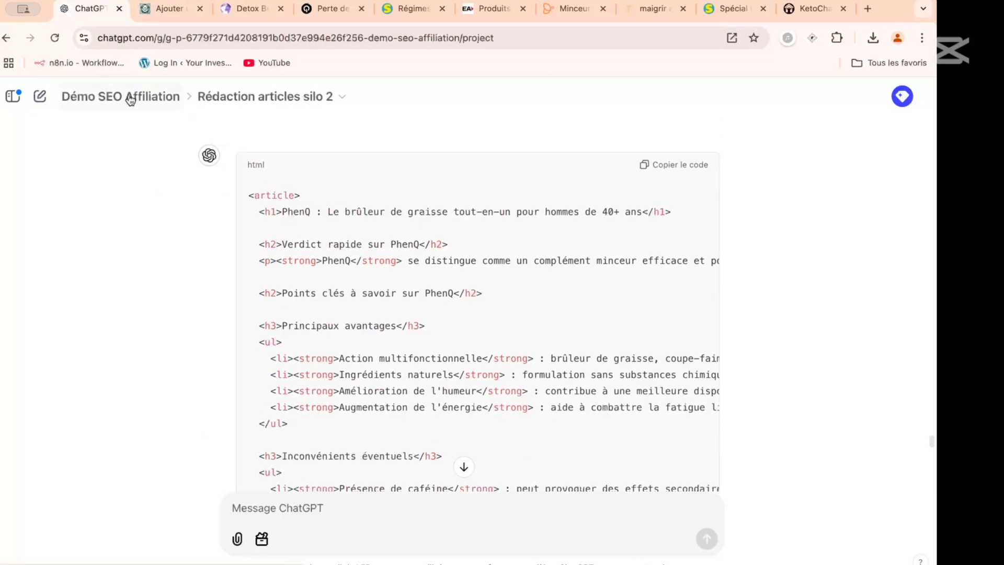
scroll(298, 209, down, 2)
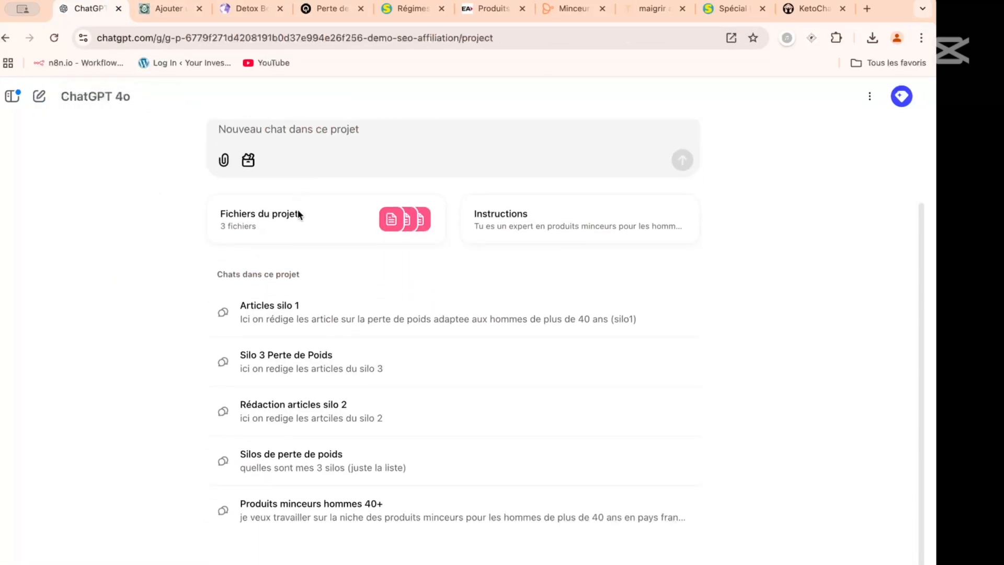
click(322, 511)
- Review the subcategories listed under Silo 2, "Produits minceurs pour hommes de 40+ ans", selecting each one in turn
scroll(408, 258, up, 8)
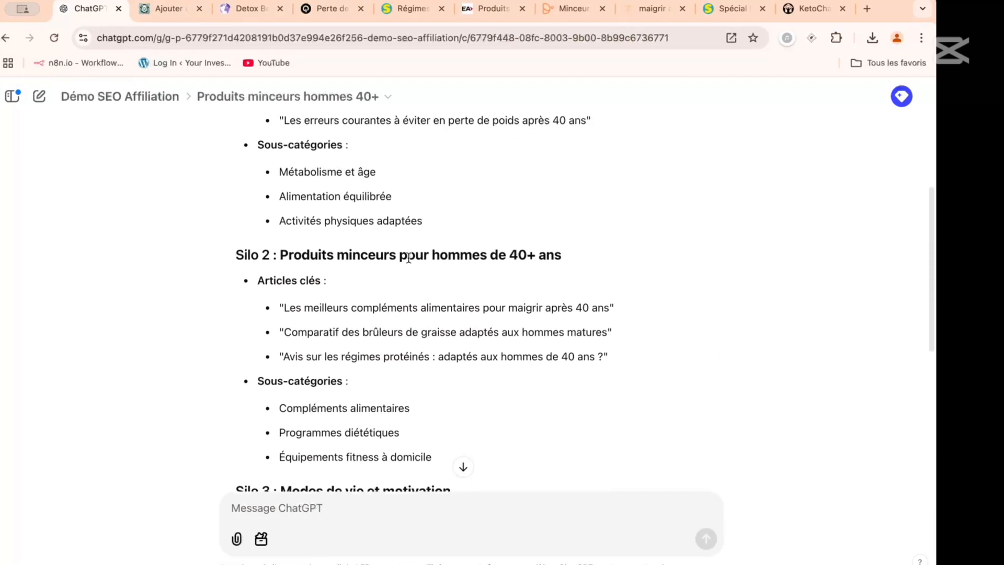
scroll(409, 262, down, 6)
scroll(410, 262, down, 1)
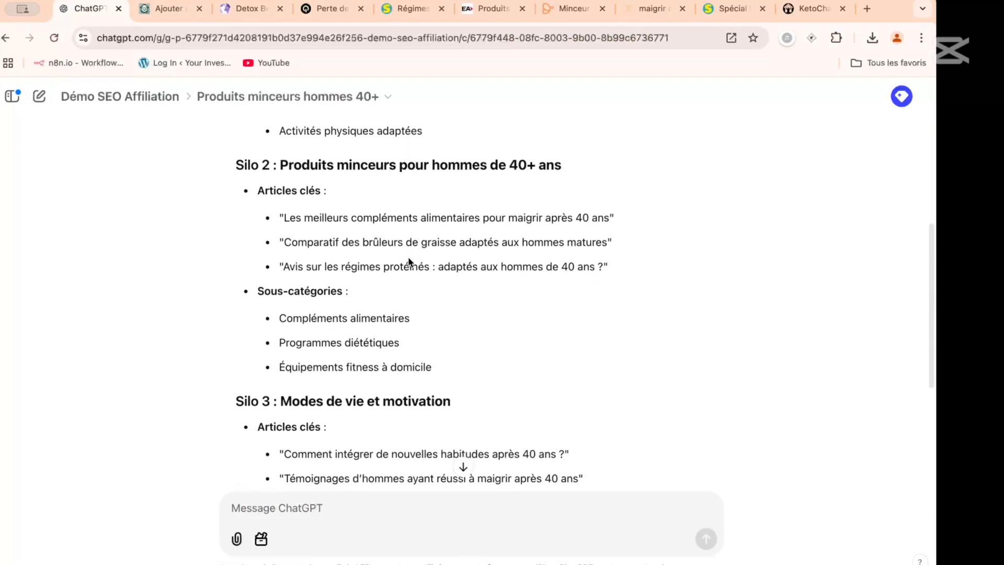
scroll(349, 251, down, 3)
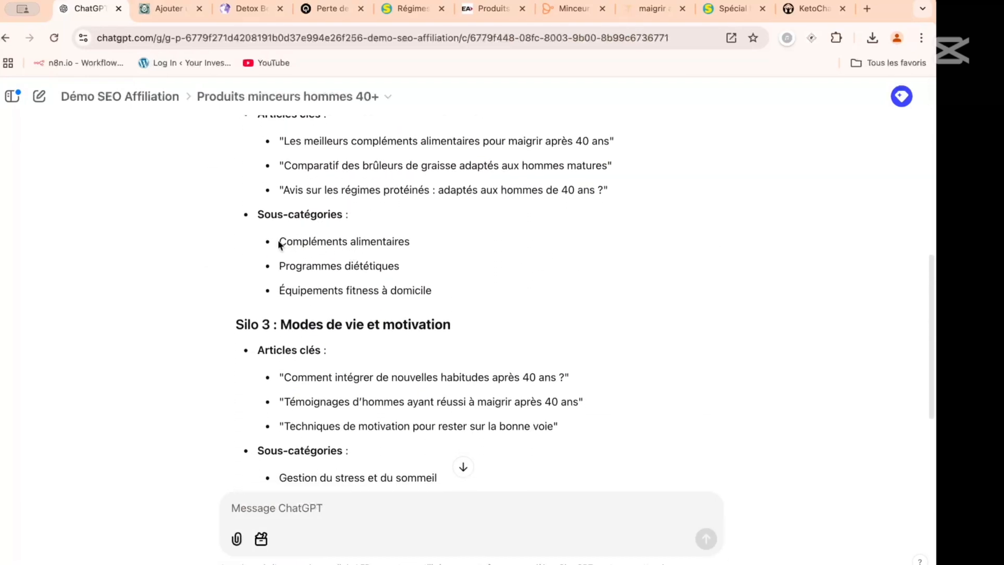
drag(279, 241, 435, 248)
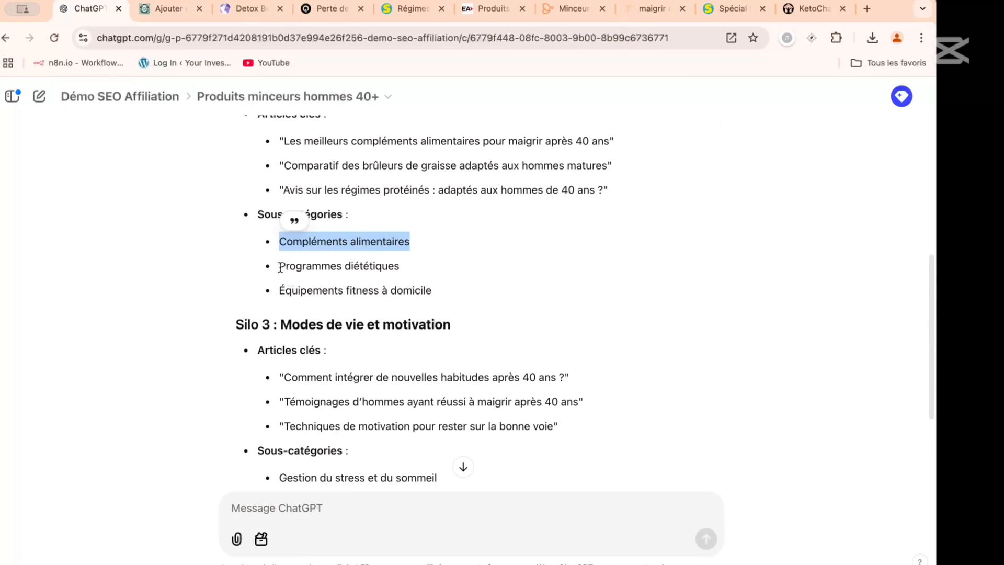
drag(281, 267, 402, 270)
drag(280, 291, 442, 298)
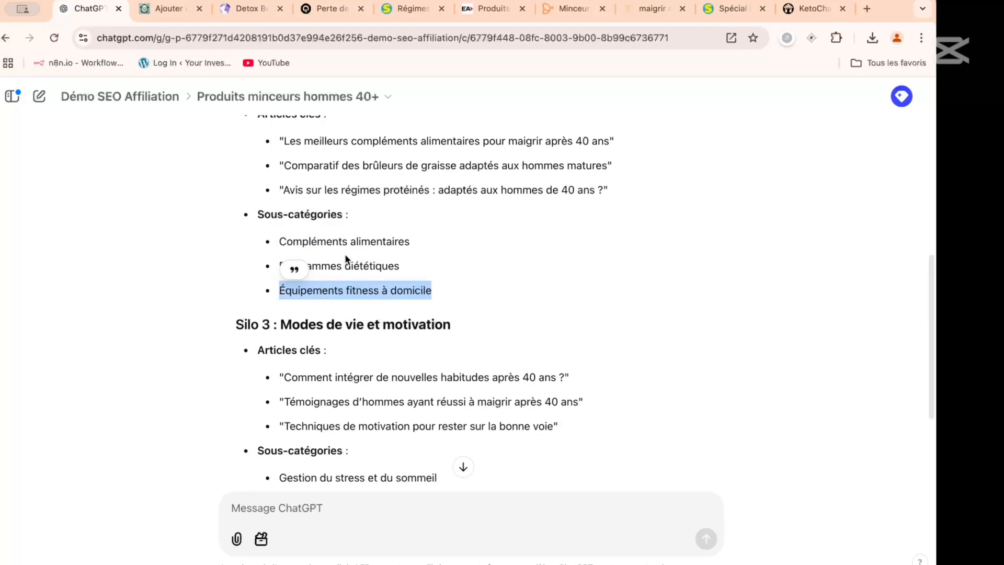
scroll(344, 253, up, 1)
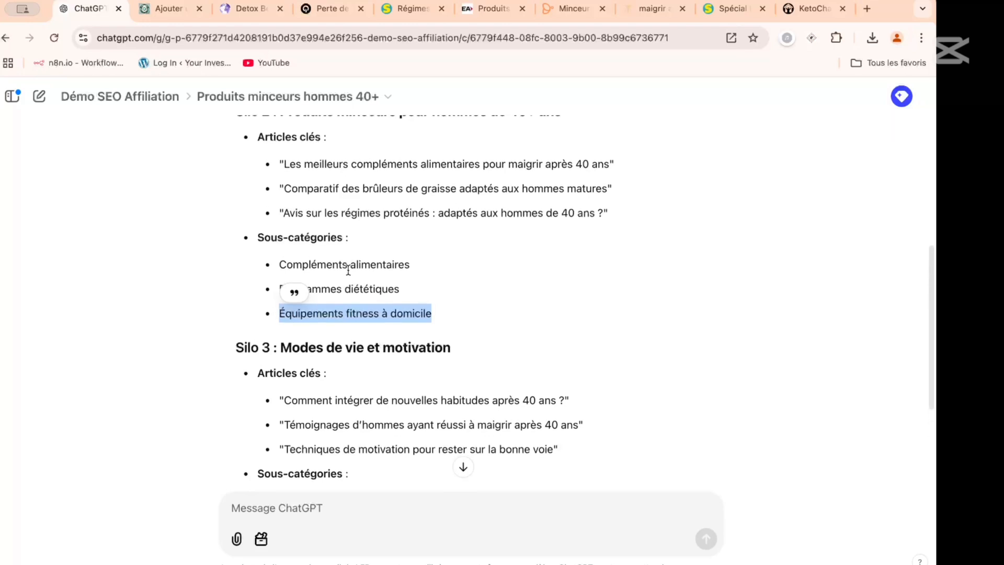
- Return to the WordPress article and check its word count and overall length down to the "En résumé" section
click(172, 10)
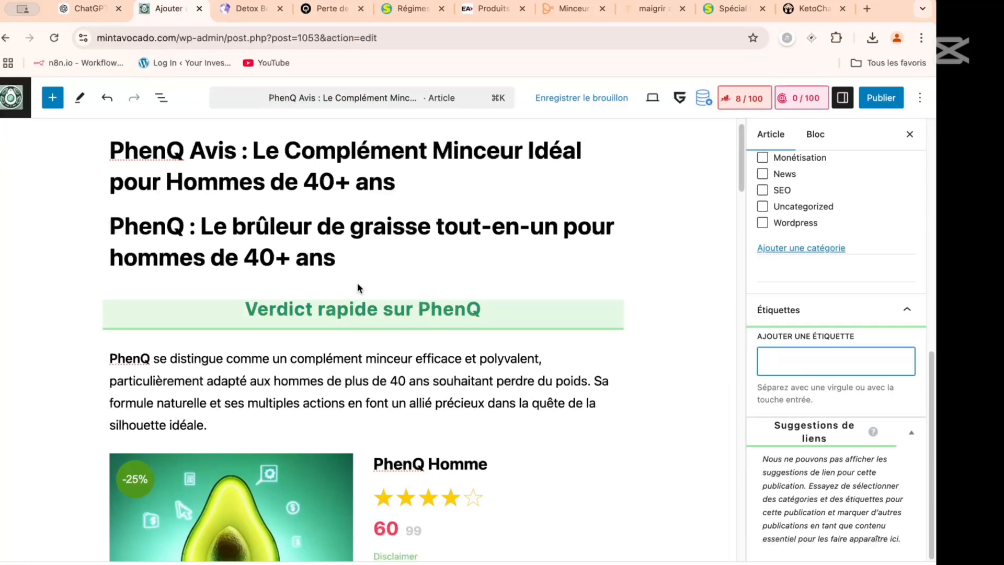
mouse_move(359, 287)
scroll(358, 287, up, 1)
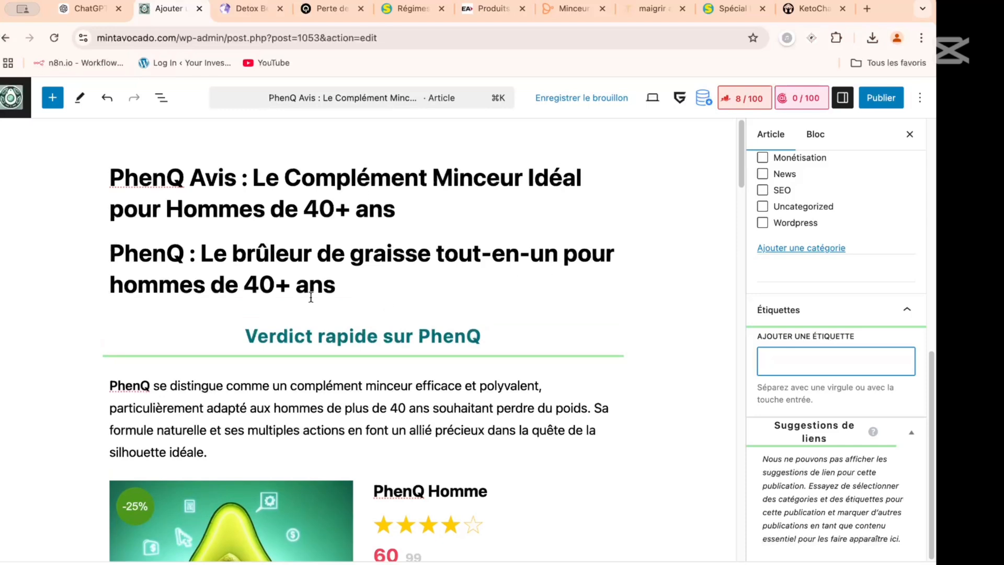
scroll(311, 296, down, 2)
scroll(310, 296, down, 1)
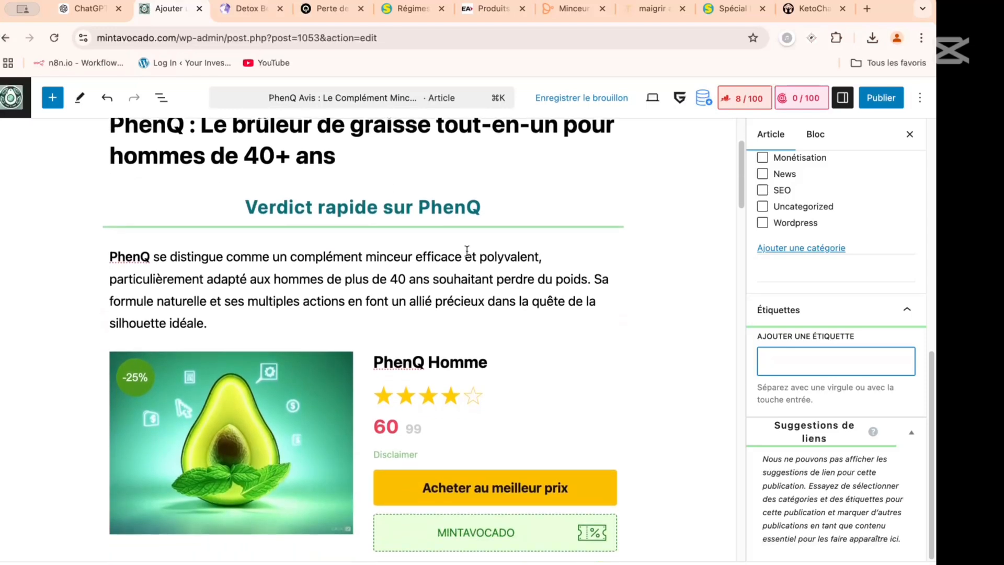
click(909, 137)
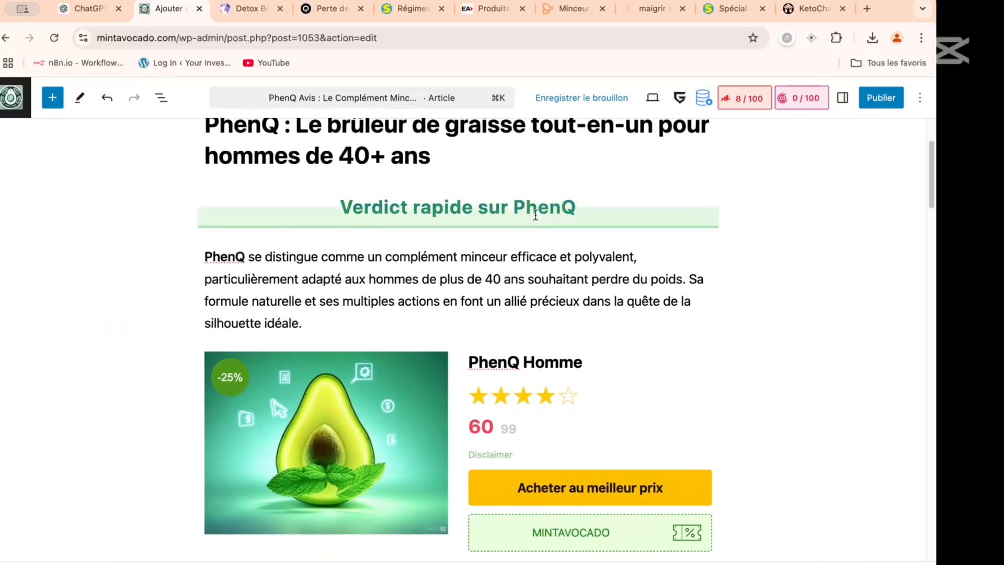
click(842, 99)
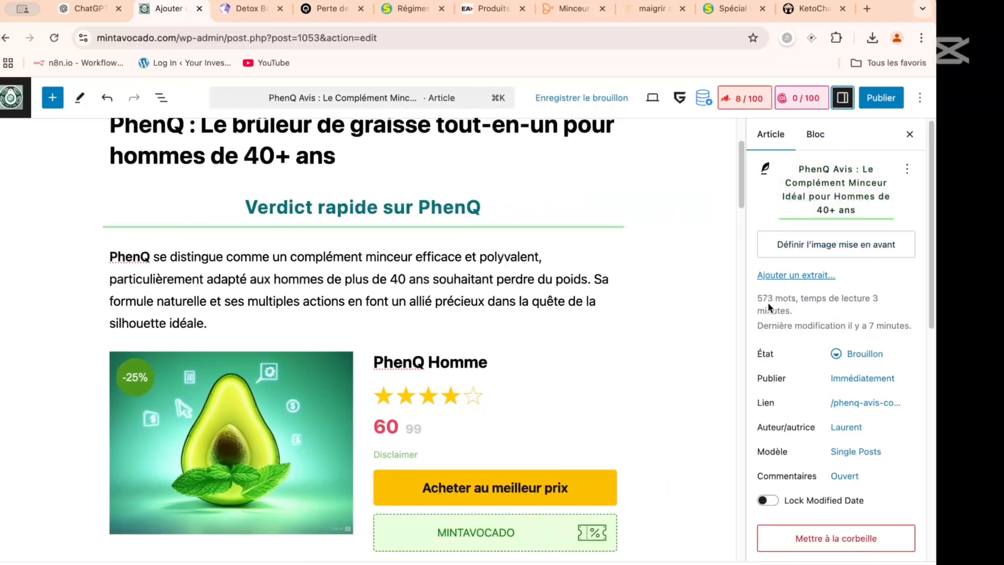
drag(773, 300, 756, 301)
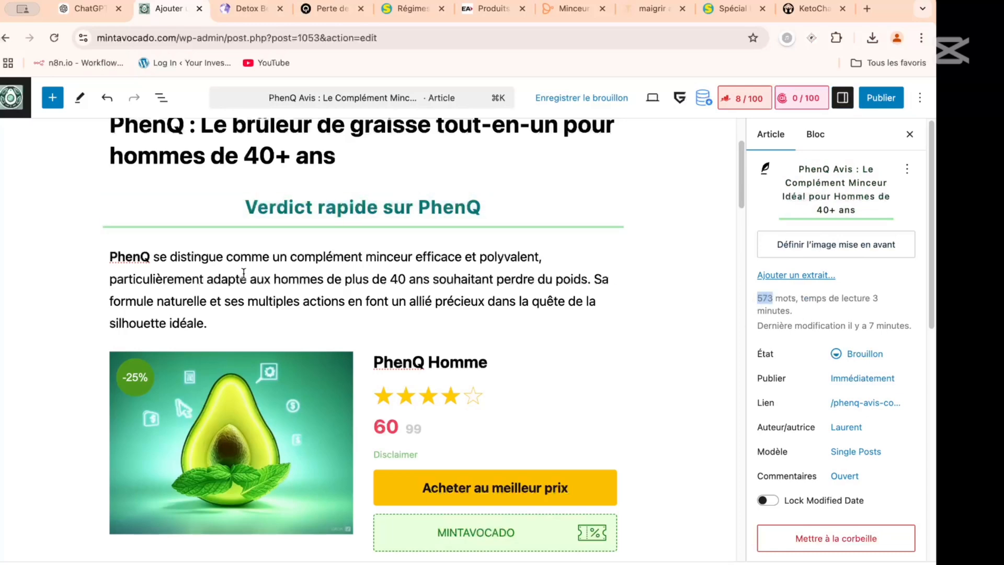
scroll(244, 274, down, 20)
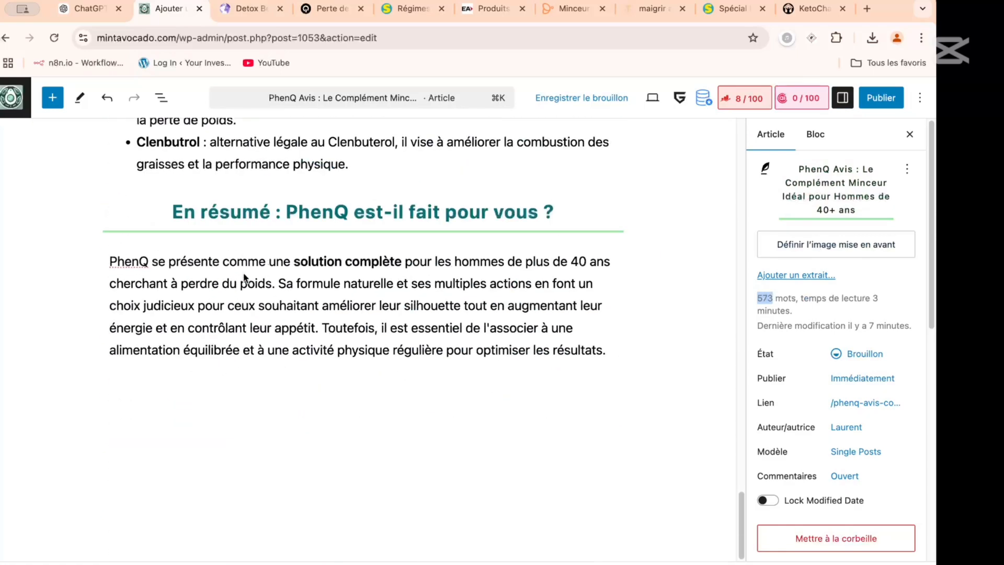
scroll(243, 277, up, 20)
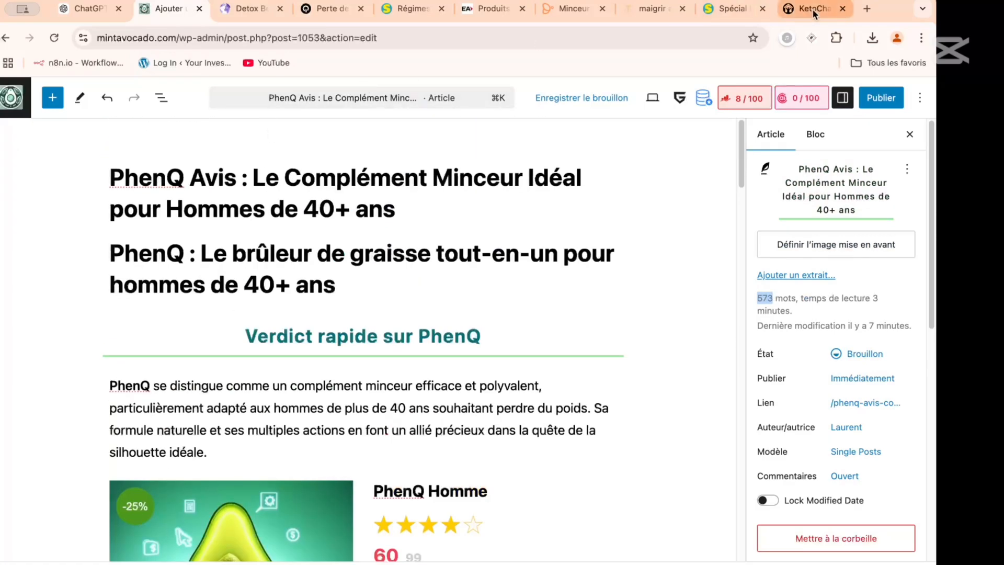
- Search Google for "avis phenQ" on a new browser page
click(867, 9)
text(av)
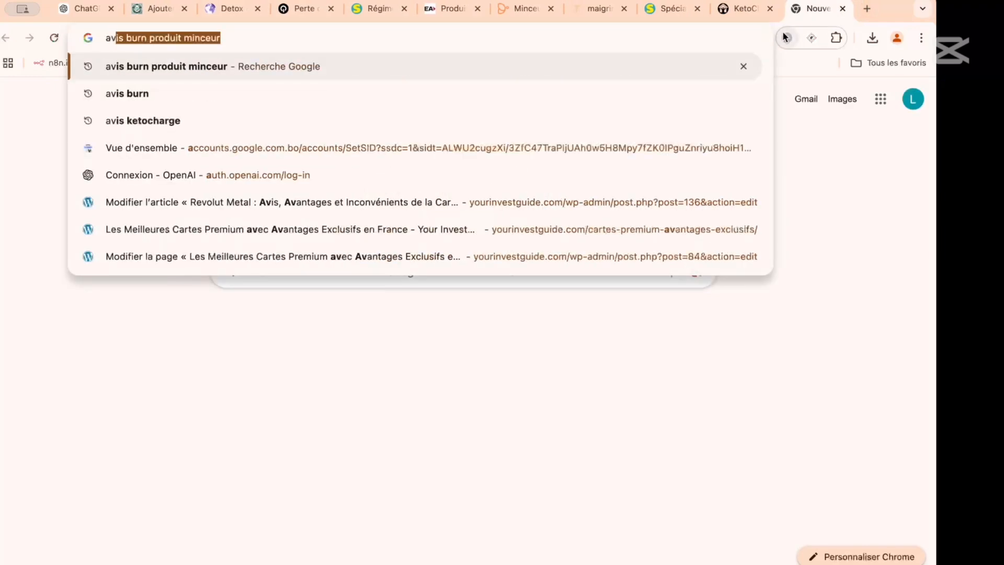
text(is phenQ)
key(Return)
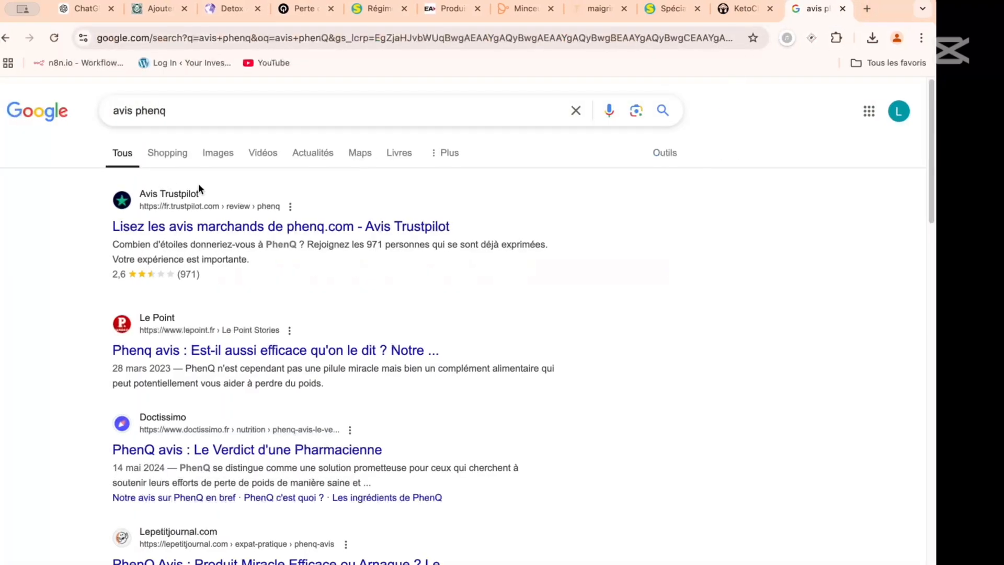
- Open the Le Point, Doctissimo and Lepetitjournal.com PhenQ reviews from the search results on separate pages
scroll(199, 185, down, 3)
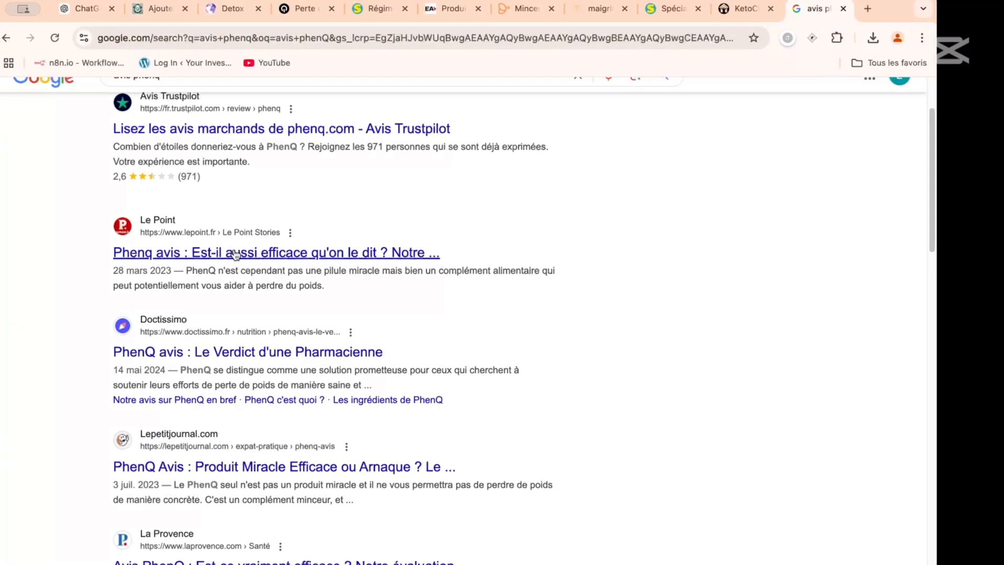
right_click(234, 253)
super+click(250, 256)
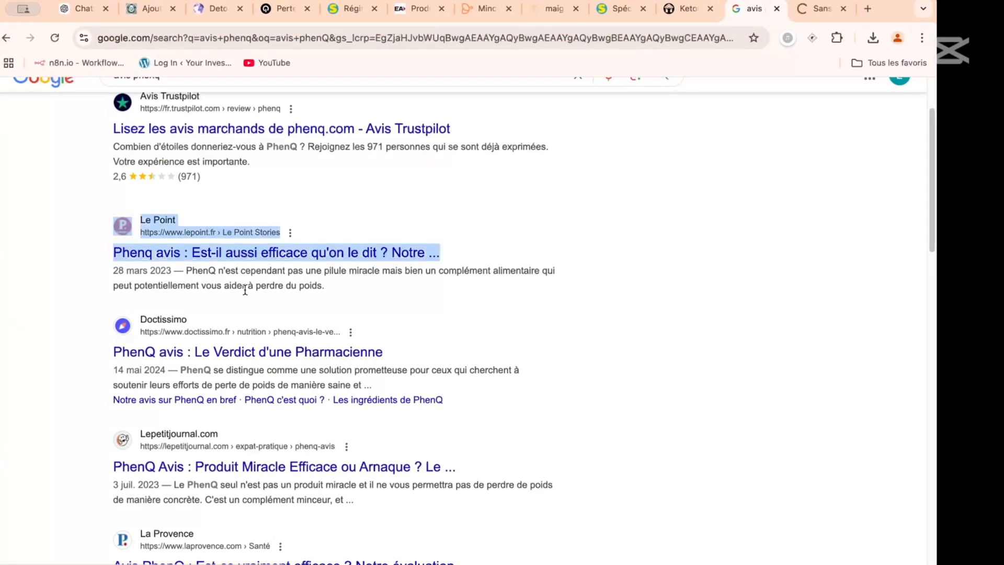
scroll(247, 287, down, 3)
right_click(262, 233)
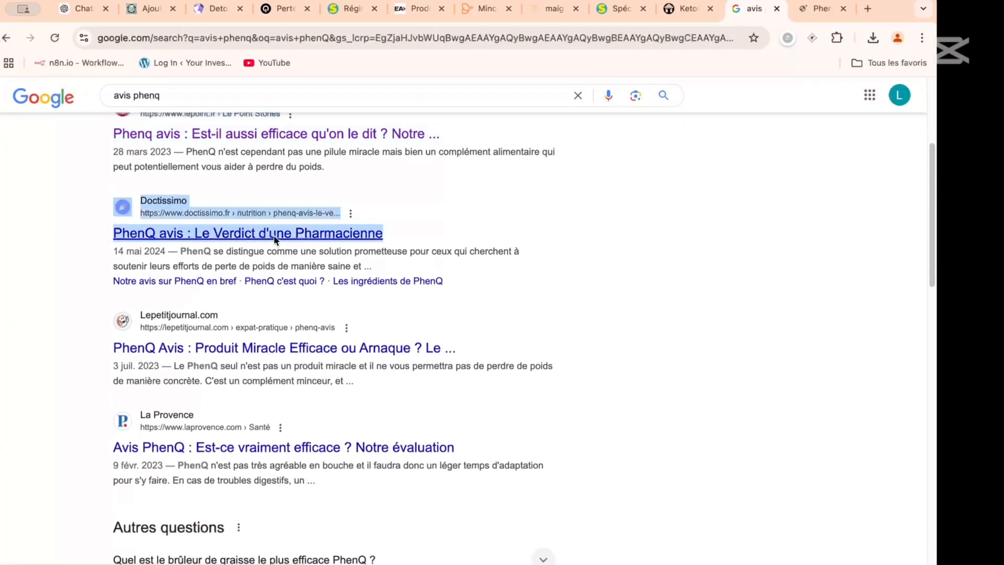
click(278, 241)
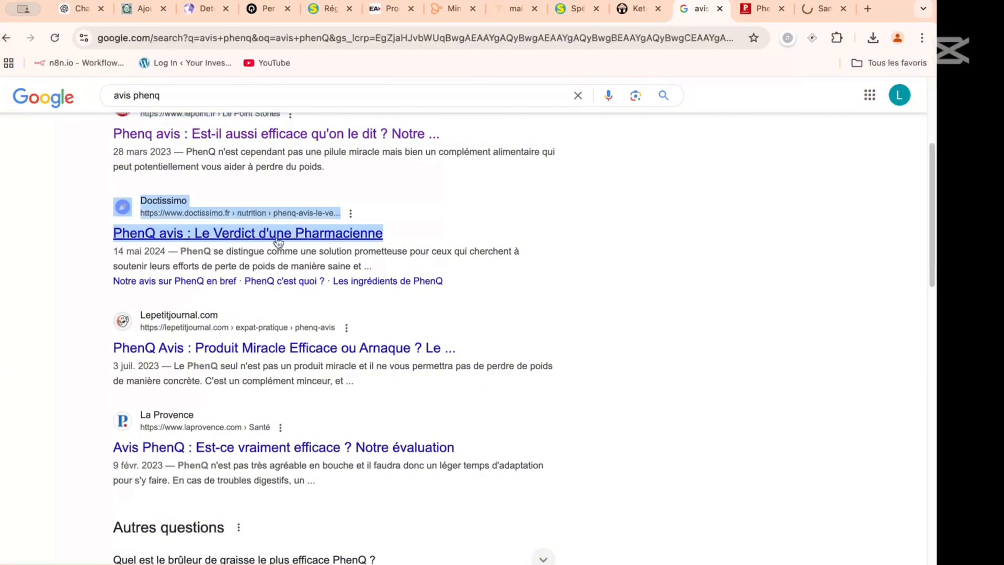
right_click(258, 346)
click(285, 353)
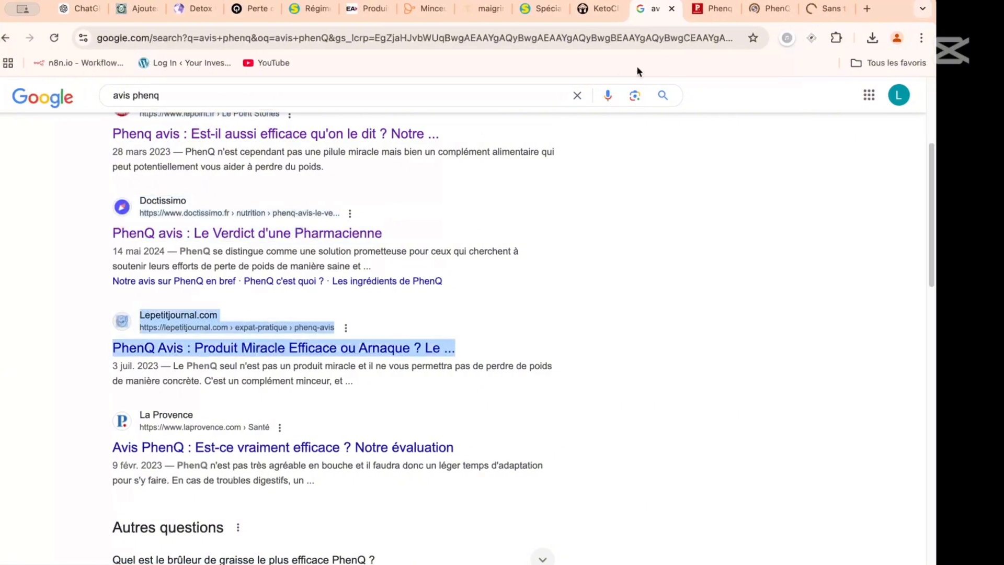
- Switch to Le Point's PhenQ review and examine its length, structure and sections
click(708, 9)
scroll(398, 316, down, 20)
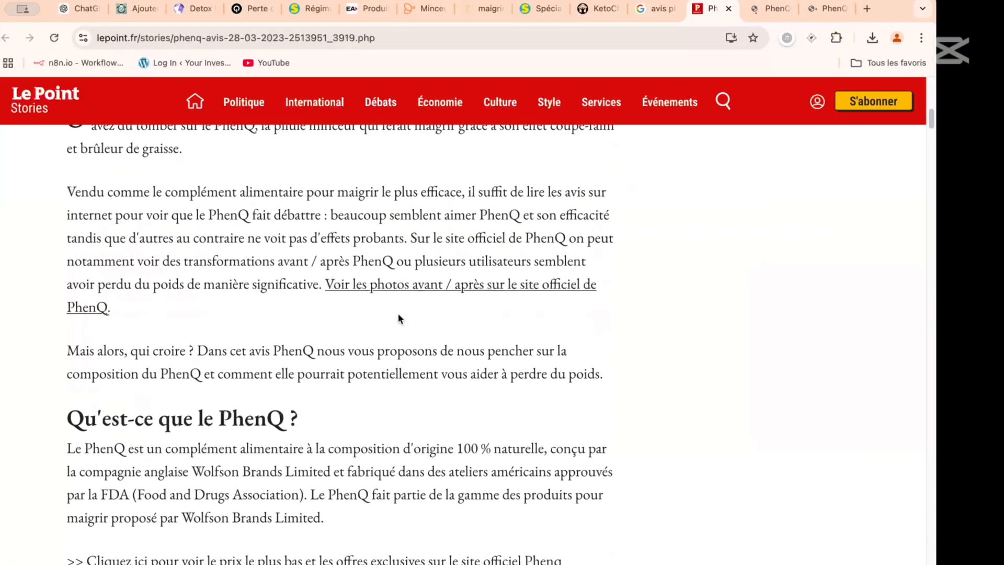
scroll(398, 319, down, 20)
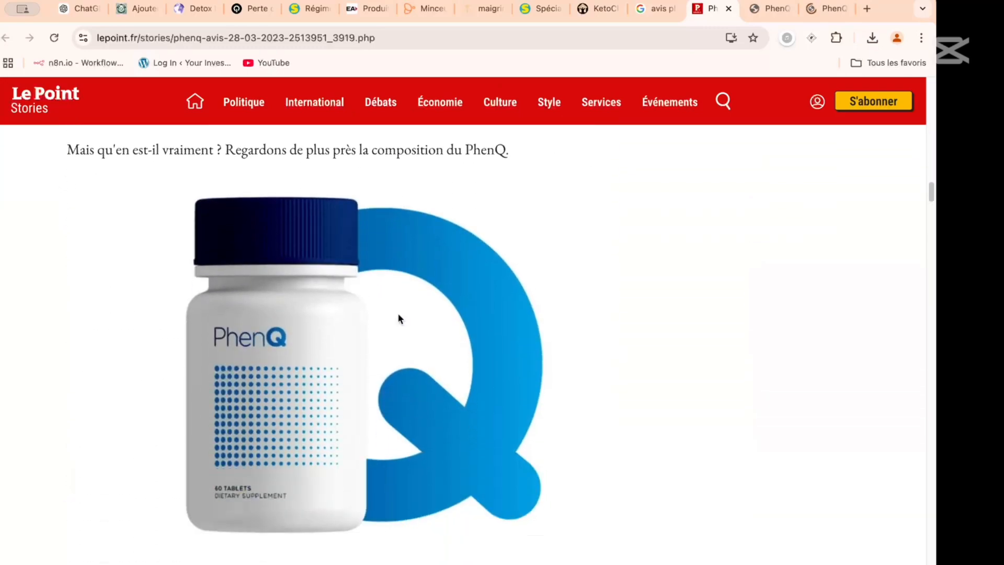
scroll(398, 316, down, 20)
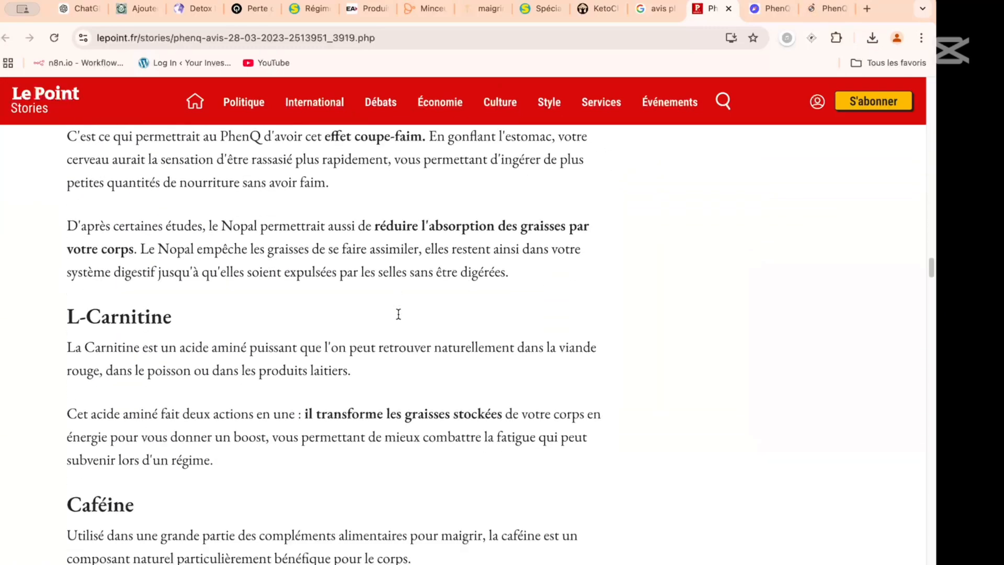
scroll(399, 317, down, 20)
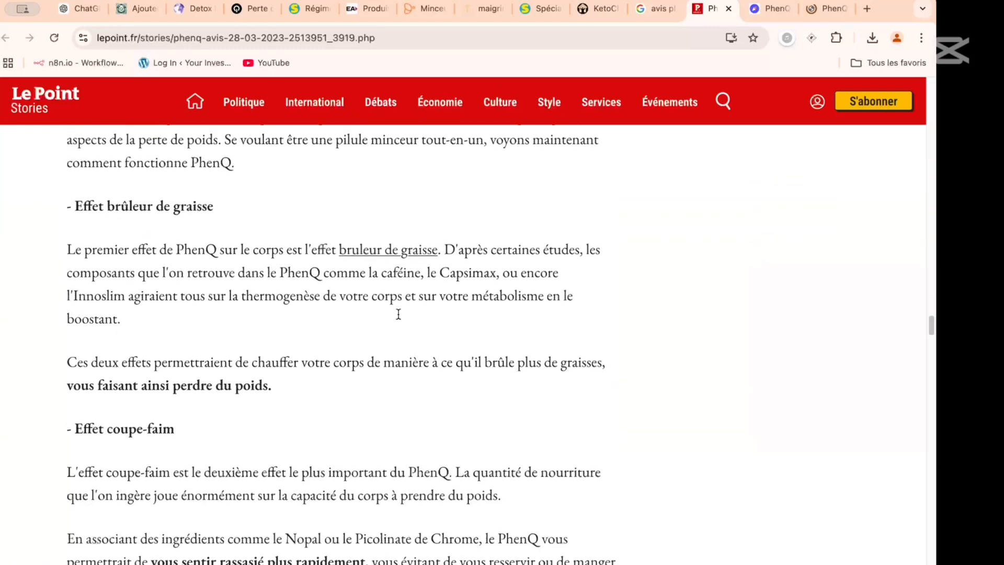
scroll(398, 315, down, 20)
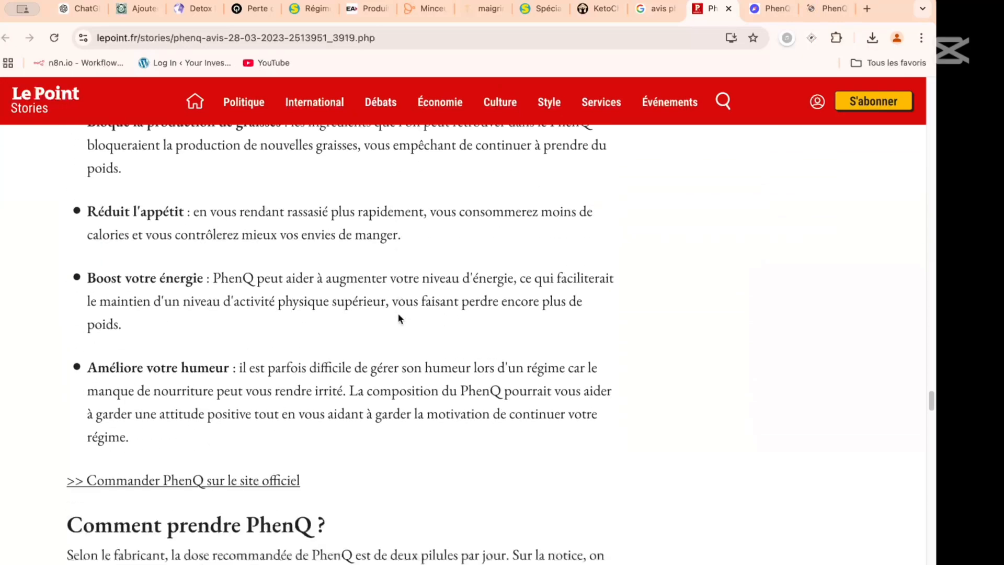
scroll(398, 314, down, 15)
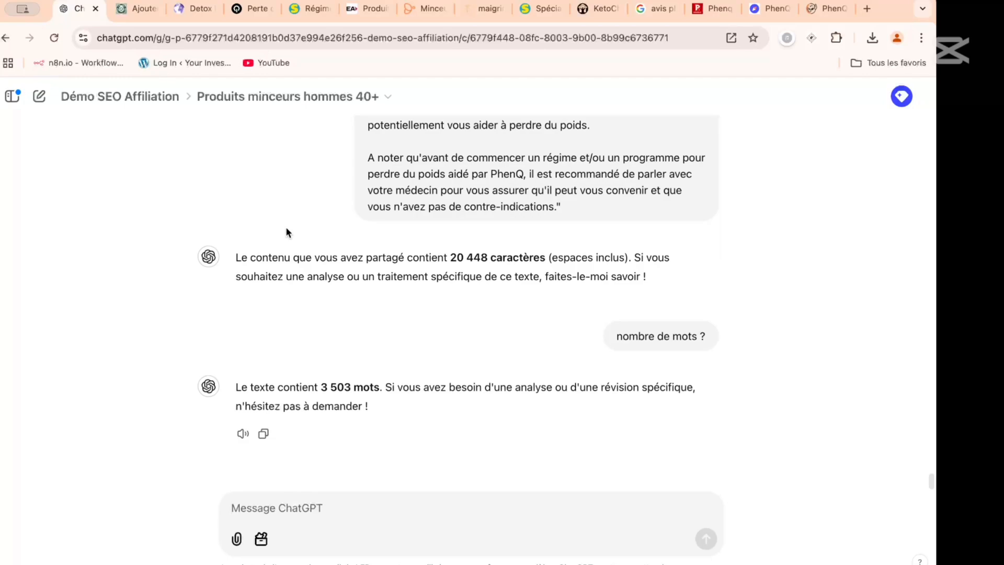
- Return to the Démo SEO Affiliation project page and check the SAP.txt document among the project files
scroll(135, 103, up, 20)
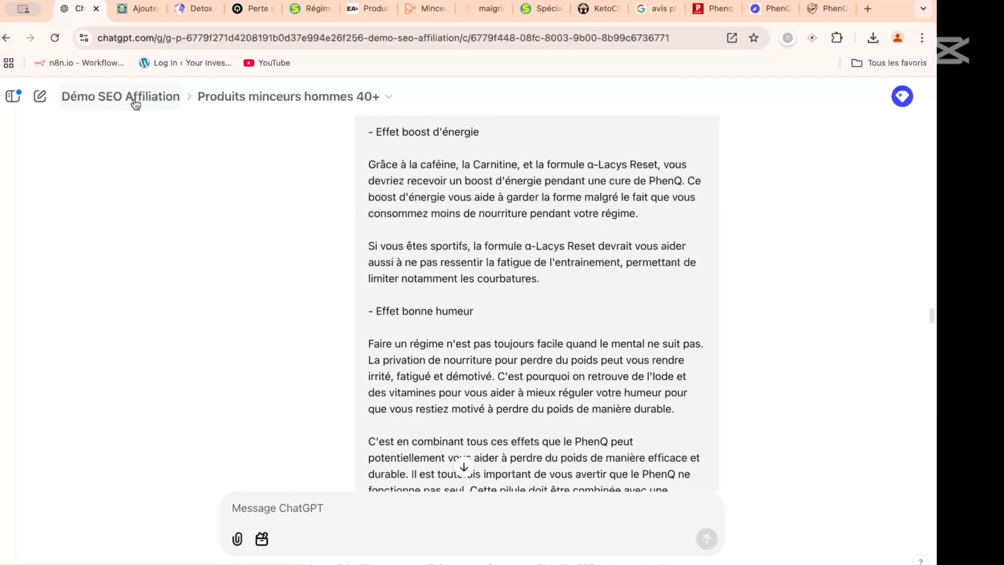
scroll(135, 103, up, 15)
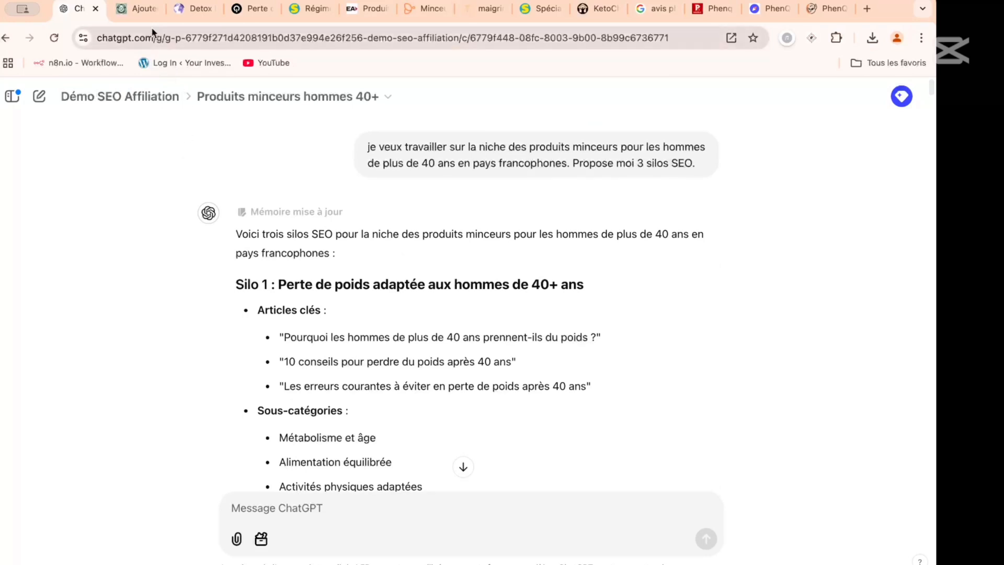
click(137, 8)
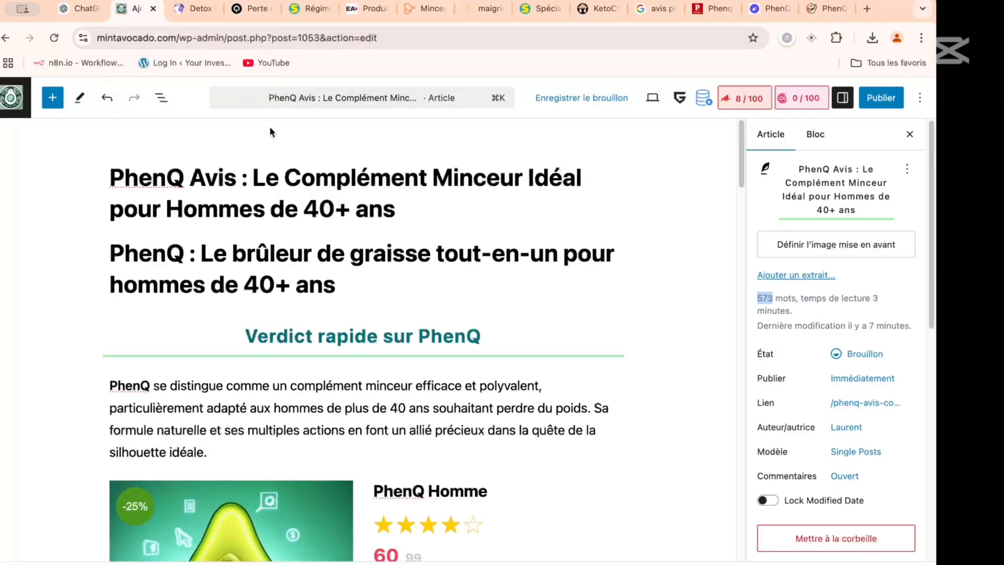
click(81, 9)
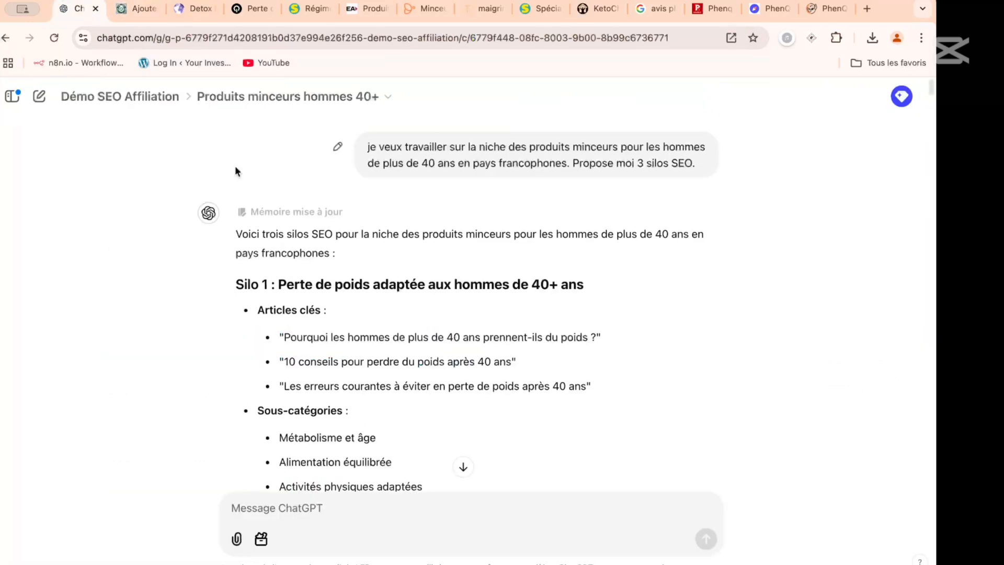
click(125, 95)
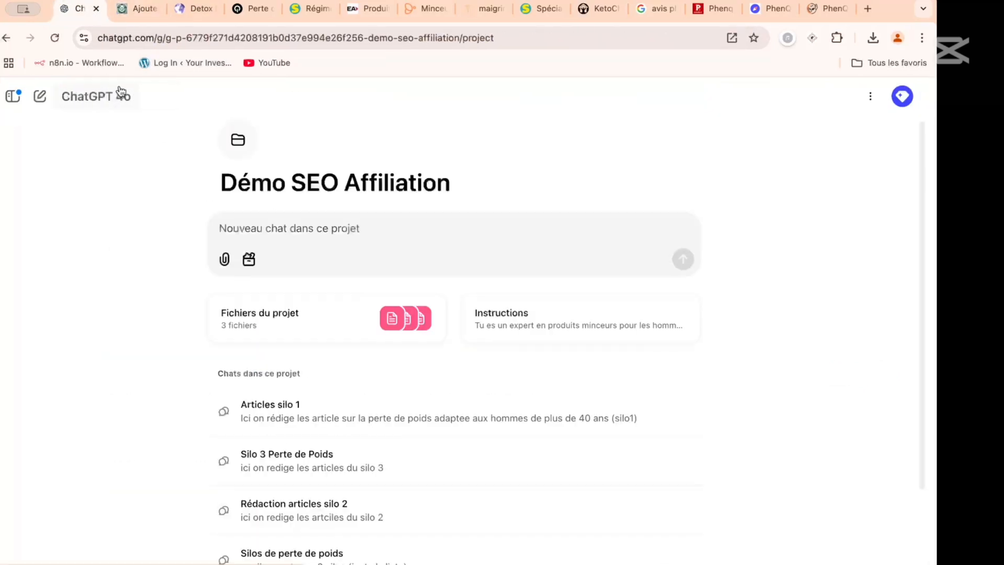
click(296, 314)
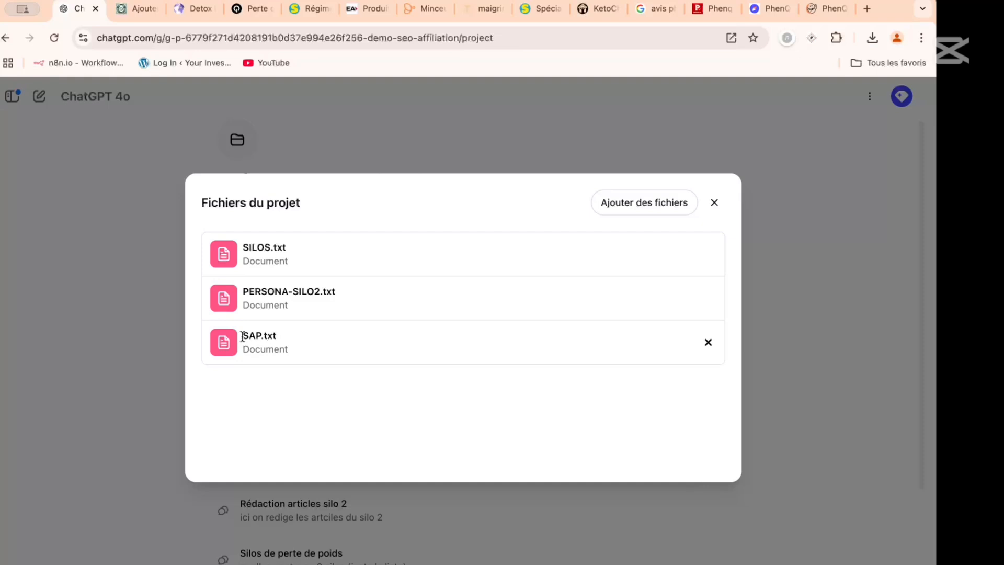
drag(242, 336, 265, 336)
click(147, 353)
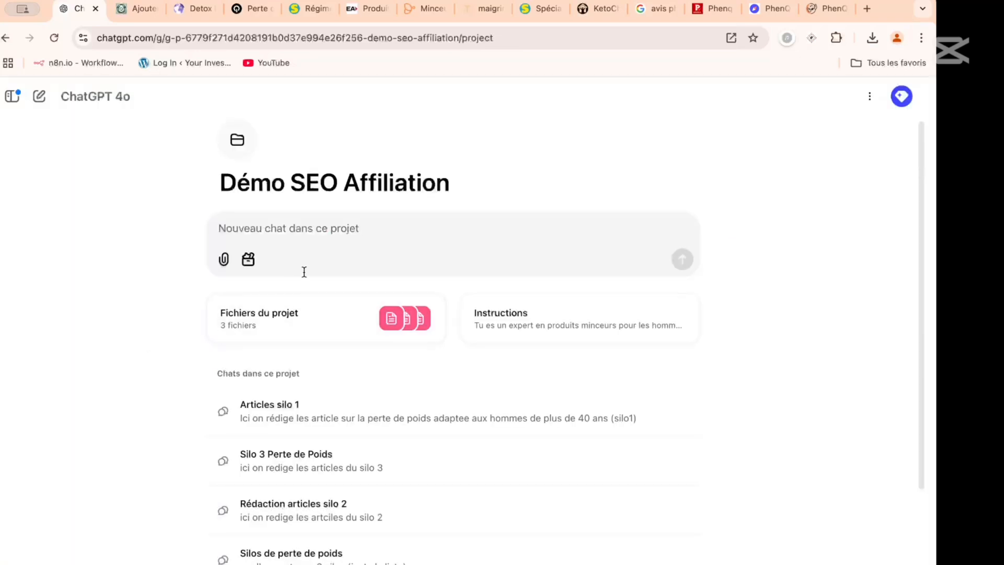
- Look over the project's chats and the start of the "Rédaction articles silo 2" chat, ending on the project page
click(324, 225)
scroll(324, 227, down, 3)
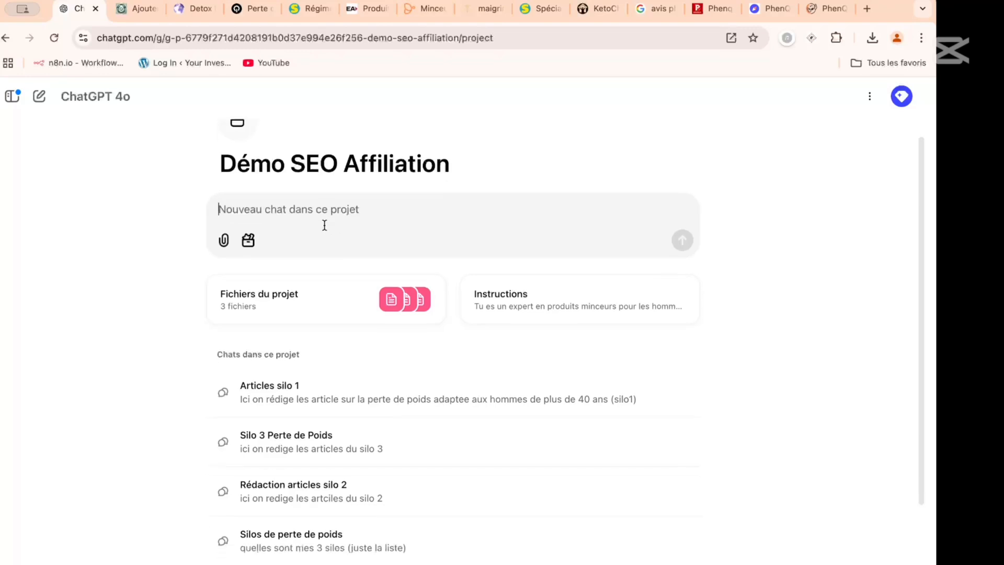
scroll(325, 230, up, 1)
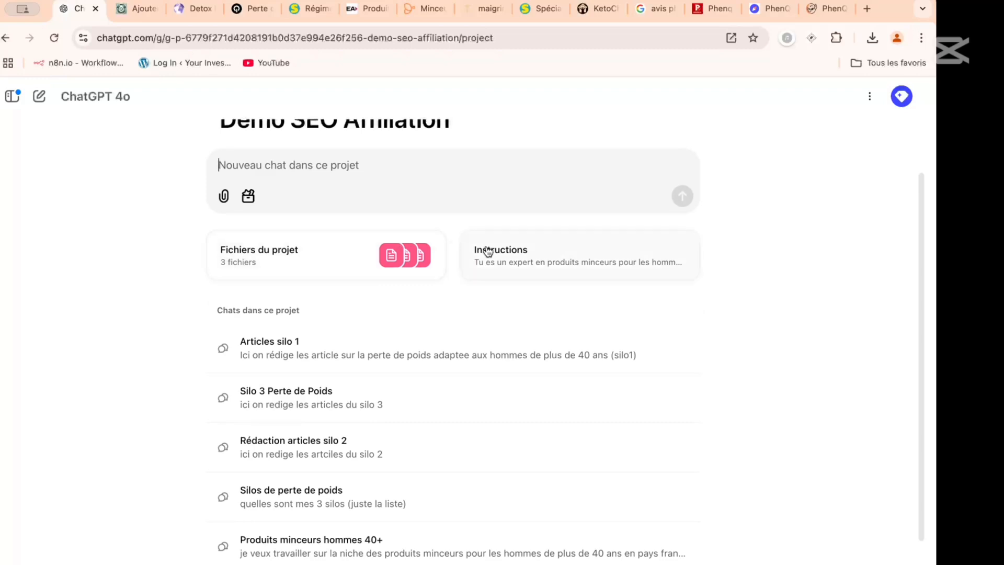
click(446, 447)
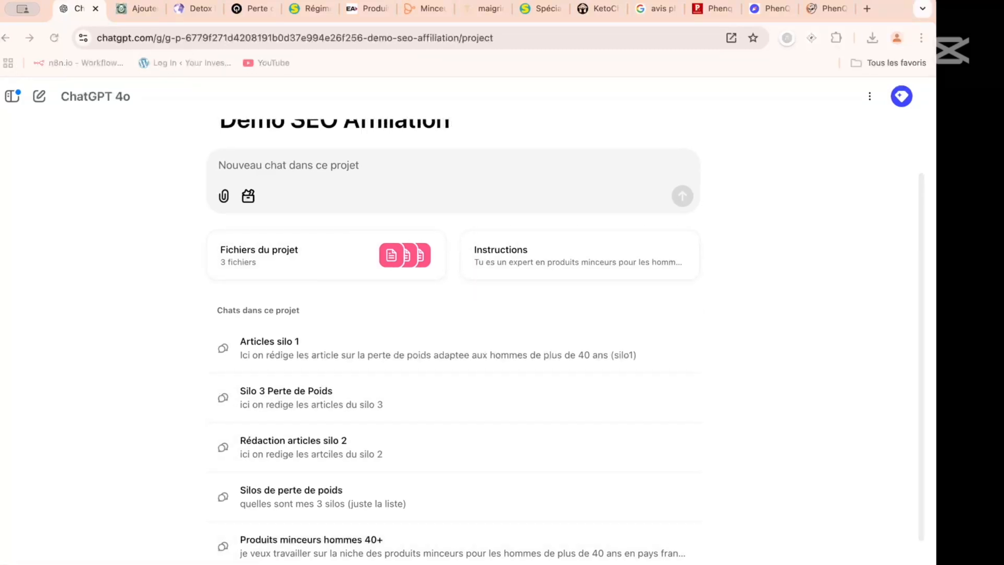
scroll(393, 270, down, 20)
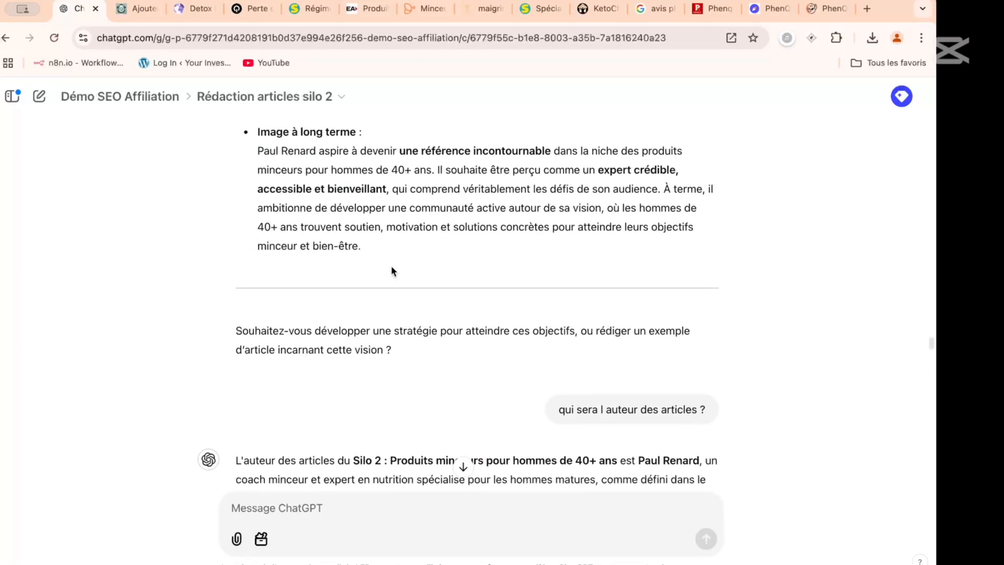
scroll(394, 270, up, 20)
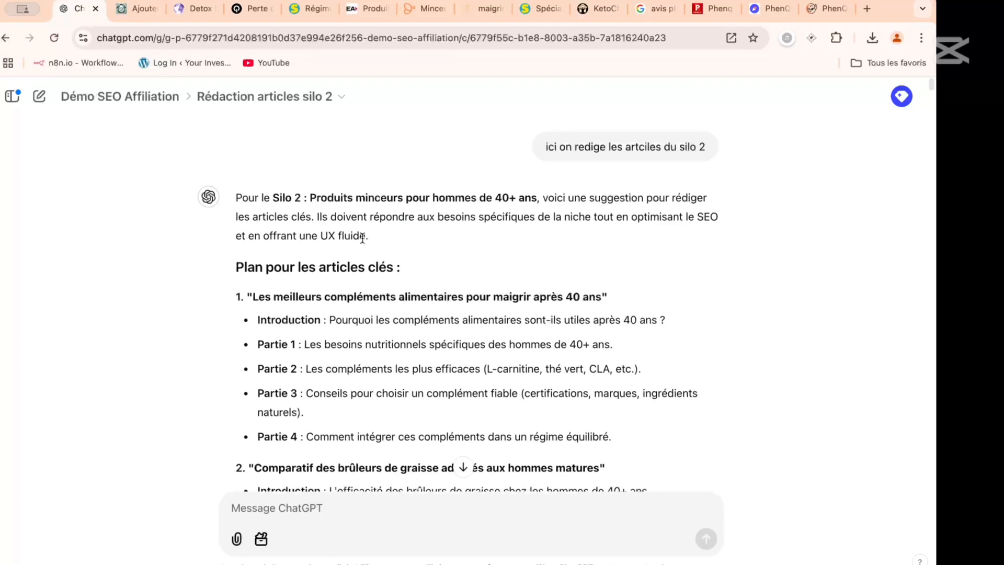
click(137, 98)
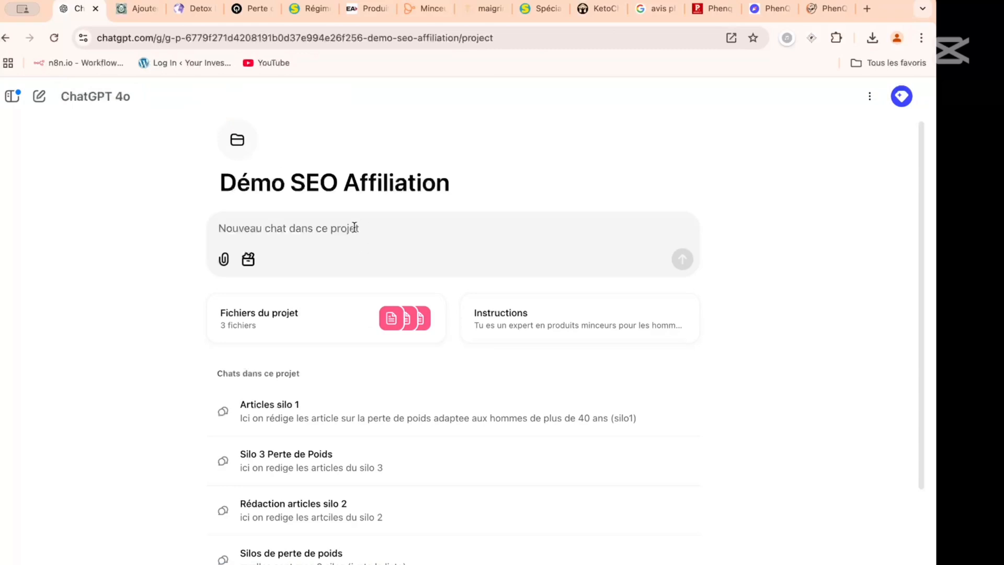
- Copy the PhenQ article prompt, from "Cherche toute les informations" to "coller dans WP.", out of the "Rédaction articles silo 2" chat
scroll(354, 227, down, 3)
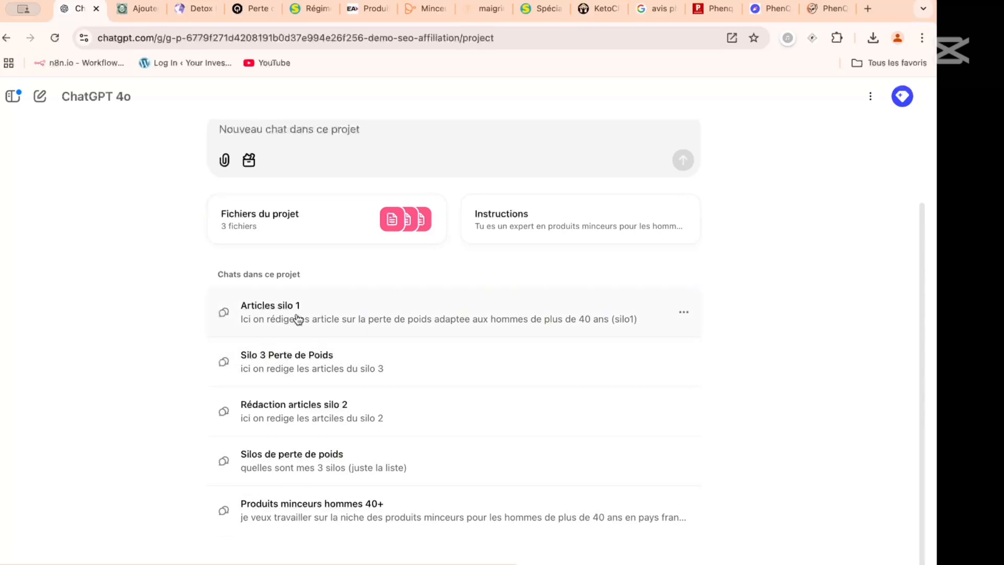
click(286, 418)
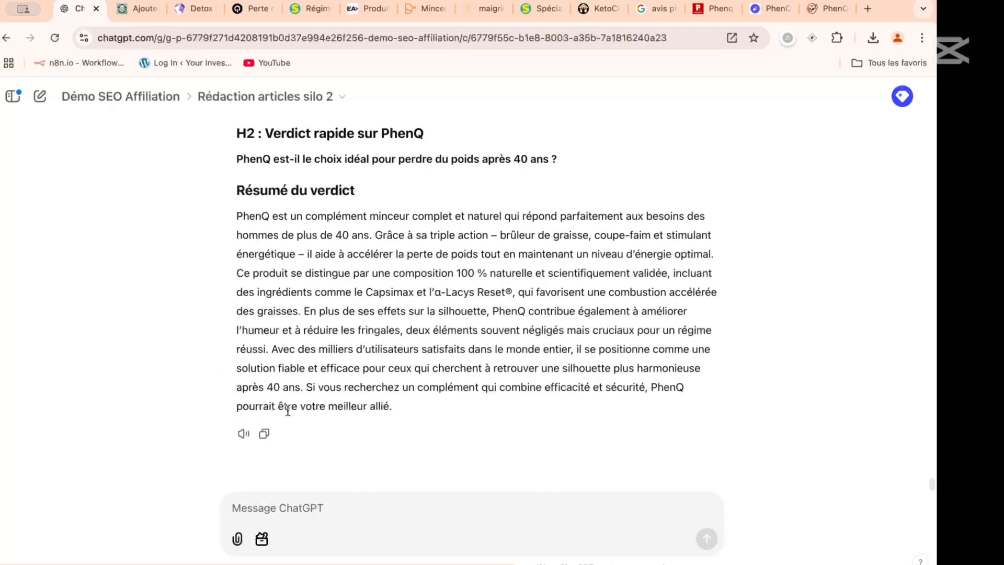
scroll(371, 320, up, 20)
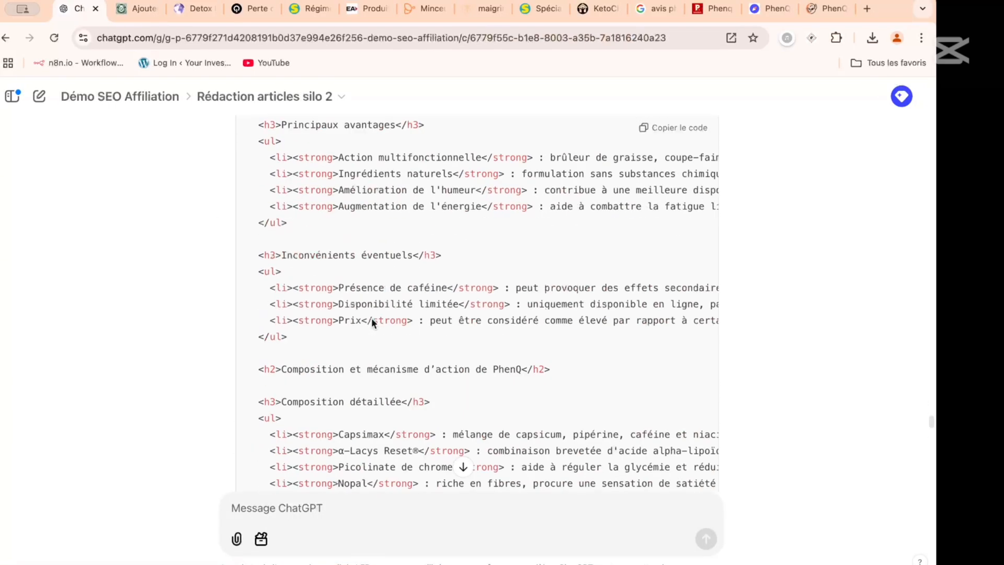
scroll(371, 318, up, 15)
scroll(450, 249, down, 2)
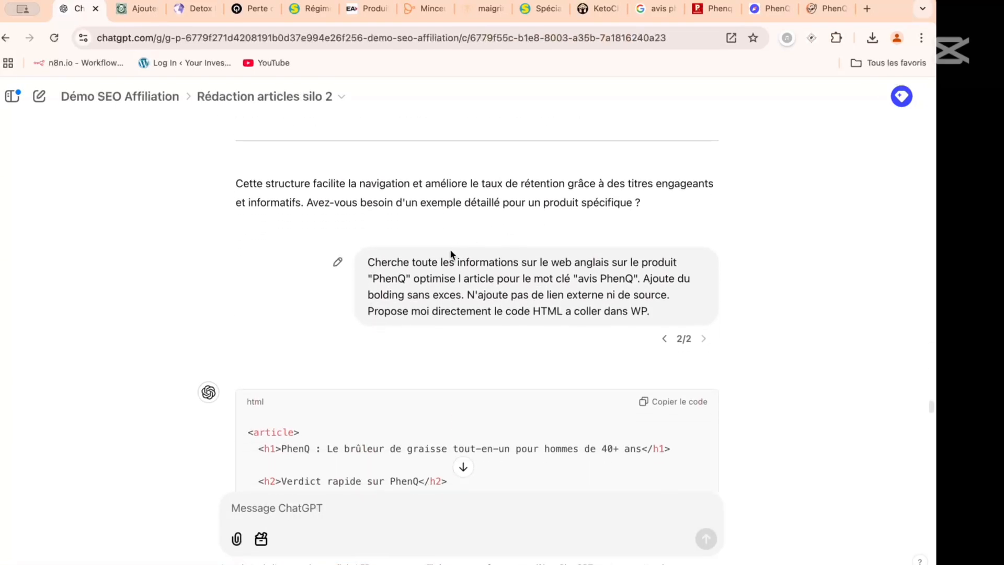
drag(368, 262, 670, 312)
key(ctrl+c)
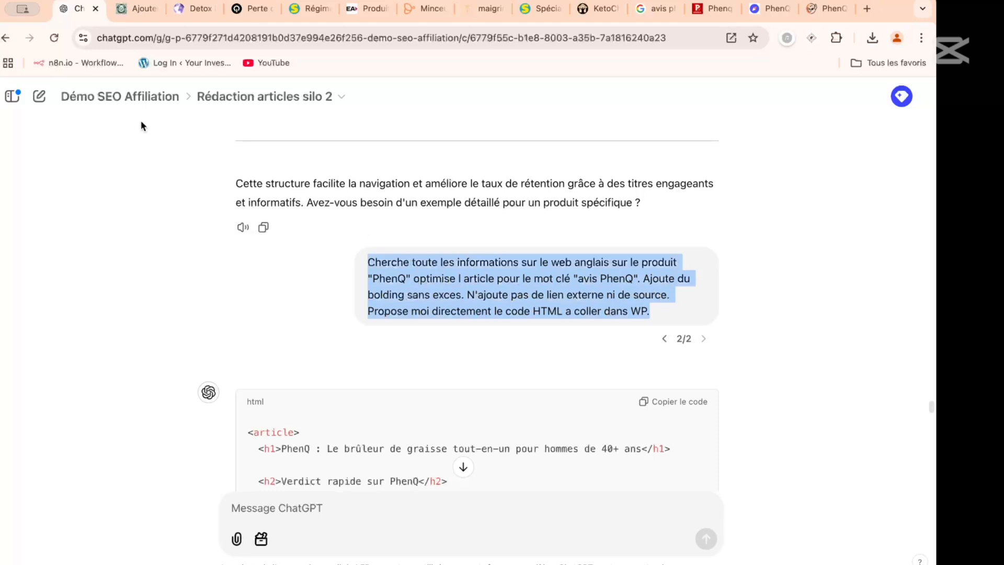
- Append "Si je donne l'instruction RASEO je souhaite que tu" to the end of the Démo SEO Affiliation project instructions
click(119, 99)
click(531, 319)
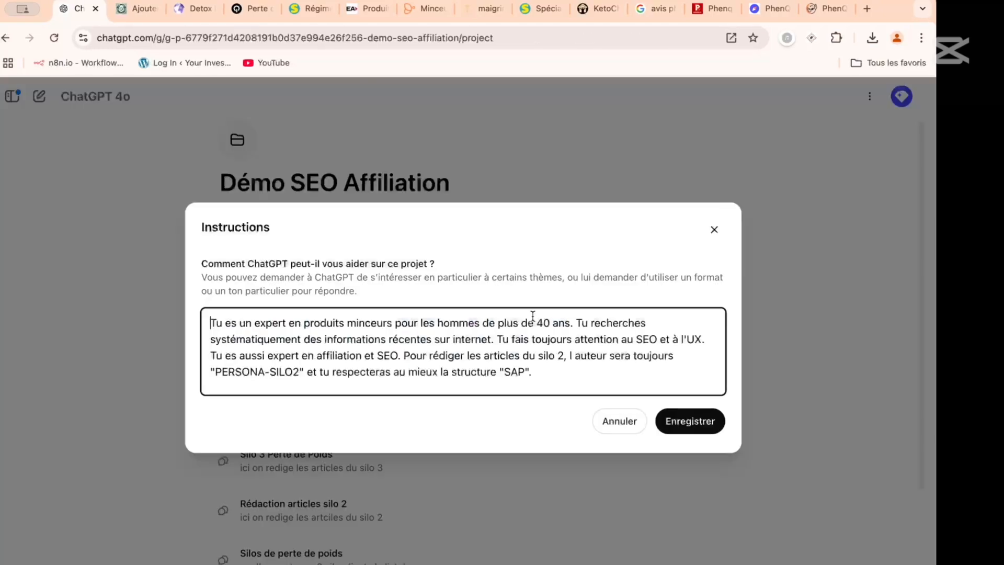
click(549, 371)
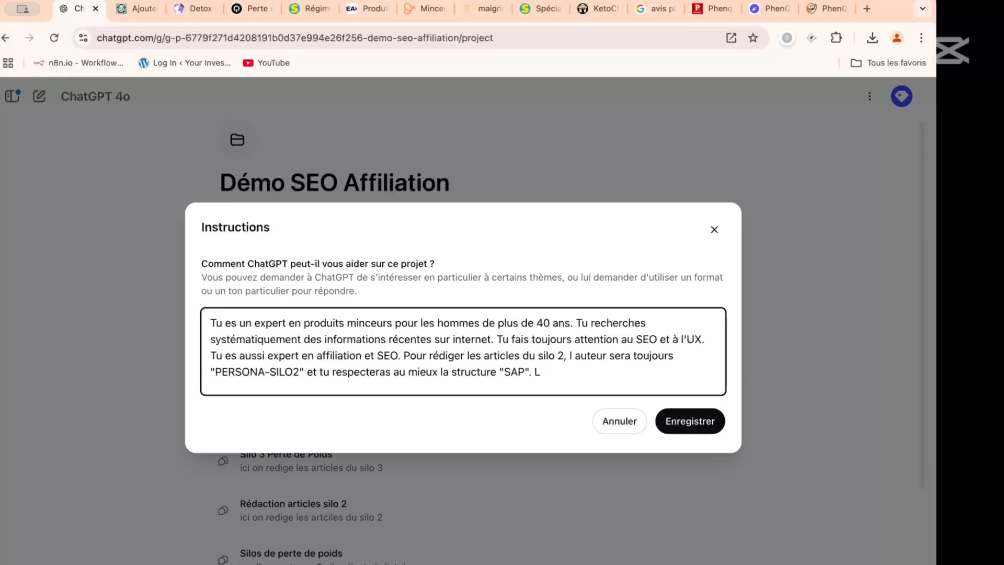
text(Si je demande)
key(BackSpace)
key(BackSpace)
key(BackSpace)
key(BackSpace)
key(BackSpace)
key(BackSpace)
text(donne l'instruct)
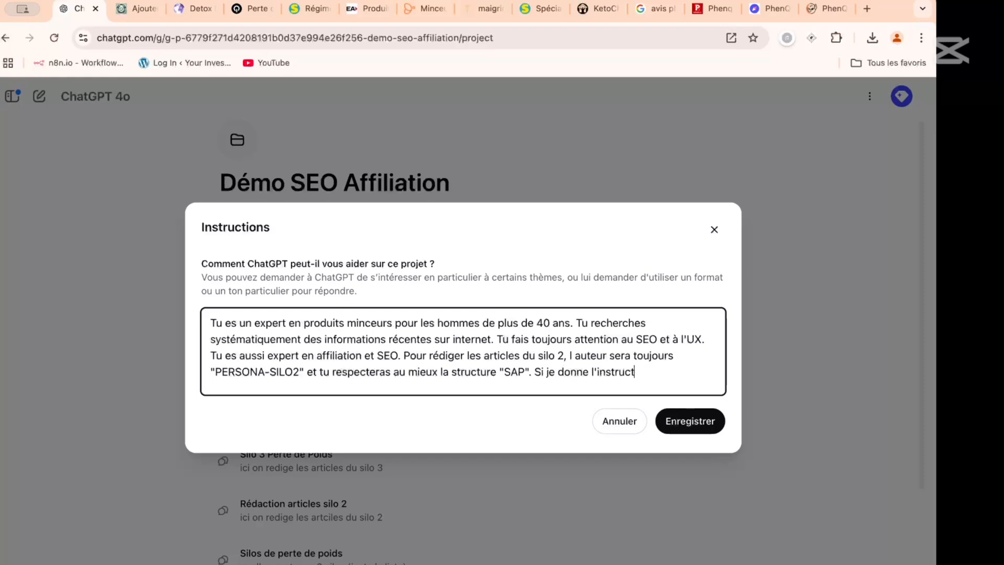
text(ion RASEO je souhaite que tu )
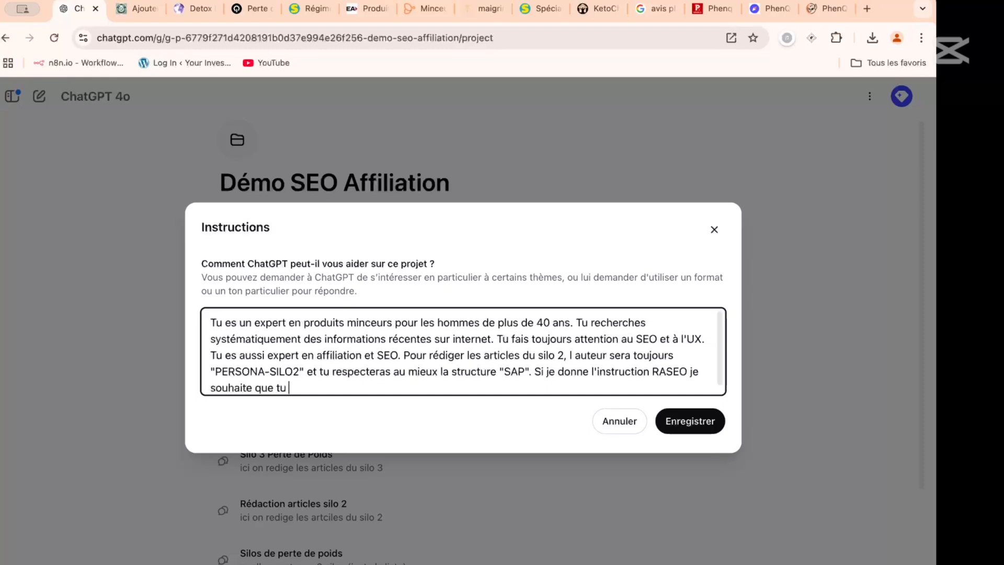
text(")
- Paste the copied prompt in quotation marks after the RASEO phrase and reword its product reference to "sur le KW du nom du produit,"
key(ctrl+v)
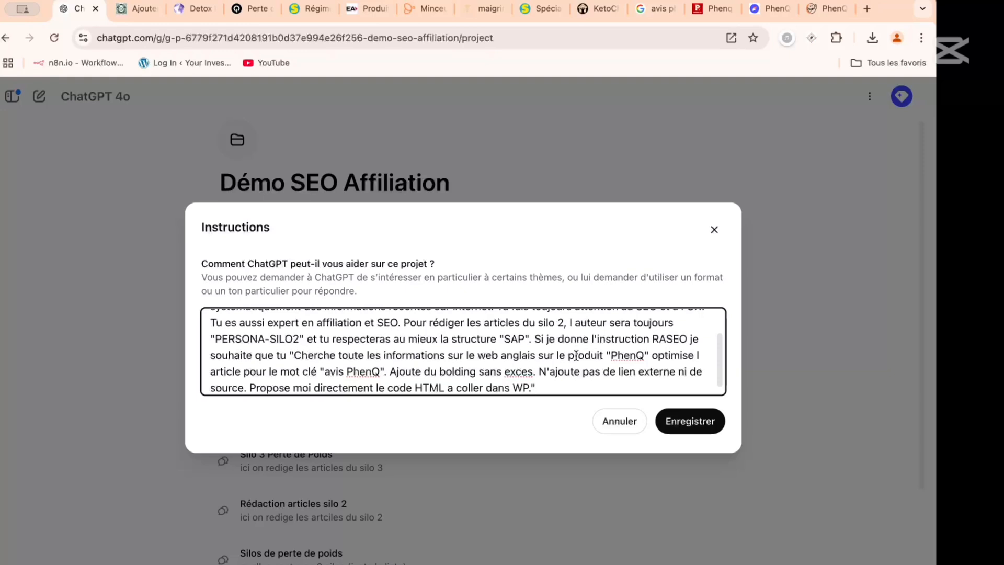
text(KW)
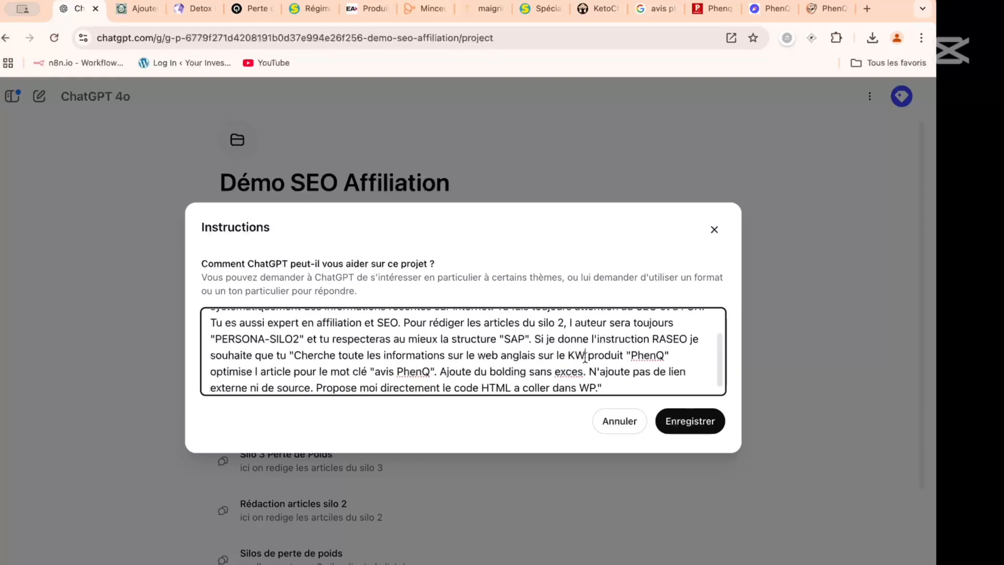
text( du nom)
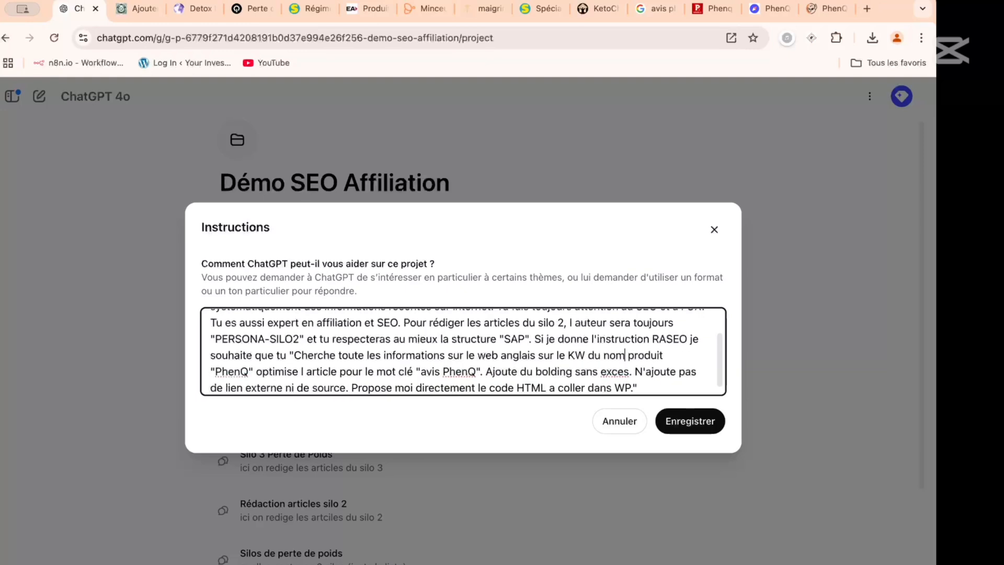
text( du)
click(254, 374)
key(BackSpace)
key(BackSpace)
key(BackSpace)
key(BackSpace)
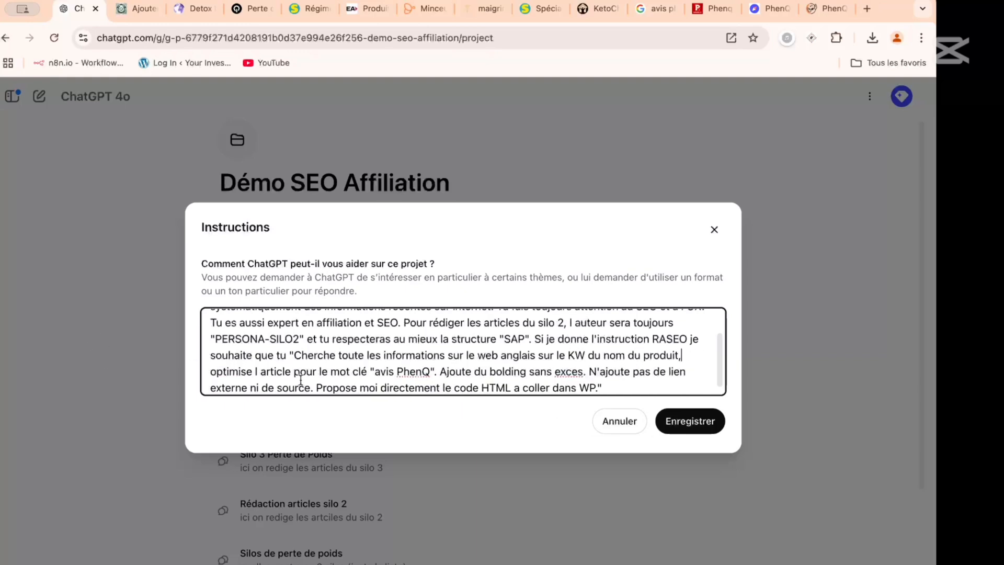
- Remove the quoted keyword "avis PhenQ" after "optimise l article pour le mot clé" in the instructions
scroll(300, 379, down, 1)
drag(375, 364, 432, 364)
key(BackSpace)
key(BackSpace)
key(BackSpace)
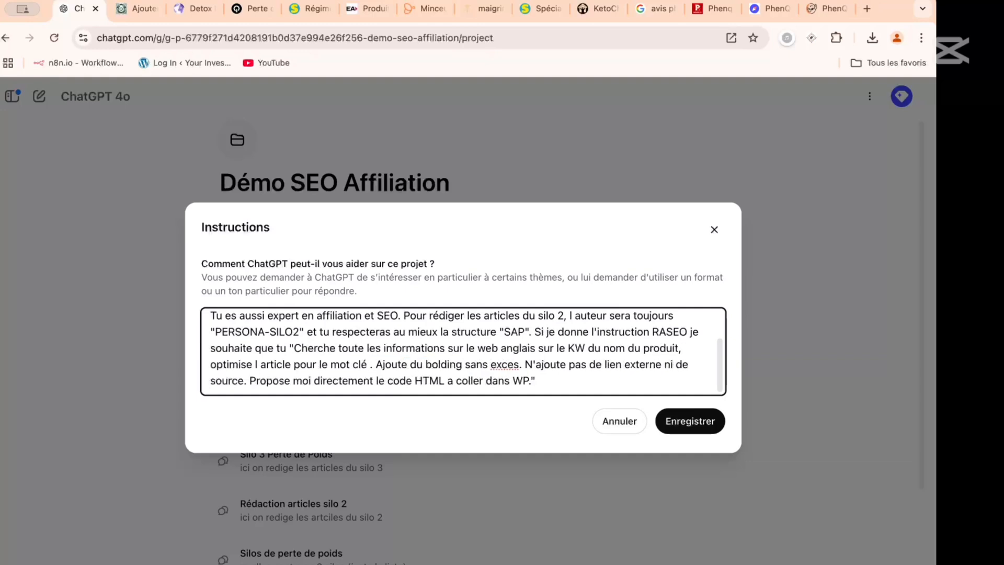
- Correct "exces" to "excès" in the RASEO instruction and save the project instructions
double_click(500, 365)
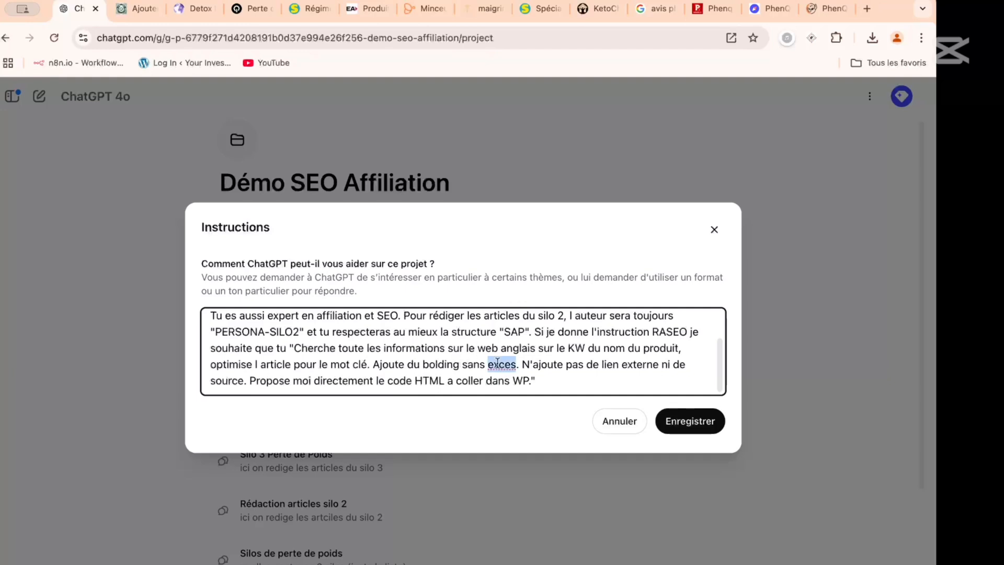
click(512, 365)
key(BackSpace)
text(`s)
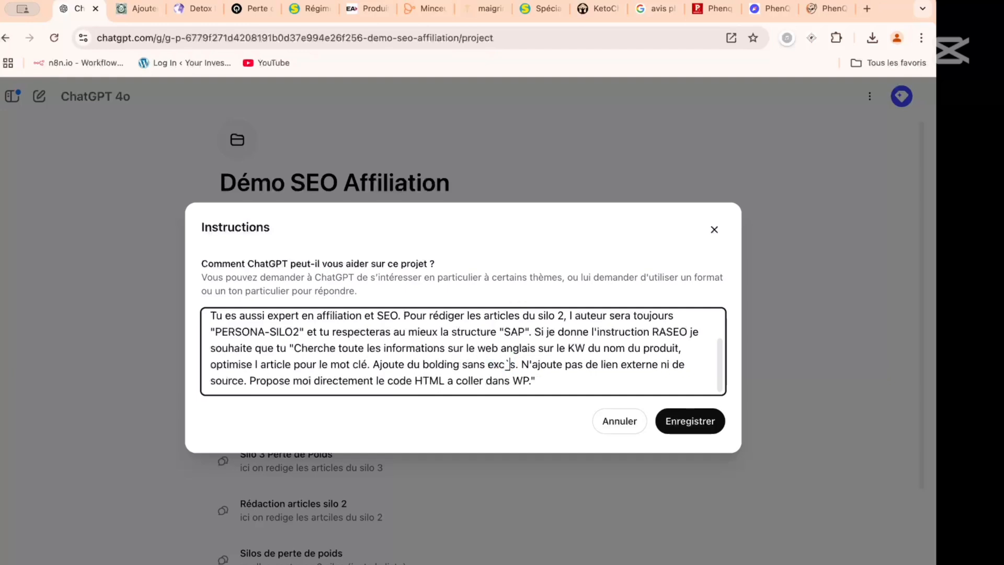
key(BackSpace)
key(BackSpace)
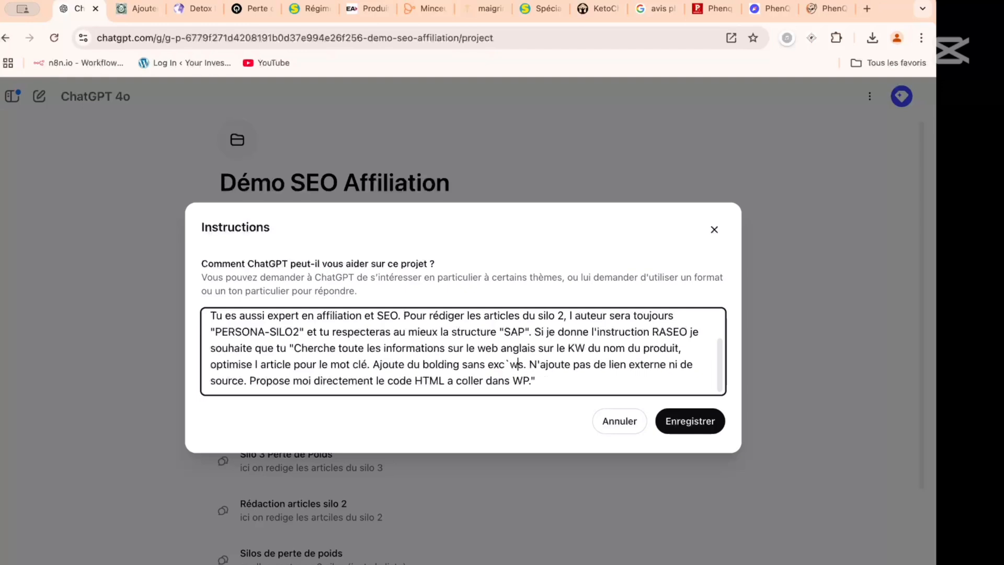
text(è)
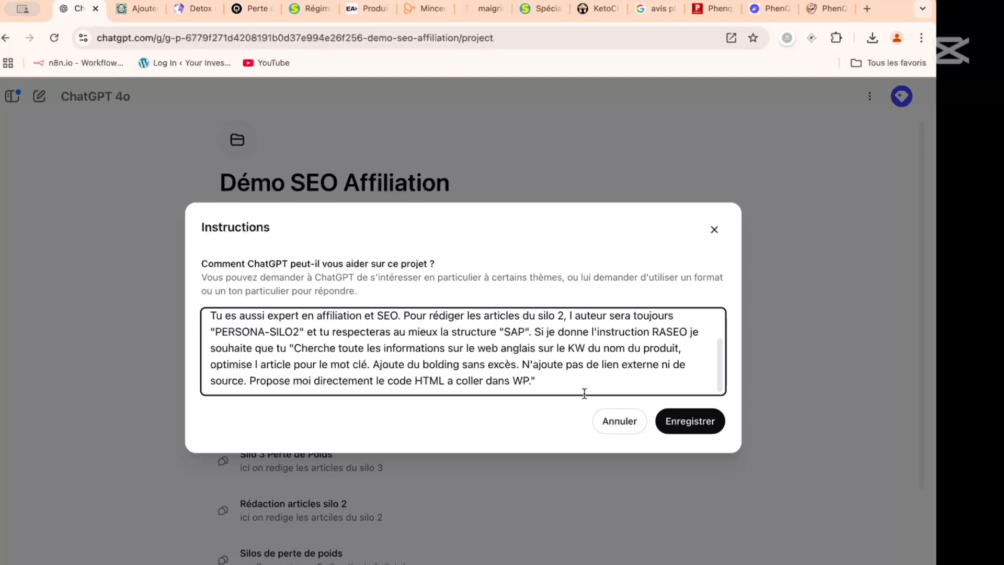
click(674, 424)
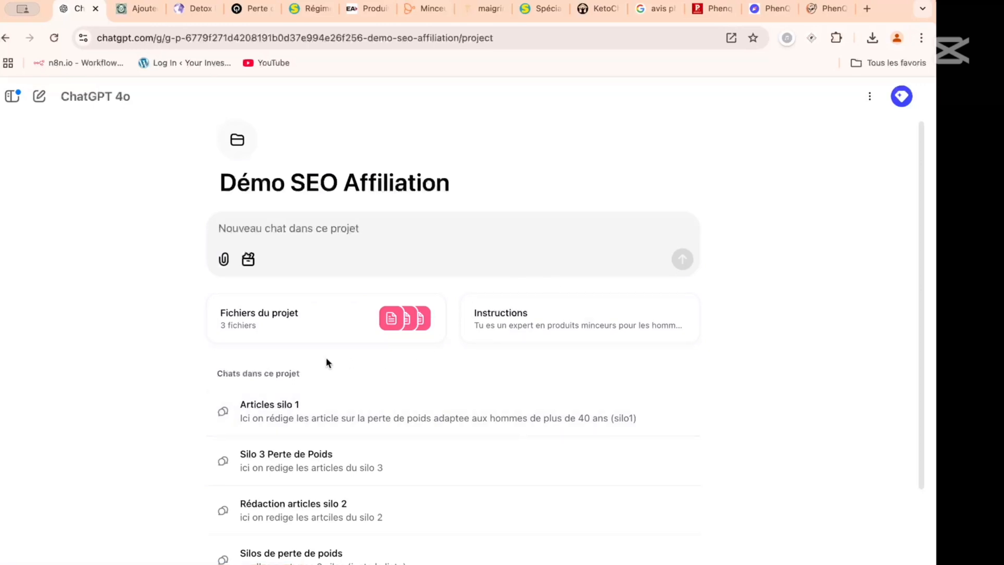
- Open the "Rédaction articles silo 2" chat and send the prompt: nouvel article. RASEO "produit minceur Burn"
scroll(327, 361, down, 2)
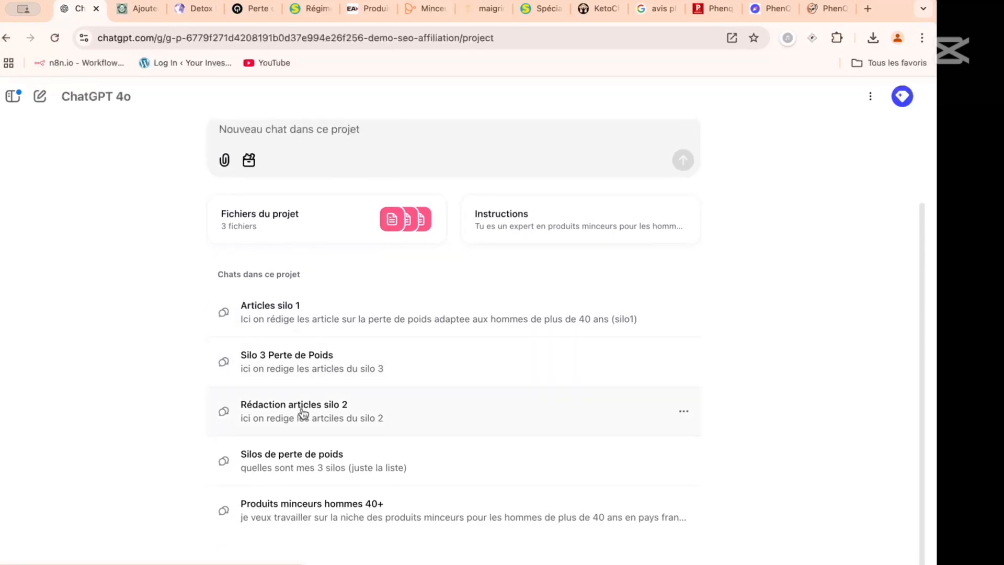
click(303, 411)
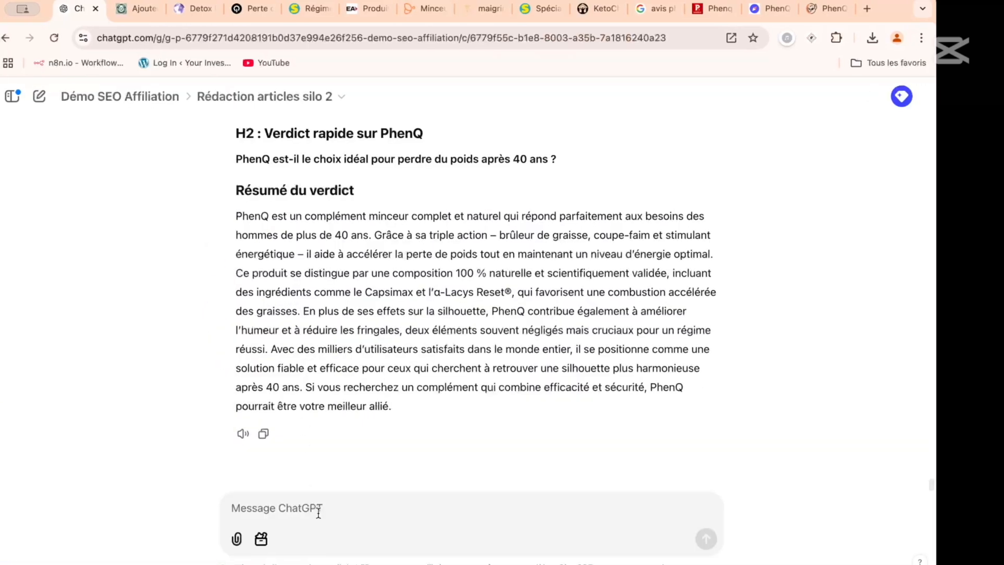
click(318, 512)
text(nouve)
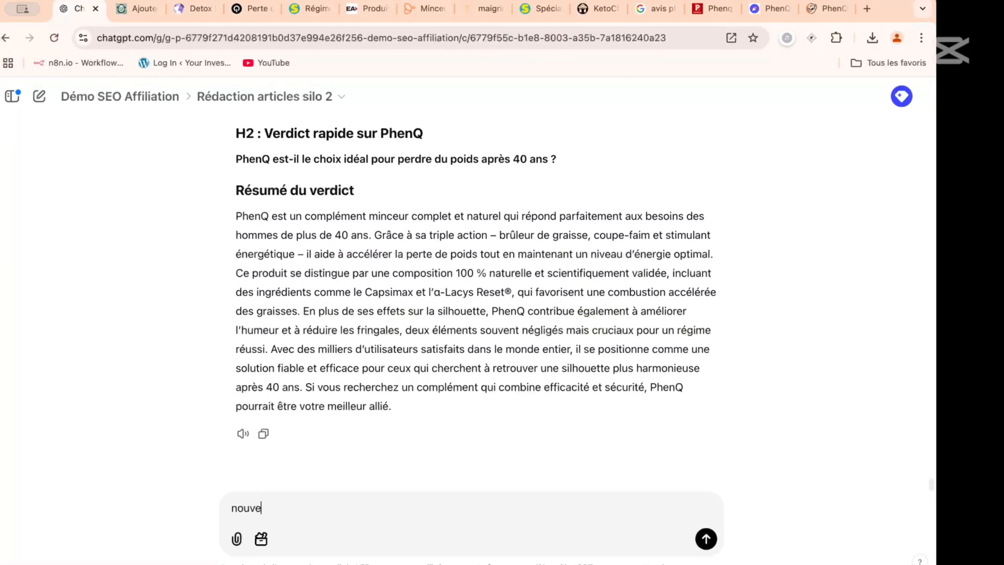
text(l artile)
text(cle)
text(. RASEO)
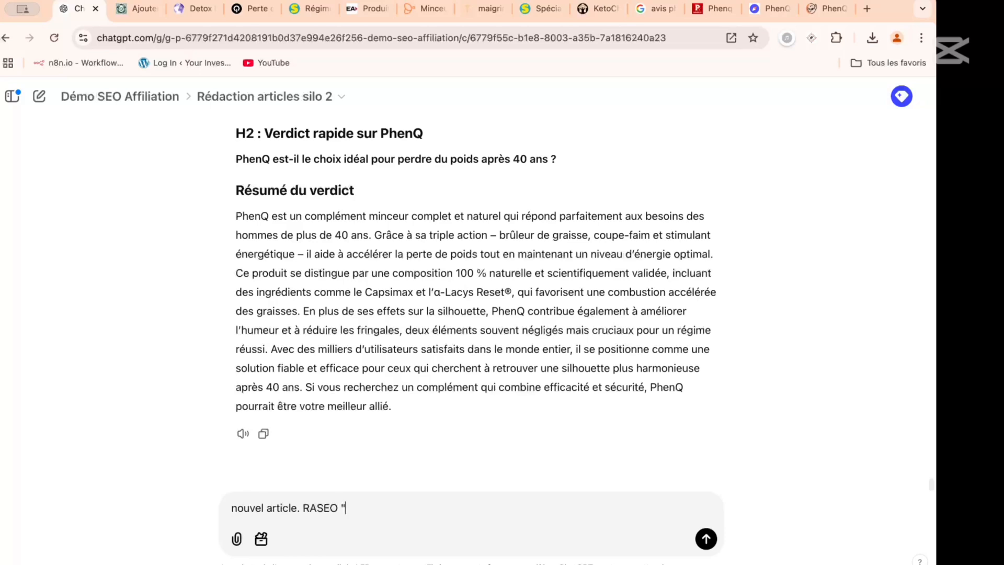
text( "produit minceur)
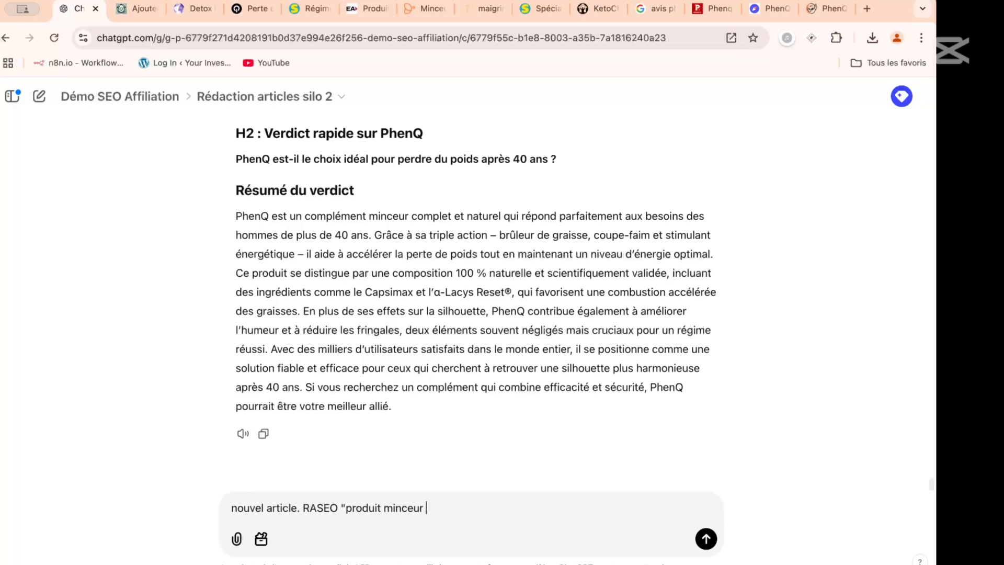
text( Burn)
key(Return)
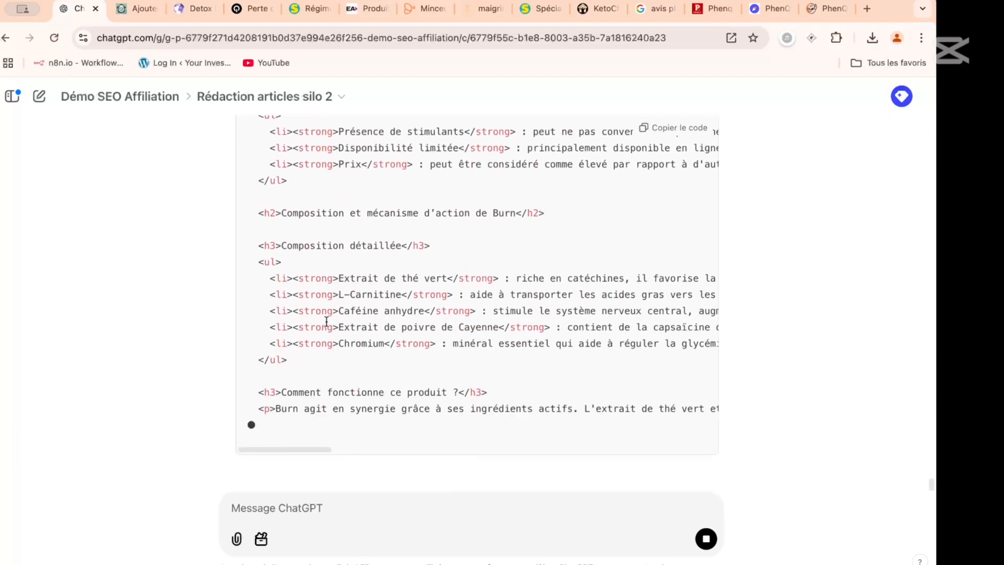
- Examine the headings and sections of the generated HTML article about Burn, from its title down to the user testimonials
scroll(397, 280, up, 15)
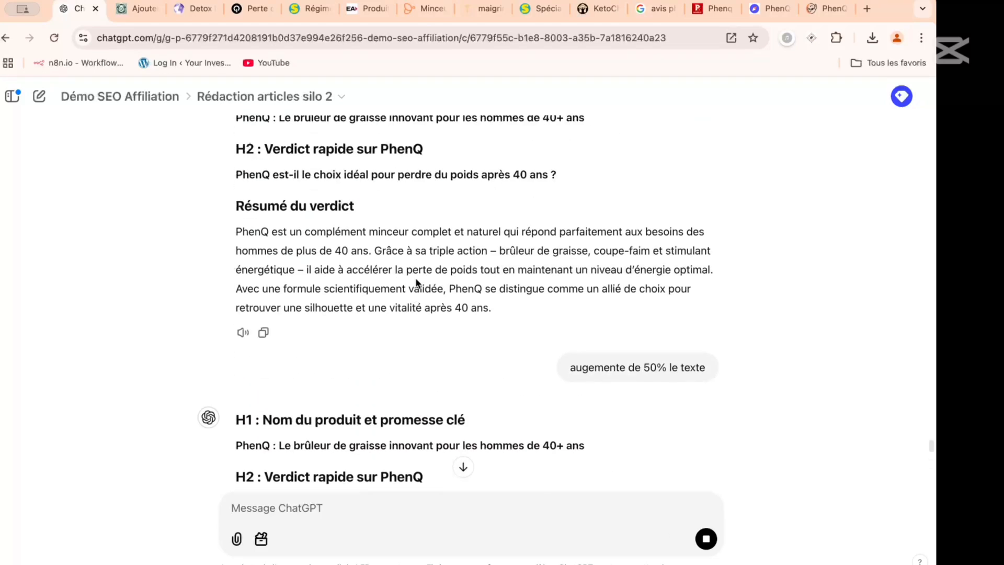
scroll(416, 282, down, 3)
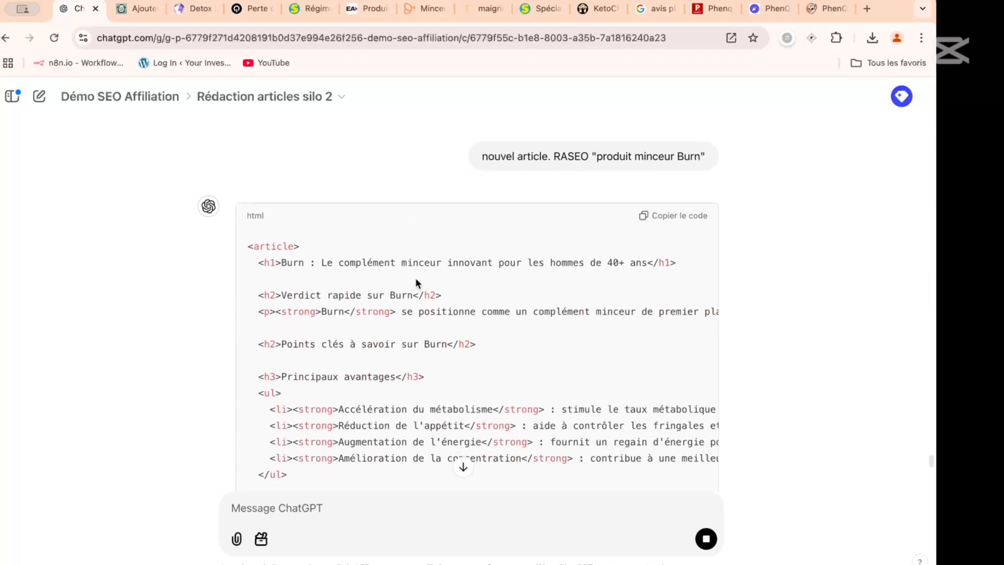
scroll(401, 251, down, 2)
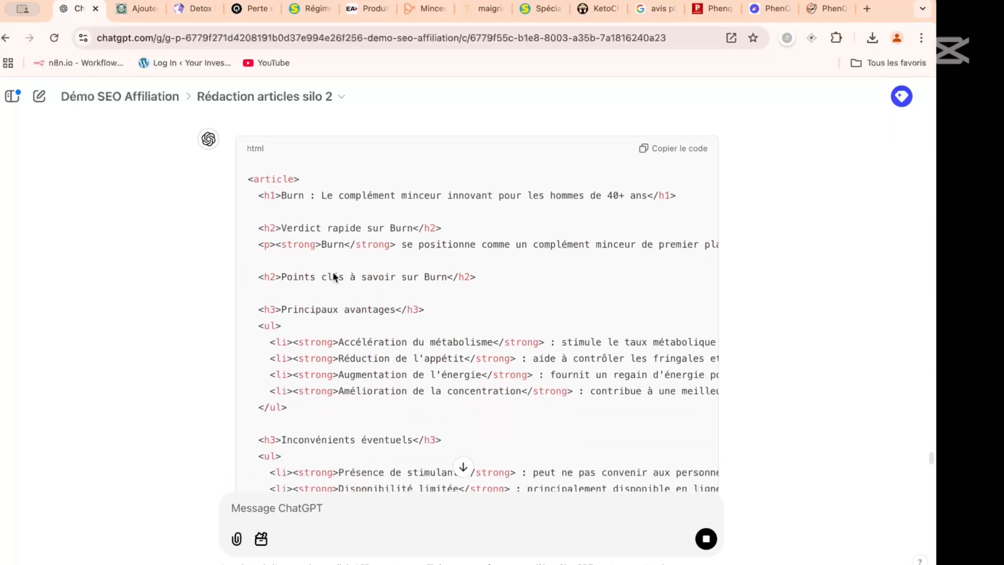
scroll(366, 246, down, 2)
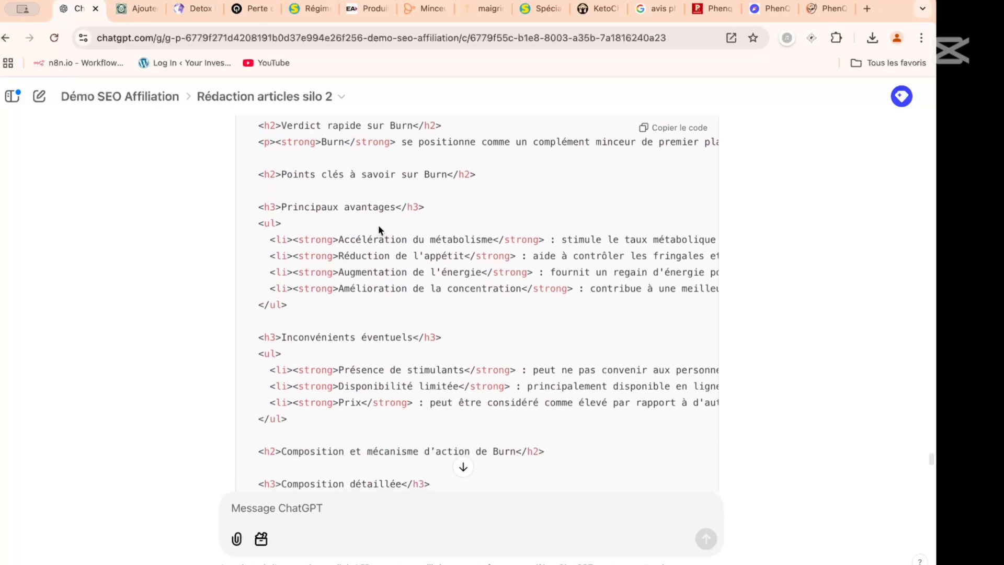
scroll(378, 224, down, 1)
scroll(364, 256, down, 2)
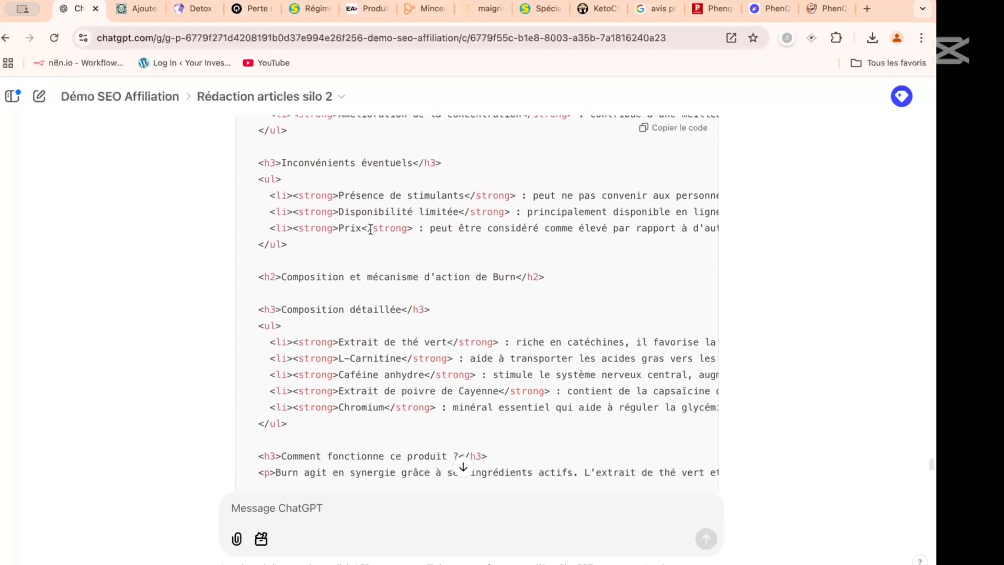
scroll(371, 231, down, 4)
scroll(391, 238, down, 2)
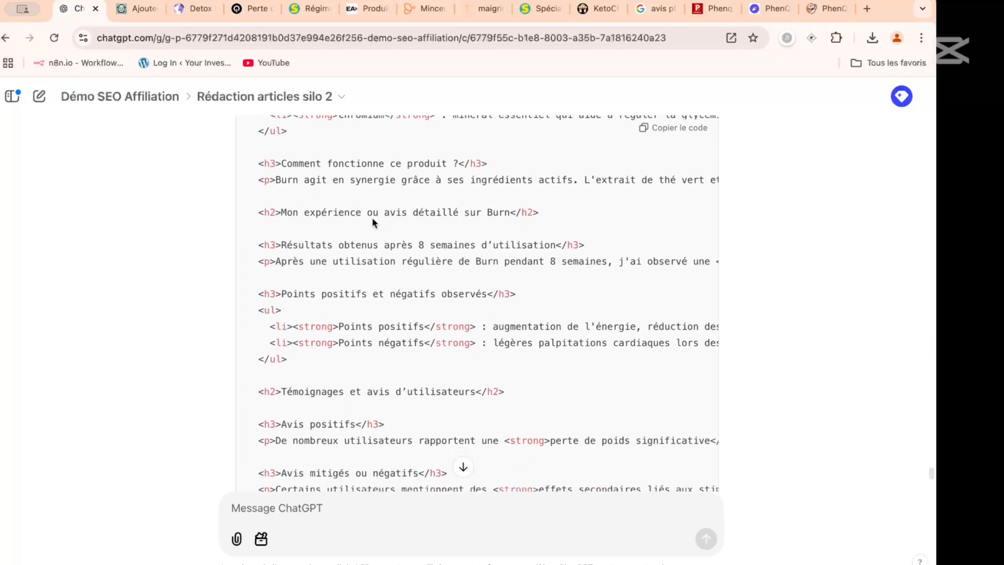
scroll(390, 219, down, 2)
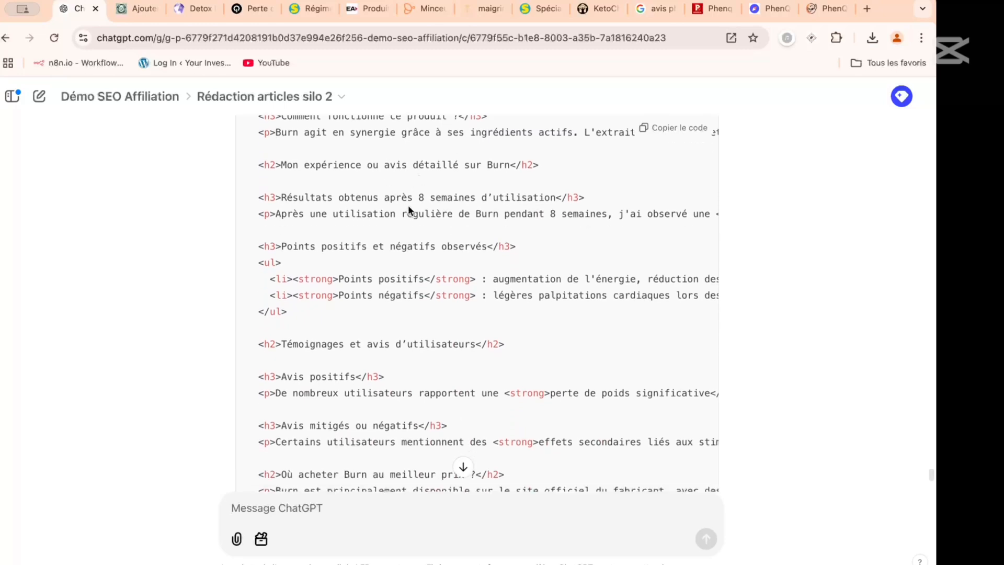
scroll(407, 205, down, 1)
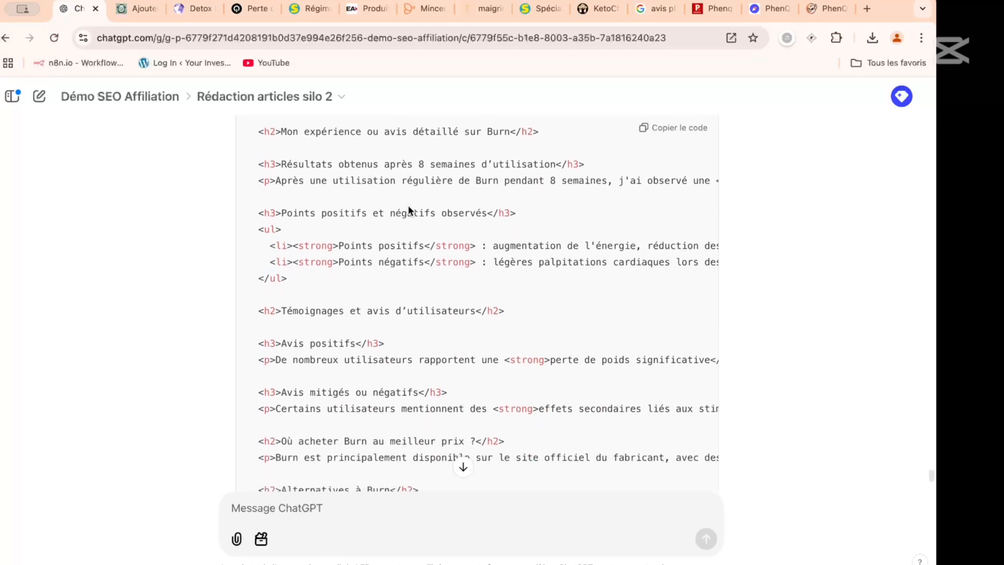
- Highlight the heading "Mon expérience ou avis détaillé sur Burn" and check that section against the earlier PhenQ article
scroll(409, 209, up, 1)
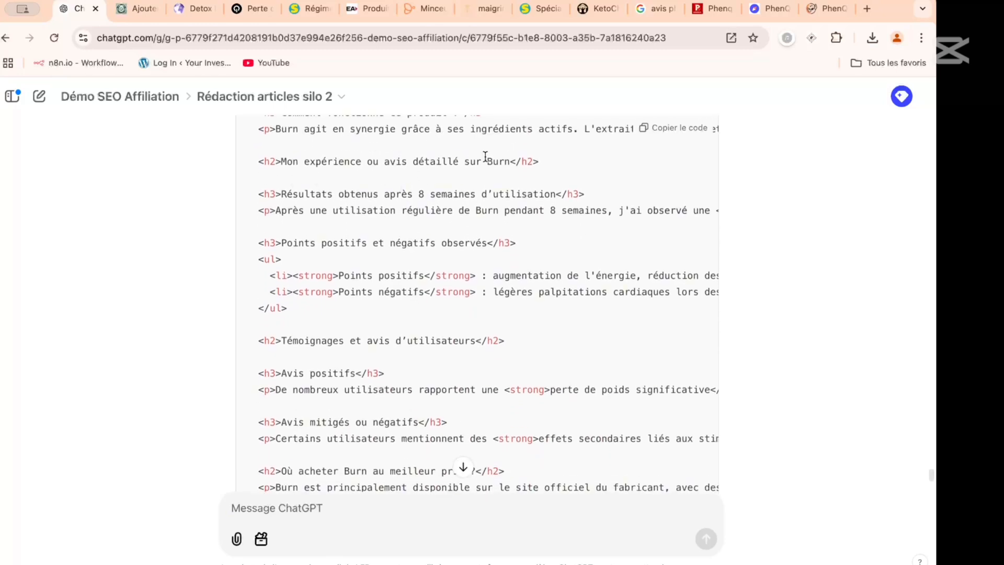
drag(506, 161, 281, 163)
scroll(424, 208, up, 10)
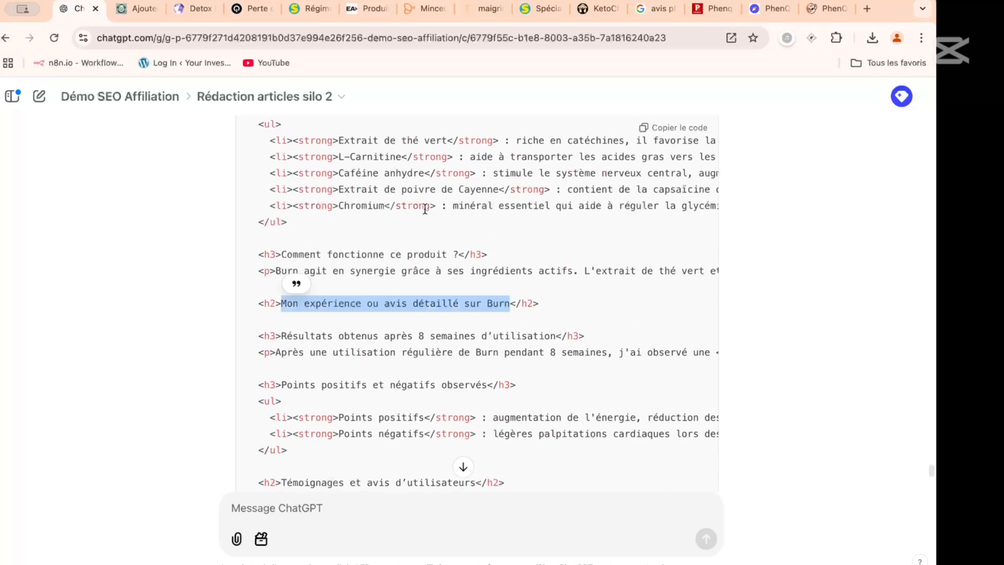
scroll(424, 208, up, 15)
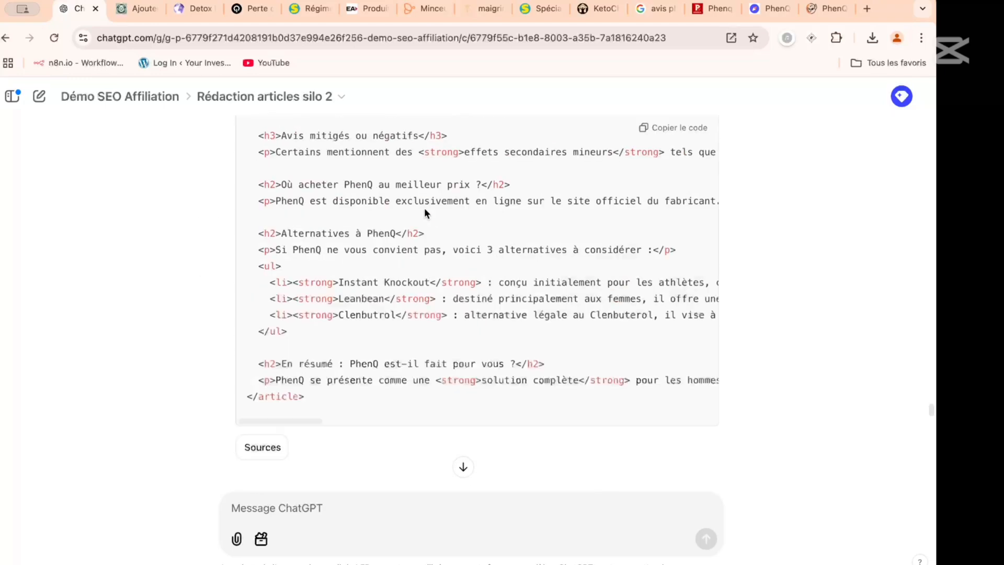
scroll(425, 209, up, 5)
scroll(424, 209, down, 20)
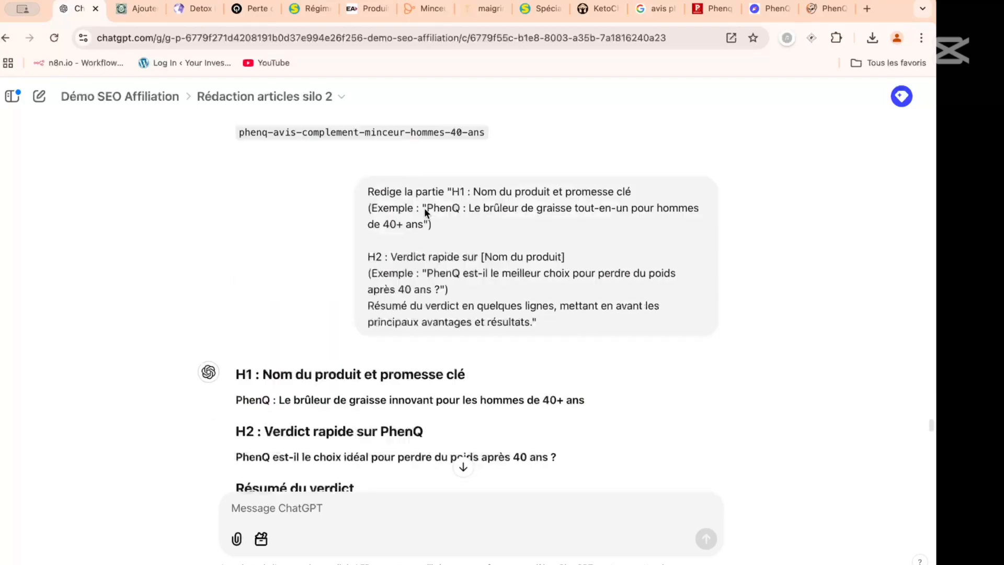
scroll(425, 208, down, 10)
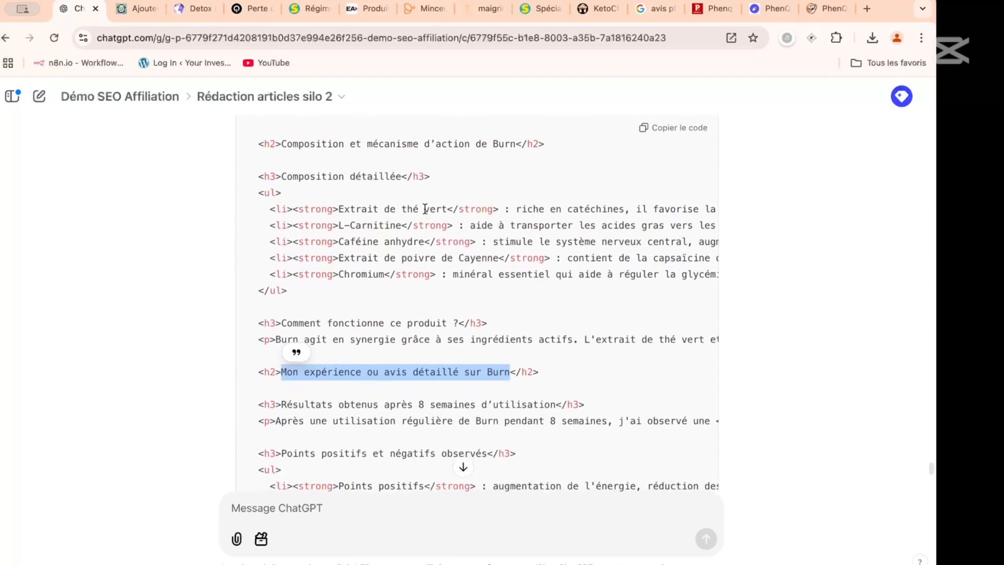
scroll(425, 208, down, 4)
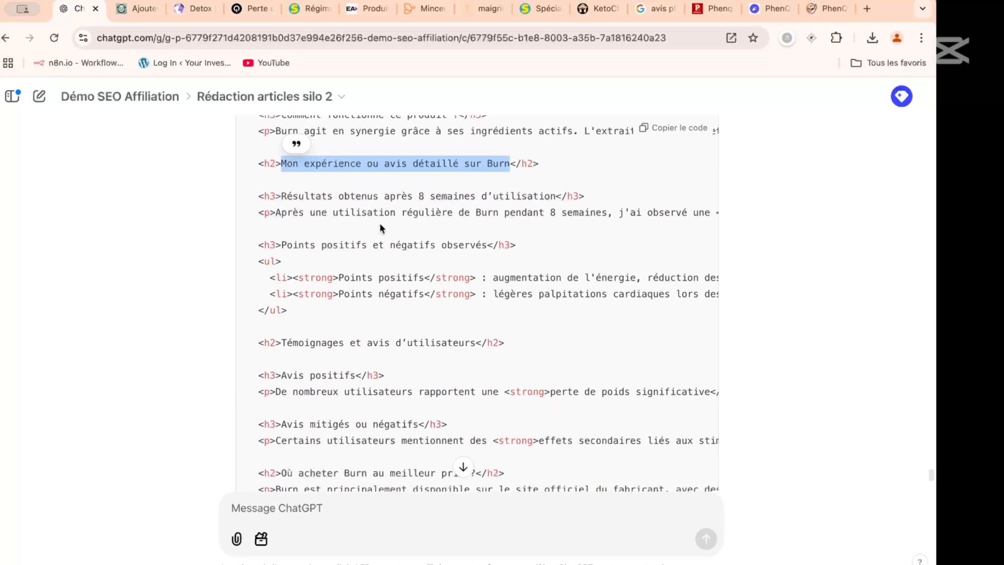
scroll(375, 246, up, 1)
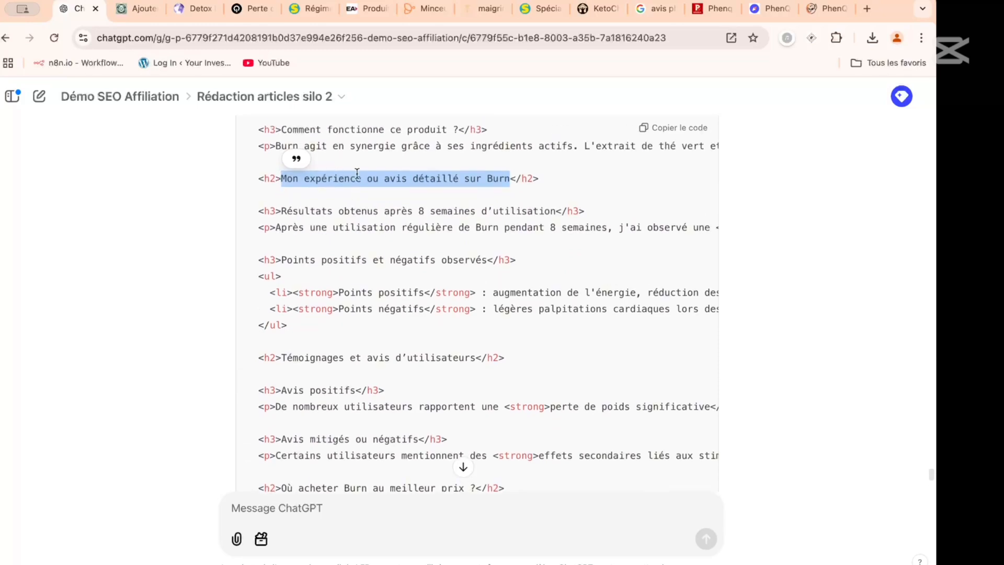
scroll(467, 198, down, 2)
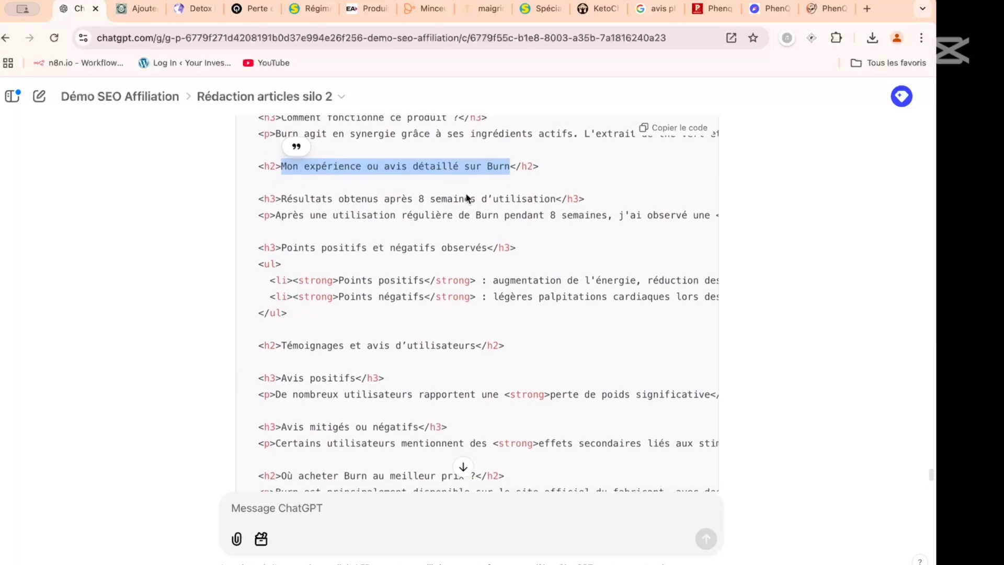
scroll(418, 202, down, 6)
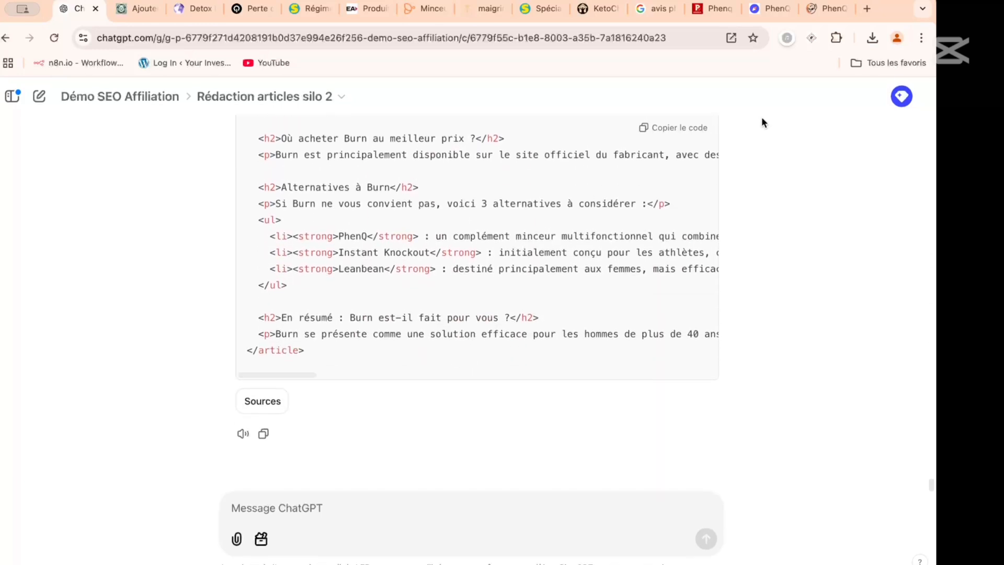
- Copy the Burn article's HTML code and paste it into the body of a new WordPress post
click(680, 127)
click(140, 9)
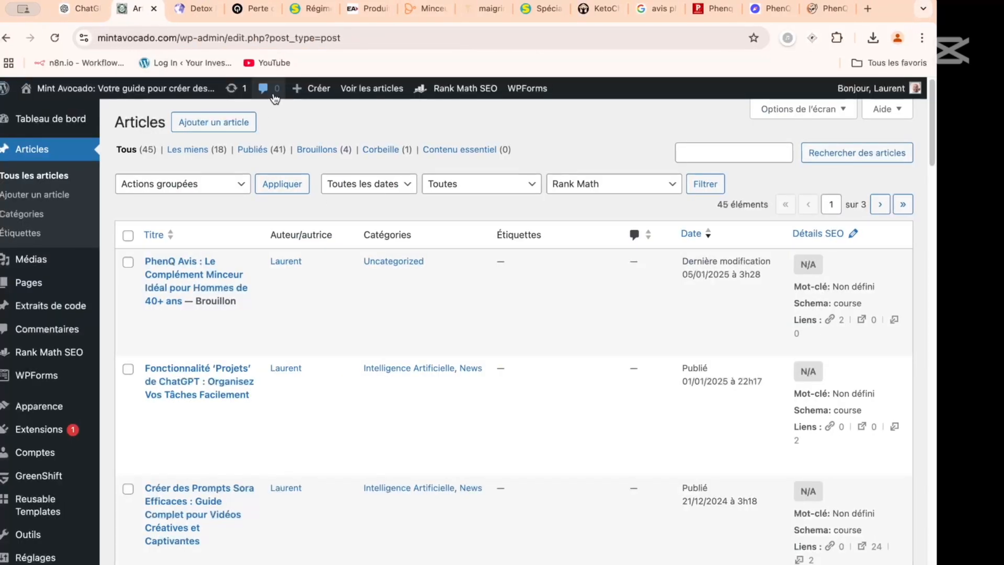
click(316, 92)
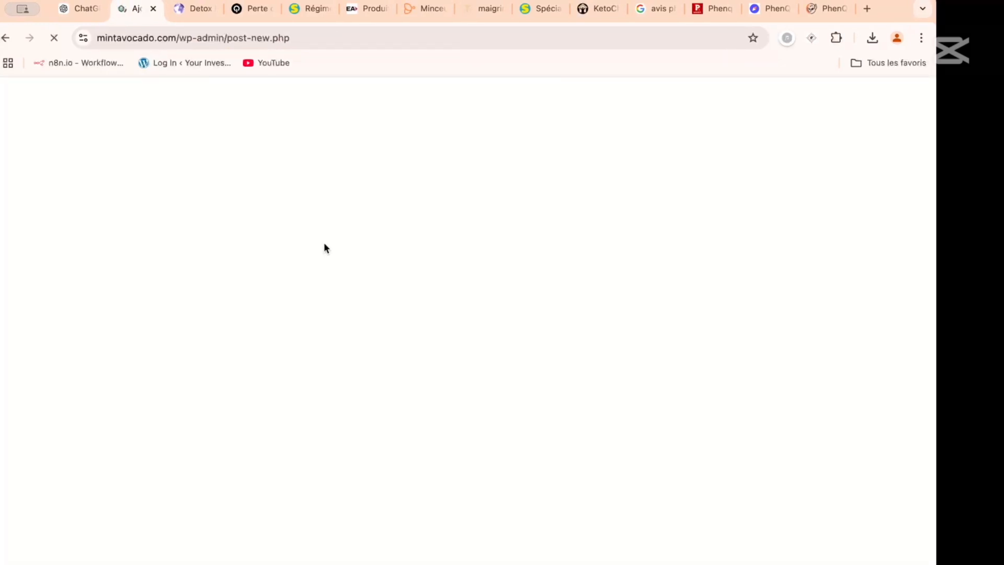
click(262, 219)
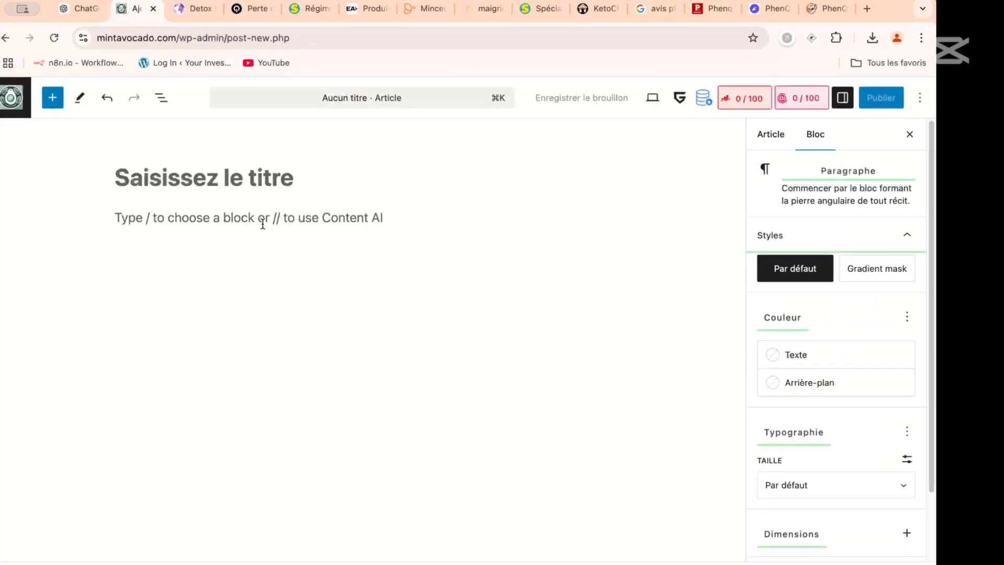
key(super+v)
- Insert an Offer box block after the paragraph under the "Verdict rapide sur Burn" heading
scroll(263, 223, up, 15)
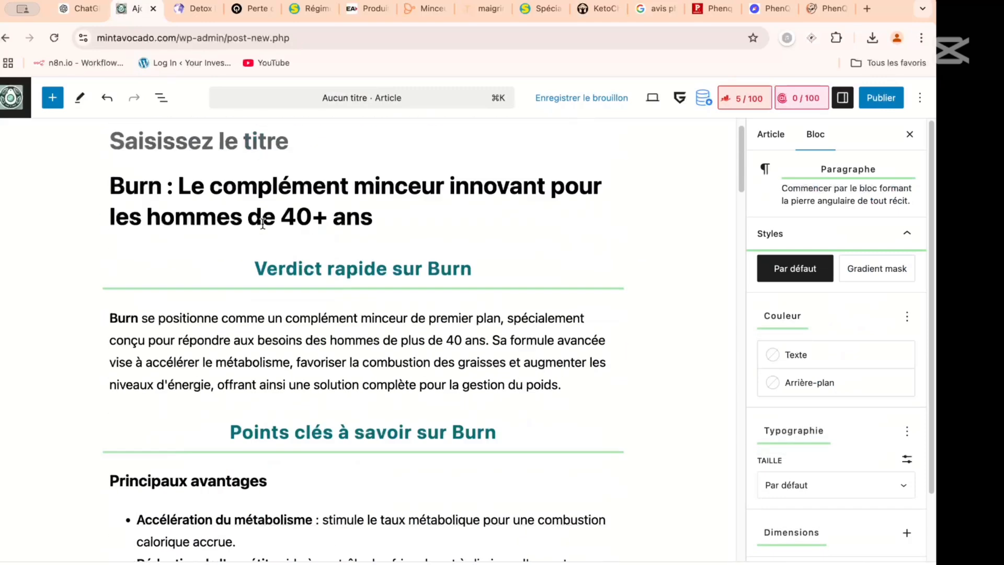
scroll(317, 243, down, 1)
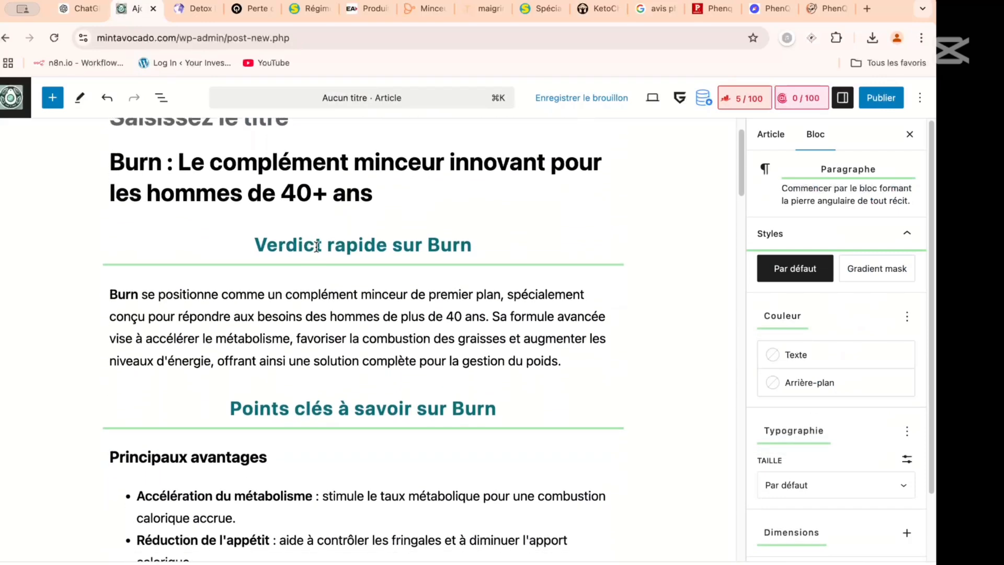
scroll(430, 200, down, 5)
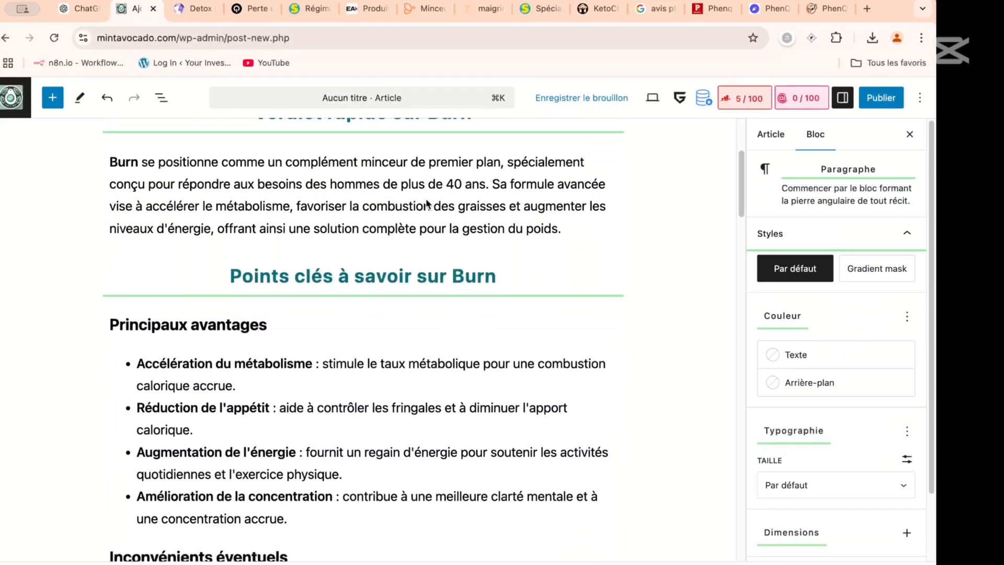
scroll(313, 199, up, 2)
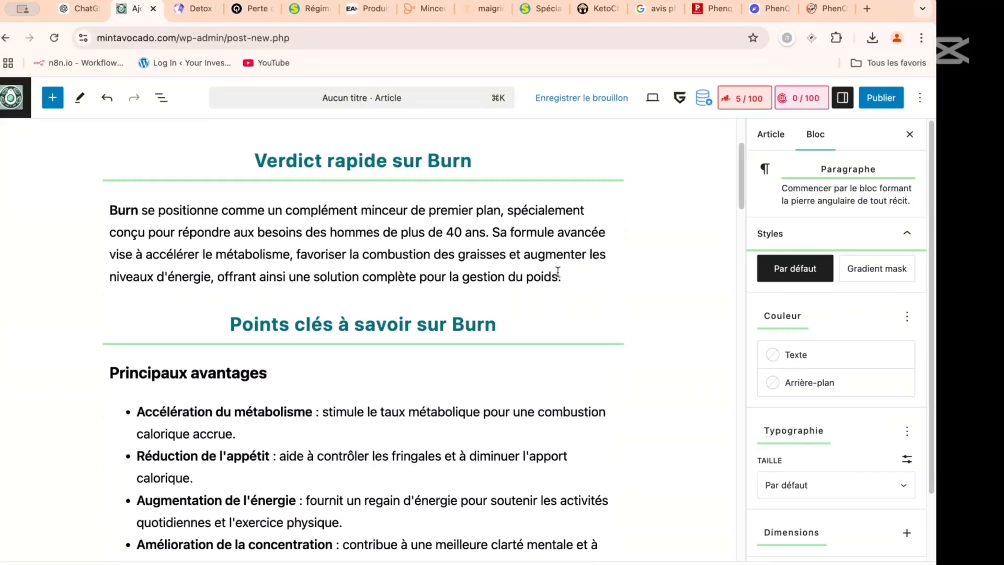
click(576, 277)
key(Return)
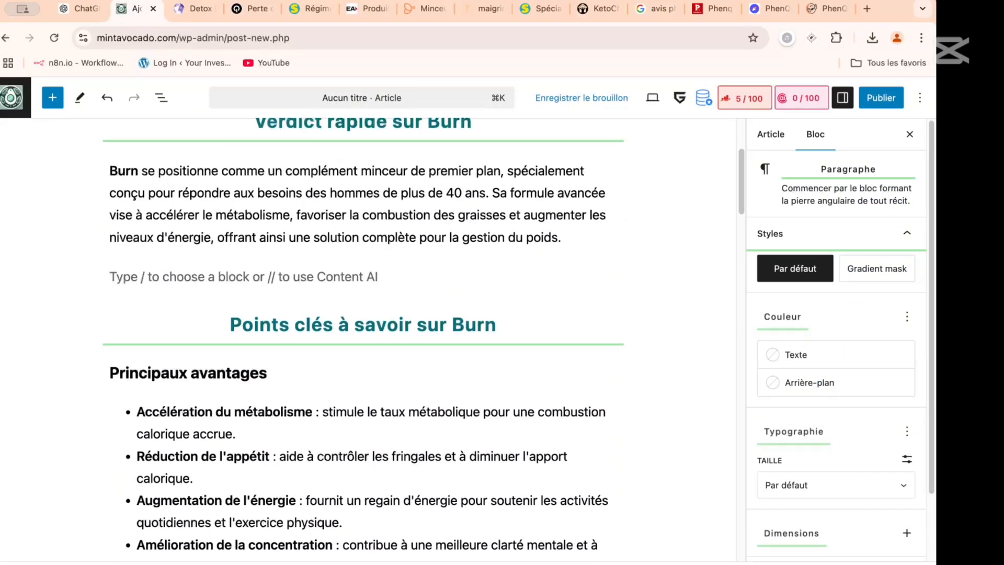
text(/offe)
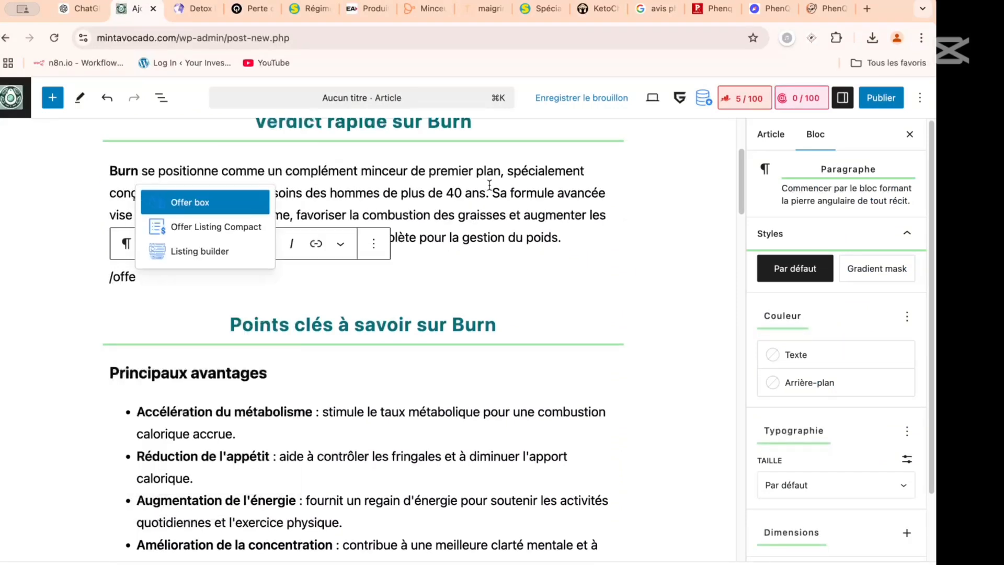
click(217, 202)
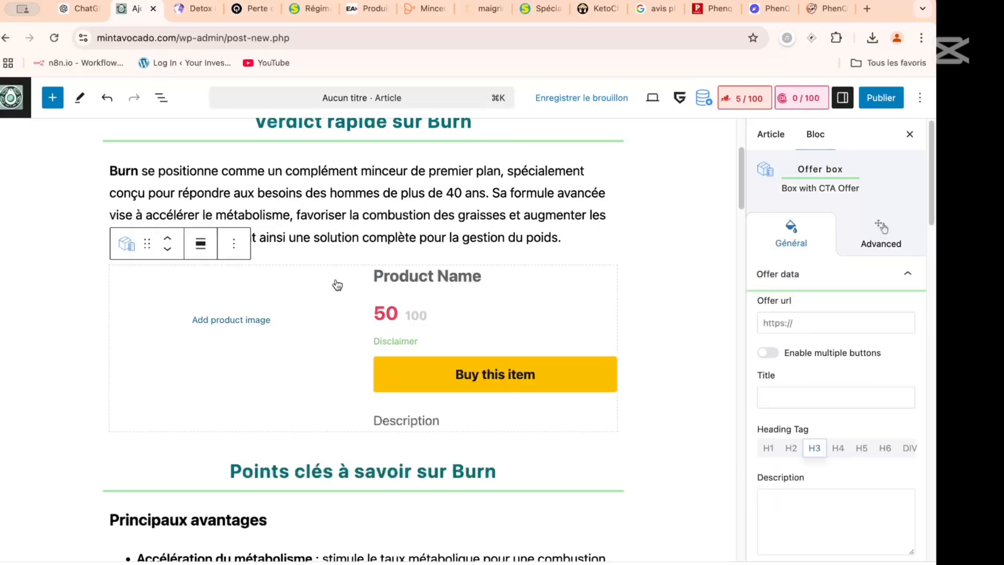
- Review the pasted Burn article's layout from the "Points clés à savoir sur Burn" section down to "En résumé : Burn est-il fait pour vous ?"
scroll(337, 285, down, 1)
scroll(337, 285, down, 7)
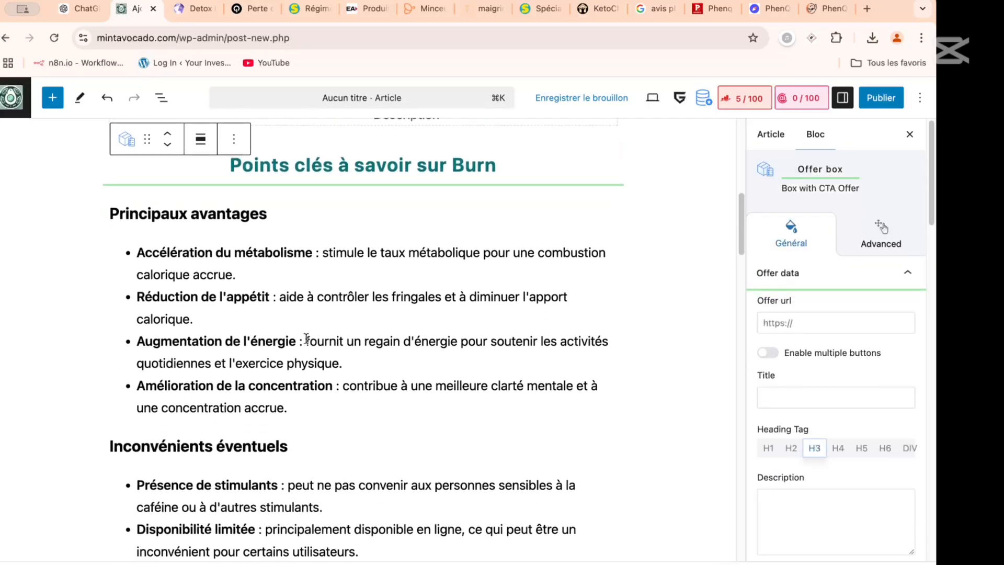
scroll(313, 337, down, 4)
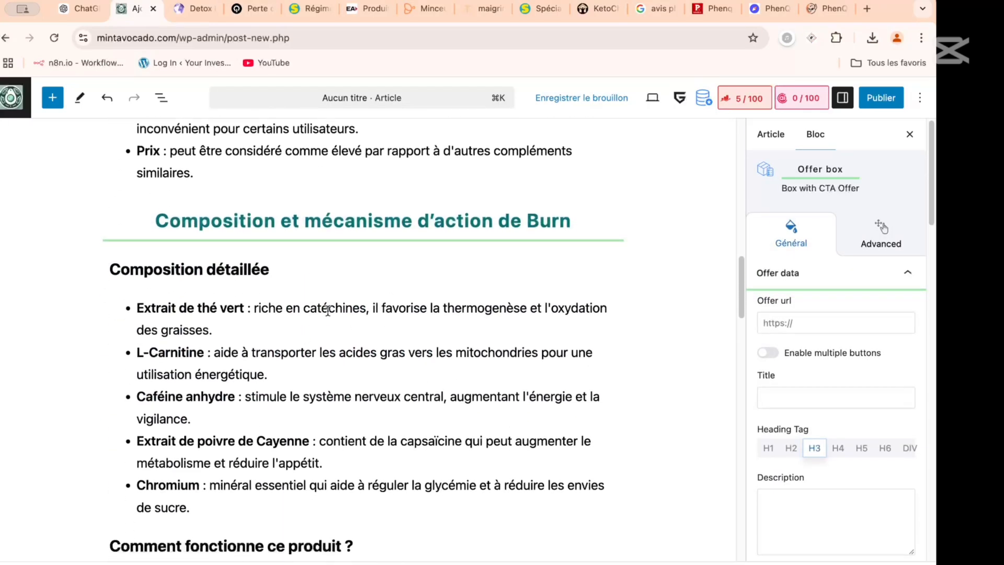
scroll(328, 310, down, 7)
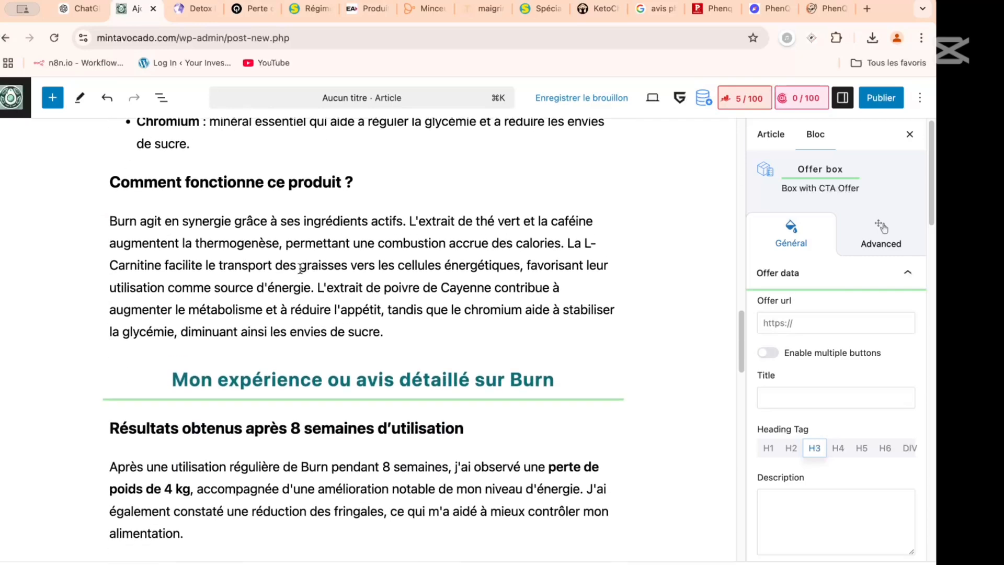
scroll(309, 267, down, 5)
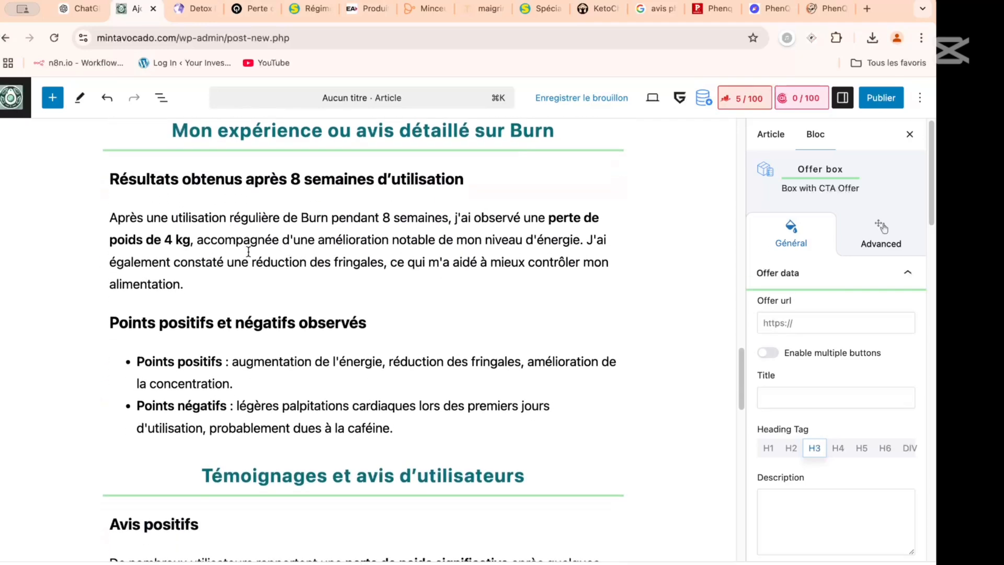
scroll(285, 288, down, 1)
scroll(244, 253, down, 6)
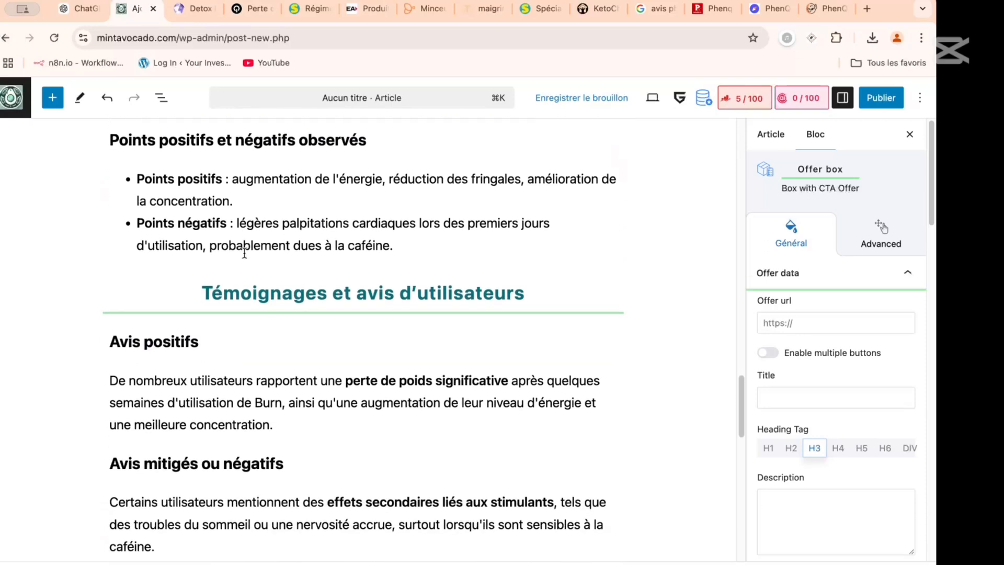
scroll(244, 257, down, 5)
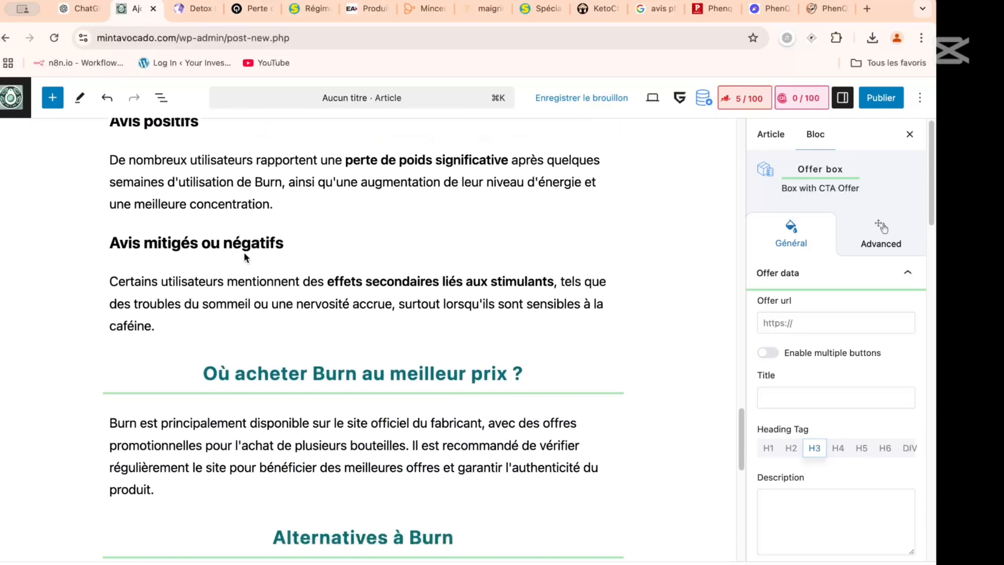
scroll(244, 252, down, 3)
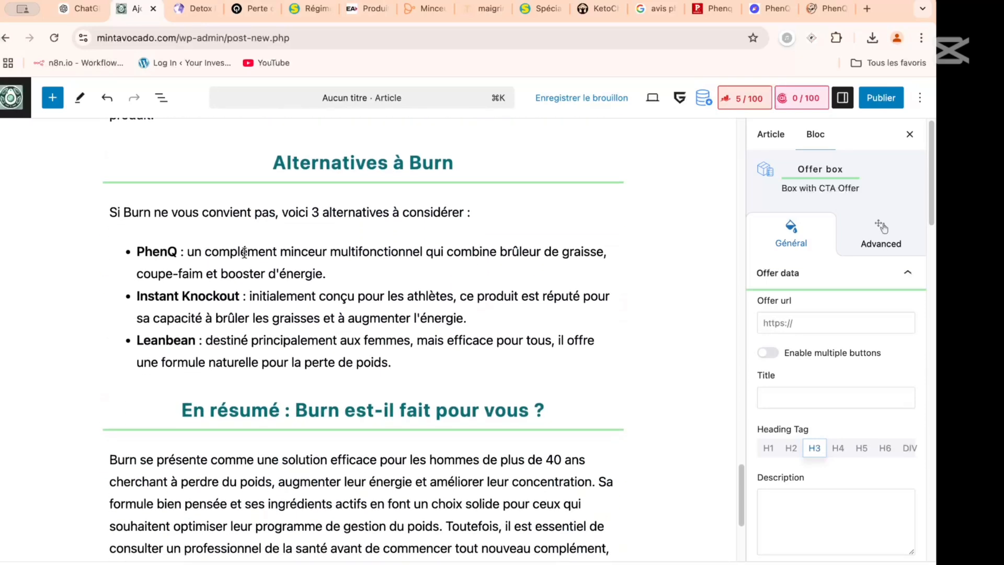
scroll(244, 252, up, 10)
scroll(243, 252, down, 3)
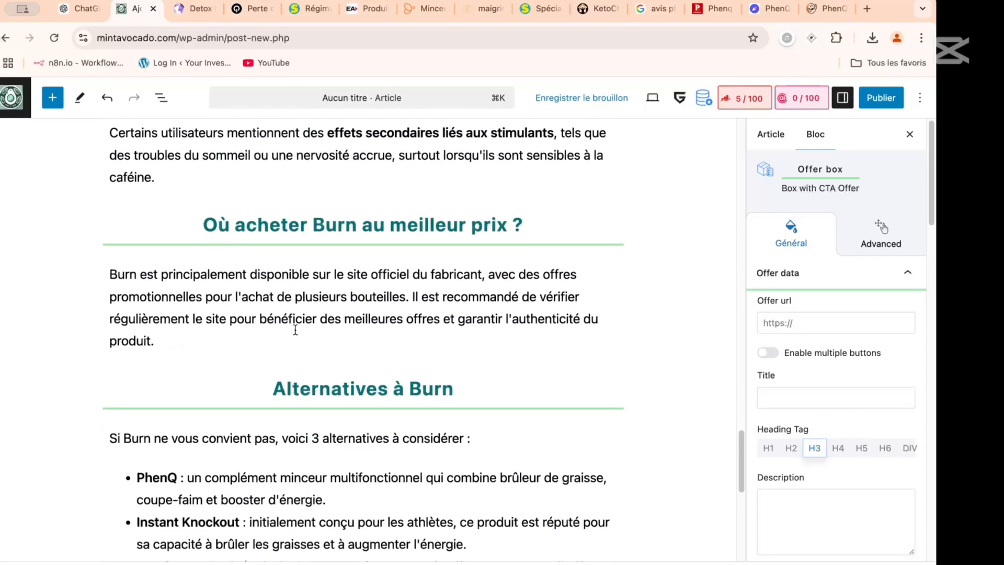
scroll(296, 329, down, 7)
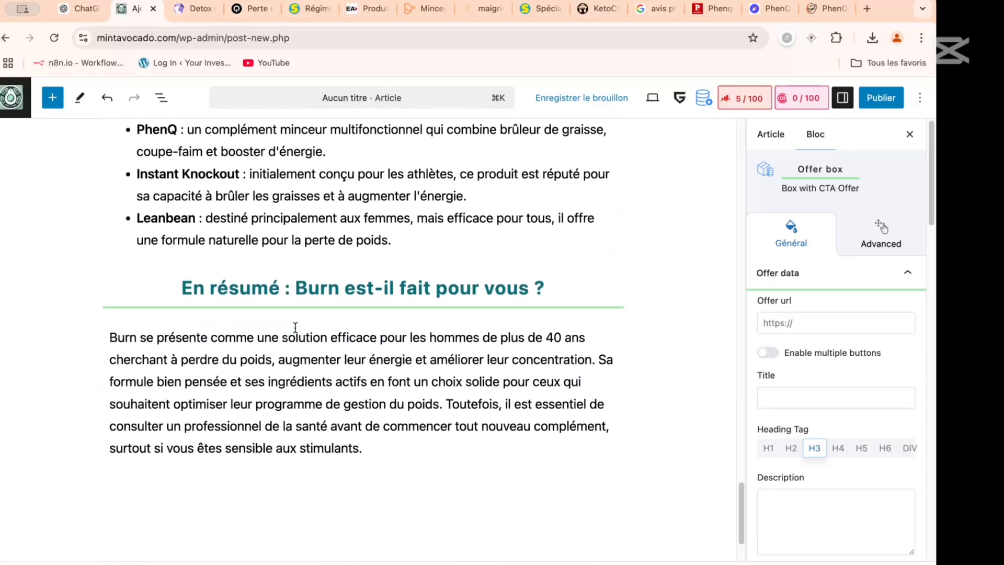
scroll(295, 327, down, 2)
- Recheck the post from its title and Offer box, including the "Alternatives à Burn" list, the closing summary and the drawbacks section
scroll(295, 328, up, 20)
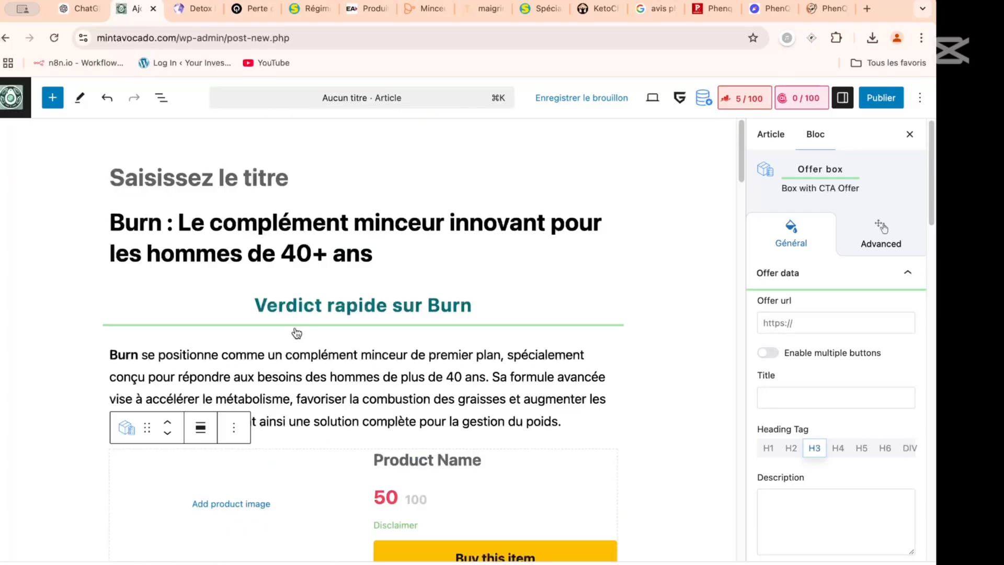
scroll(294, 326, down, 15)
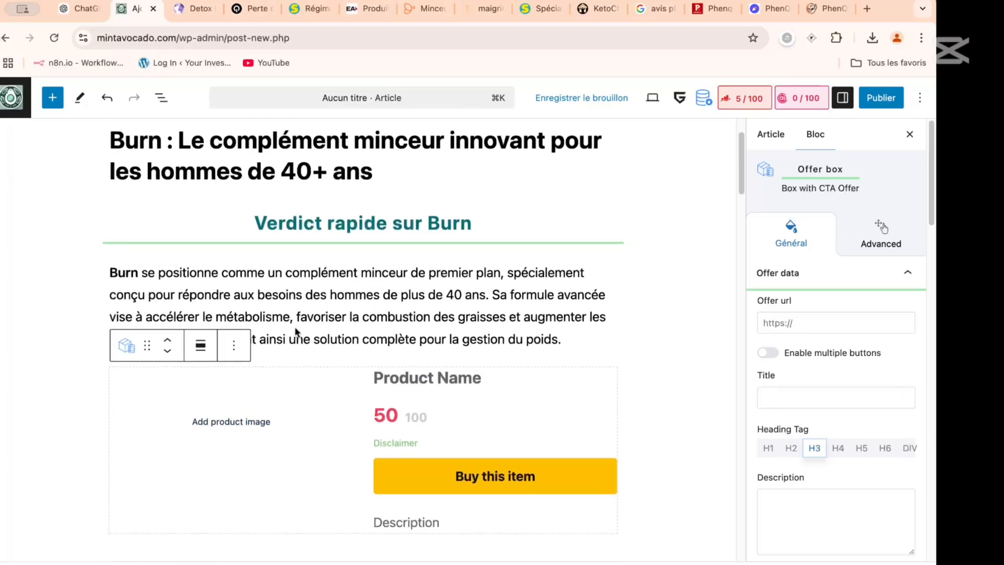
scroll(296, 327, down, 4)
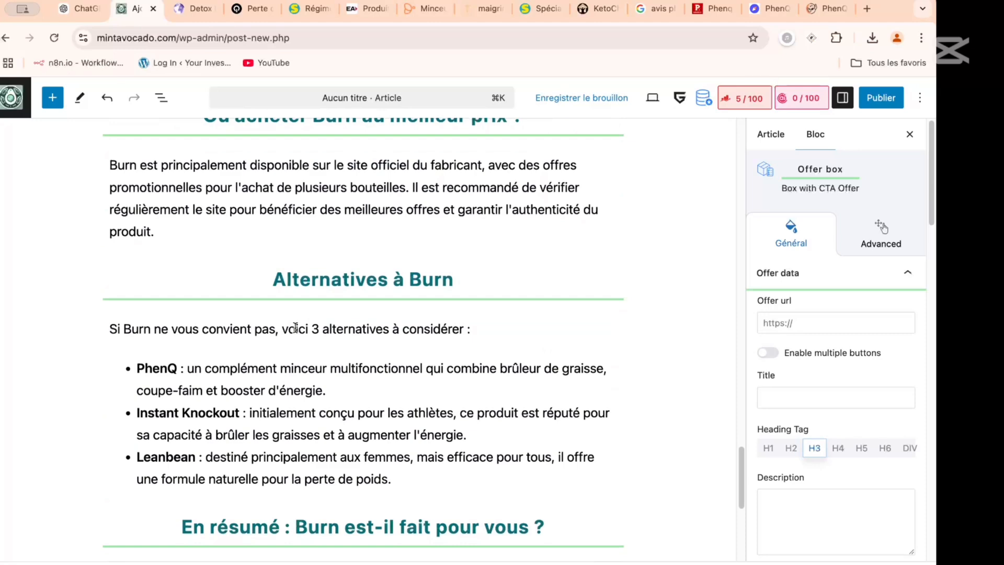
scroll(295, 328, down, 3)
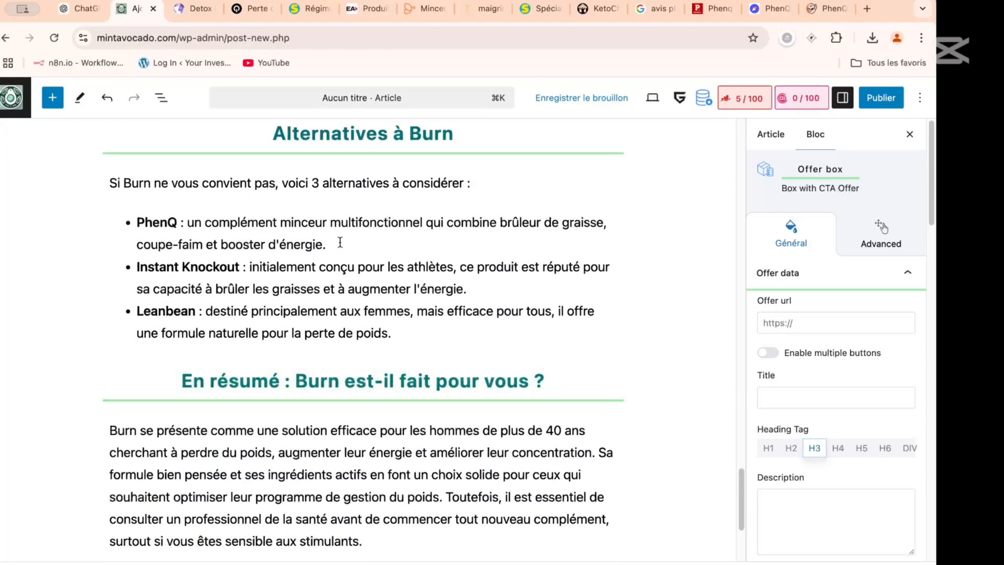
mouse_move(345, 205)
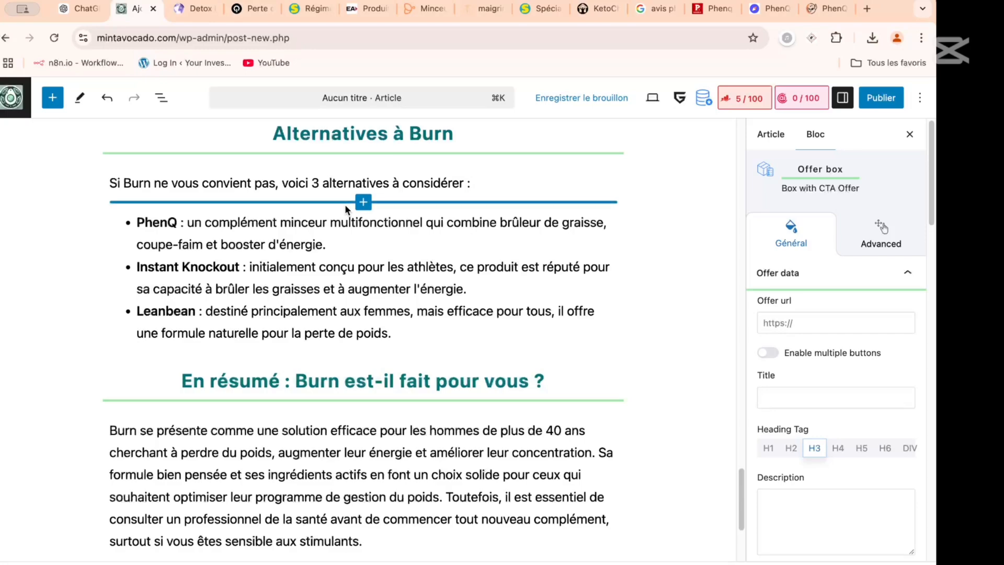
scroll(345, 207, up, 10)
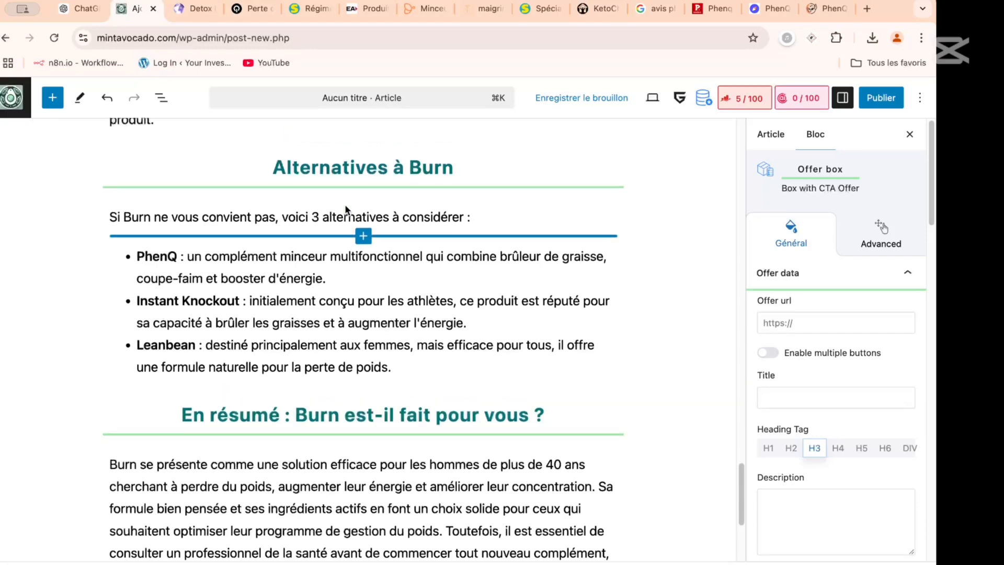
scroll(346, 205, down, 10)
scroll(346, 204, down, 3)
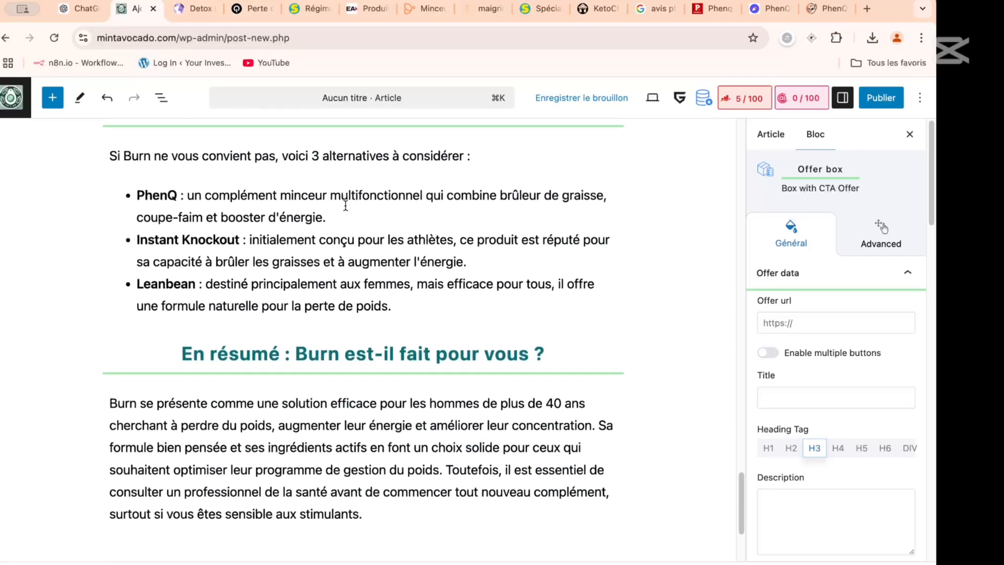
scroll(345, 207, up, 15)
scroll(344, 207, up, 8)
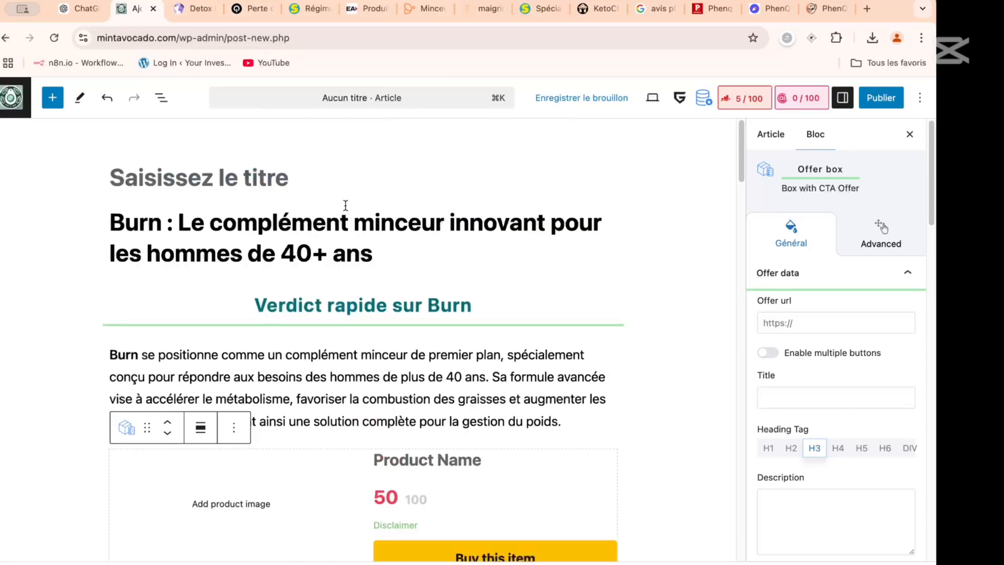
scroll(344, 207, down, 12)
scroll(345, 208, down, 4)
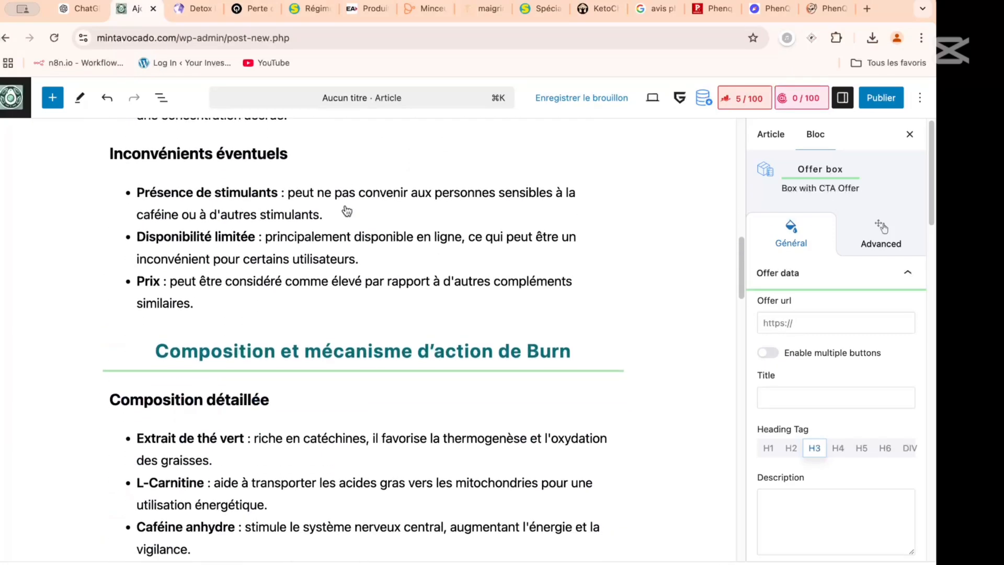